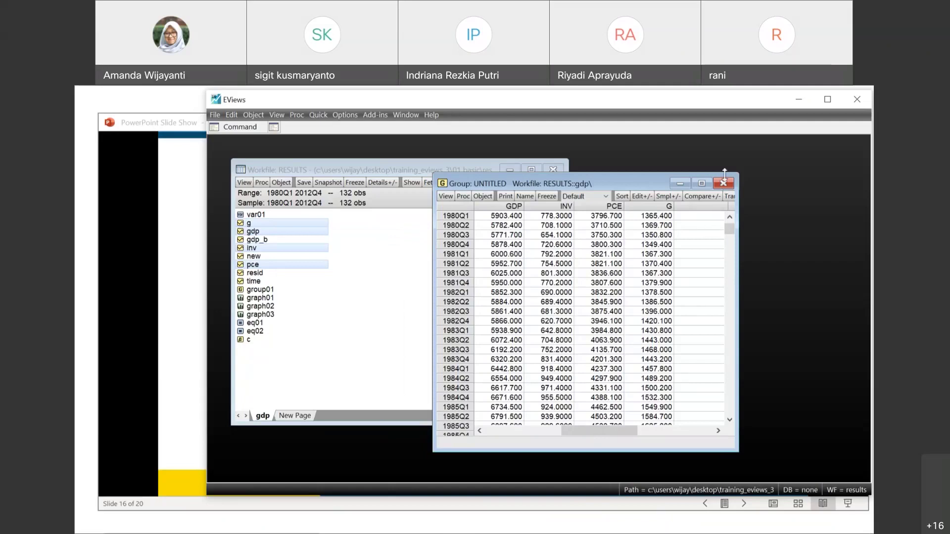
# Save the untitled group as group02 while closing it, and reopen it from the workfile to check its series
pyautogui.click(723, 184)
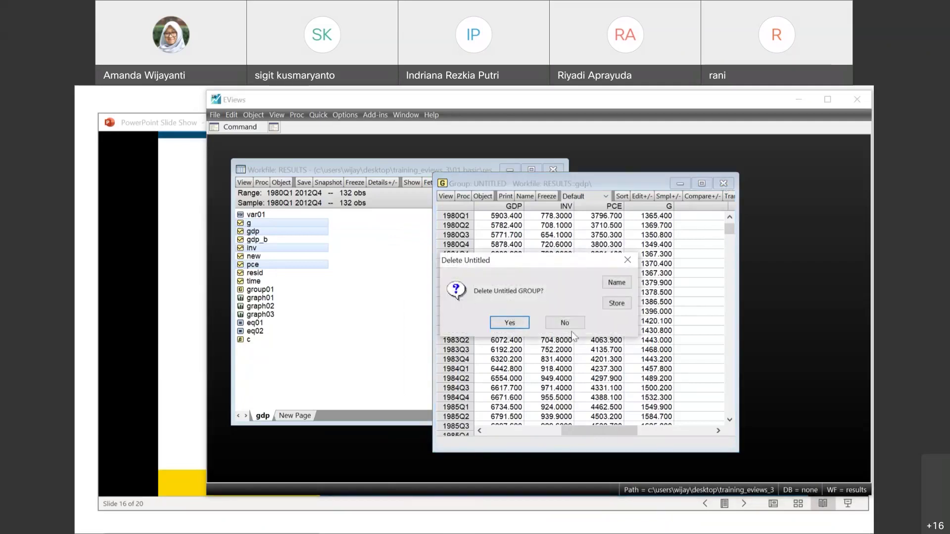
pyautogui.click(616, 282)
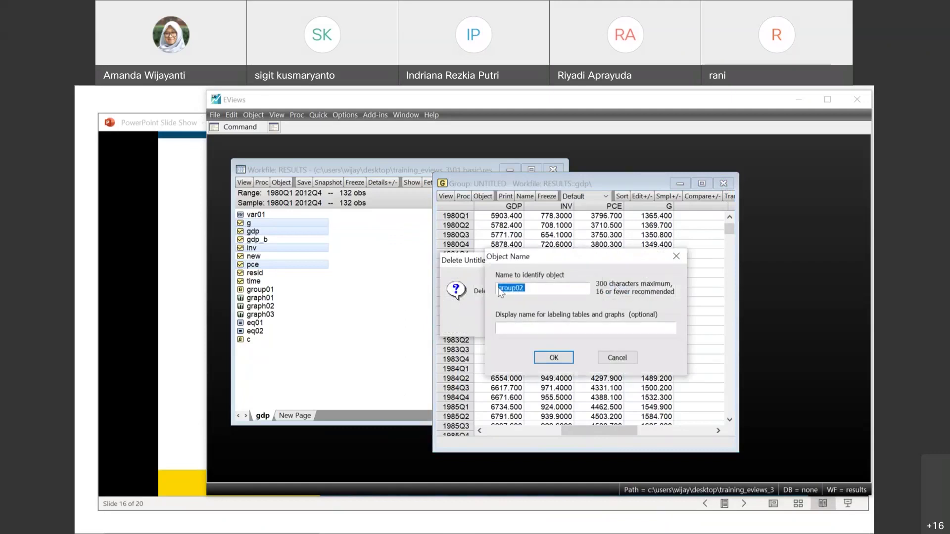
pyautogui.click(553, 358)
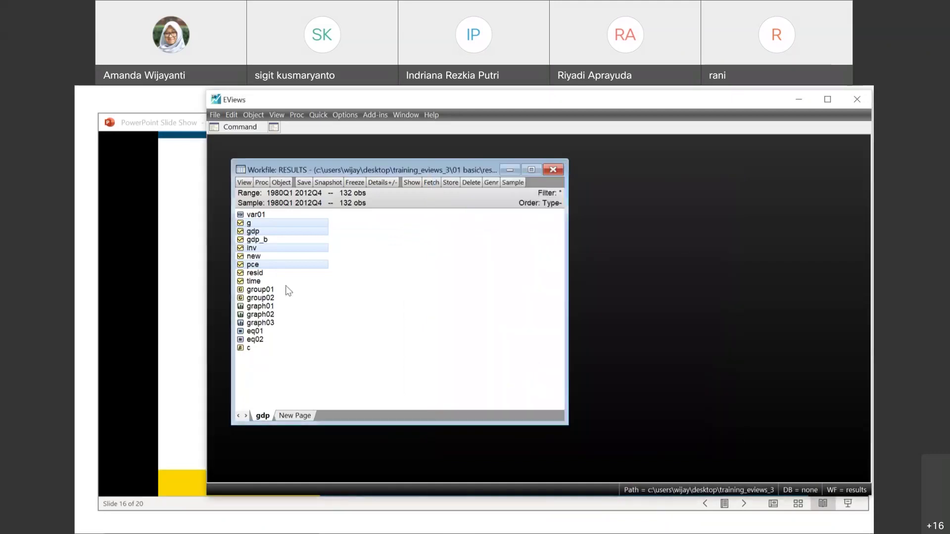
pyautogui.doubleClick(269, 299)
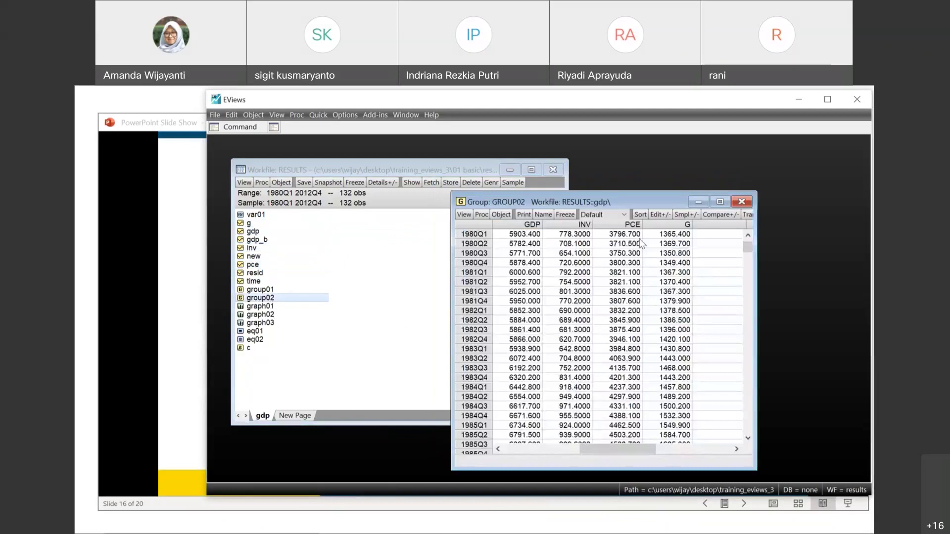
pyautogui.click(742, 203)
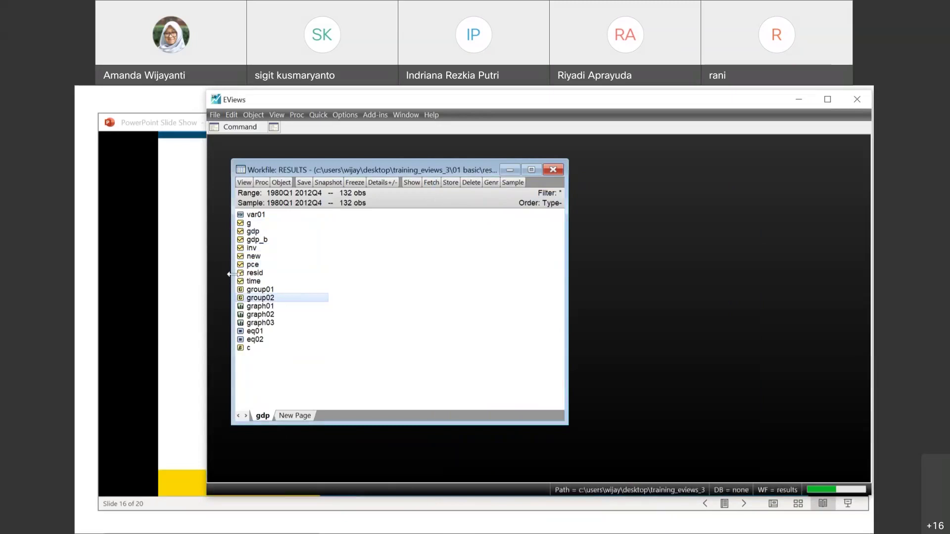
# Switch to the PowerPoint slide show, view slide 17 on opening an equation object, and return to EViews
pyautogui.click(134, 273)
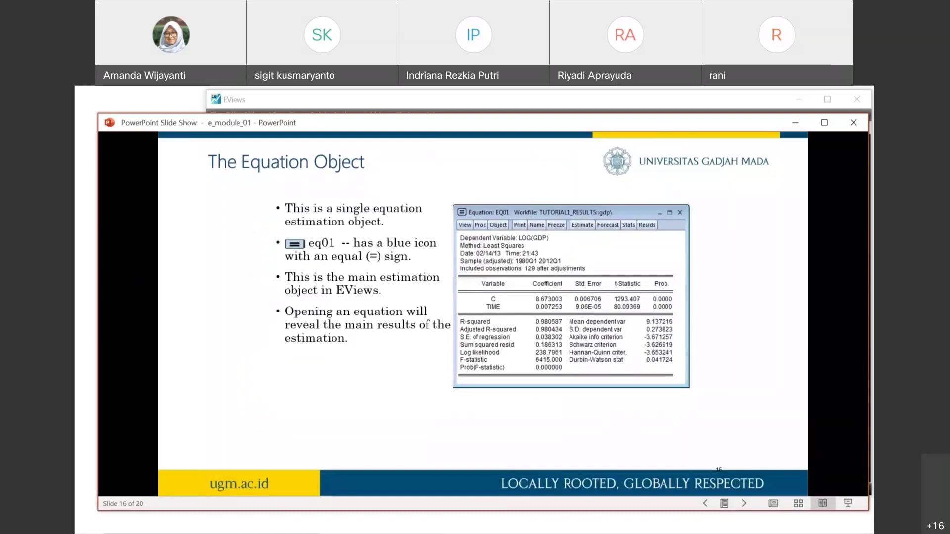
pyautogui.press('Right')
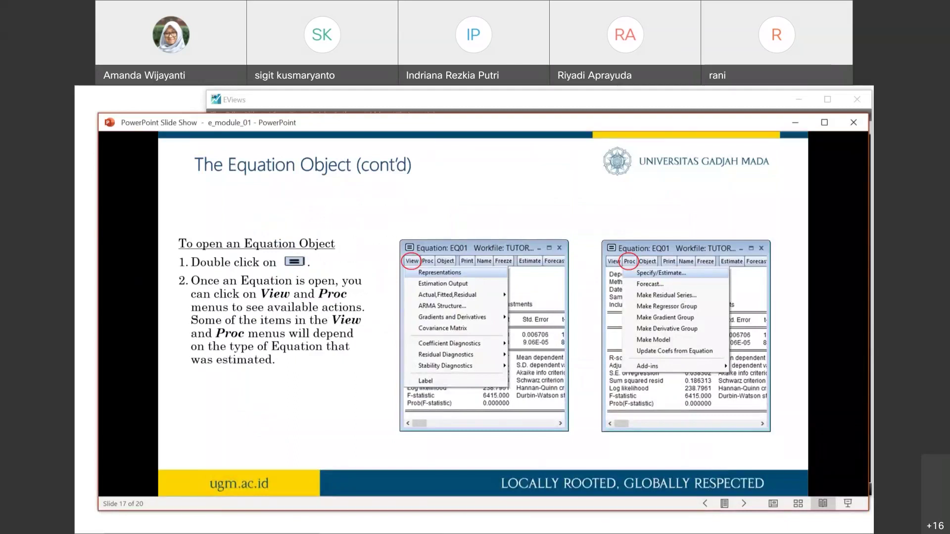
pyautogui.click(289, 102)
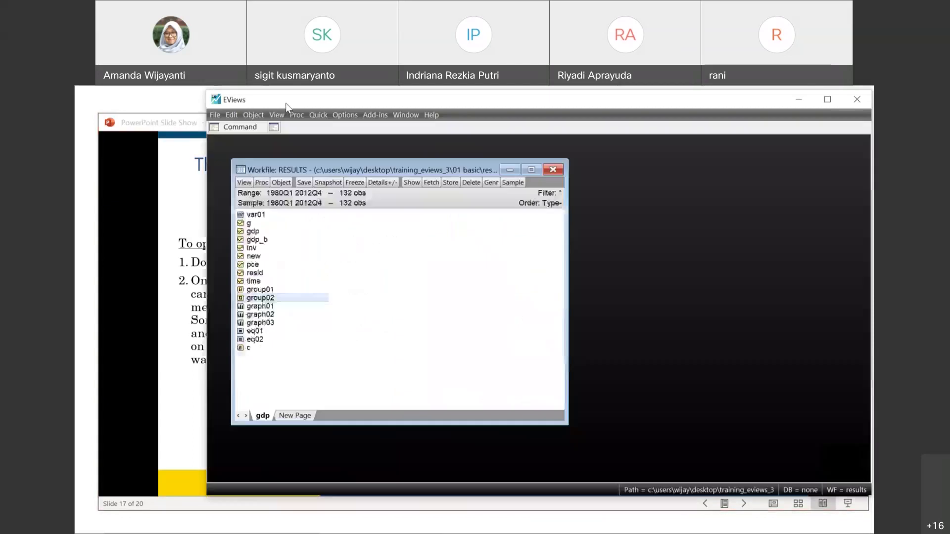
# Open equation eq01 and make a series of its ordinary residuals named resid01
pyautogui.click(257, 331)
pyautogui.doubleClick(257, 331)
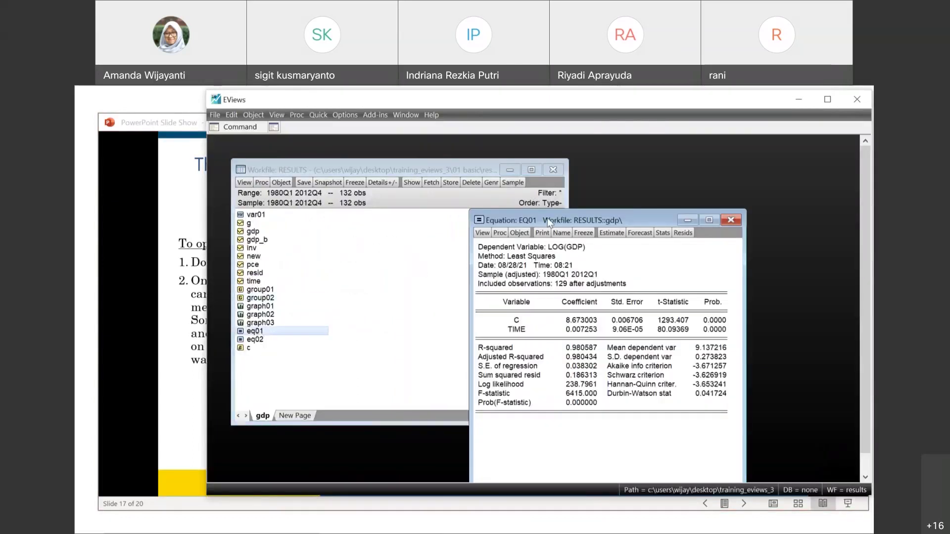
pyautogui.click(481, 233)
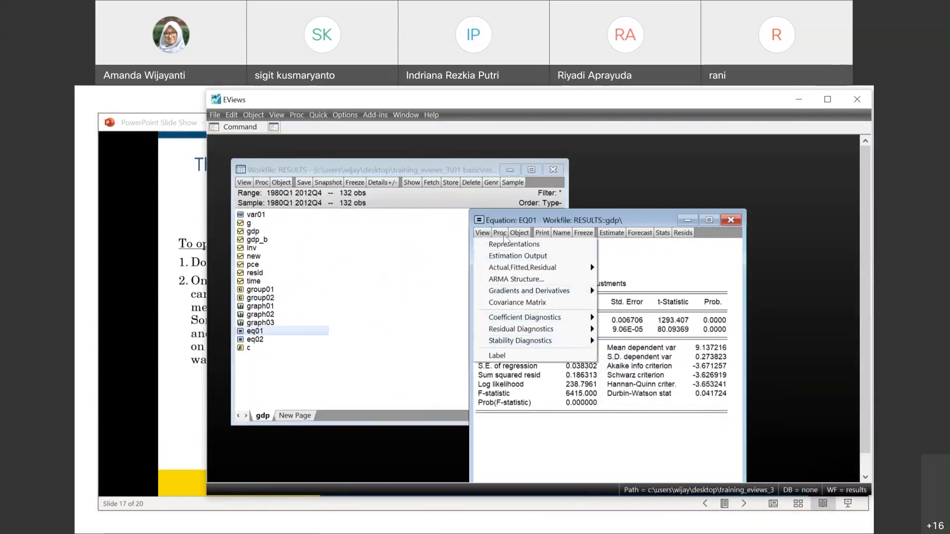
pyautogui.click(500, 233)
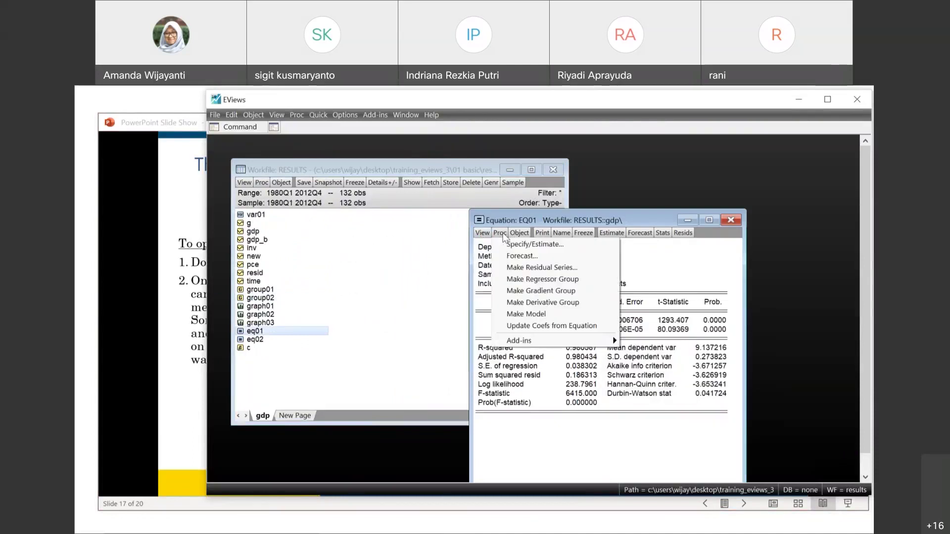
pyautogui.click(530, 271)
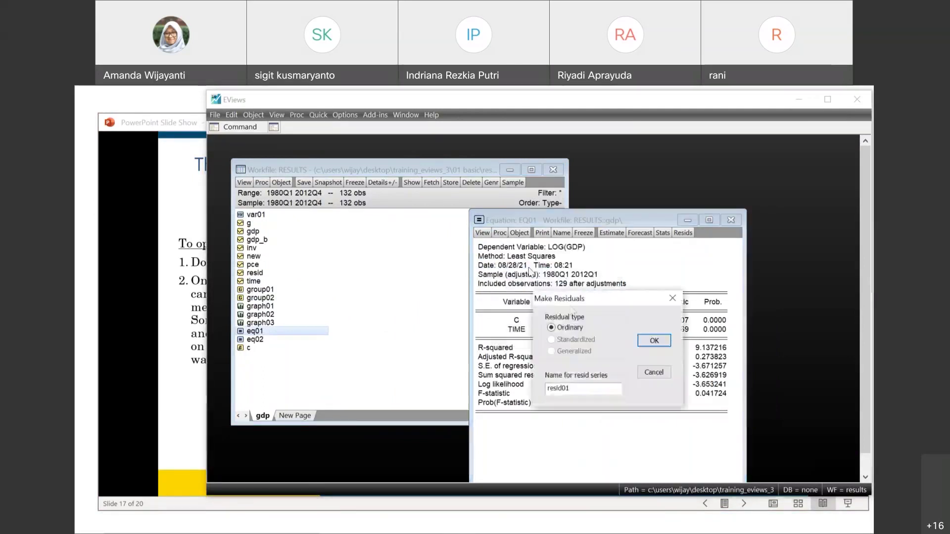
pyautogui.click(653, 341)
# Look through the resid01 values from 1980Q1 down to 1984Q1 and close the series
pyautogui.click(565, 221)
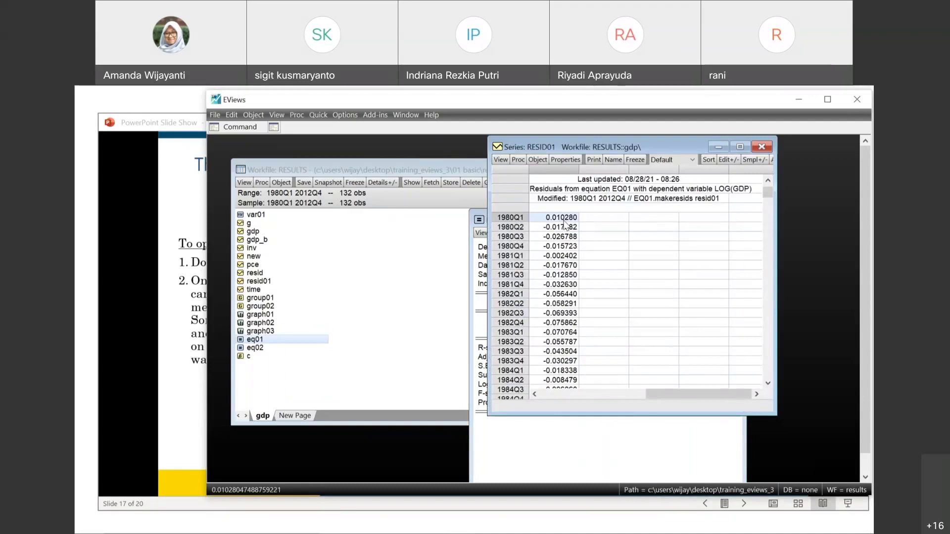
pyautogui.press('Down')
pyautogui.press('Down')
pyautogui.press('Down')
pyautogui.press('Down')
pyautogui.press('Down')
pyautogui.press('Down')
pyautogui.press('Down')
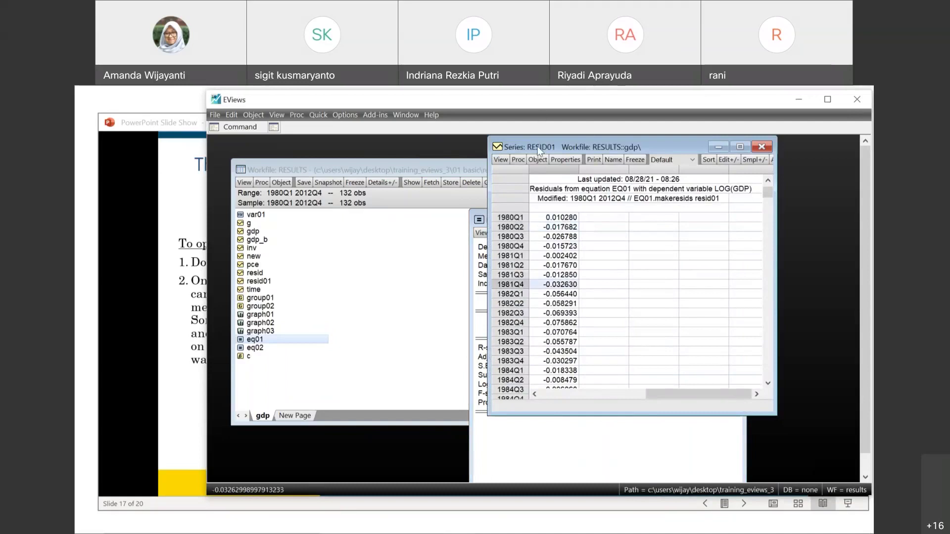
pyautogui.press('Down')
pyautogui.press('Down')
pyautogui.press('Down')
pyautogui.press('Down')
pyautogui.press('Down')
pyautogui.press('Down')
pyautogui.press('Down')
pyautogui.press('Down')
pyautogui.press('Down')
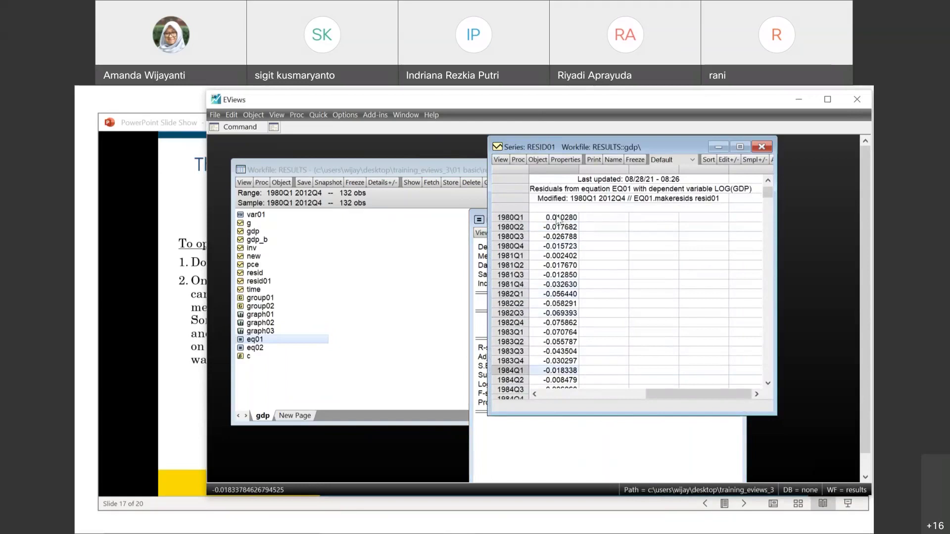
pyautogui.click(760, 148)
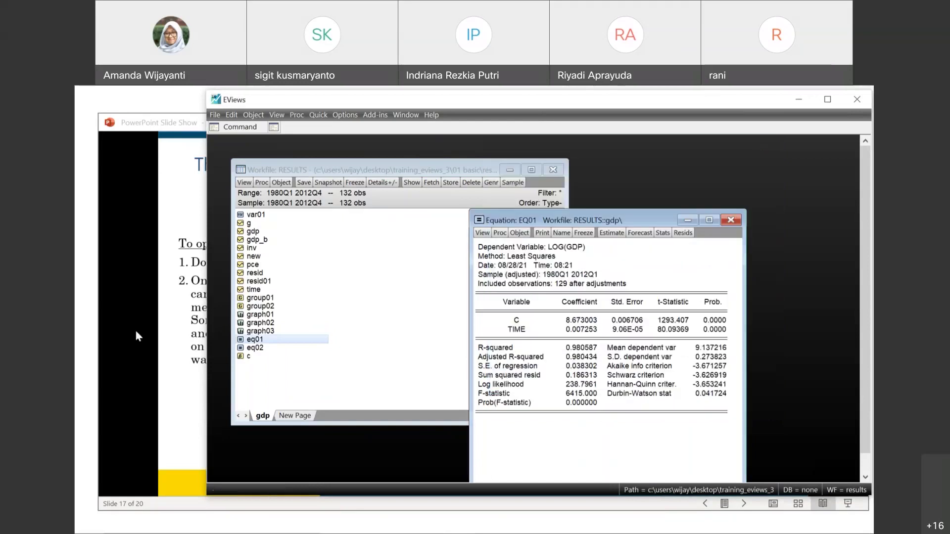
# Switch to the PowerPoint slide show, view slide 18 on view objects, and return to EViews
pyautogui.click(150, 290)
pyautogui.press('Right')
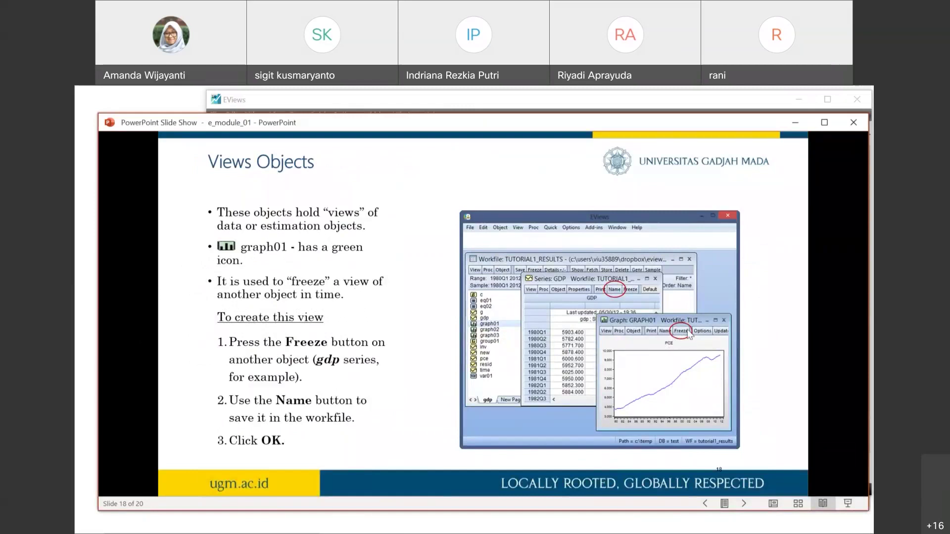
pyautogui.click(283, 99)
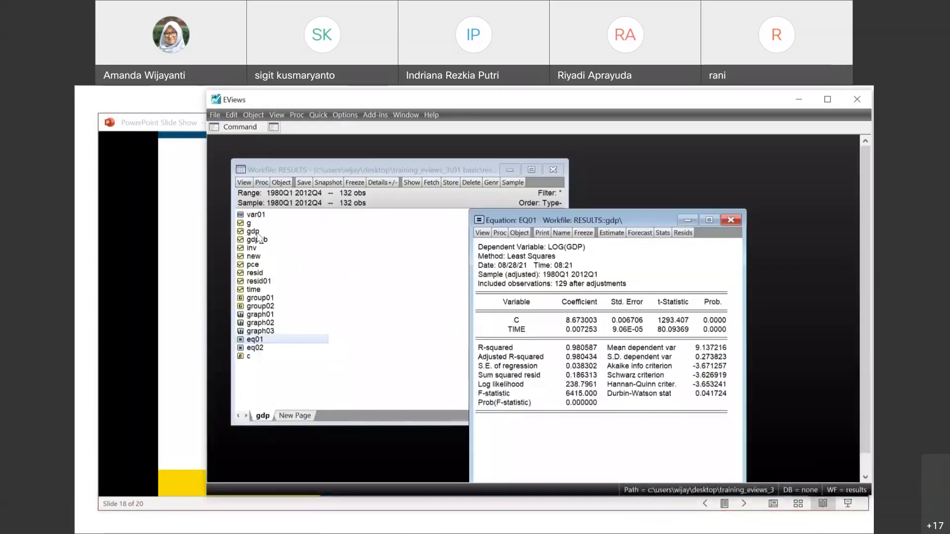
# Close eq01, then plot the inv series as a basic Line & Symbol graph of raw data and freeze it
pyautogui.click(731, 220)
pyautogui.doubleClick(252, 248)
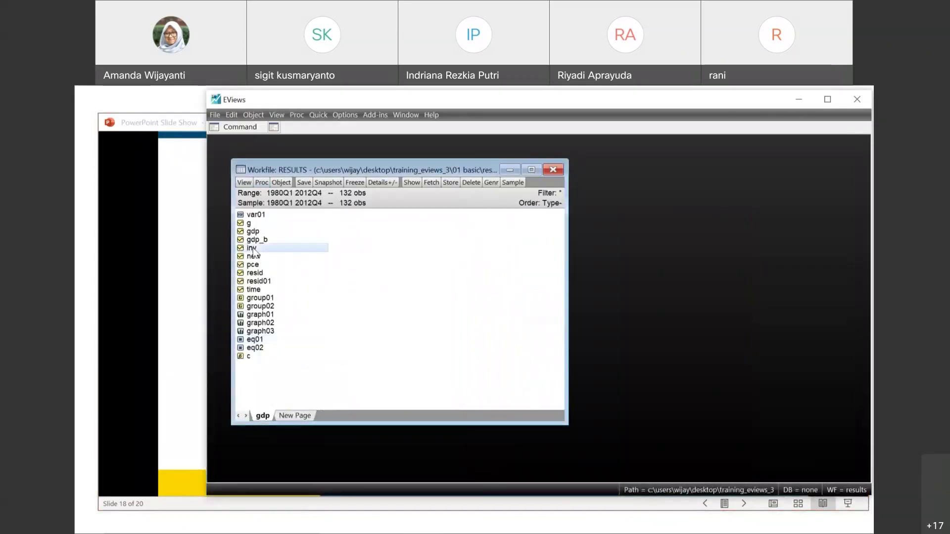
pyautogui.click(518, 180)
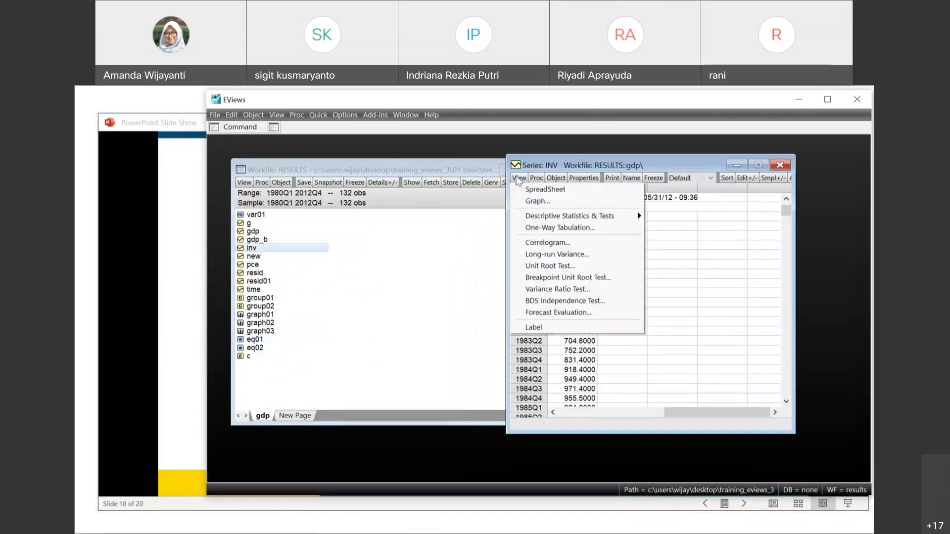
pyautogui.click(528, 201)
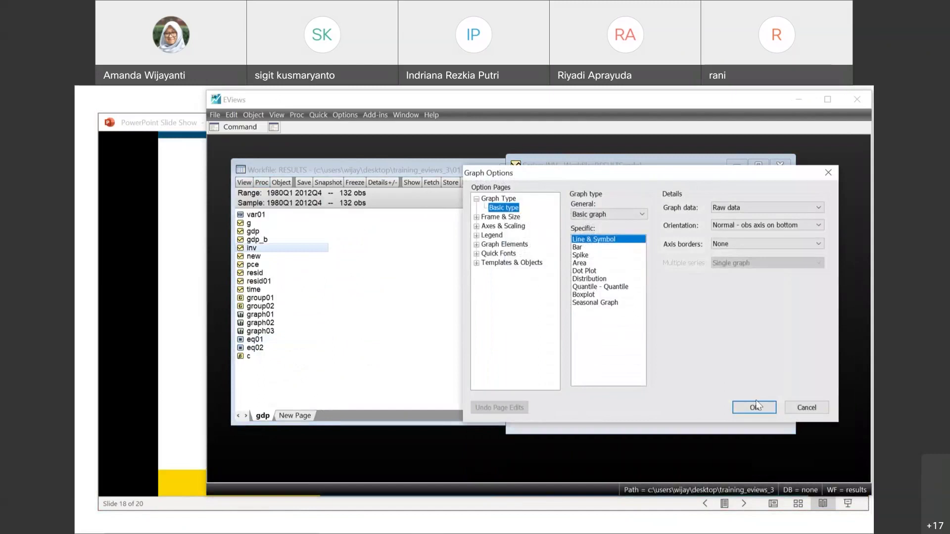
pyautogui.click(757, 405)
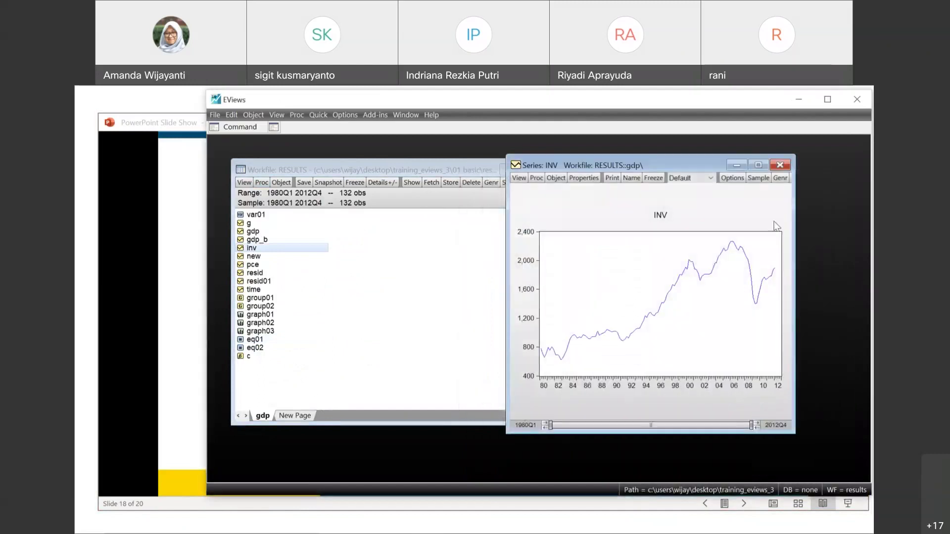
pyautogui.click(660, 181)
pyautogui.click(614, 390)
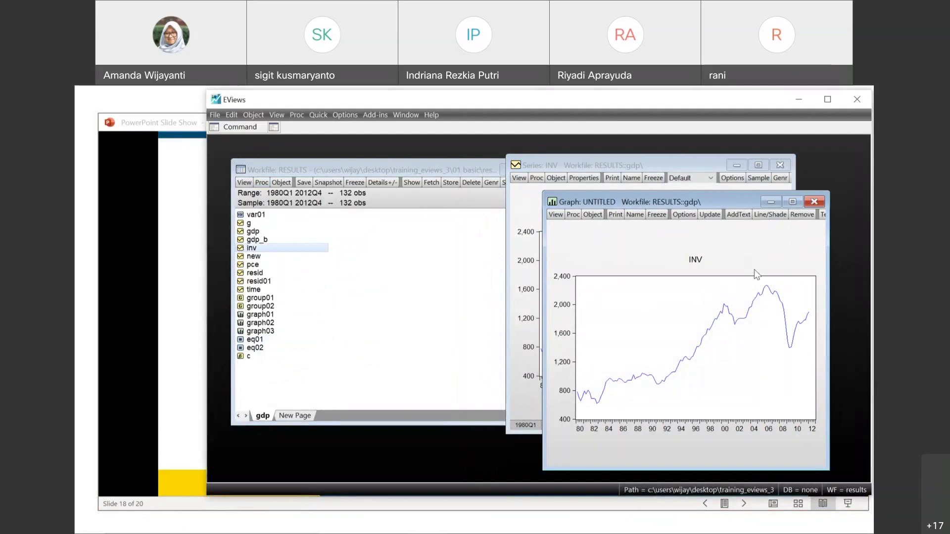
# Try to name the frozen graph "graph04 inv"
pyautogui.click(635, 215)
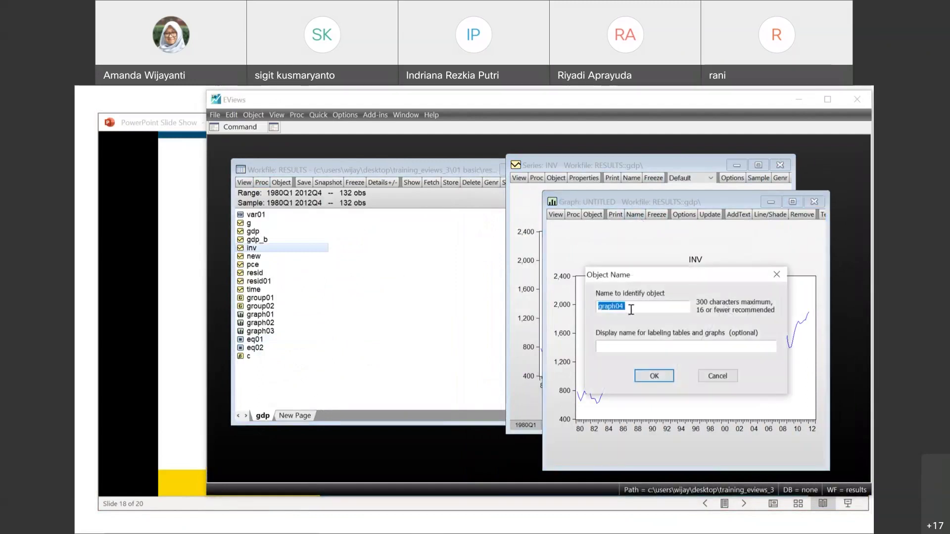
pyautogui.click(631, 310)
pyautogui.write('inv')
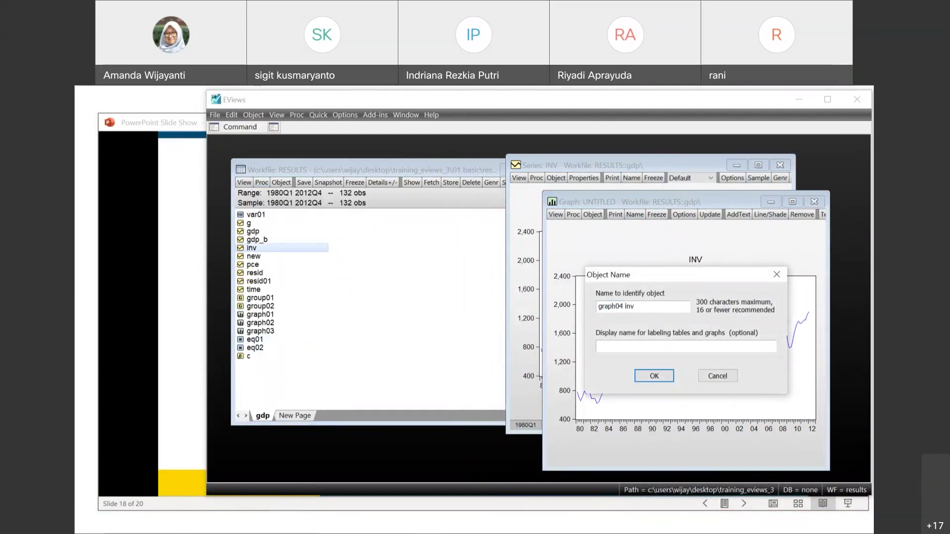
pyautogui.press('Return')
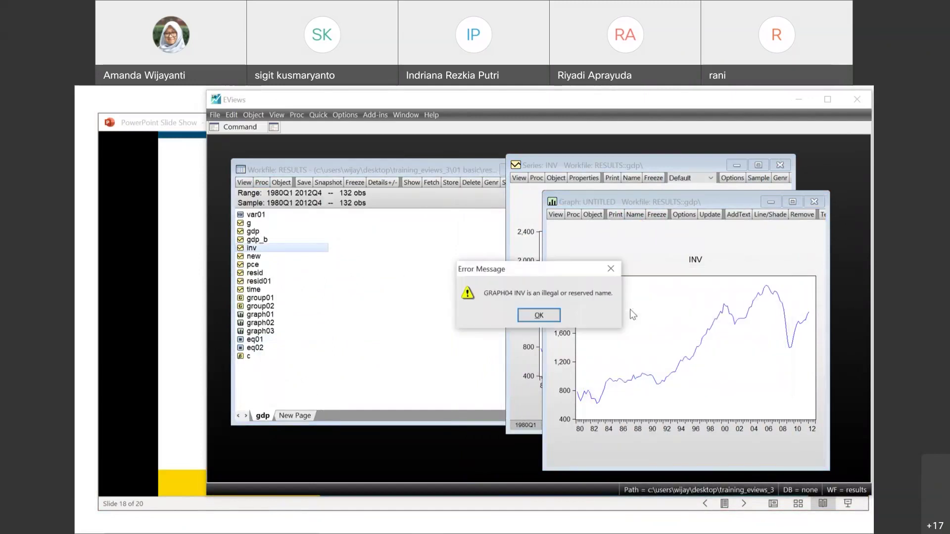
pyautogui.click(553, 317)
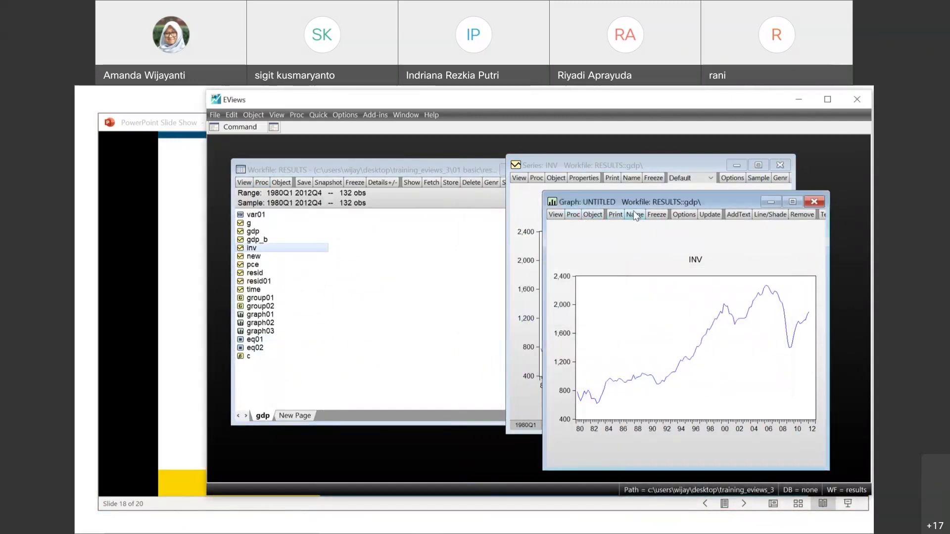
# Name the frozen inv graph graph04_inv and close its window
pyautogui.click(635, 215)
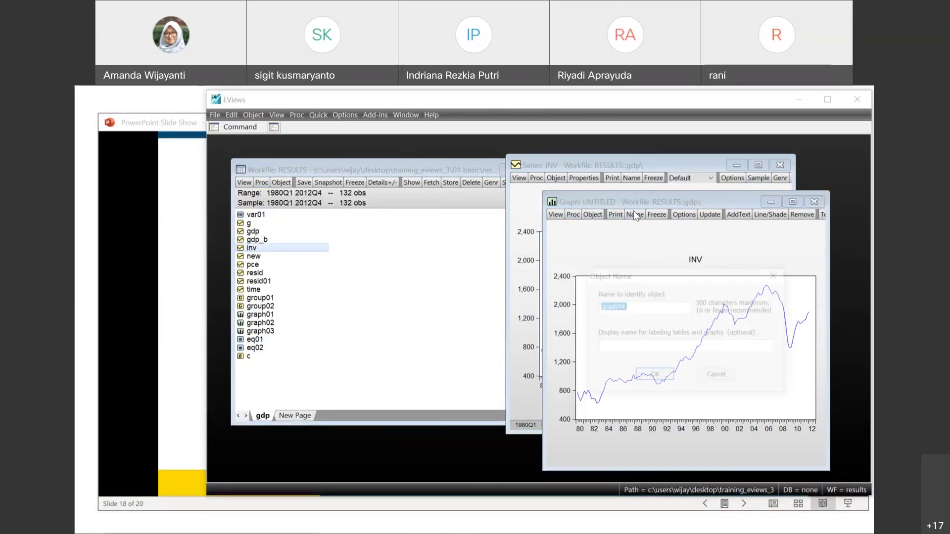
pyautogui.click(634, 306)
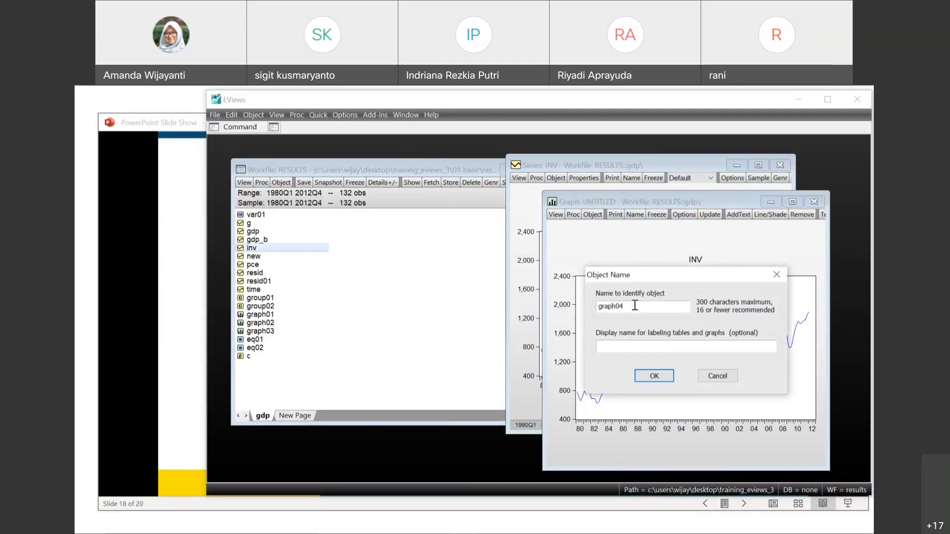
pyautogui.write('_inv')
pyautogui.press('Return')
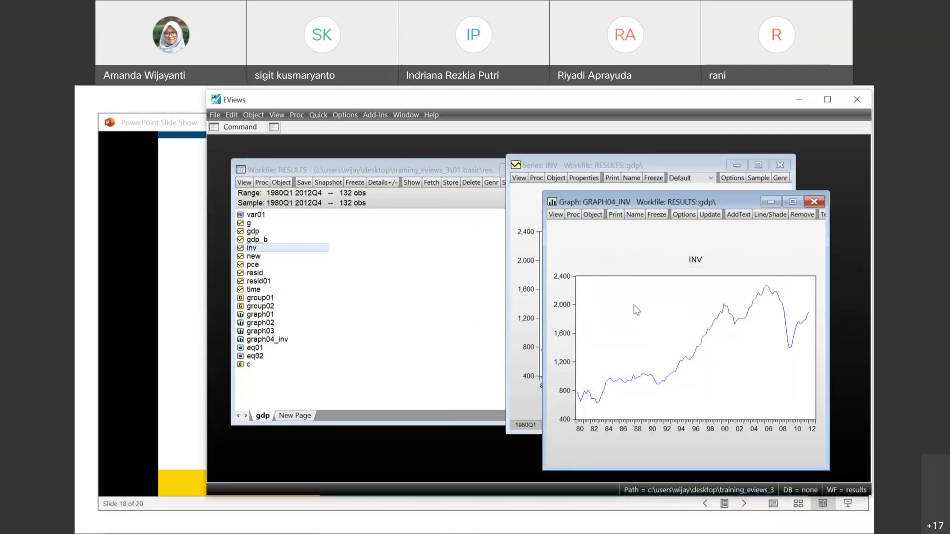
pyautogui.click(815, 202)
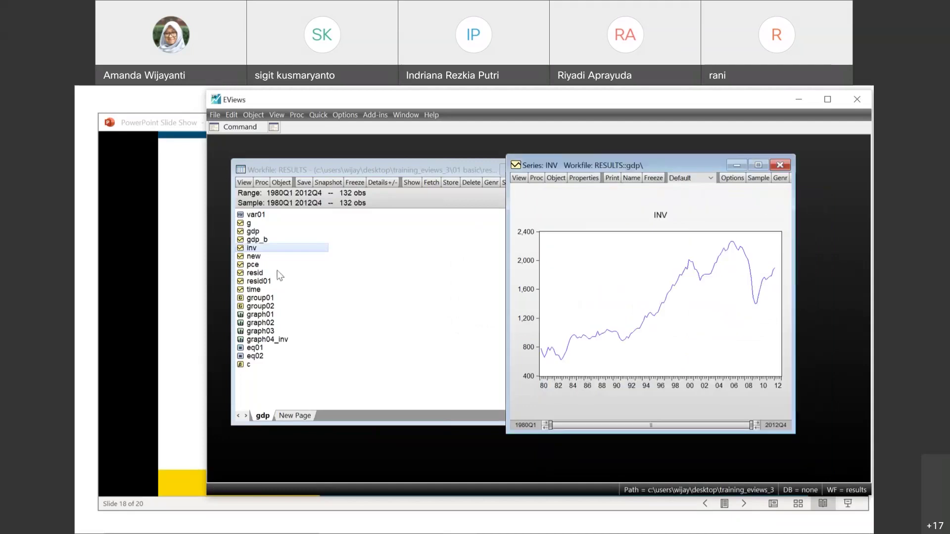
# View slide 19 on commands in the PowerPoint slide show, and back in EViews close the inv series window
pyautogui.hotkey('alt', 'Tab')
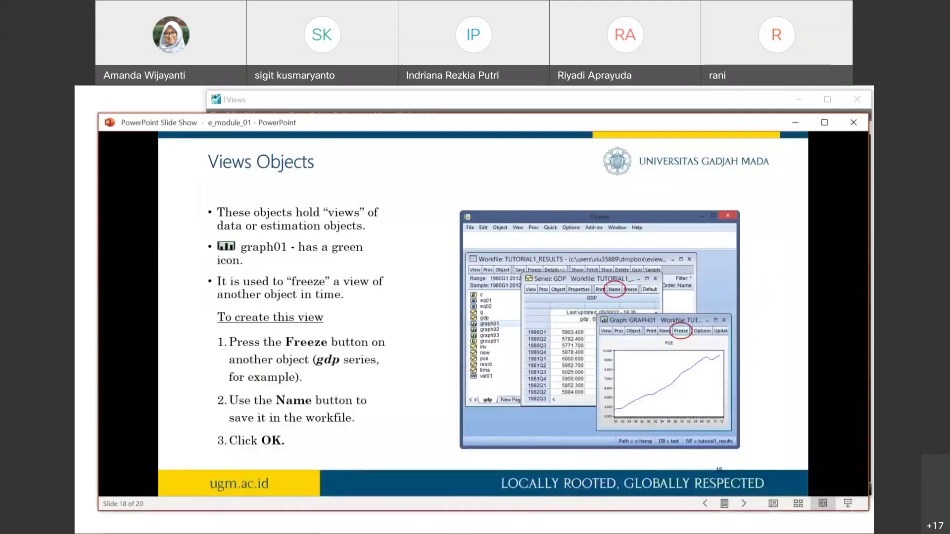
pyautogui.press('Right')
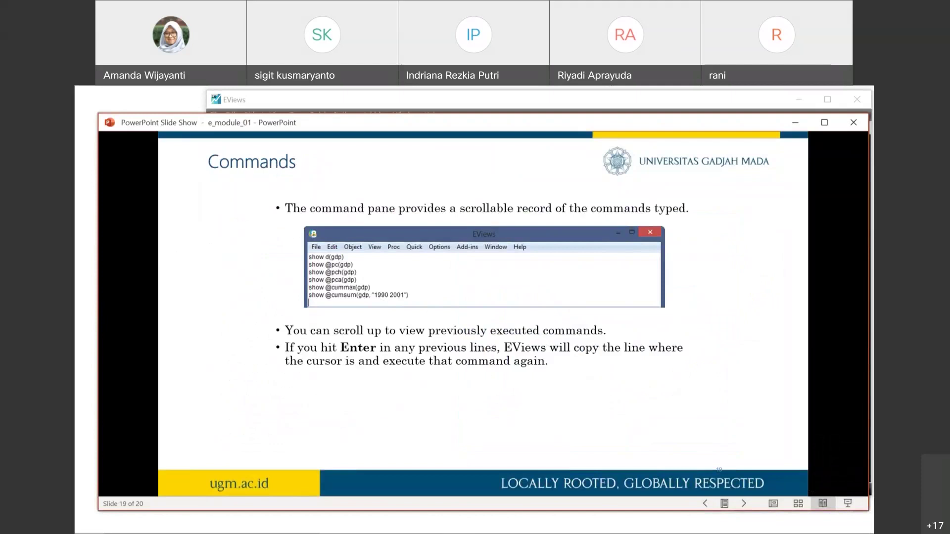
pyautogui.click(333, 103)
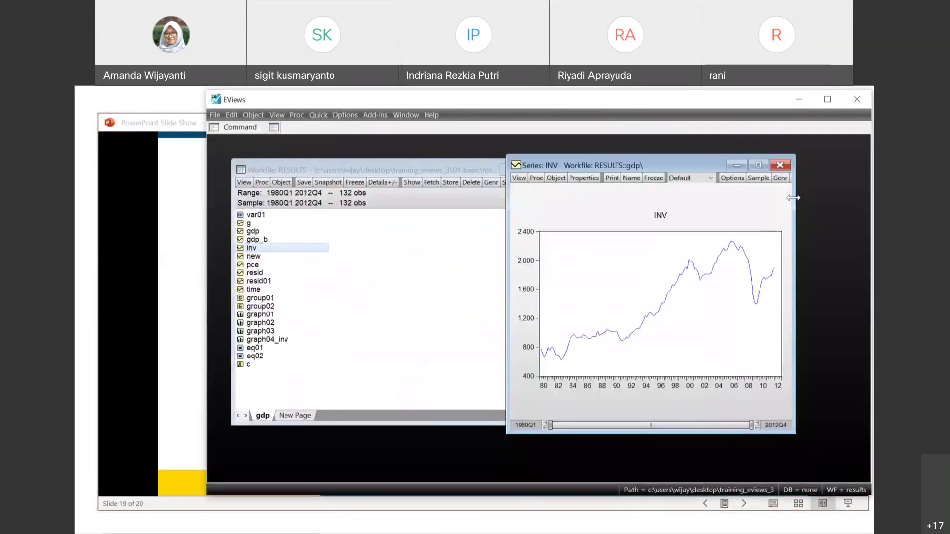
pyautogui.click(782, 164)
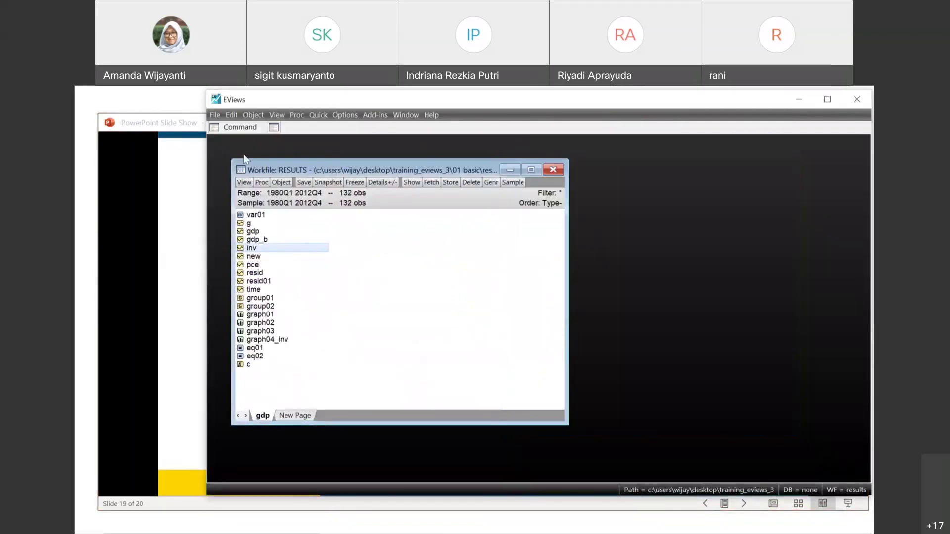
# Following slide 19, try to display the gdp series with the command show(gdp), accept inv in the Show dialog and close its series window
pyautogui.click(241, 128)
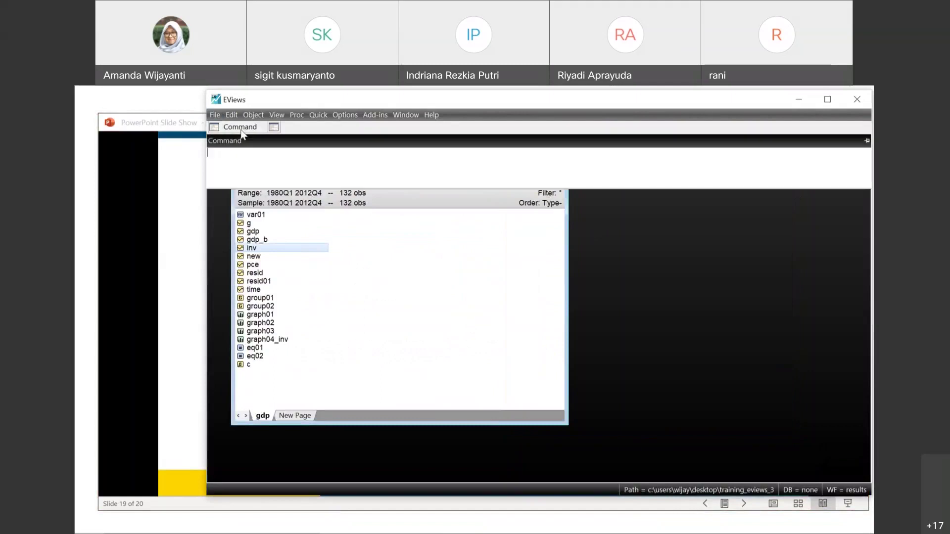
pyautogui.click(167, 179)
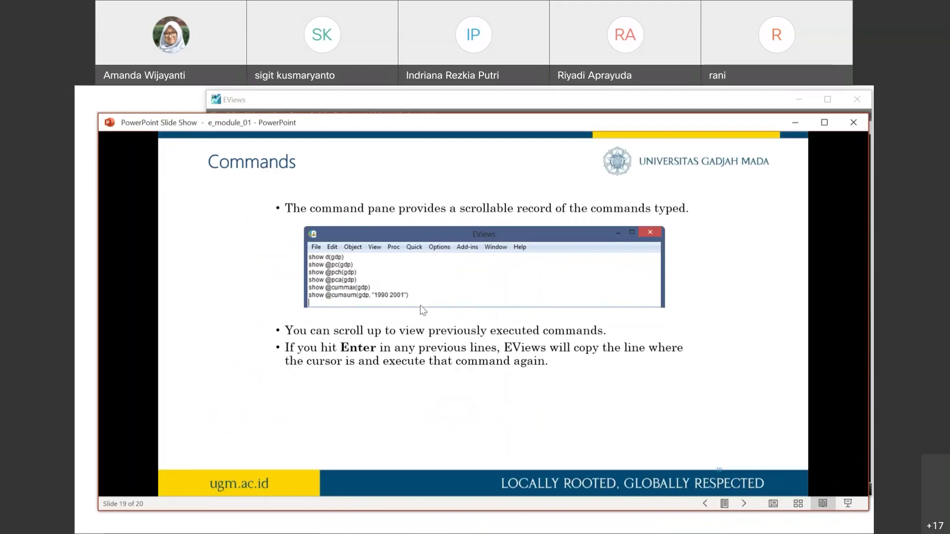
pyautogui.click(326, 99)
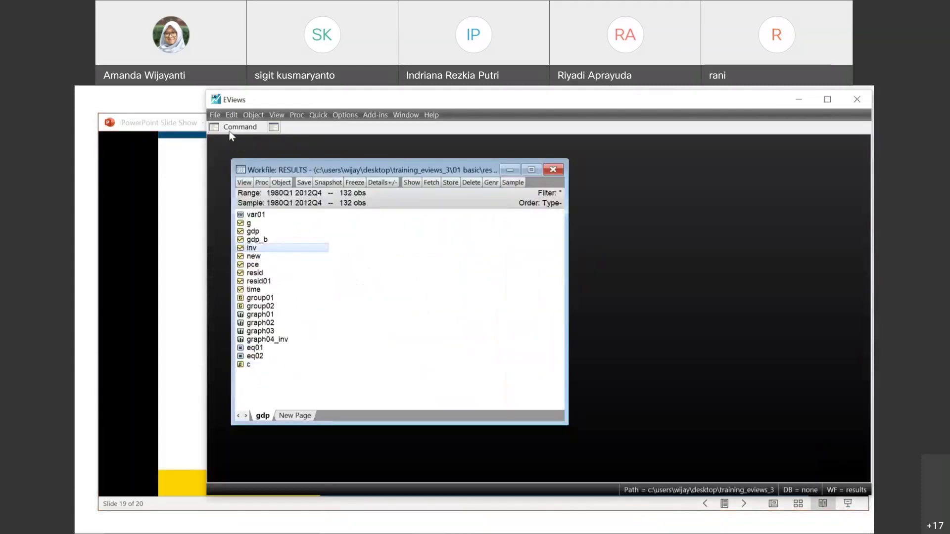
pyautogui.moveTo(234, 139)
pyautogui.write('show')
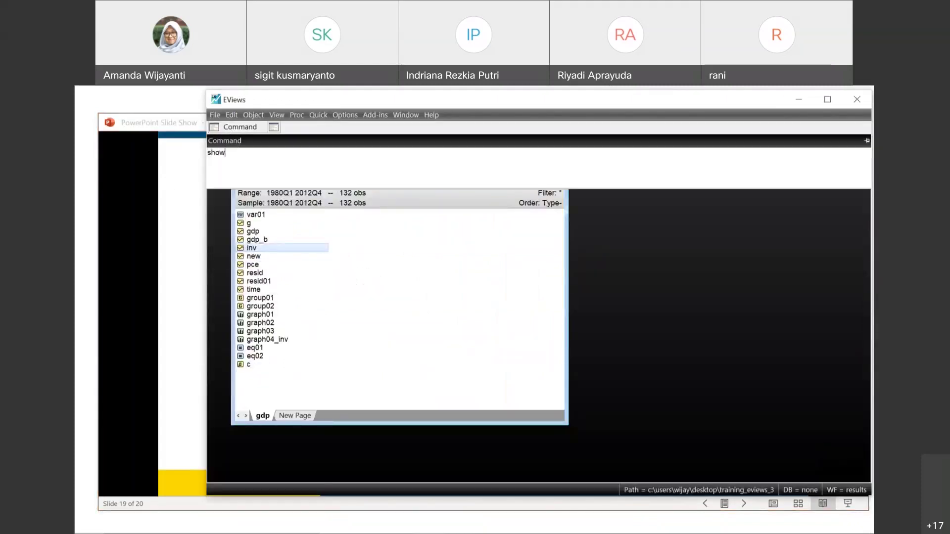
pyautogui.click(170, 235)
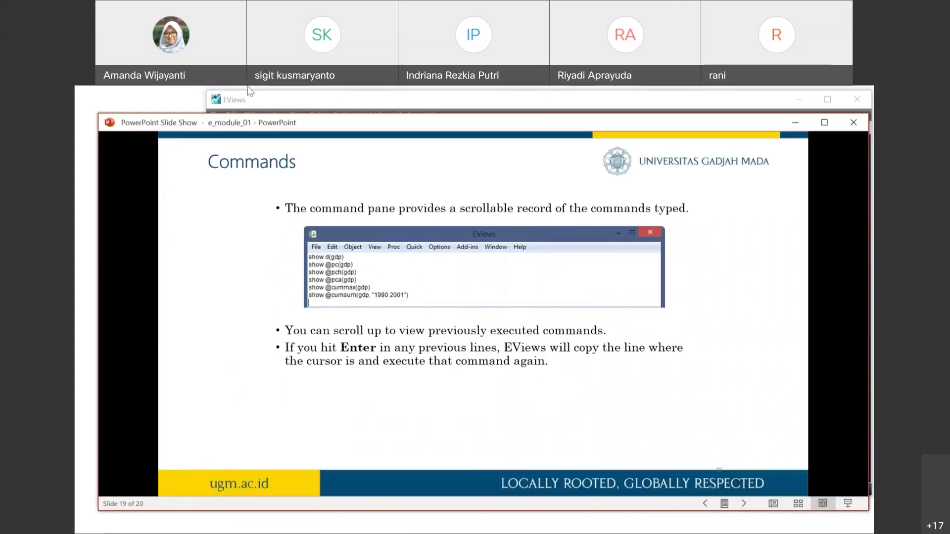
pyautogui.click(267, 102)
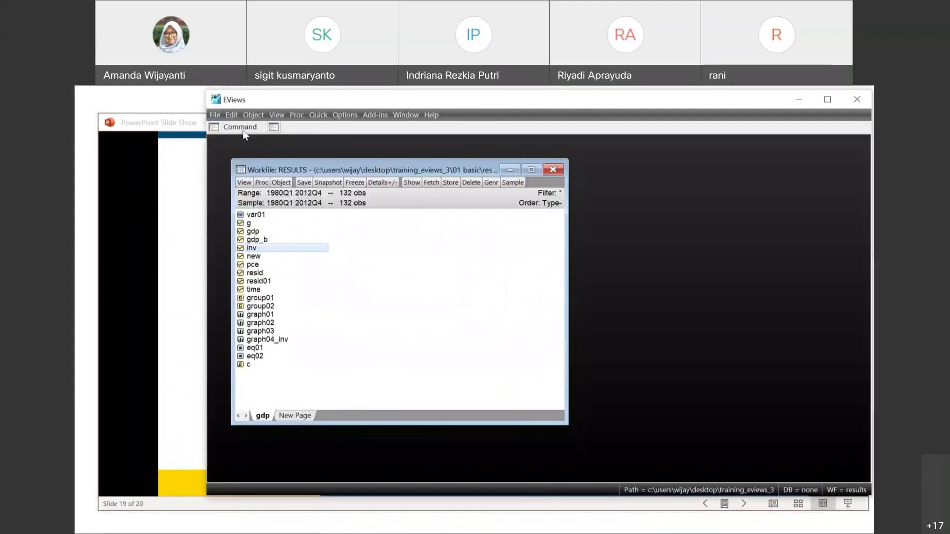
pyautogui.moveTo(277, 130)
pyautogui.write('(')
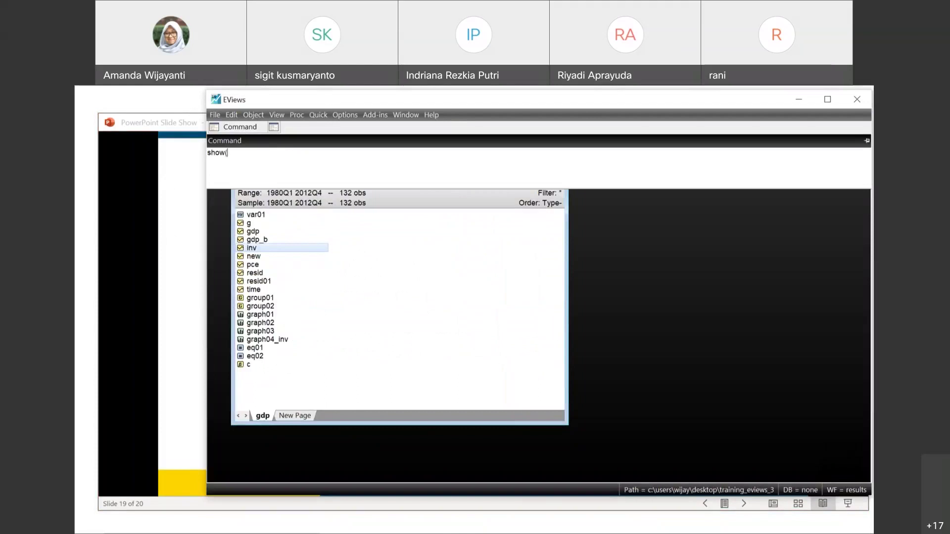
pyautogui.write('gdp)')
pyautogui.press('Return')
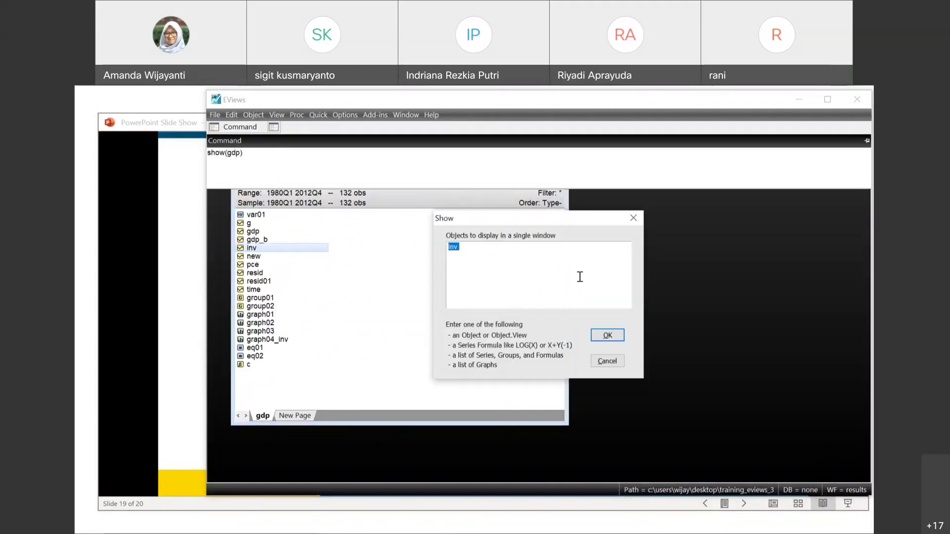
pyautogui.click(611, 337)
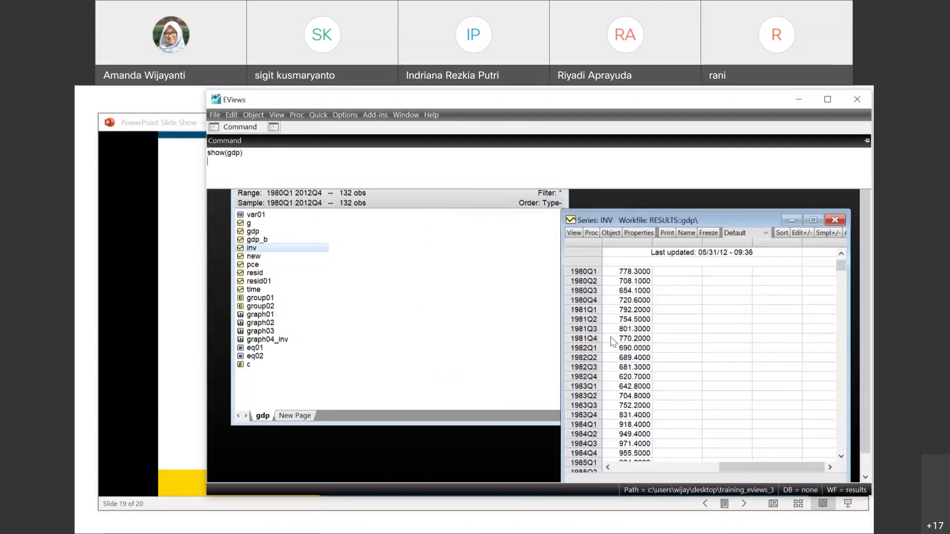
pyautogui.click(837, 223)
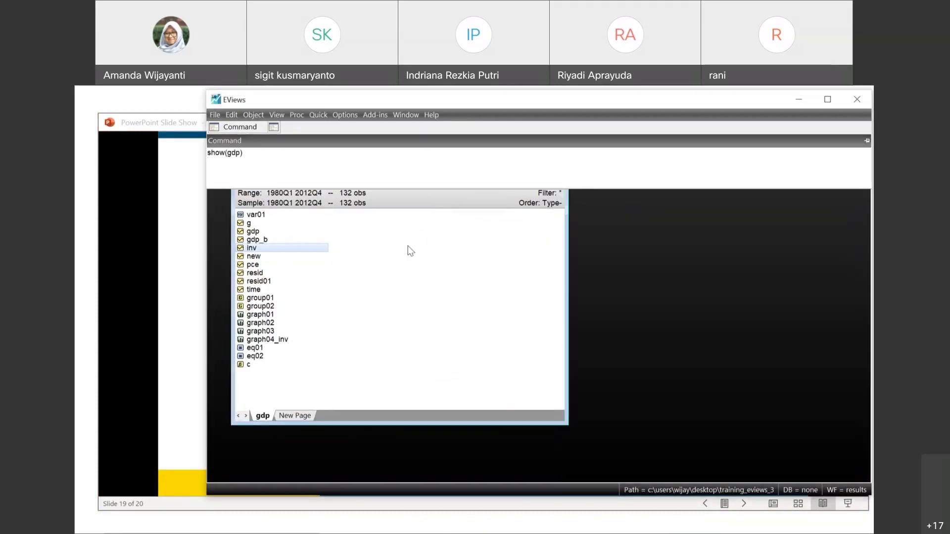
# After rechecking slide 19, run the corrected command show (gdp) in EViews and move the GDP series window beside the workfile's object list
pyautogui.click(181, 244)
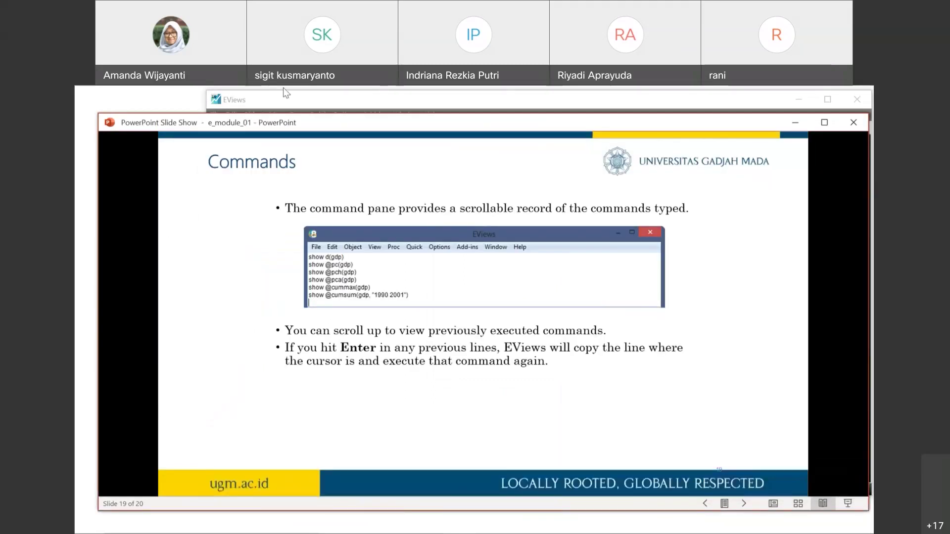
pyautogui.click(291, 102)
pyautogui.click(264, 128)
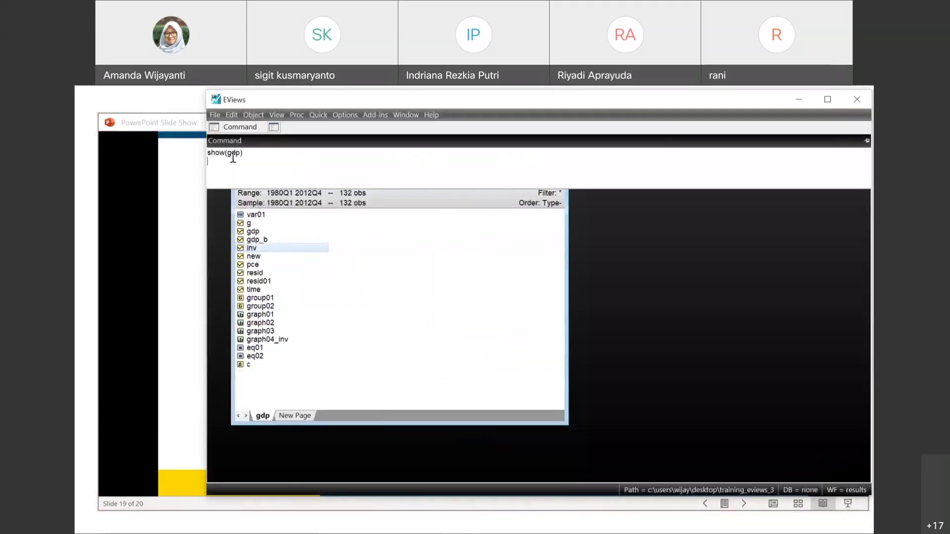
pyautogui.click(226, 153)
pyautogui.press('Return')
pyautogui.click(802, 253)
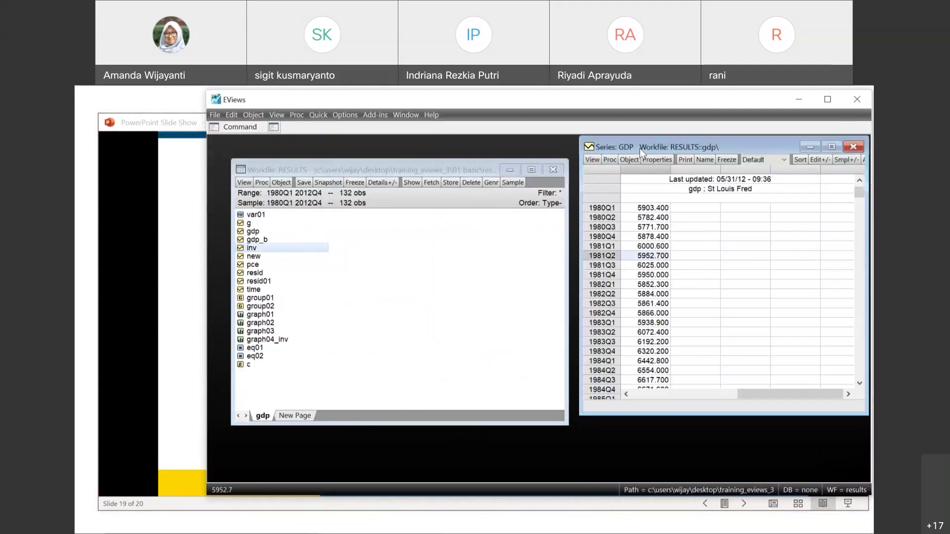
pyautogui.moveTo(640, 149); pyautogui.dragTo(431, 225)
# Edit the previous command to show d(gdp) and run it to display the first difference of gdp
pyautogui.click(238, 127)
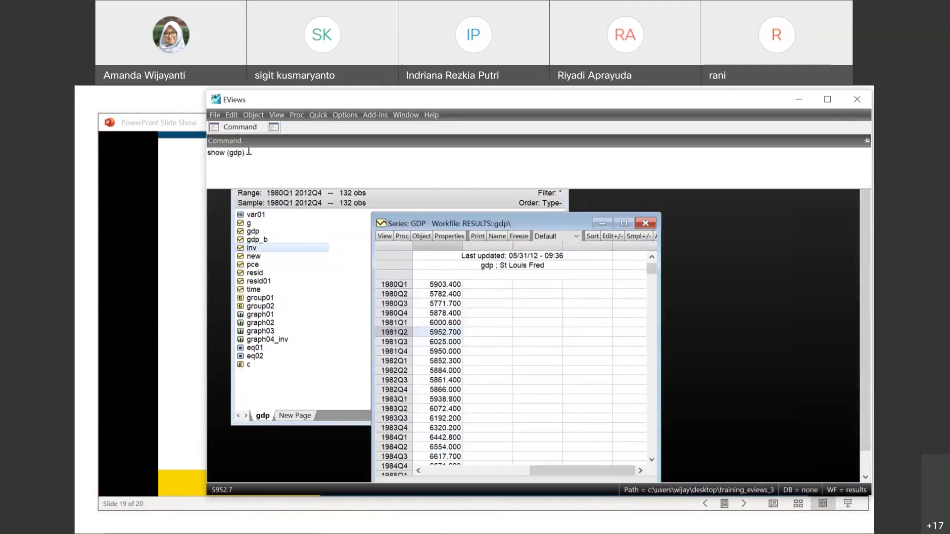
pyautogui.click(249, 152)
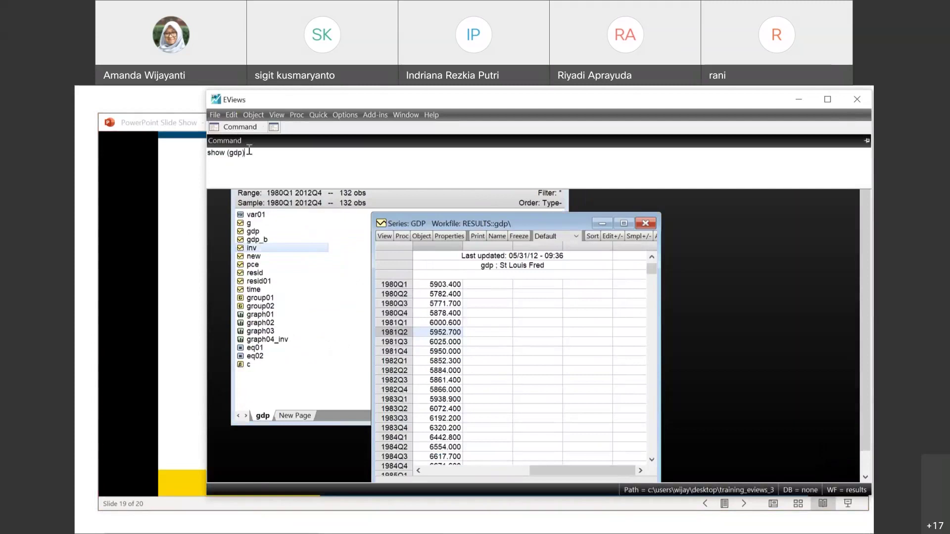
pyautogui.press('Left')
pyautogui.press('Left')
pyautogui.write('d')
pyautogui.press('Return')
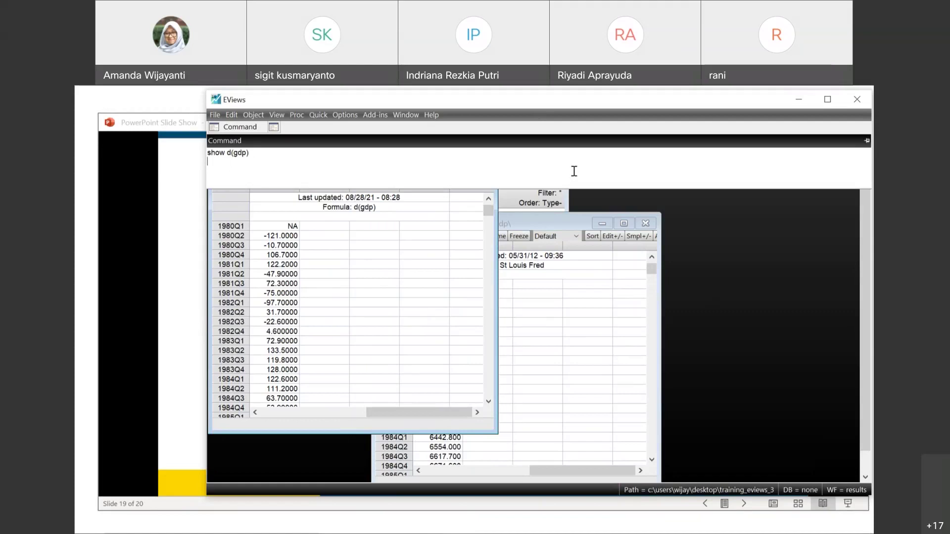
# Clear the command pane and move the D(GDP) series window lower in the workspace
pyautogui.press('BackSpace')
pyautogui.press('BackSpace')
pyautogui.press('BackSpace')
pyautogui.press('BackSpace')
pyautogui.press('BackSpace')
pyautogui.press('BackSpace')
pyautogui.press('BackSpace')
pyautogui.press('BackSpace')
pyautogui.press('BackSpace')
pyautogui.press('BackSpace')
pyautogui.click(486, 221)
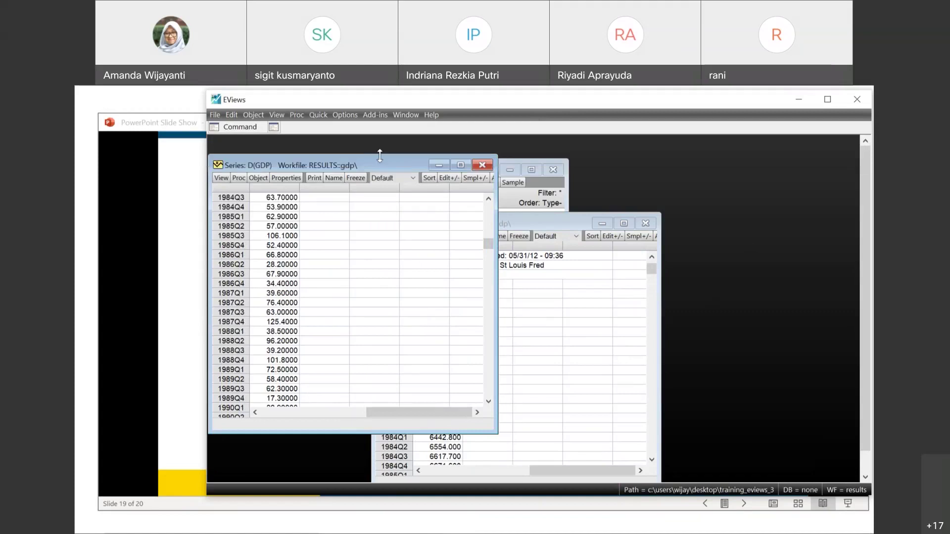
pyautogui.moveTo(379, 156); pyautogui.dragTo(375, 163)
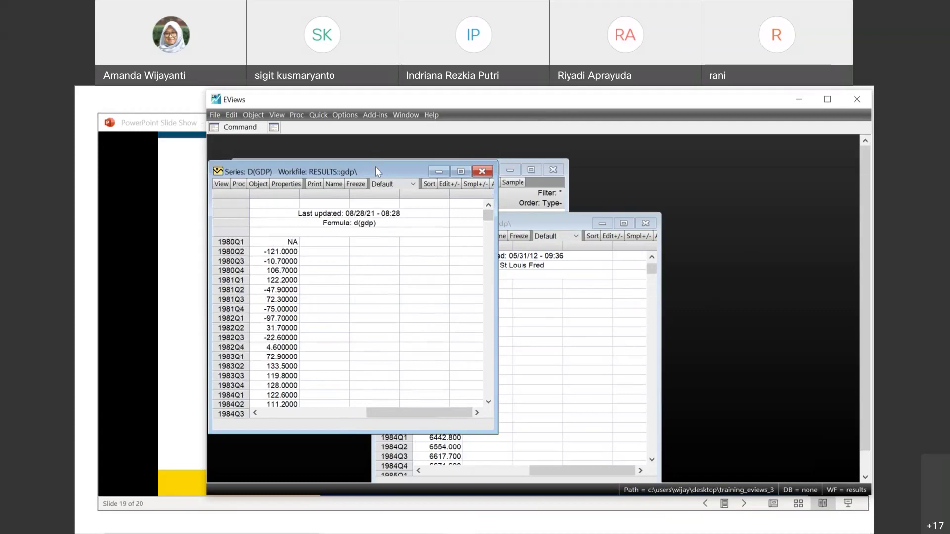
# Run the command show log(gdp) to display the logarithm of gdp
pyautogui.click(241, 128)
pyautogui.click(241, 160)
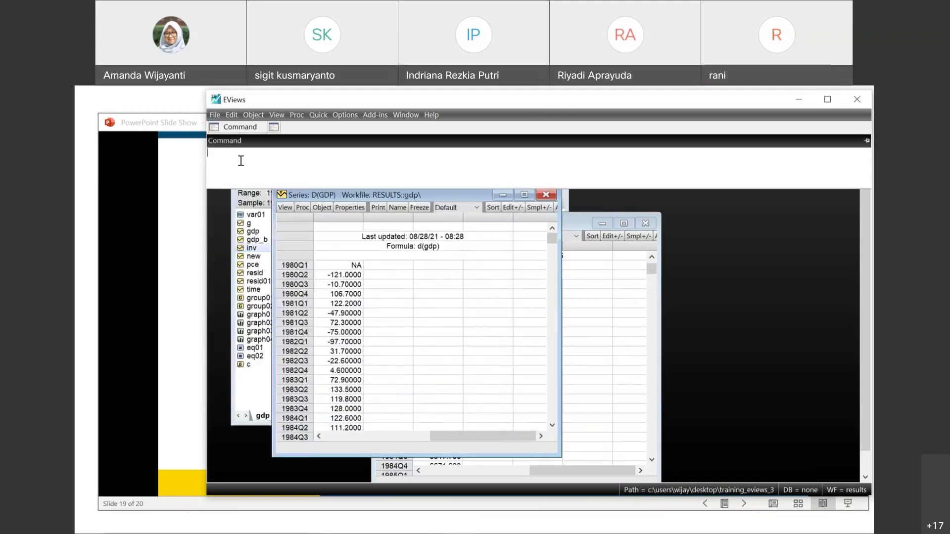
pyautogui.write('show log(gdp)')
pyautogui.press('Return')
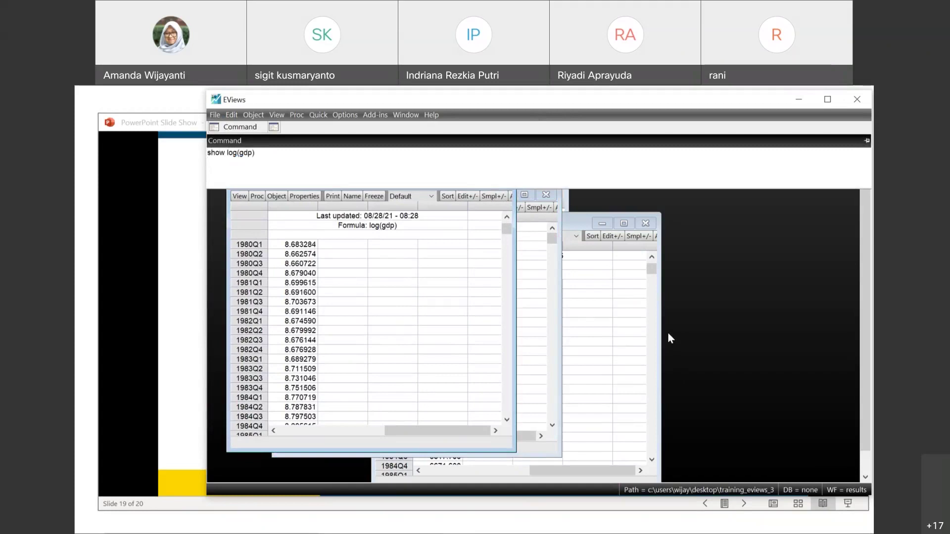
# Close the D(GDP), GDP and LOG(GDP) series windows, and advance the PowerPoint slide show to slide 20 on recalling commands
pyautogui.click(544, 195)
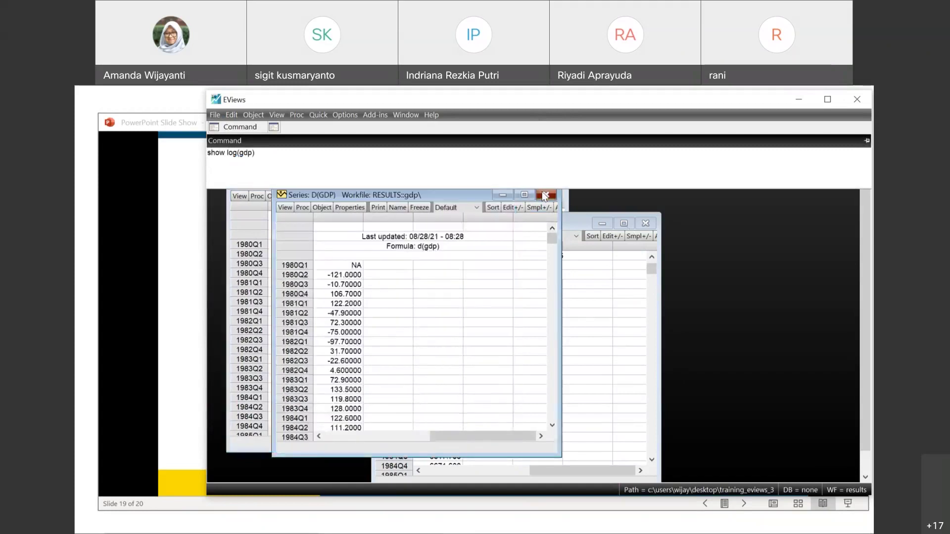
pyautogui.click(645, 223)
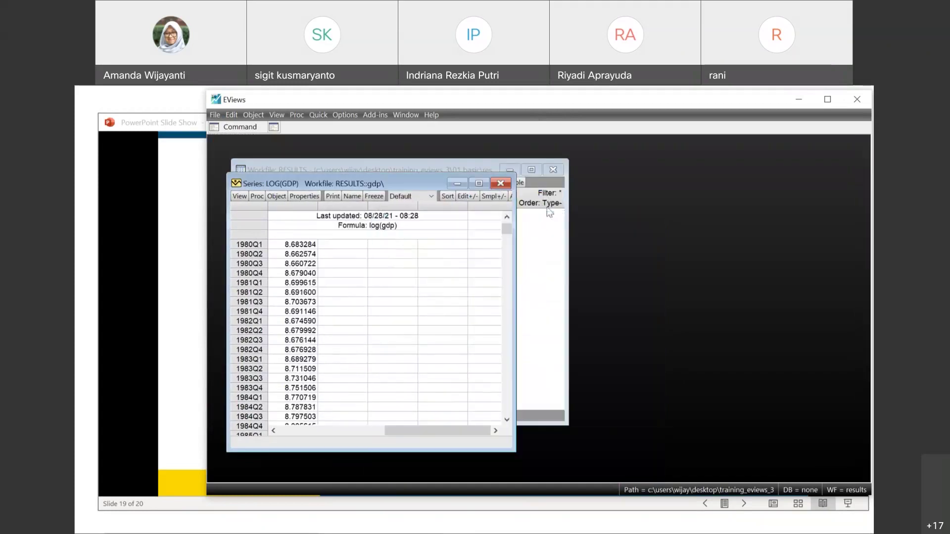
pyautogui.click(500, 186)
pyautogui.click(185, 221)
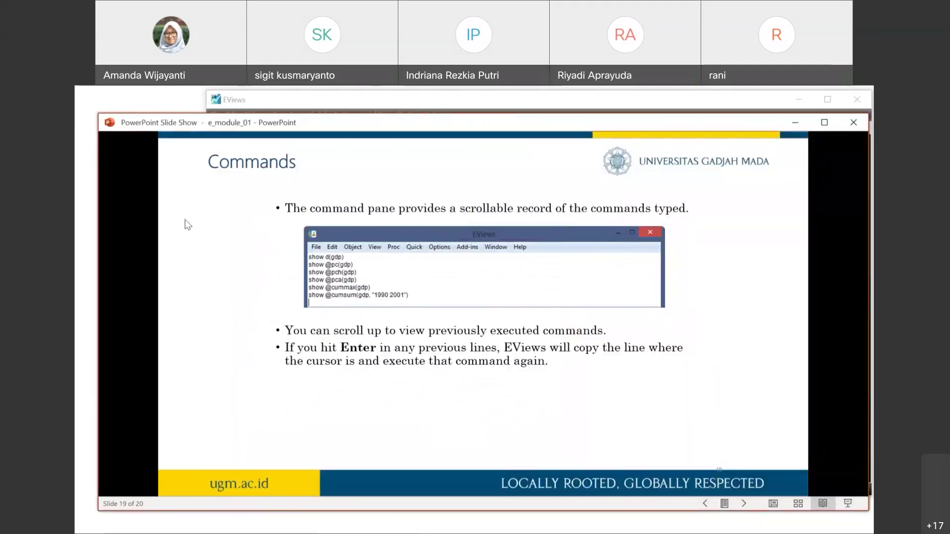
pyautogui.click(188, 225)
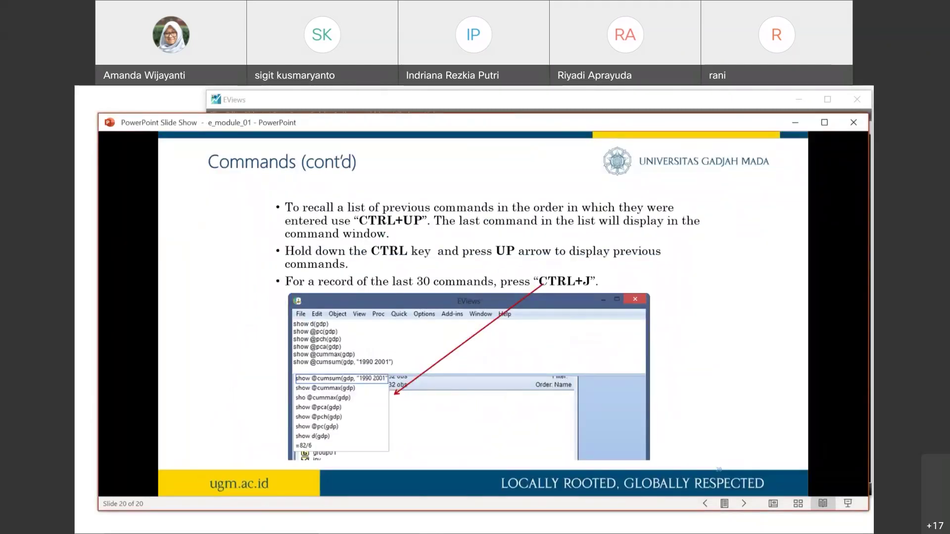
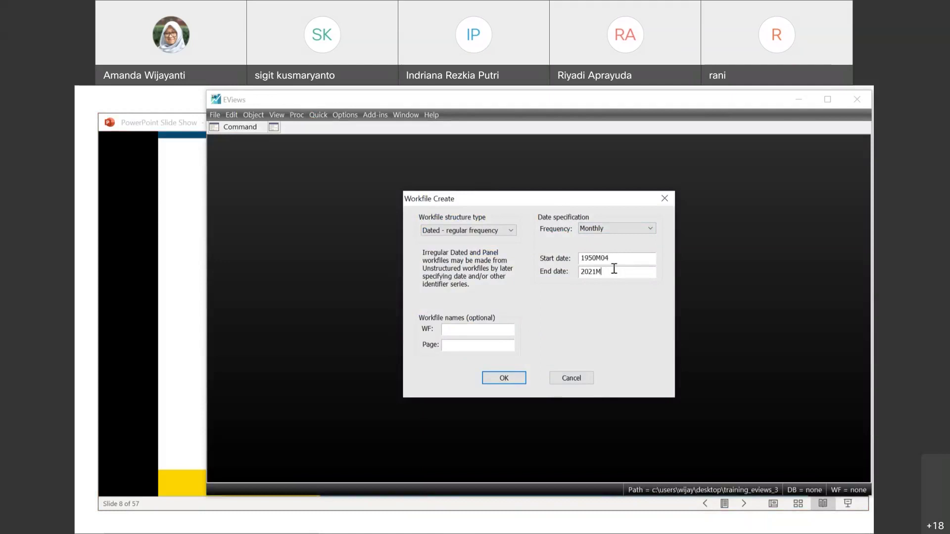
# Complete the new workfile's end date as 2021M09 and clear the start date
pyautogui.write('09')
pyautogui.click(619, 262)
pyautogui.press('BackSpace')
pyautogui.press('BackSpace')
pyautogui.press('BackSpace')
pyautogui.press('BackSpace')
pyautogui.press('BackSpace')
pyautogui.press('BackSpace')
pyautogui.press('BackSpace')
pyautogui.press('BackSpace')
# Check the example on slide 8, set the start date to 1950 and end date to 2012 in EViews, and create the monthly workfile
pyautogui.click(185, 257)
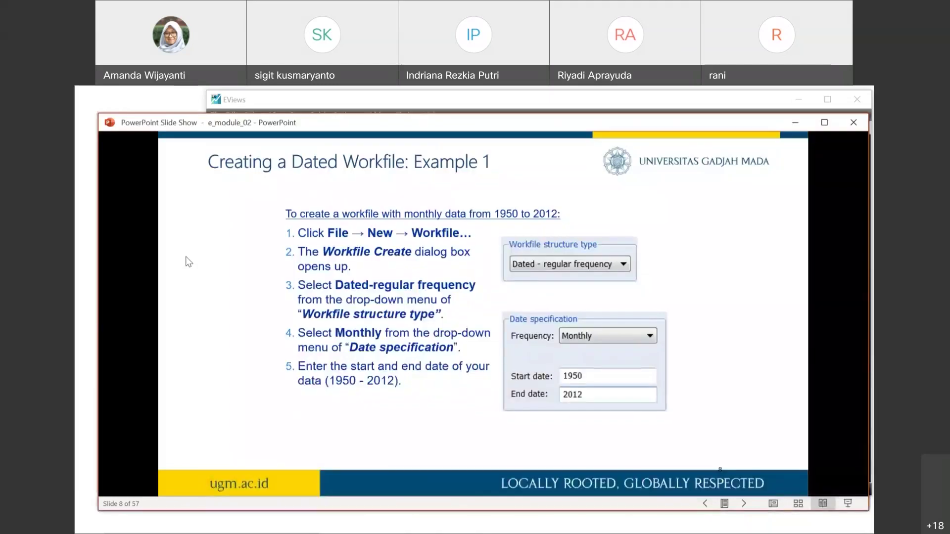
pyautogui.click(247, 99)
pyautogui.write('12')
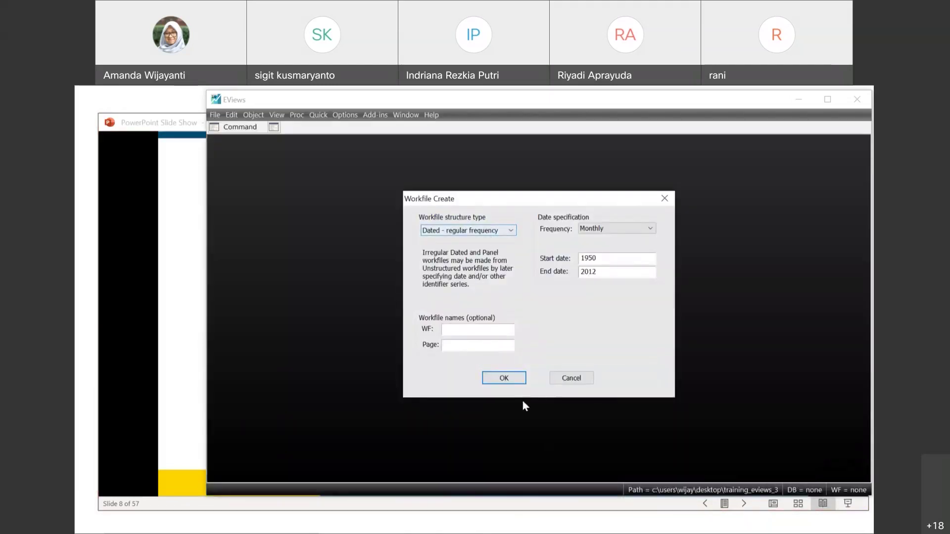
pyautogui.click(504, 378)
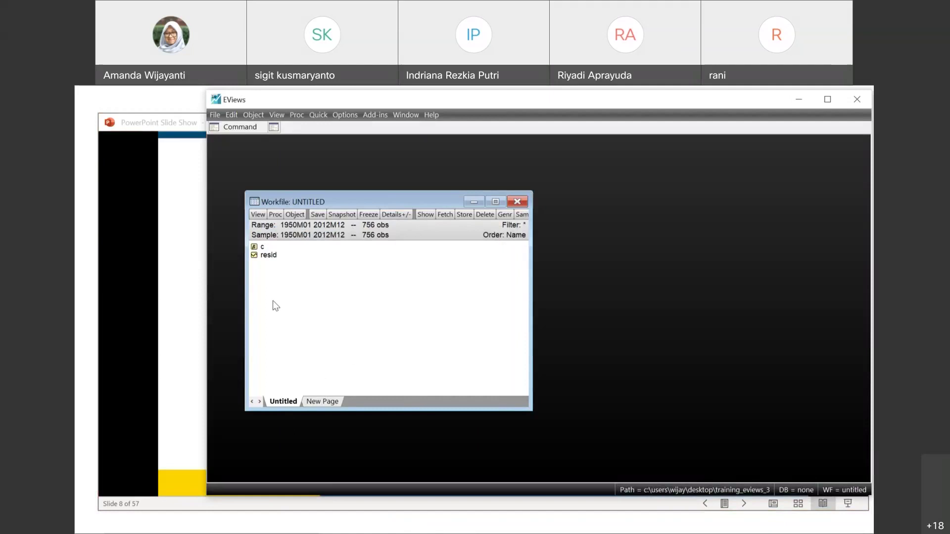
# Advance the PowerPoint slide show to slide 10 on creating an undated workfile, and compare its steps with the new EViews workfile
pyautogui.click(188, 238)
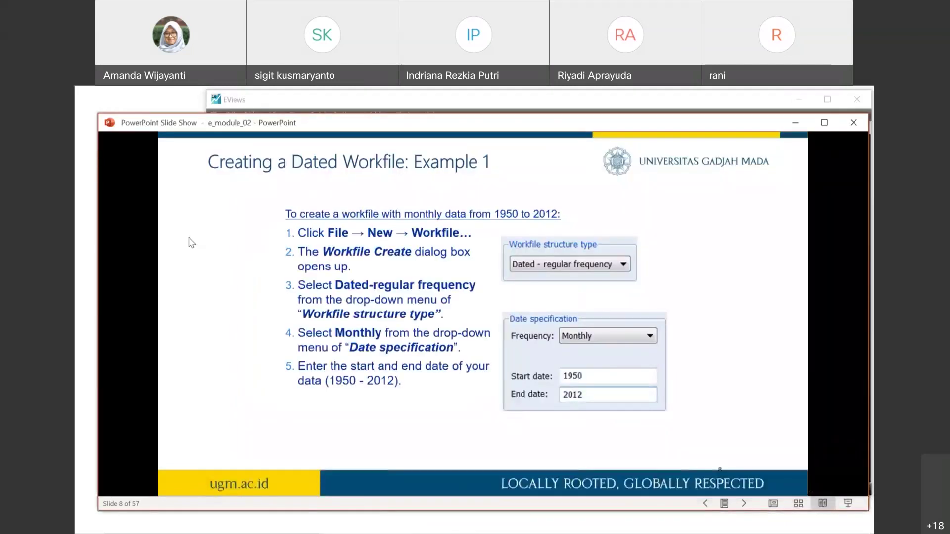
pyautogui.click(189, 238)
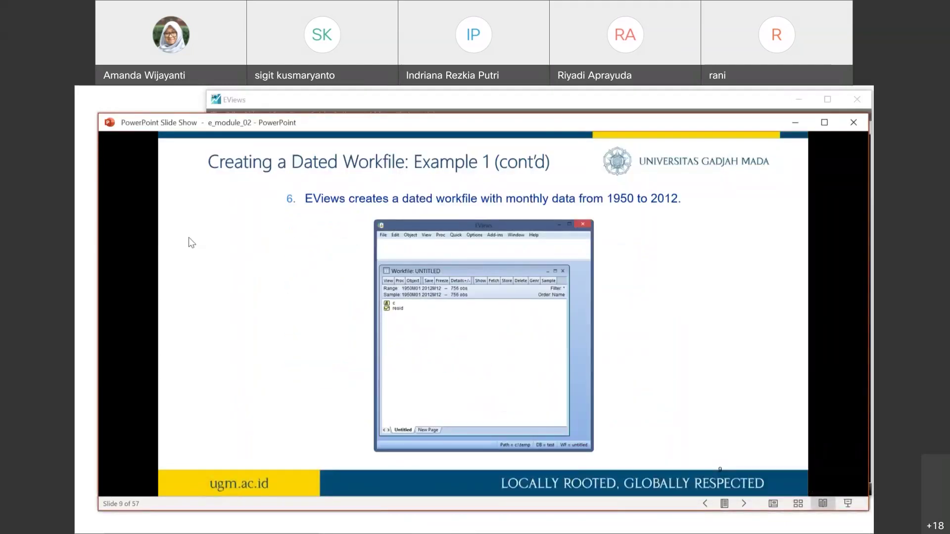
pyautogui.click(189, 237)
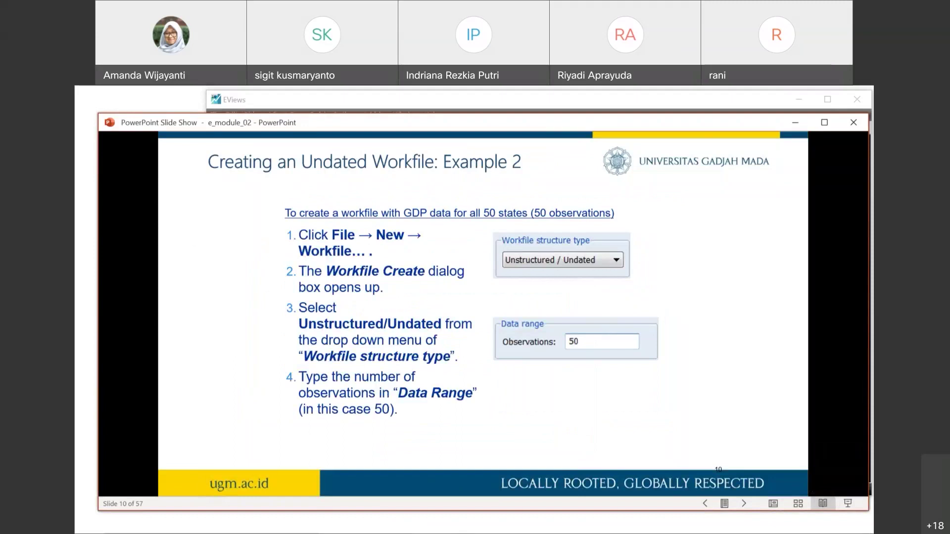
pyautogui.click(273, 102)
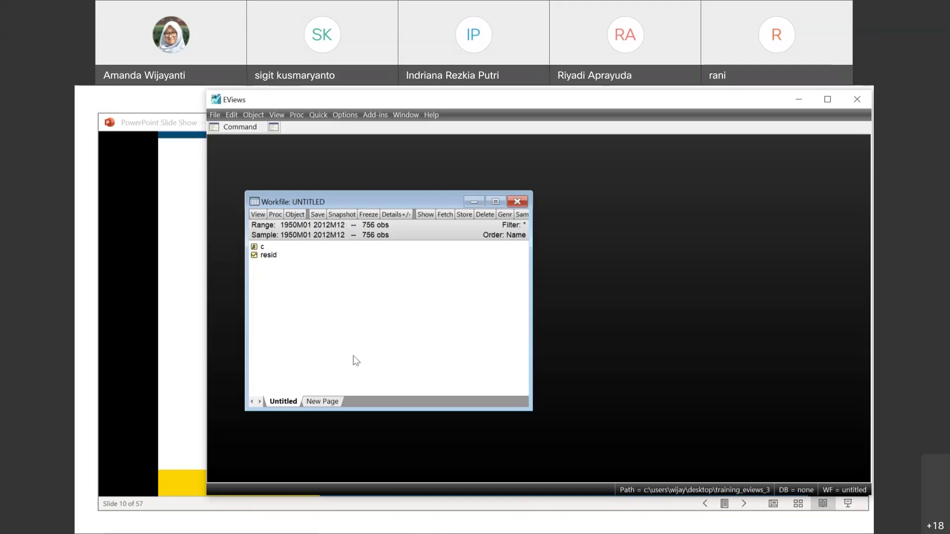
pyautogui.click(129, 236)
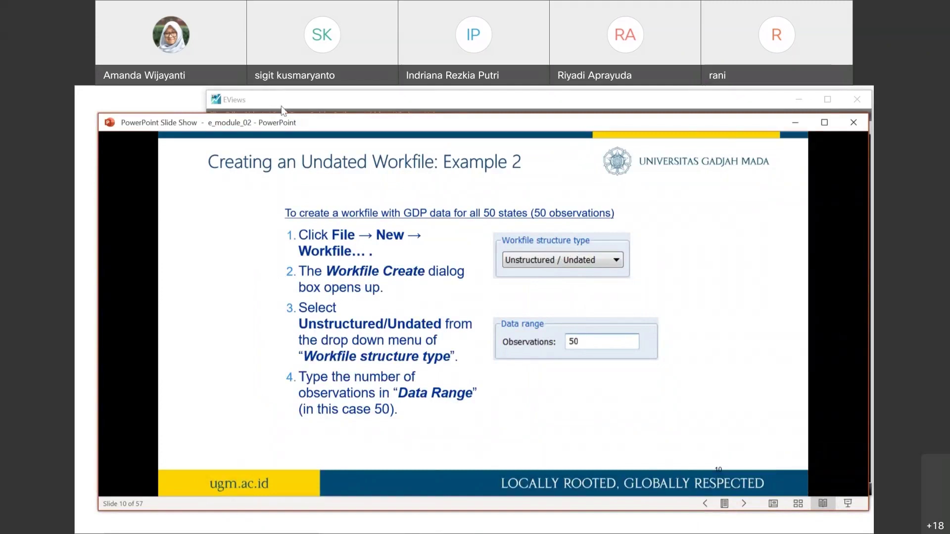
# Switch to EViews and create a new Unstructured / Undated workfile with 50 observations
pyautogui.hotkey('alt', 'Tab')
pyautogui.click(518, 202)
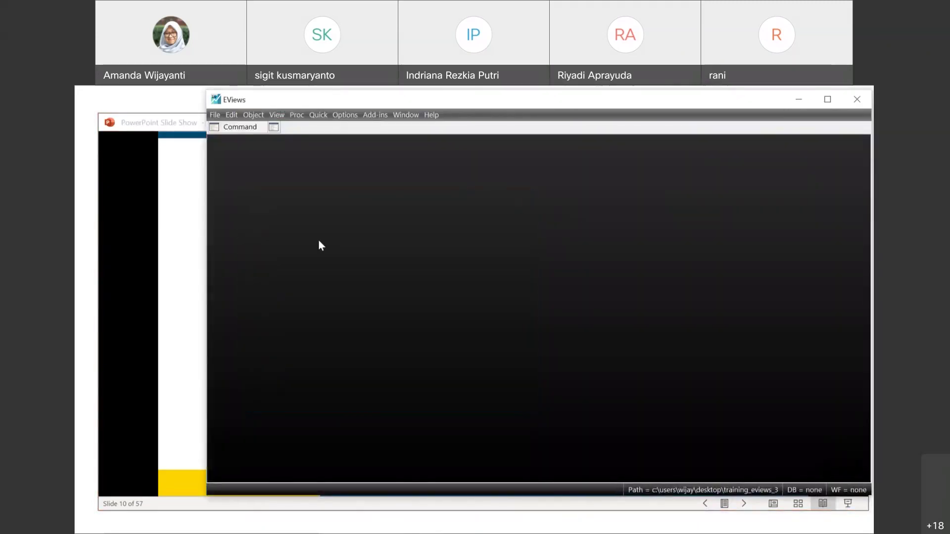
pyautogui.click(215, 115)
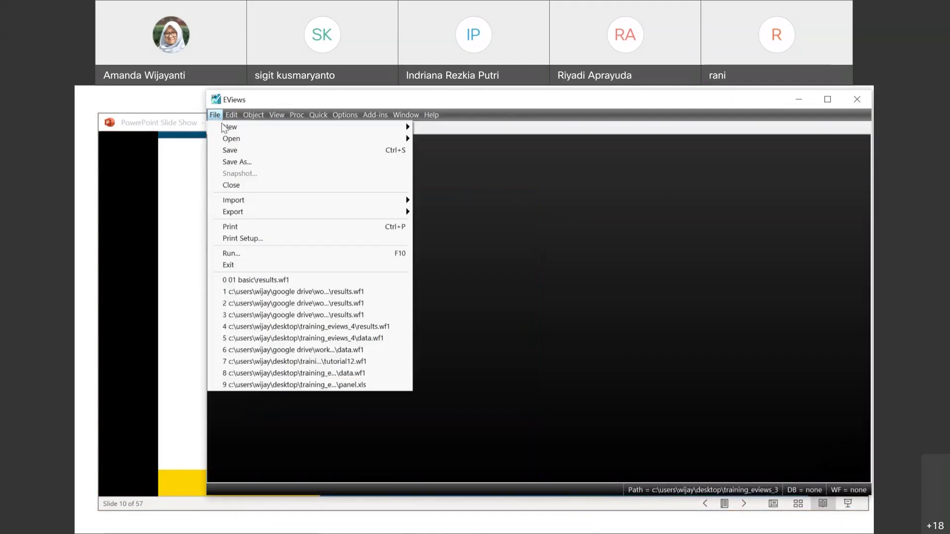
pyautogui.moveTo(223, 127)
pyautogui.click(443, 128)
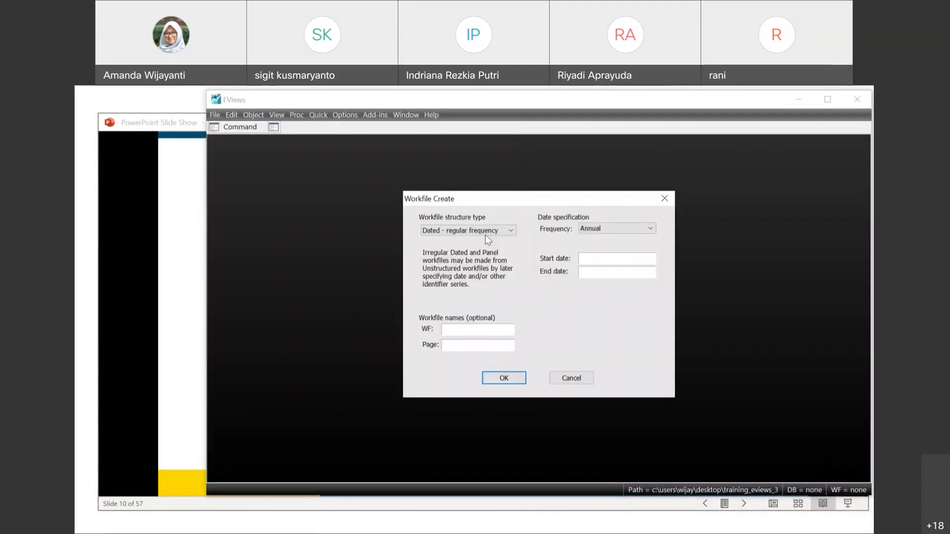
pyautogui.click(488, 231)
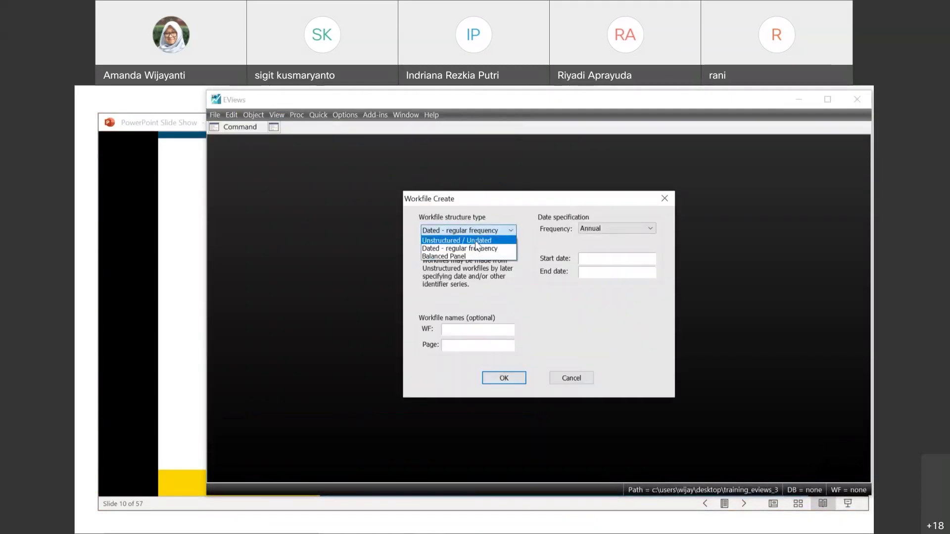
pyautogui.click(476, 241)
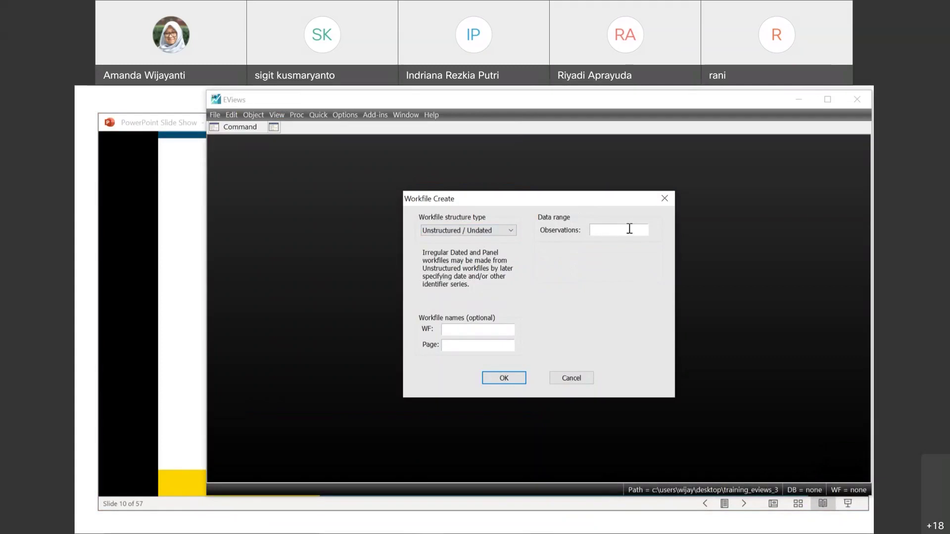
pyautogui.write('50')
pyautogui.click(517, 379)
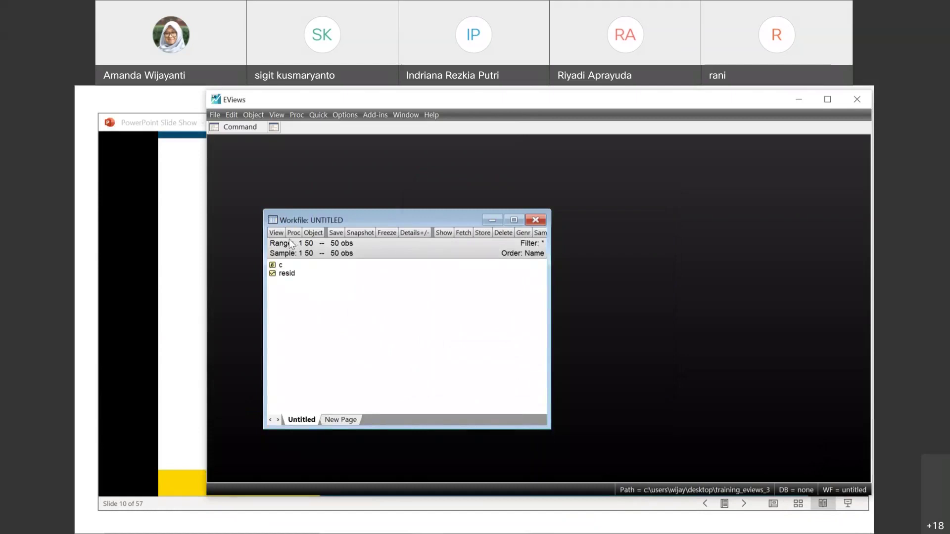
# Compare the new undated workfile with slide 10, and advance the PowerPoint slide show to slide 12 on creating a balanced panel workfile
pyautogui.click(174, 245)
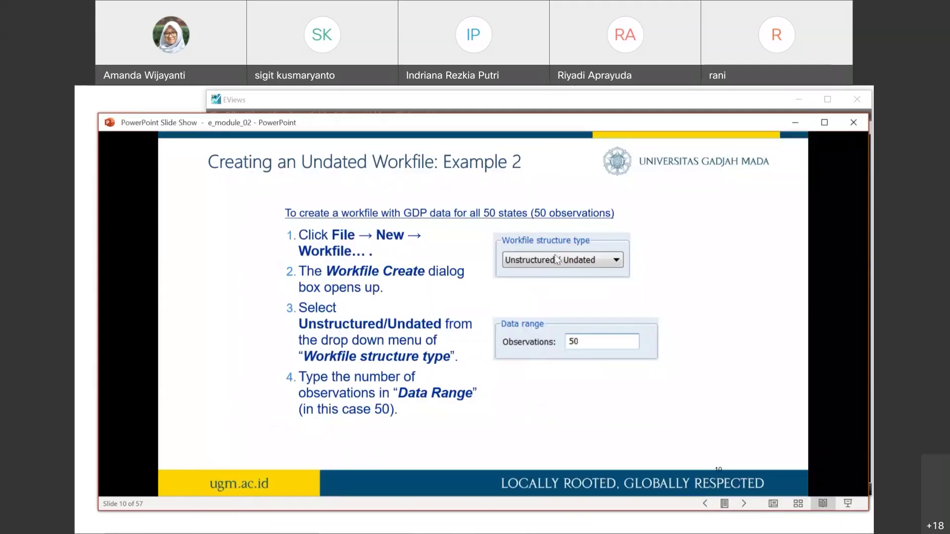
pyautogui.click(284, 100)
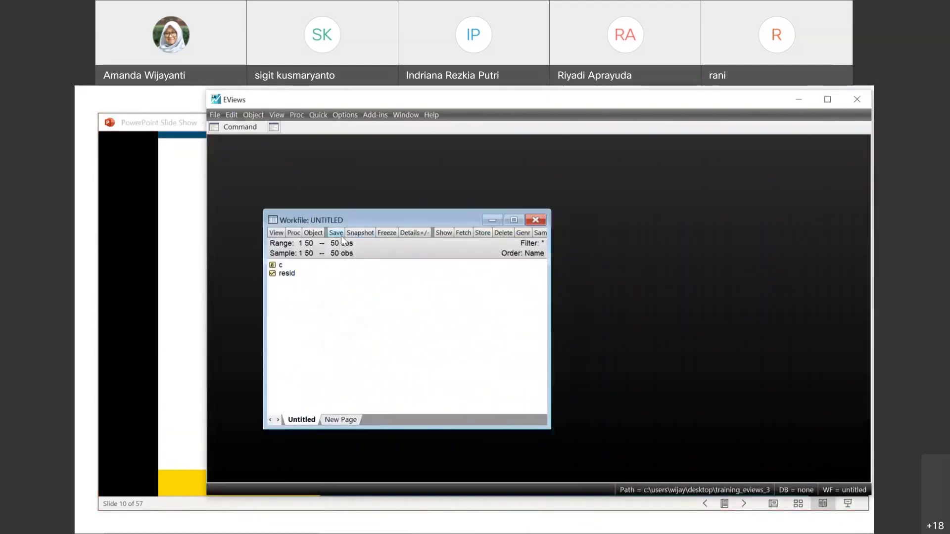
pyautogui.click(163, 244)
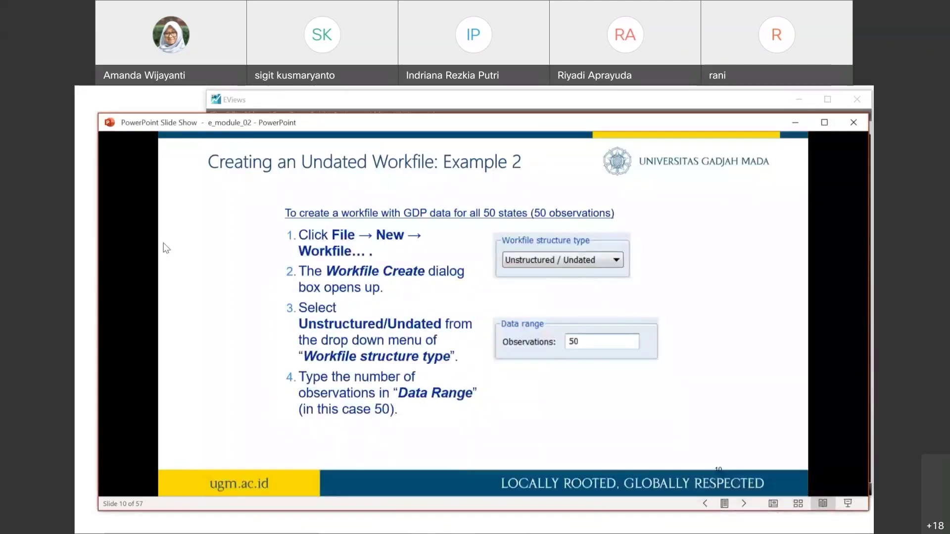
pyautogui.click(164, 244)
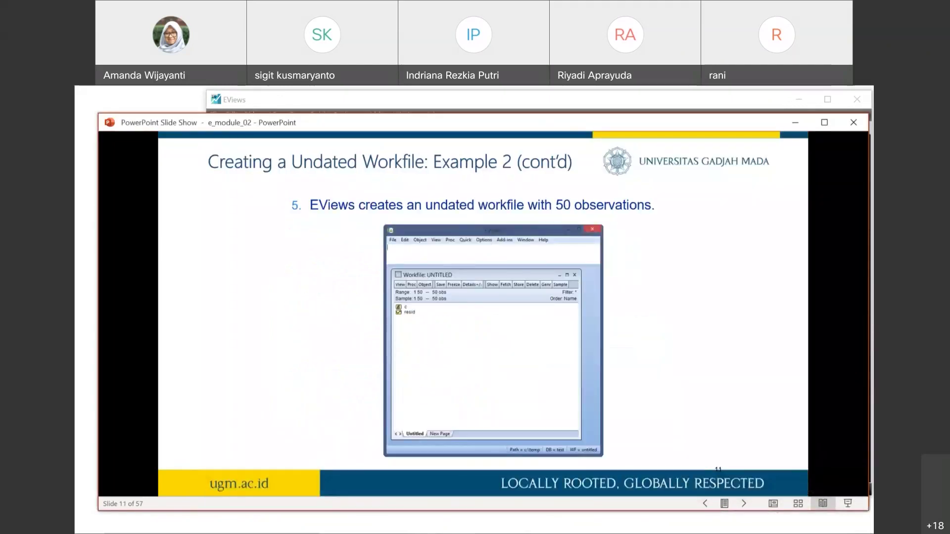
pyautogui.click(163, 243)
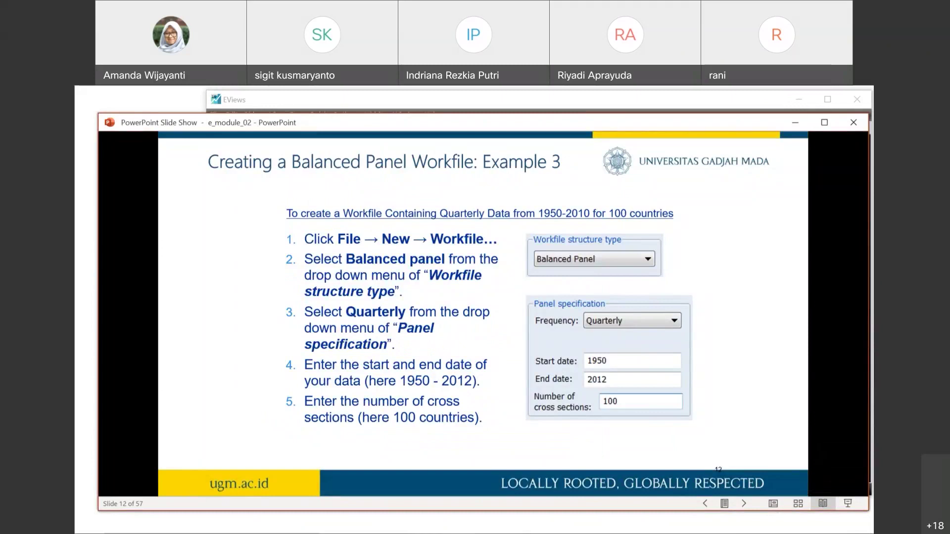
# Close the undated workfile in EViews and start a new workfile with Balanced Panel structure and Quarterly frequency
pyautogui.click(257, 97)
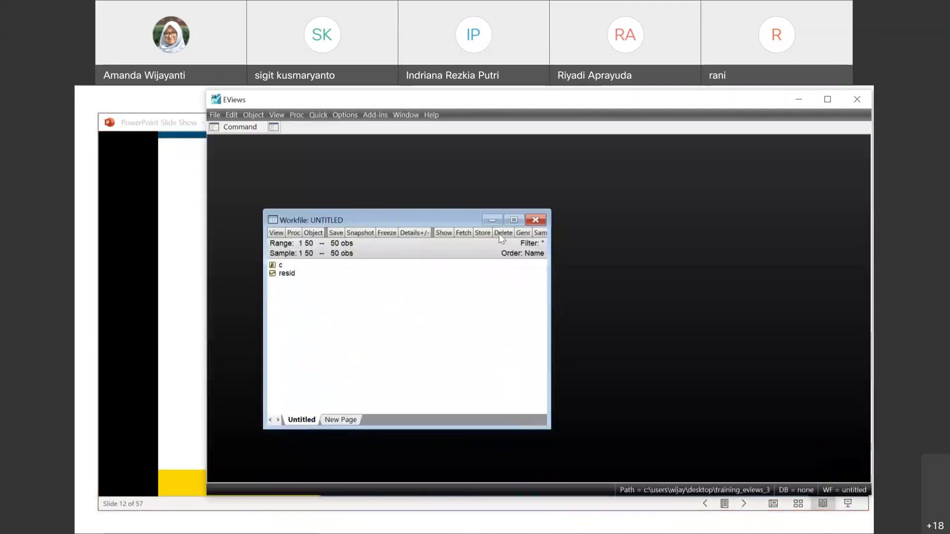
pyautogui.click(536, 221)
pyautogui.click(214, 115)
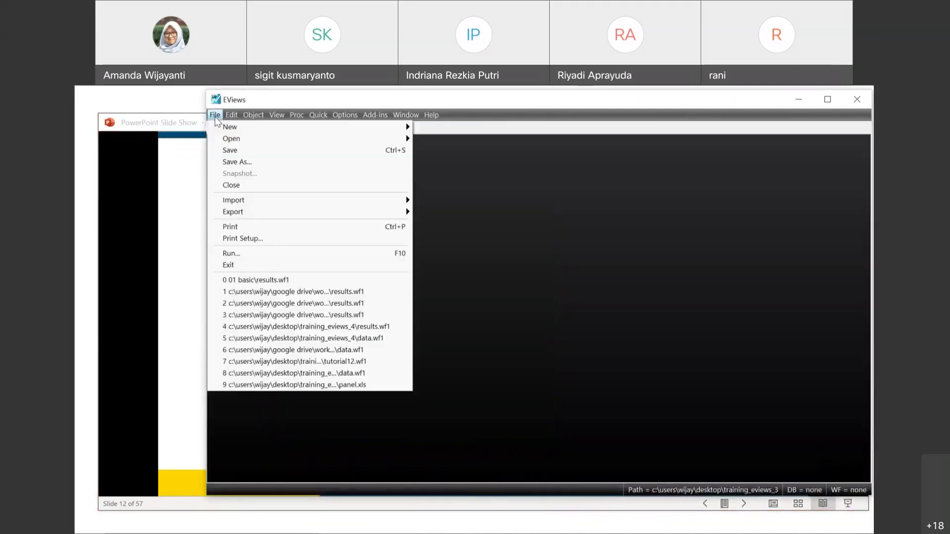
pyautogui.moveTo(375, 115)
pyautogui.moveTo(215, 114)
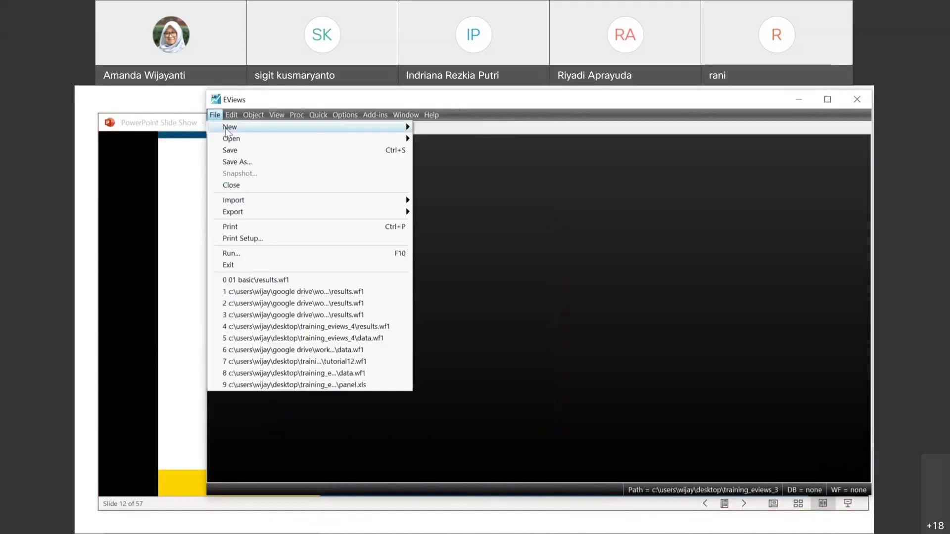
pyautogui.moveTo(347, 127)
pyautogui.click(426, 128)
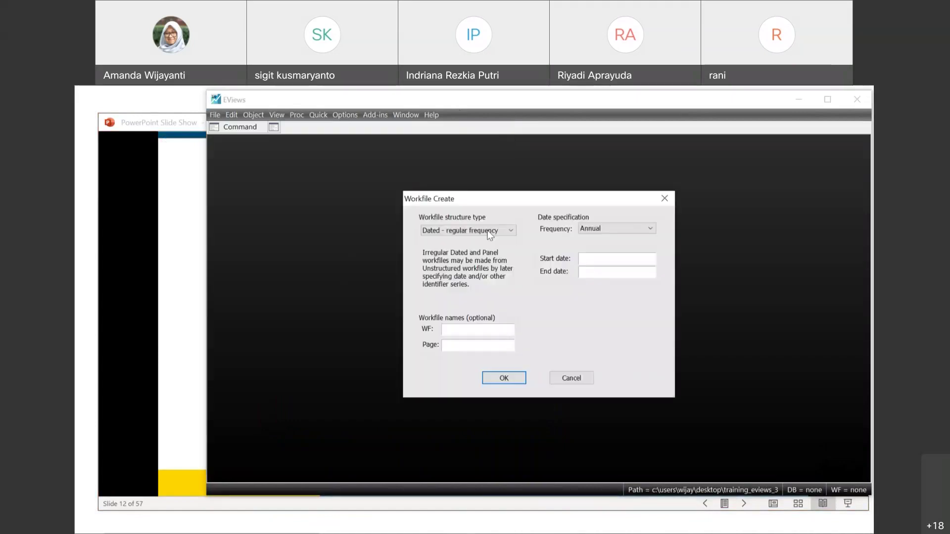
pyautogui.click(489, 230)
pyautogui.click(470, 256)
pyautogui.click(647, 229)
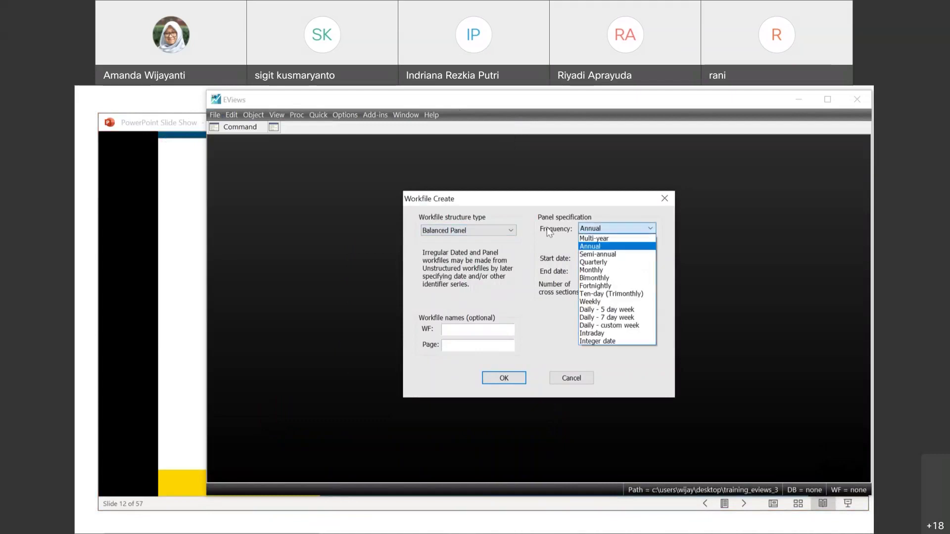
pyautogui.click(611, 262)
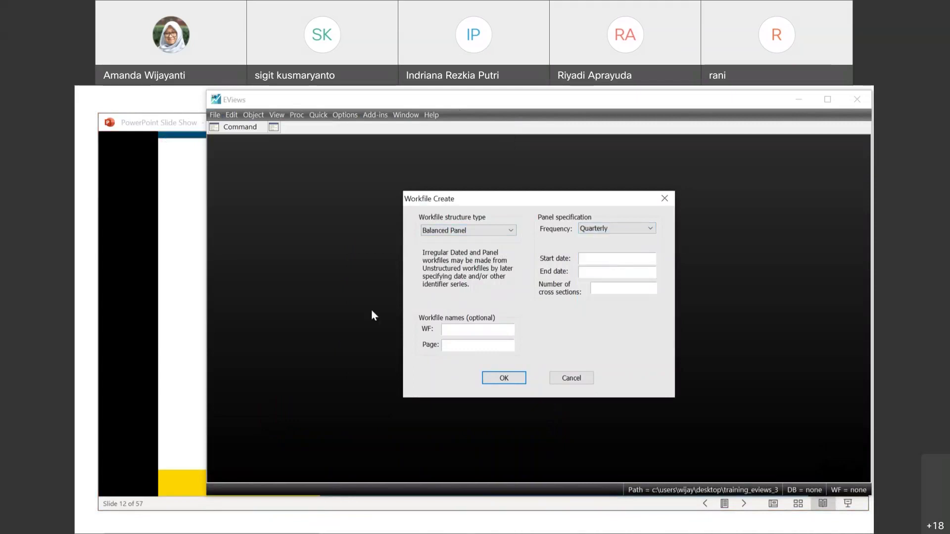
# Check the example on slide 12, and create the panel workfile with start date 1950, end date 2021 and 100 cross sections
pyautogui.click(601, 259)
pyautogui.click(184, 267)
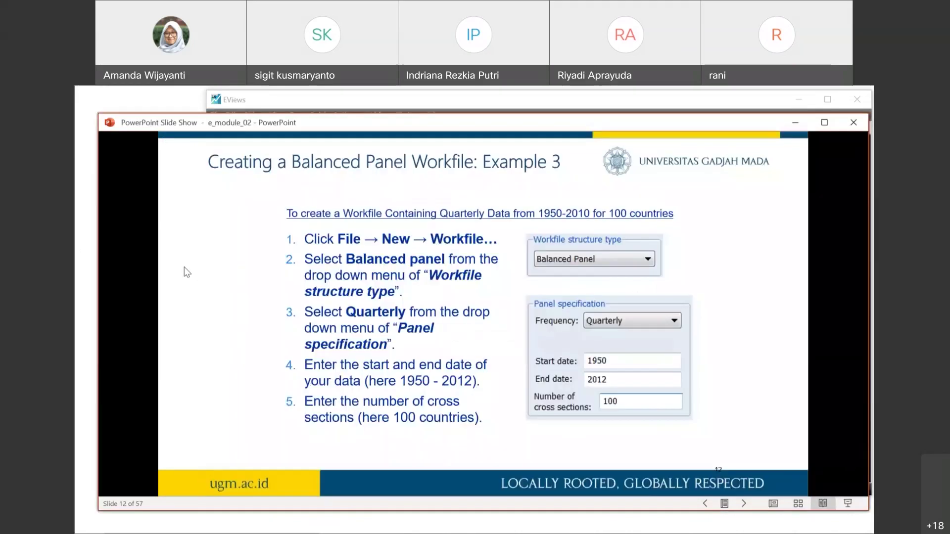
pyautogui.click(280, 103)
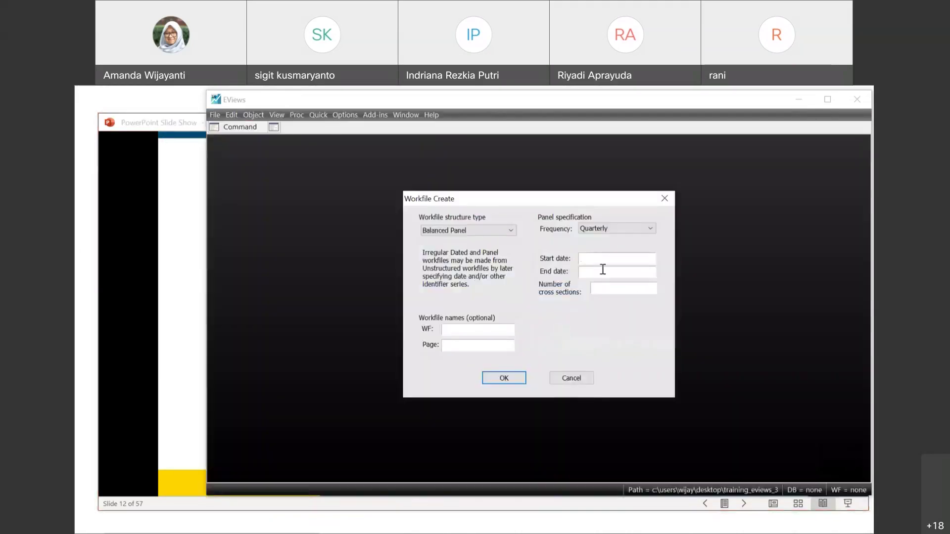
pyautogui.write('1950')
pyautogui.click(617, 271)
pyautogui.write('2021100')
pyautogui.click(505, 379)
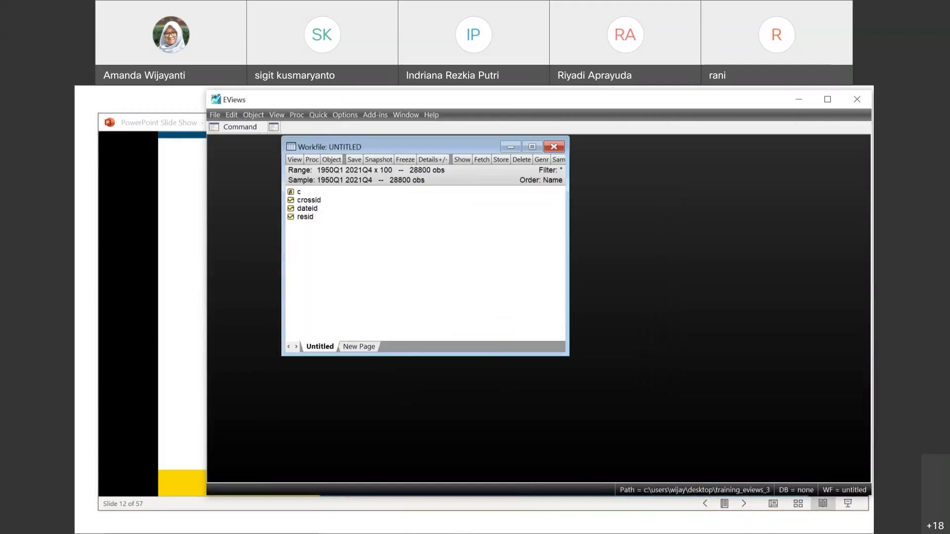
# Switch to PowerPoint and advance the slide show to slide 14 on creating workfiles using commands
pyautogui.hotkey('alt', 'Tab')
pyautogui.press('Right')
pyautogui.press('Right')
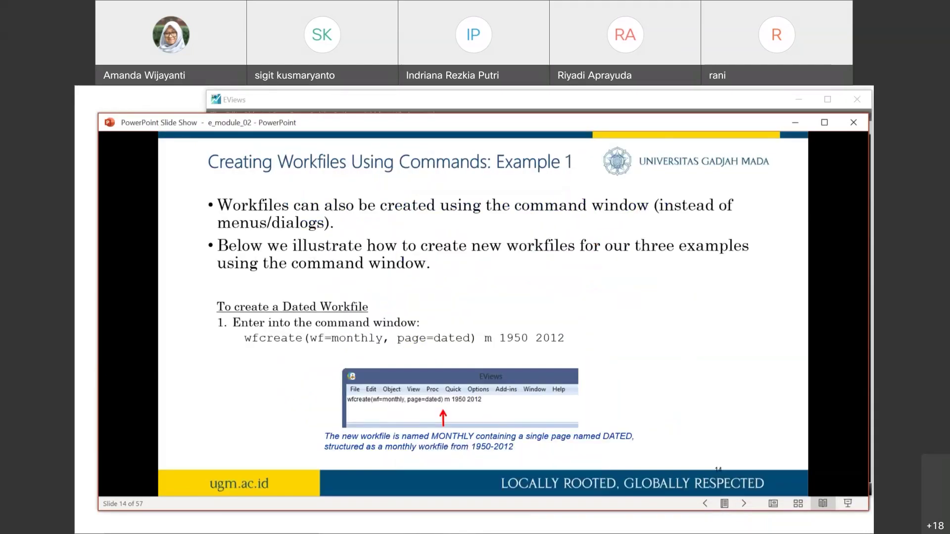
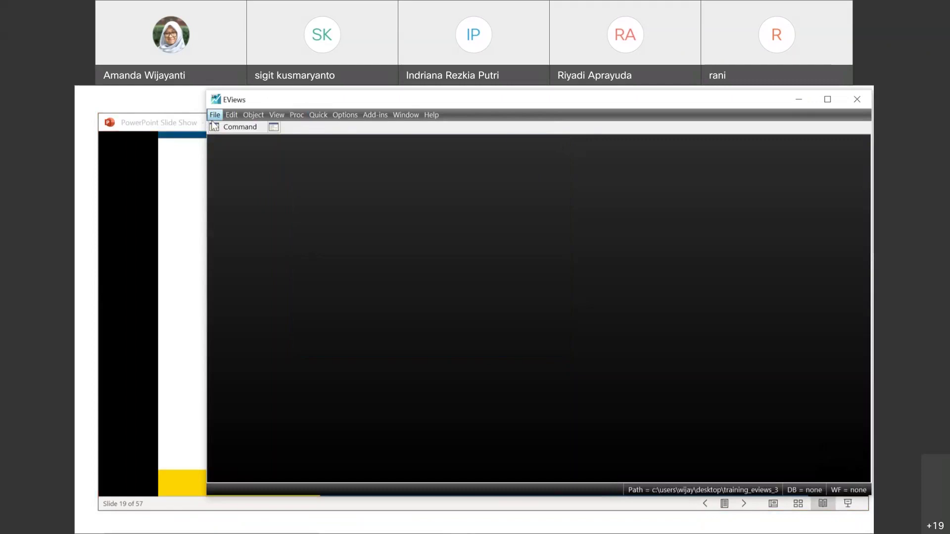
# Start opening foreign data as a workfile in EViews, sort the files by name, and select Cross_Section in the 02 workfiles folder
pyautogui.moveTo(225, 138)
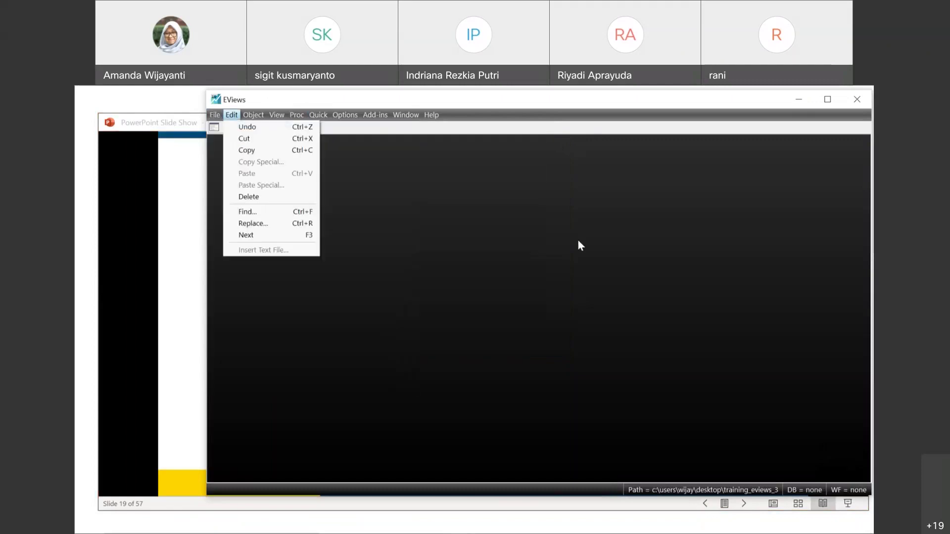
pyautogui.click(578, 241)
pyautogui.click(216, 116)
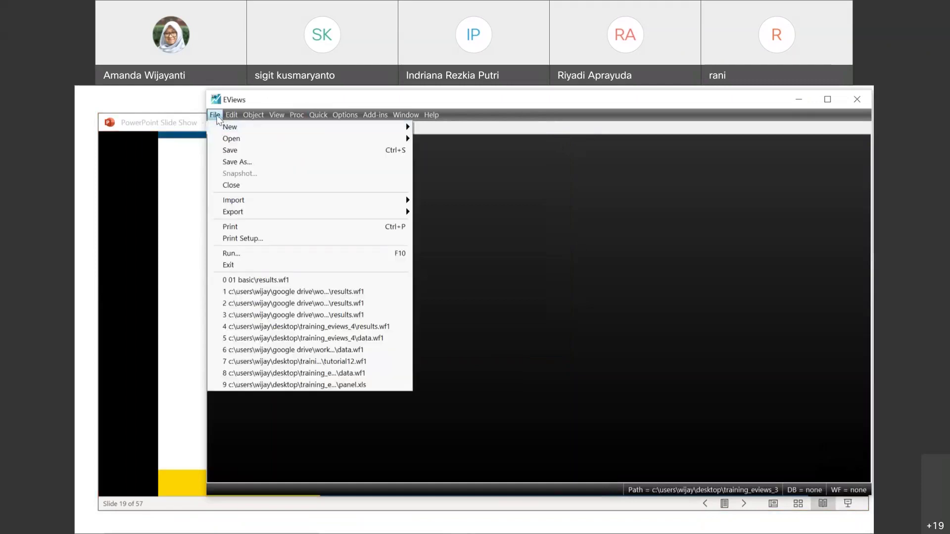
pyautogui.moveTo(386, 128)
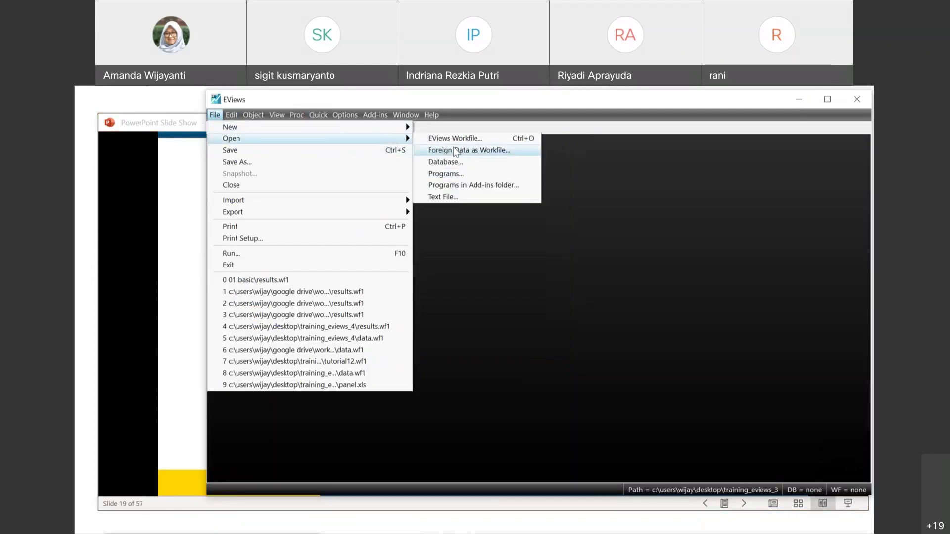
pyautogui.click(456, 151)
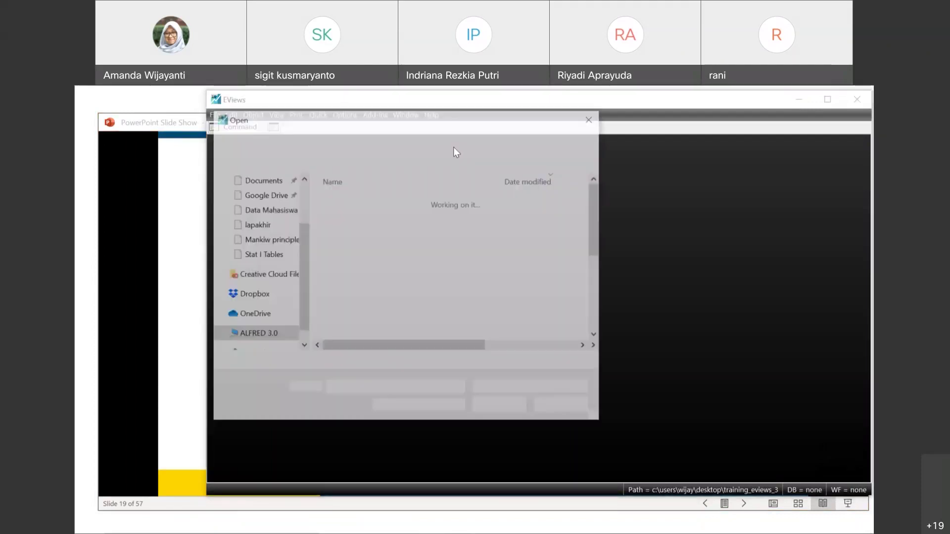
pyautogui.scroll(-1, 384, 267)
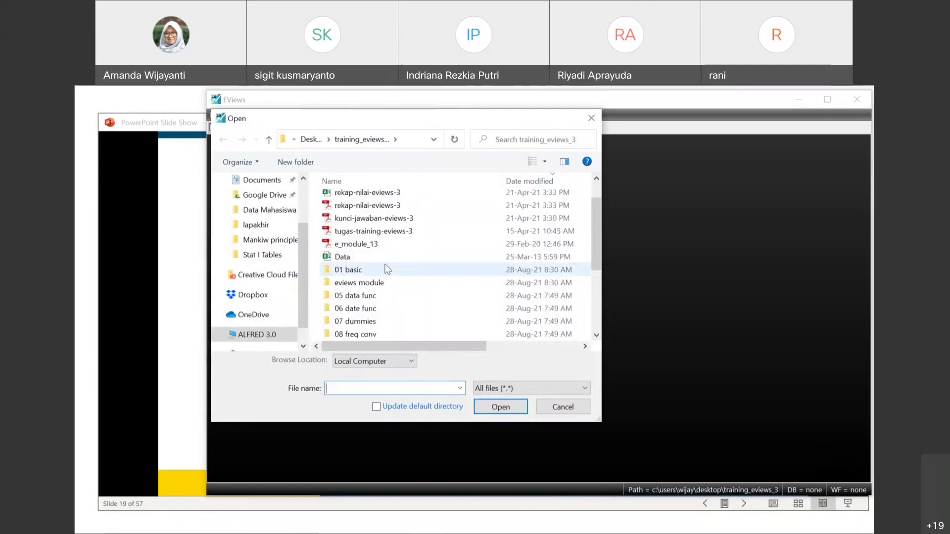
pyautogui.click(452, 187)
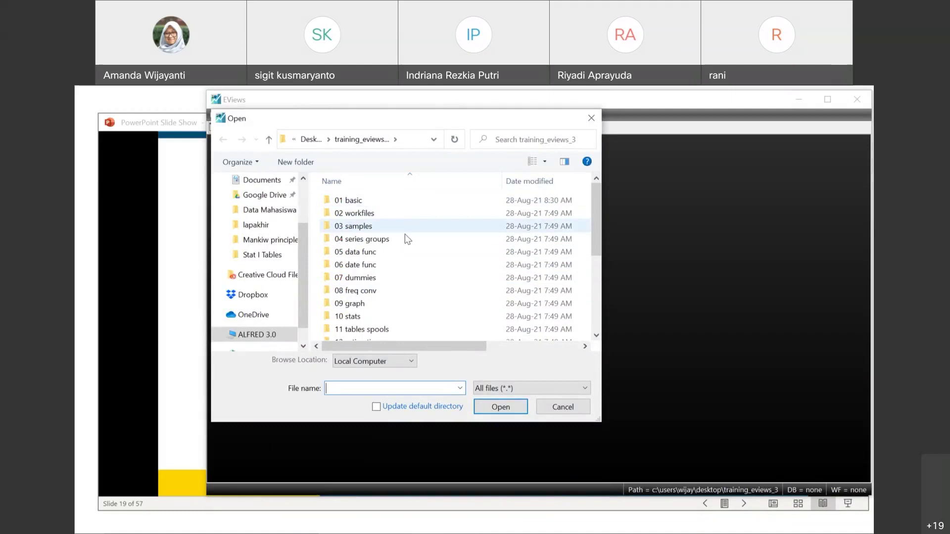
pyautogui.doubleClick(405, 213)
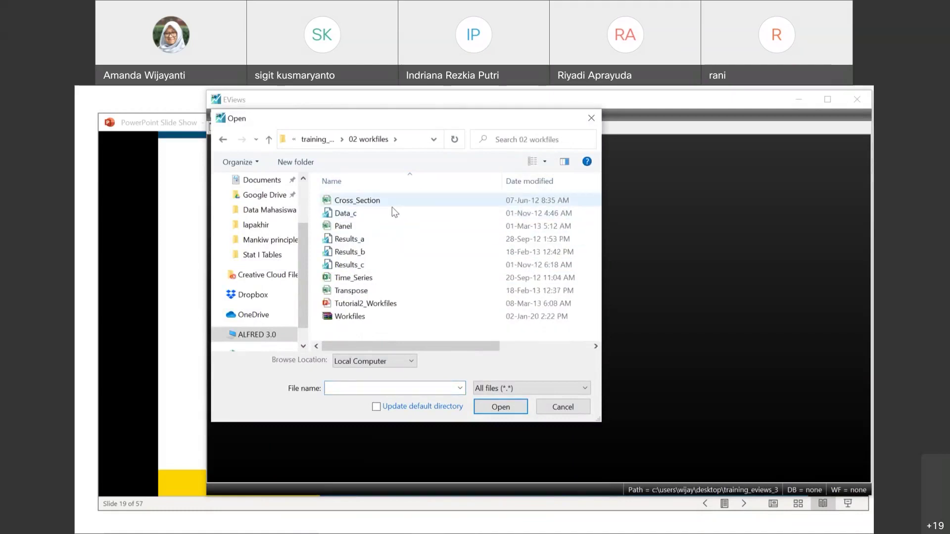
pyautogui.click(384, 201)
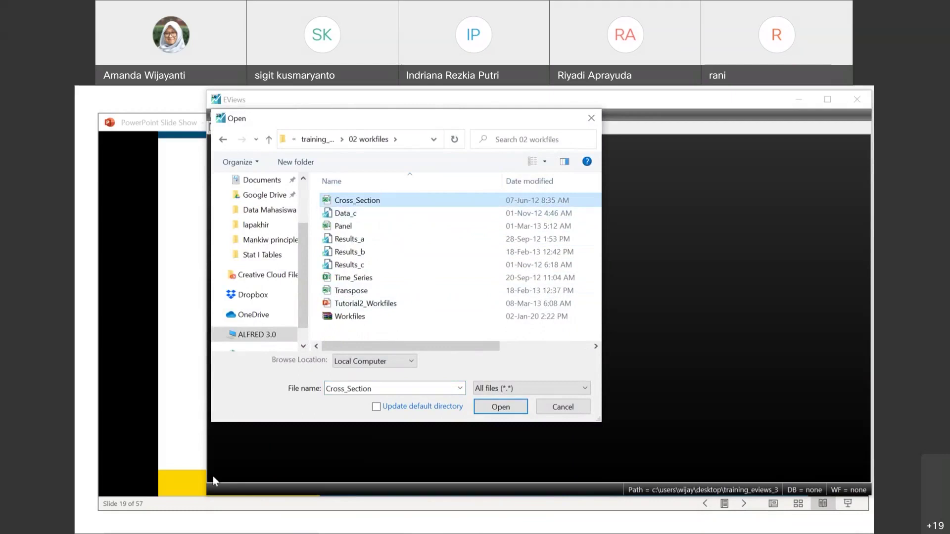
# Switch to File Explorer and open the Cross_Section Excel workbook from the 02 workfiles folder in training_eviews_3
pyautogui.click(397, 531)
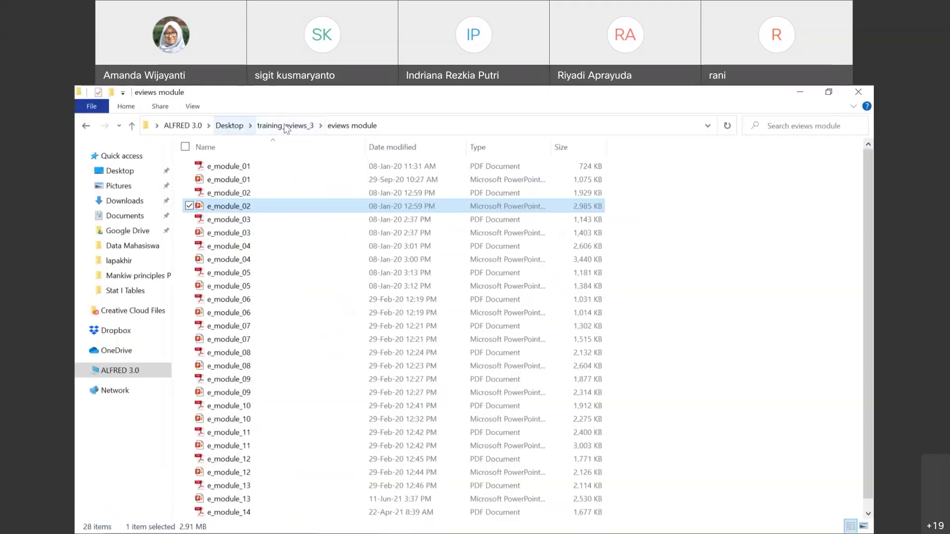
pyautogui.click(280, 127)
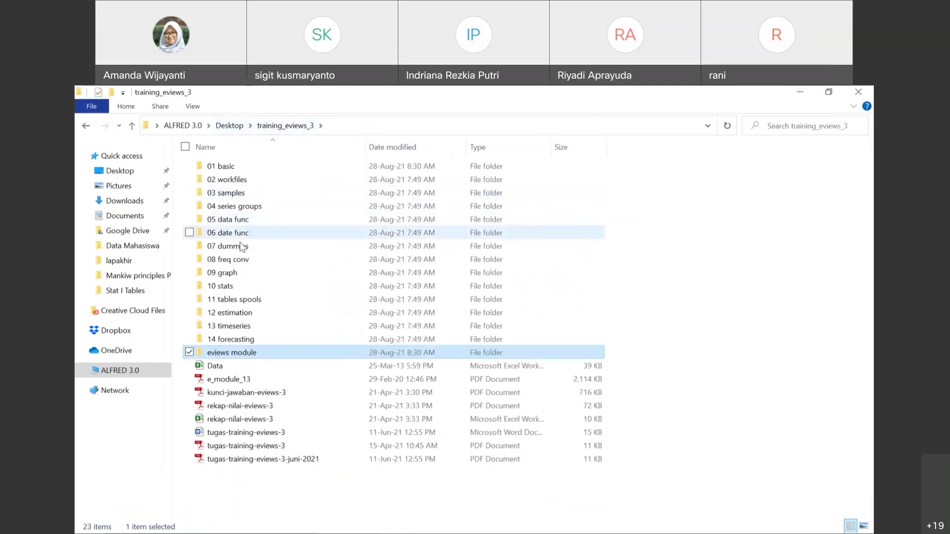
pyautogui.doubleClick(247, 179)
pyautogui.doubleClick(252, 168)
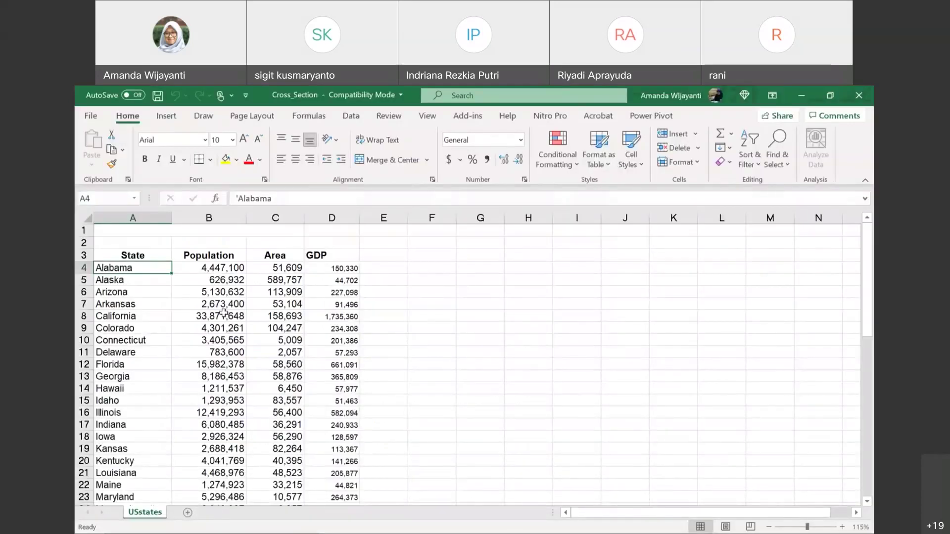
# Look through the state, population, area and GDP rows on the USstates sheet, and return to the start of the data
pyautogui.scroll(-4, 183, 336)
pyautogui.scroll(-2, 183, 336)
pyautogui.click(119, 314)
pyautogui.click(122, 327)
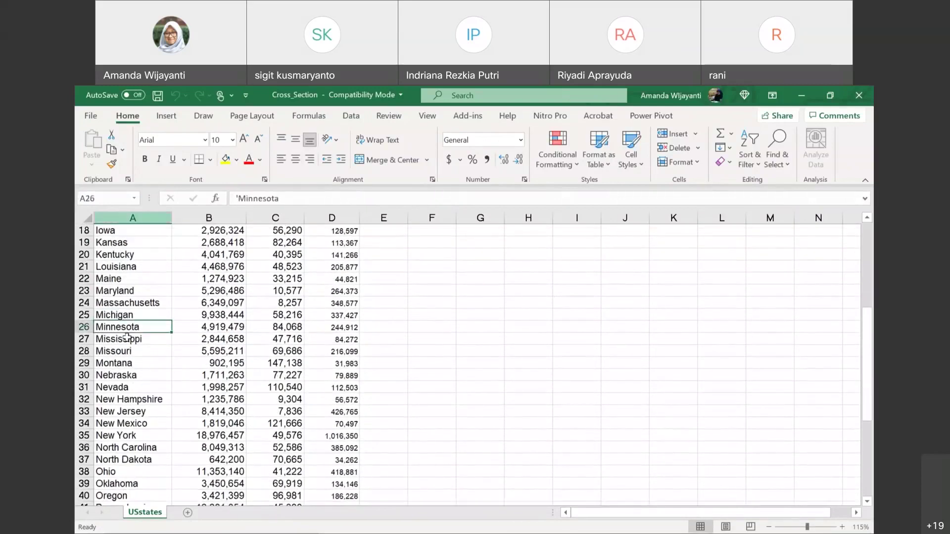
pyautogui.scroll(-5, 127, 338)
pyautogui.scroll(11, 209, 256)
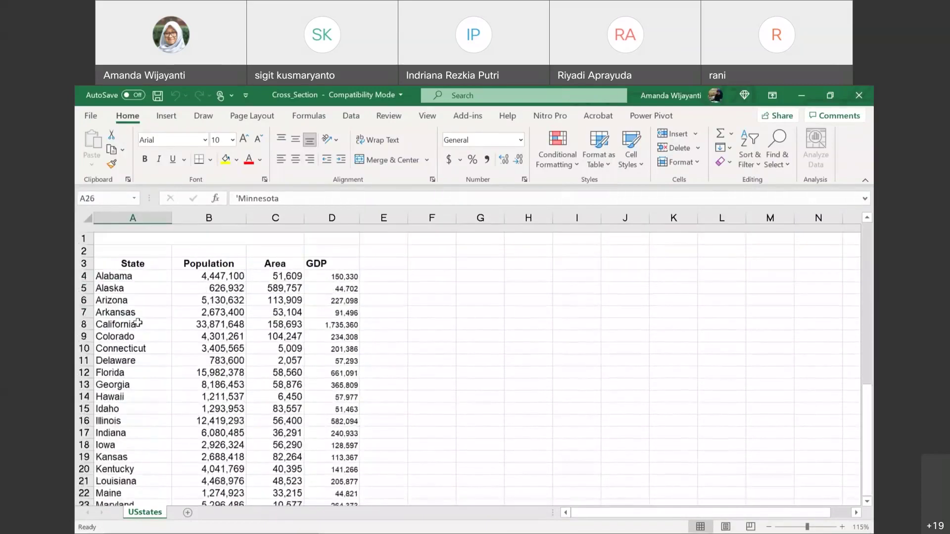
# Examine the Population, Area and GDP headers and the four data columns on the USstates sheet, ending with the State column selected
pyautogui.click(209, 256)
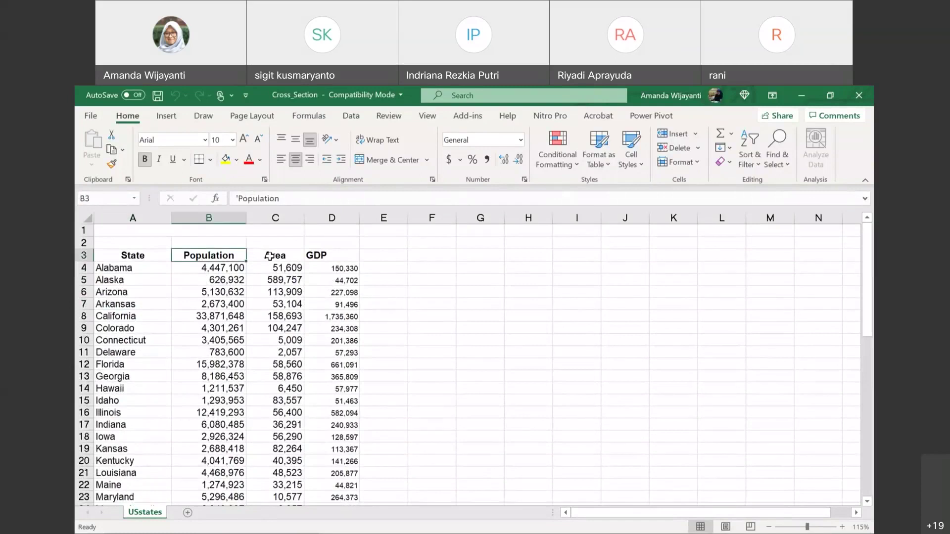
pyautogui.click(269, 256)
pyautogui.click(314, 255)
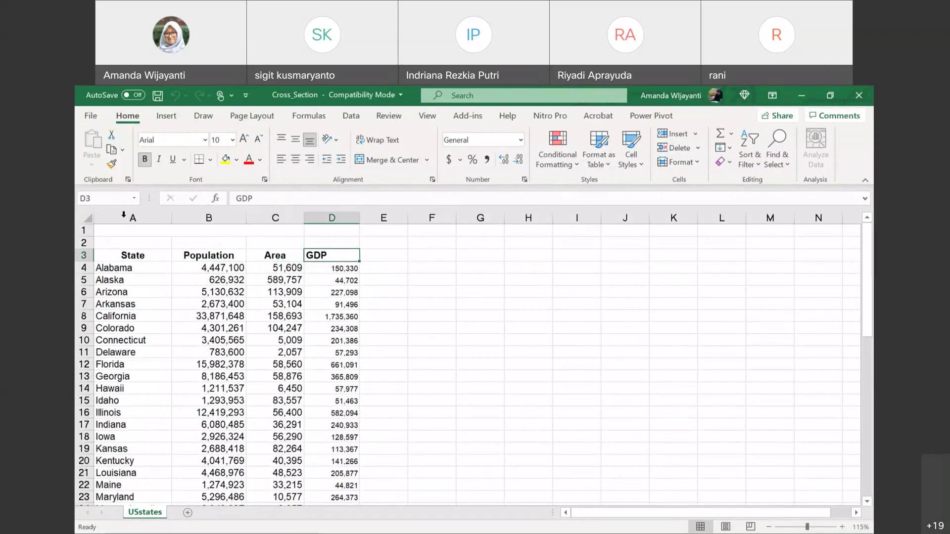
pyautogui.click(124, 216)
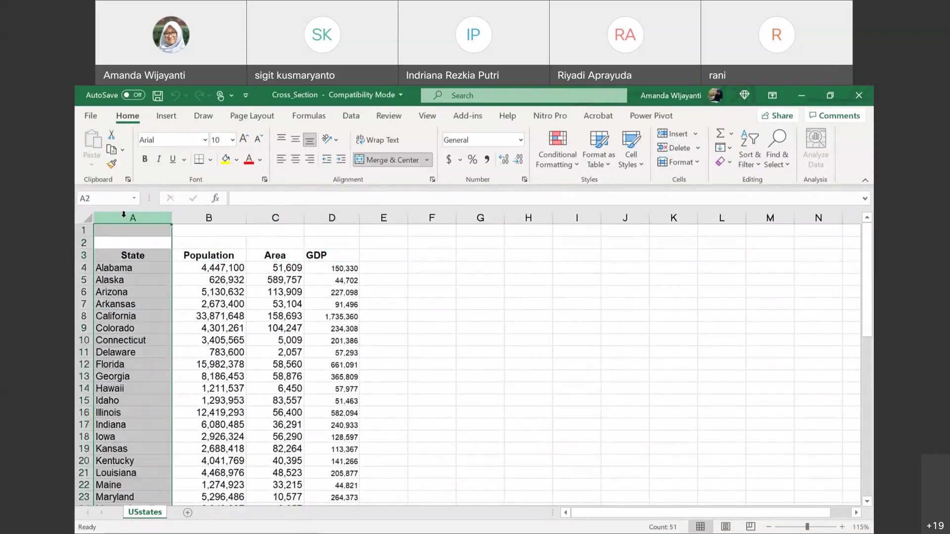
pyautogui.click(208, 217)
pyautogui.click(261, 214)
pyautogui.click(320, 216)
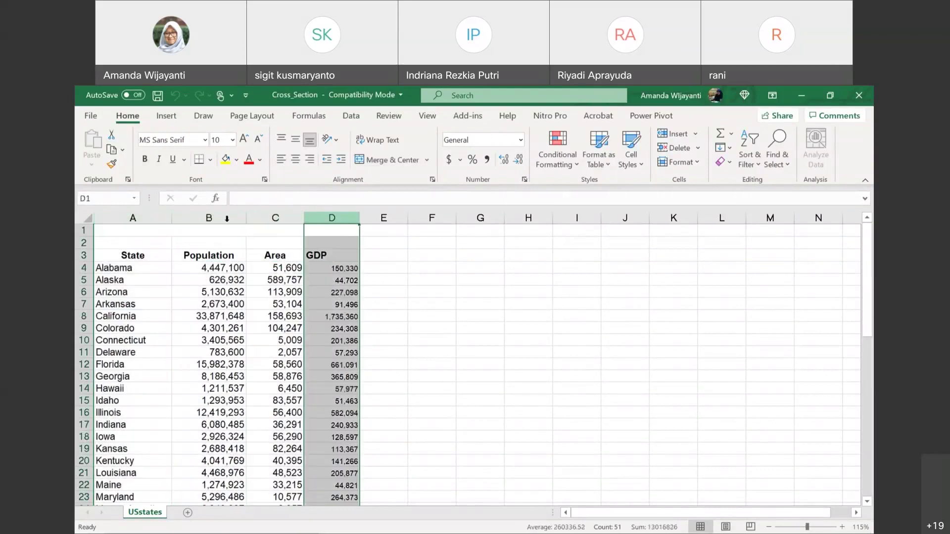
pyautogui.click(215, 216)
pyautogui.click(133, 217)
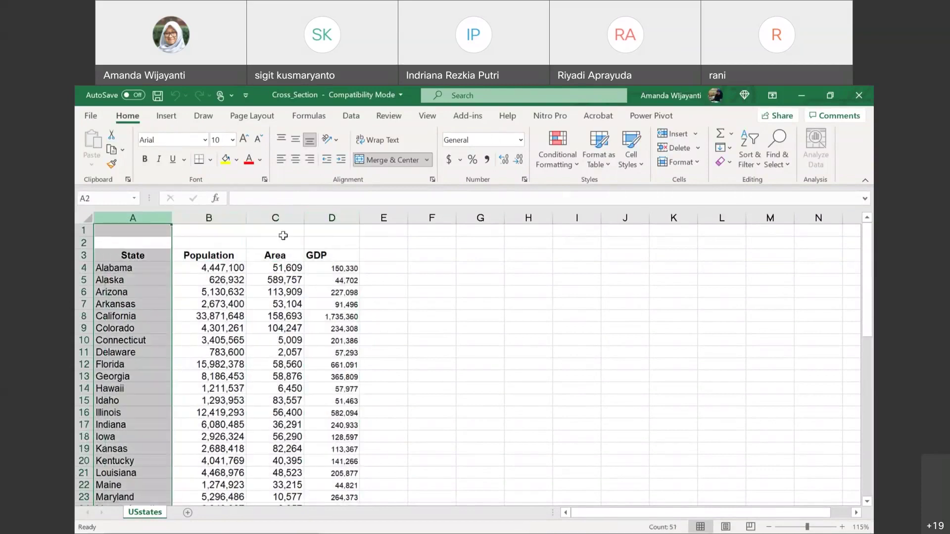
# Switch to EViews, open the selected Cross_Section file, and accept the default Excel read settings through to step 4
pyautogui.click(426, 522)
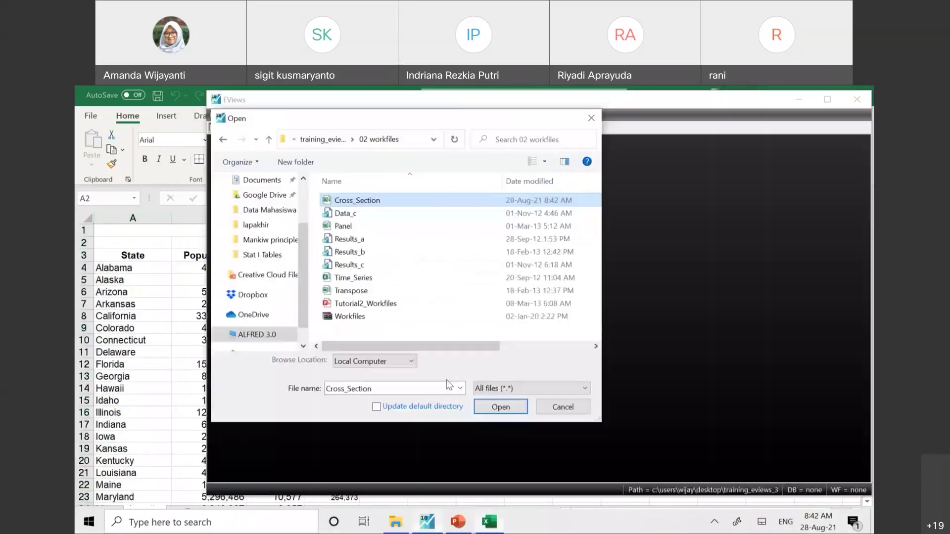
pyautogui.click(493, 408)
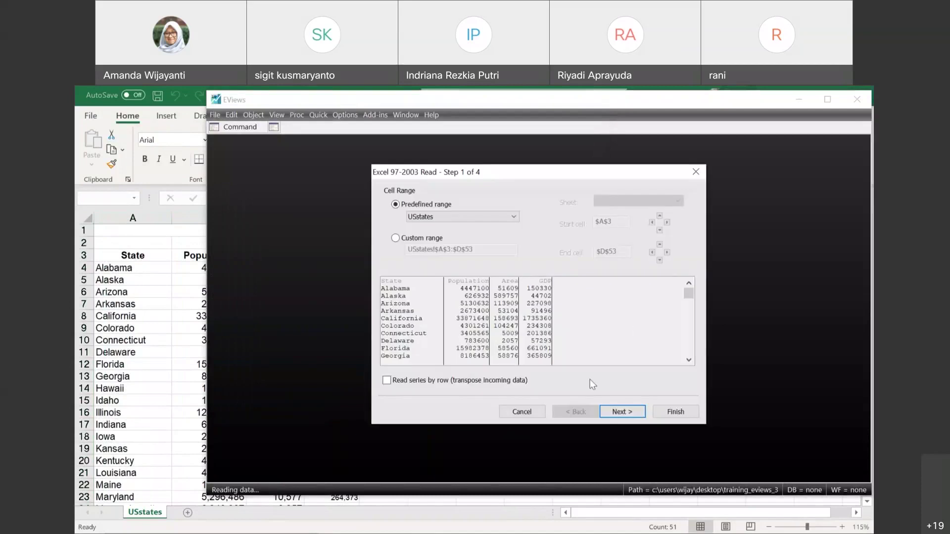
pyautogui.click(642, 413)
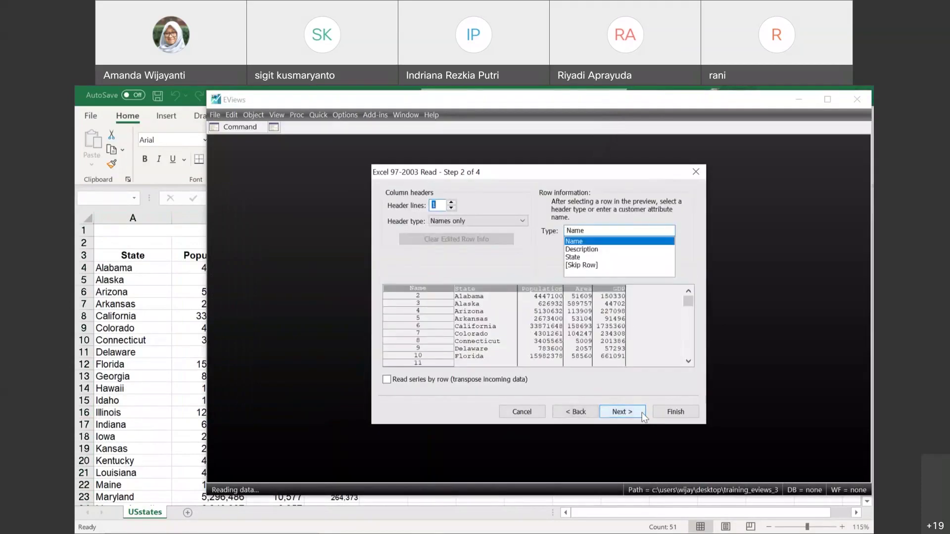
pyautogui.click(642, 413)
pyautogui.click(641, 412)
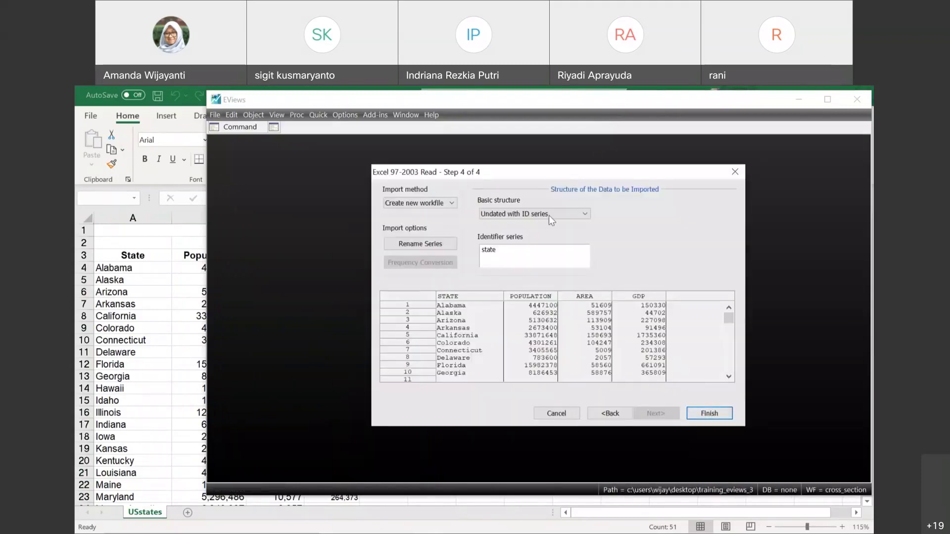
# Switch to Excel and examine the State identifier column and the Population, Area and GDP headers on the USstates sheet
pyautogui.click(132, 229)
pyautogui.click(133, 218)
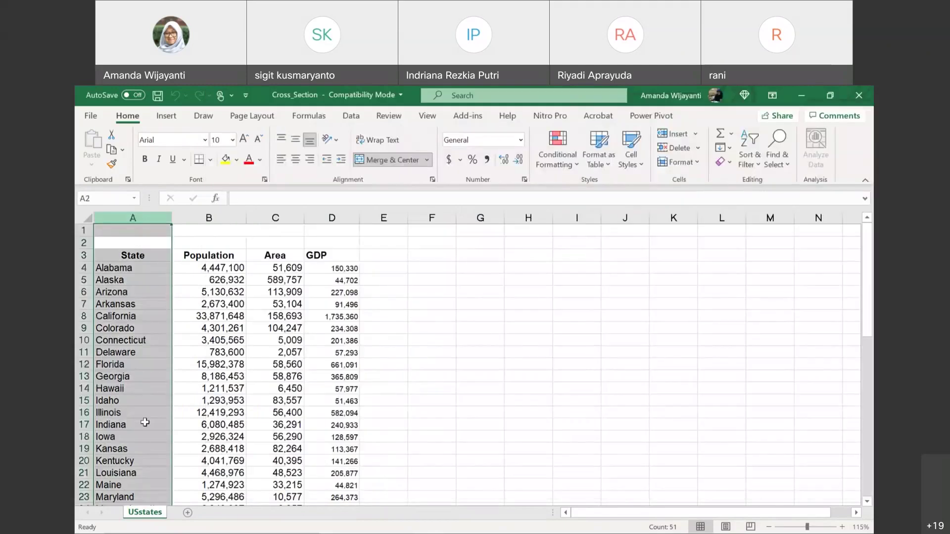
pyautogui.scroll(-1, 135, 357)
pyautogui.scroll(1, 136, 357)
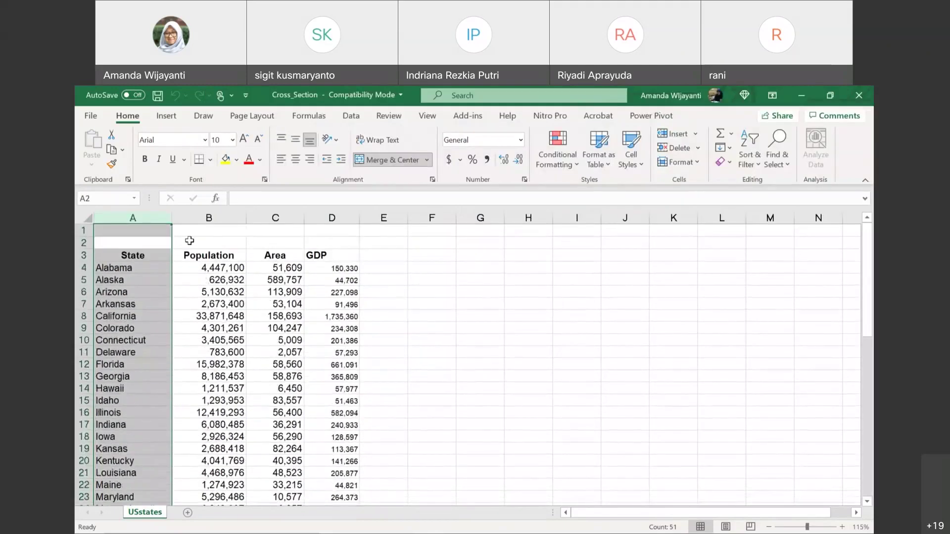
pyautogui.click(220, 254)
pyautogui.moveTo(274, 255); pyautogui.dragTo(321, 254)
pyautogui.moveTo(472, 522)
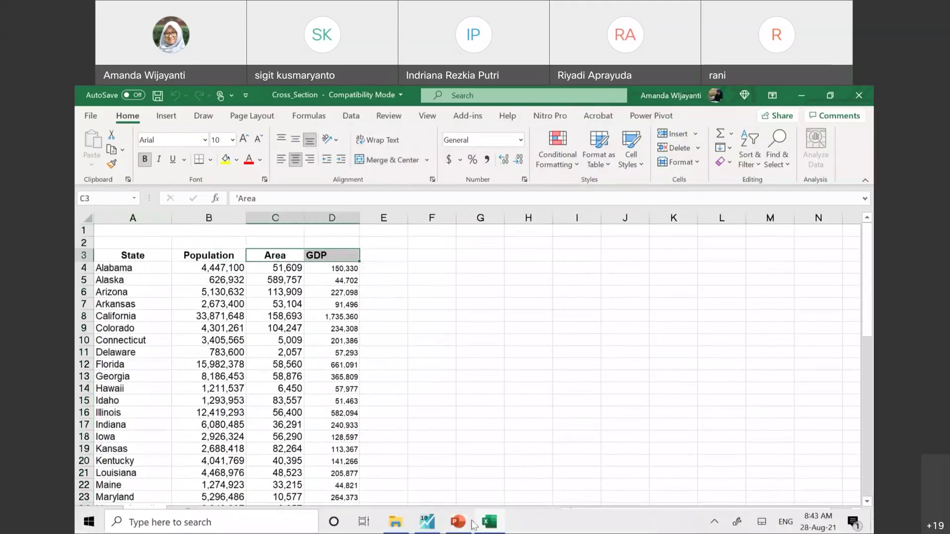
# Return to EViews and finish the import as a new undated workfile with state as ID series, without linking to the external source
pyautogui.click(428, 522)
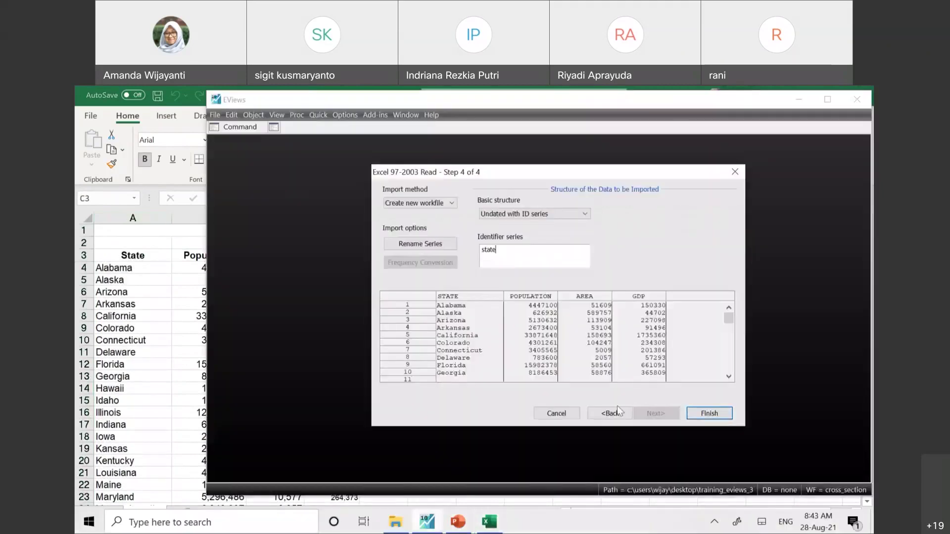
pyautogui.click(708, 413)
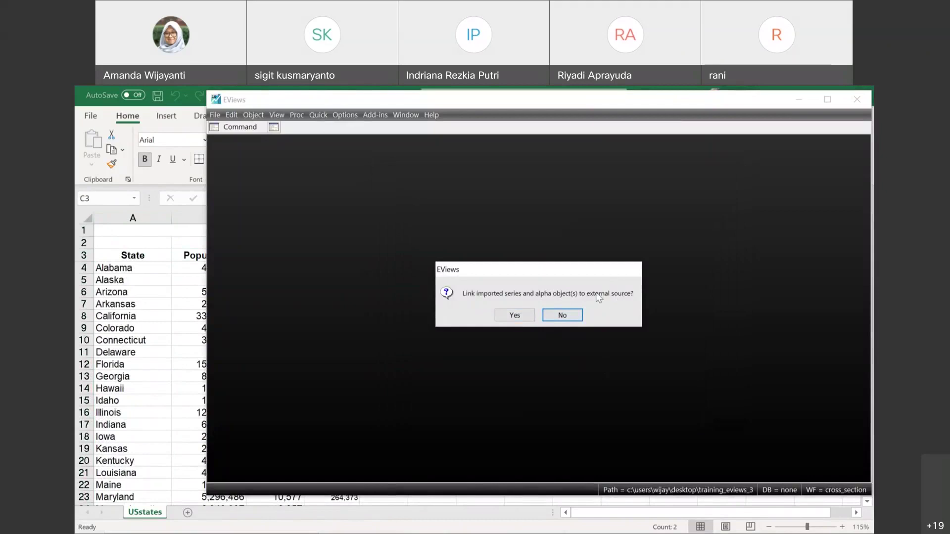
pyautogui.click(567, 319)
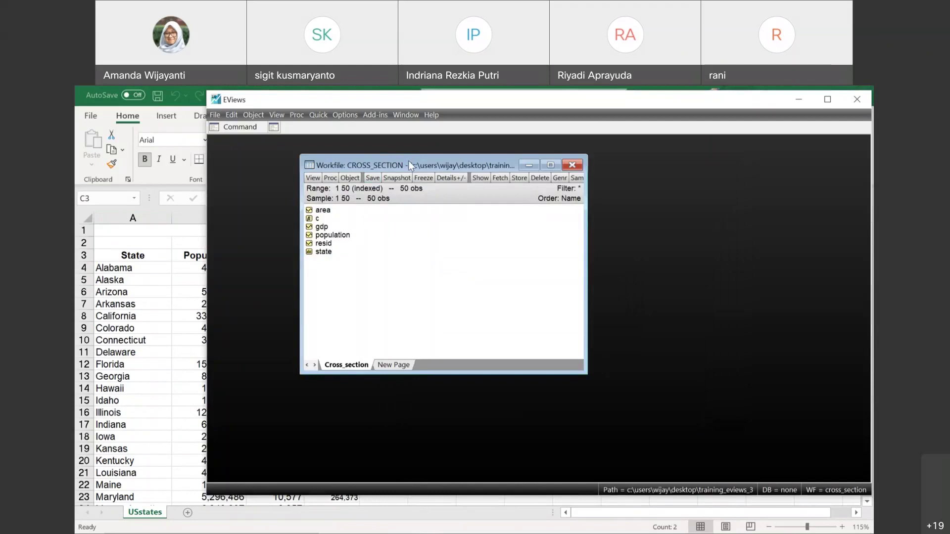
# Reposition the CROSS_SECTION workfile window and go through its objects, including c, state, area and resid
pyautogui.moveTo(409, 161); pyautogui.dragTo(376, 178)
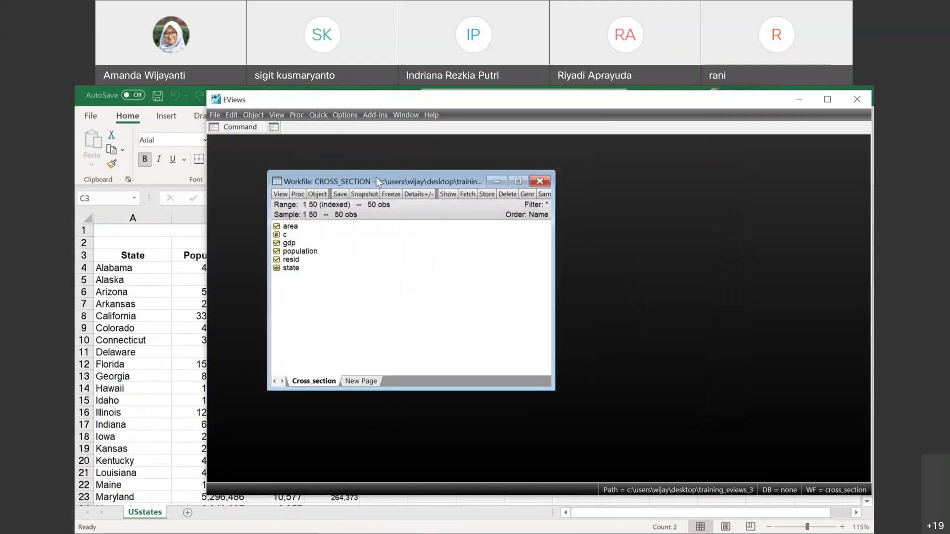
pyautogui.click(293, 235)
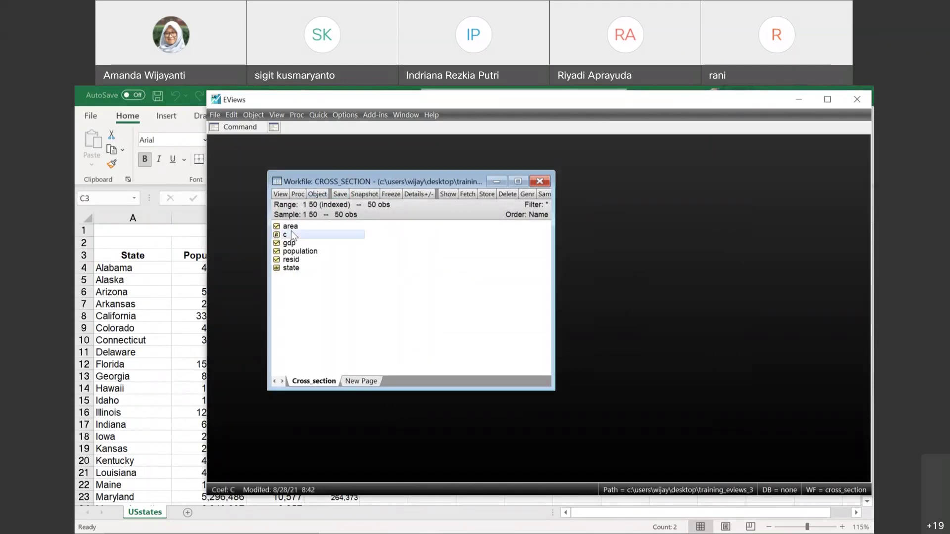
pyautogui.click(295, 268)
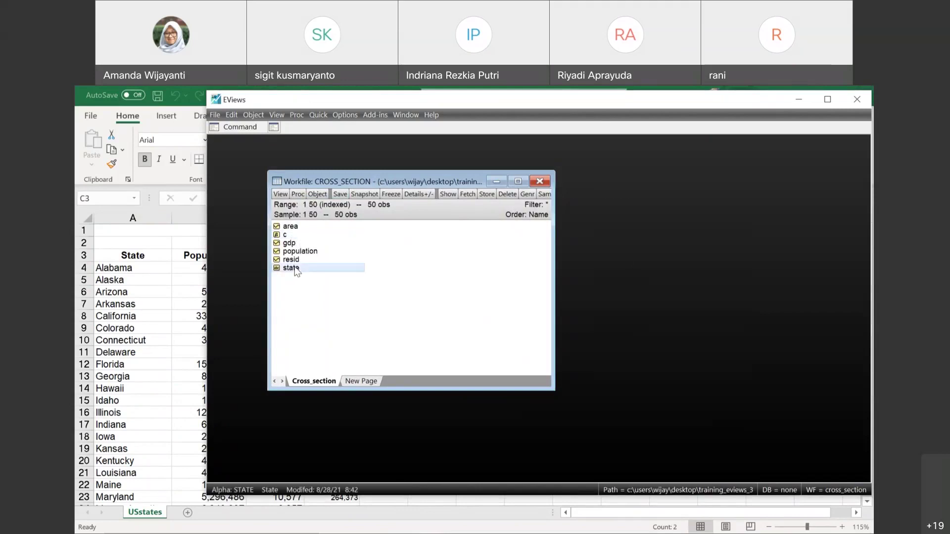
pyautogui.click(295, 228)
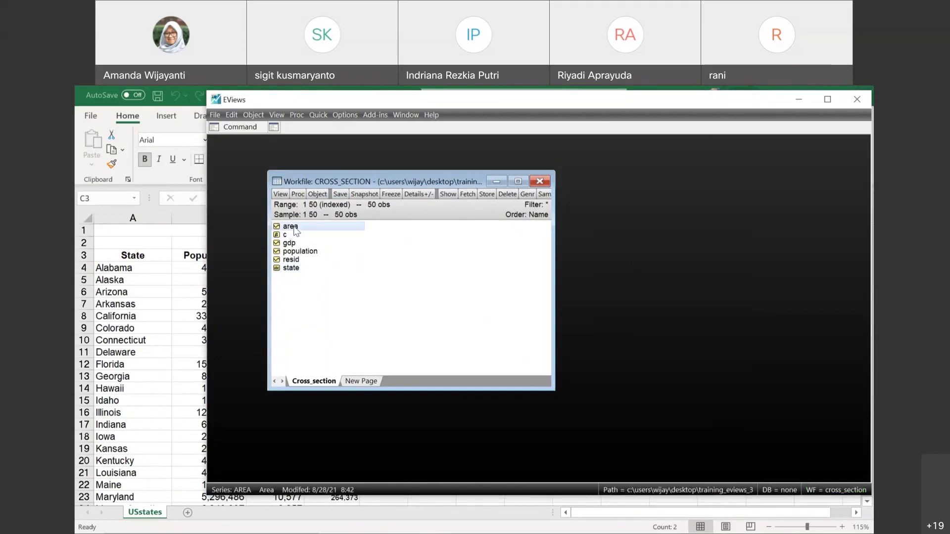
pyautogui.press('Down')
pyautogui.press('Down')
pyautogui.press('Down')
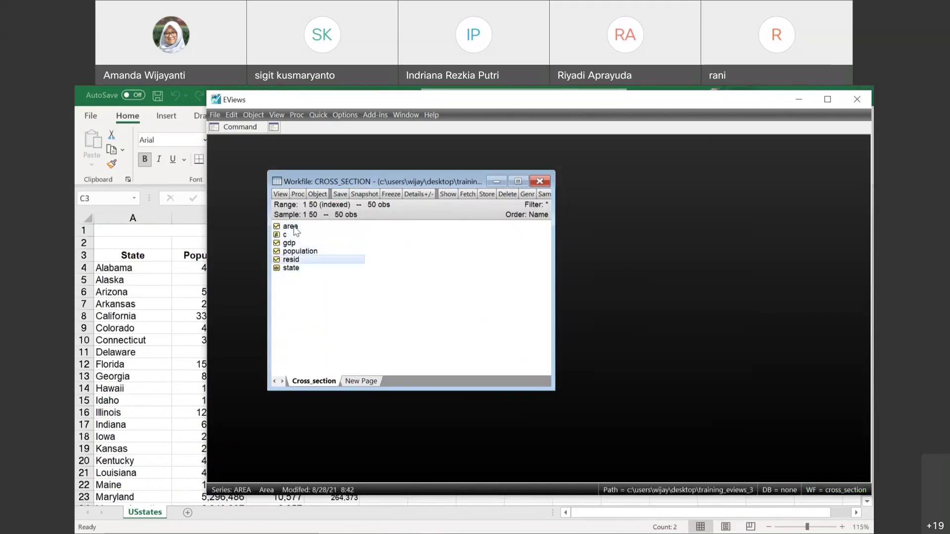
pyautogui.press('Down')
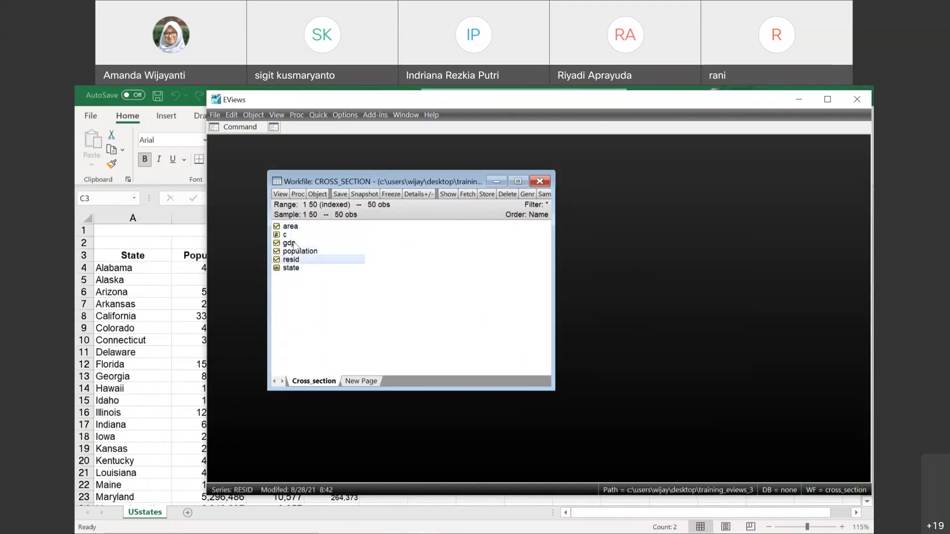
# Open the gdp series, compare its values by state with the Excel rows, and close the series window
pyautogui.doubleClick(292, 243)
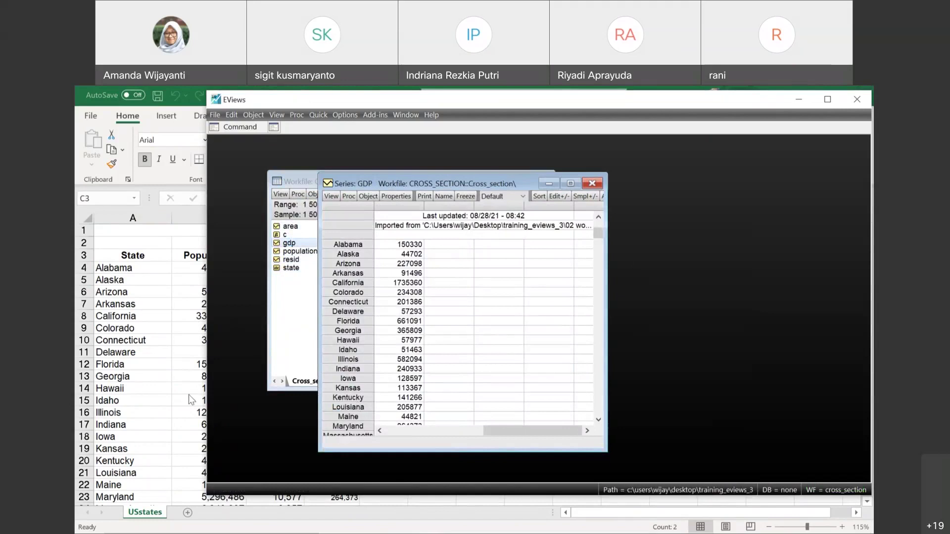
pyautogui.scroll(-8, 156, 404)
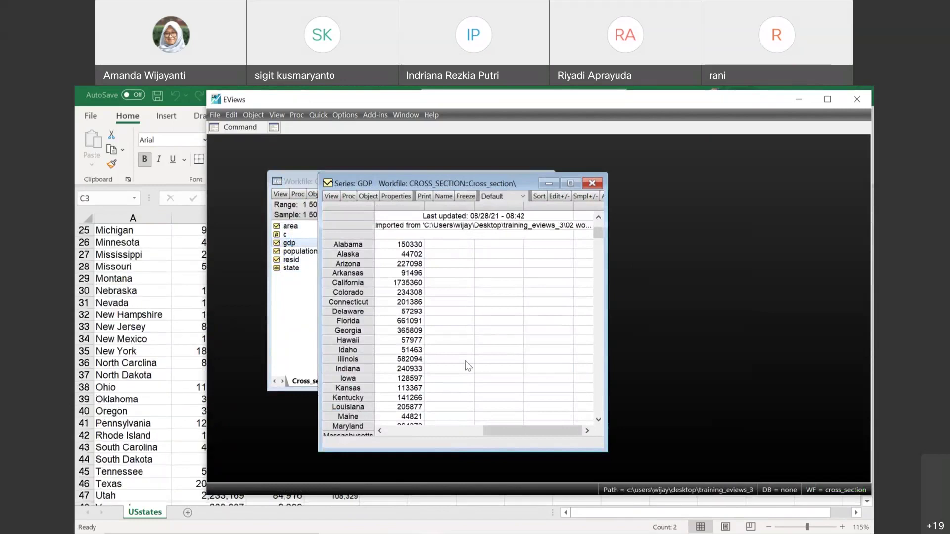
pyautogui.click(398, 245)
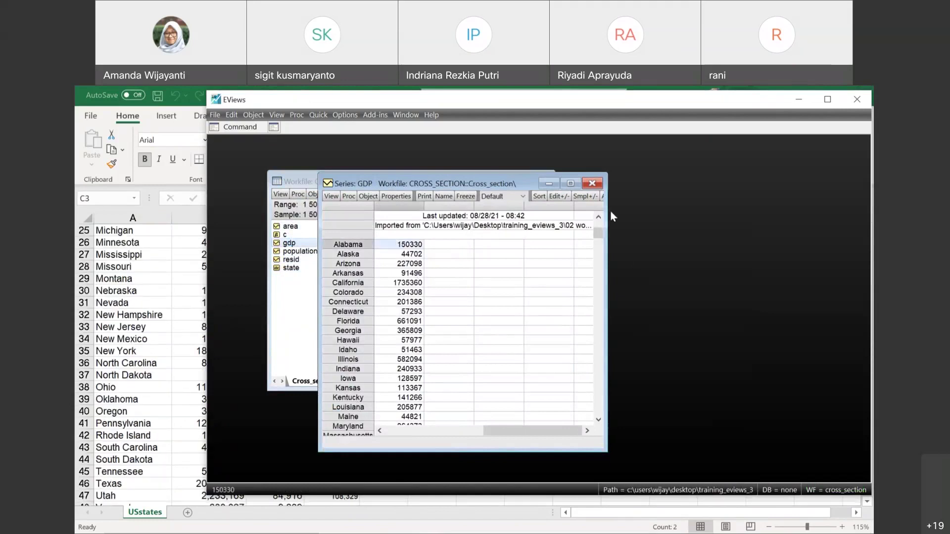
pyautogui.click(592, 184)
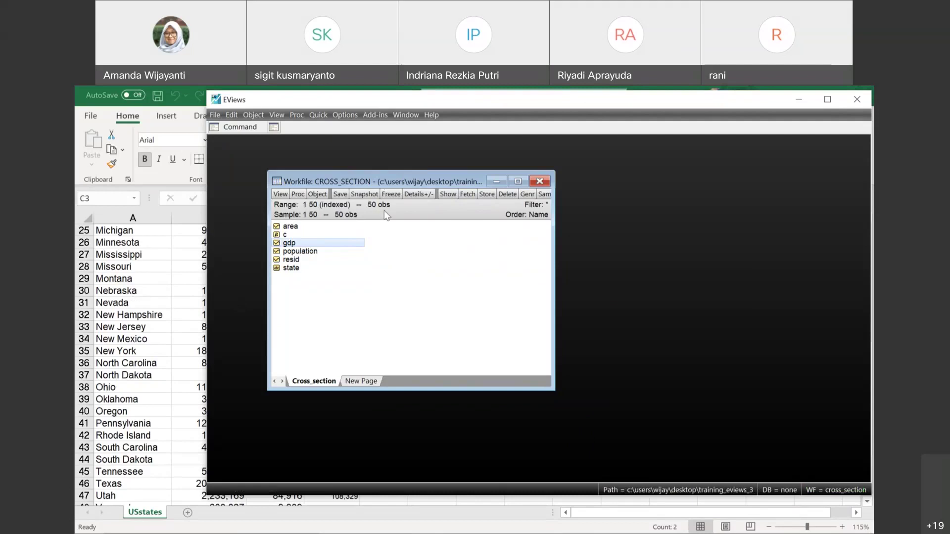
pyautogui.hotkey('ctrl', 's')
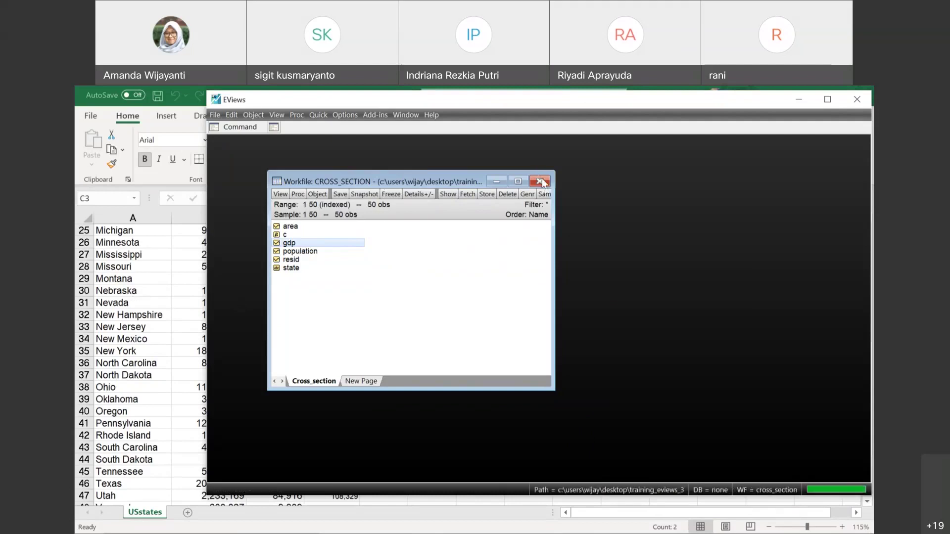
# Switch to the Excel workbook, return to the start of the data, and examine the State, Population, Area and GDP columns
pyautogui.click(143, 355)
pyautogui.scroll(8, 289, 343)
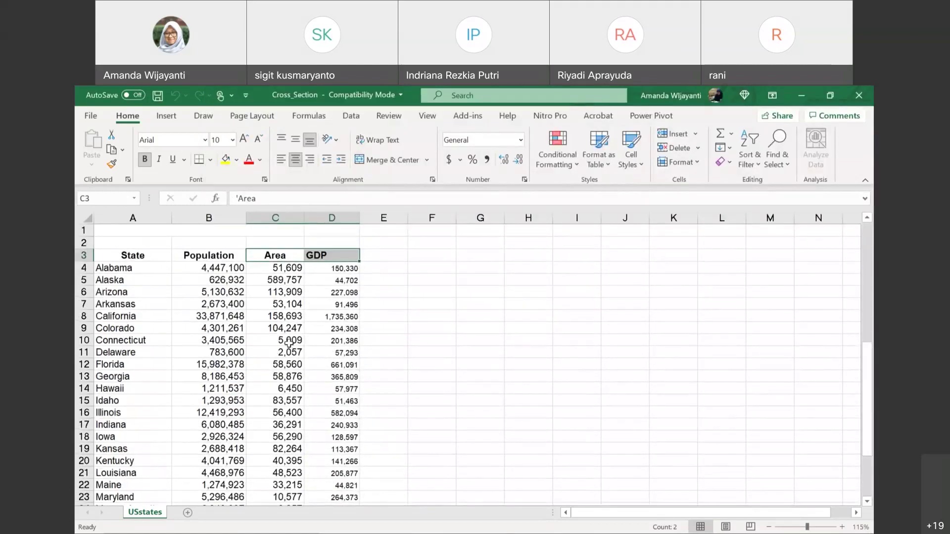
pyautogui.click(132, 218)
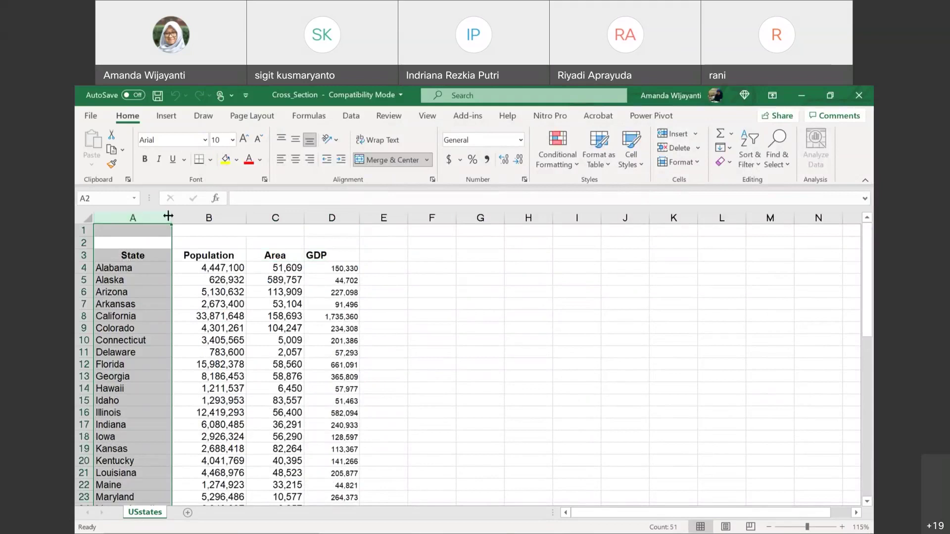
pyautogui.click(201, 213)
pyautogui.click(262, 214)
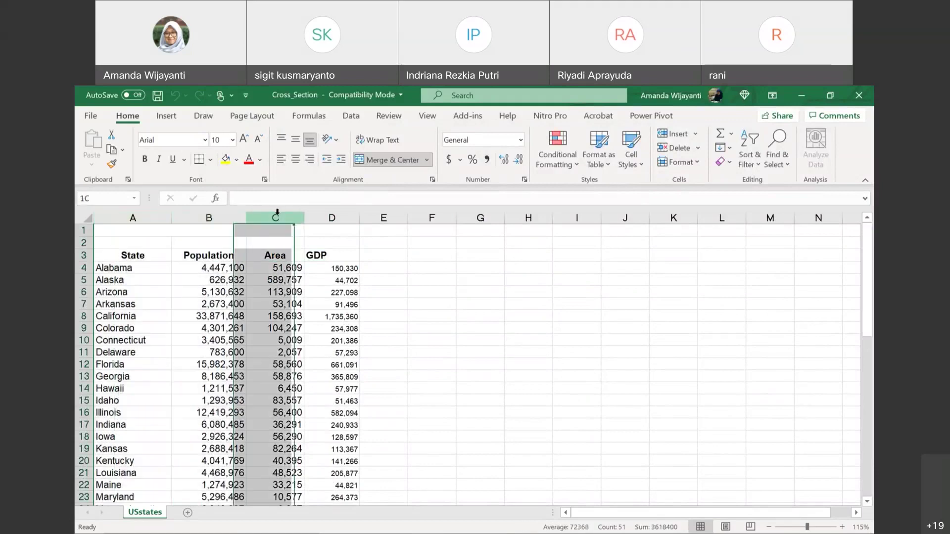
pyautogui.click(320, 212)
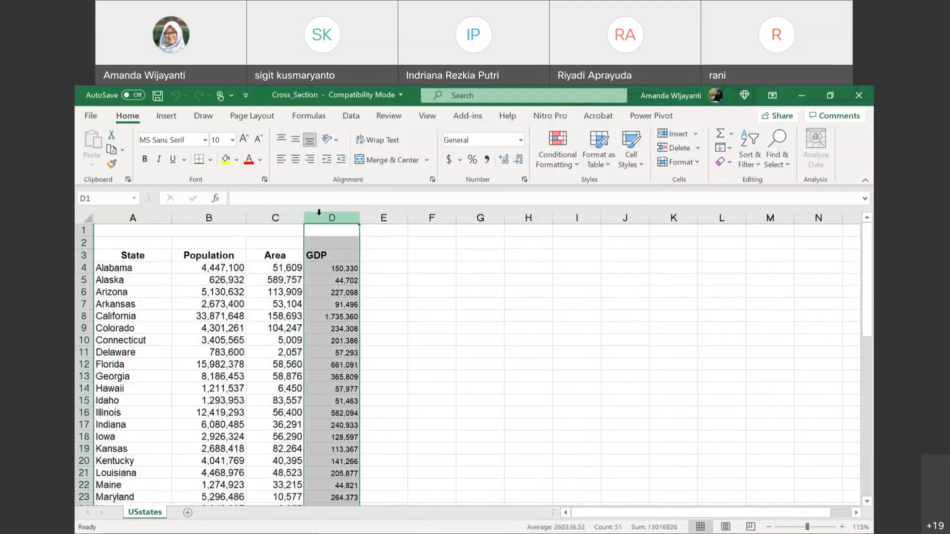
# Close the Cross_Section Excel workbook, and close the CROSS_SECTION workfile in EViews without saving
pyautogui.click(859, 99)
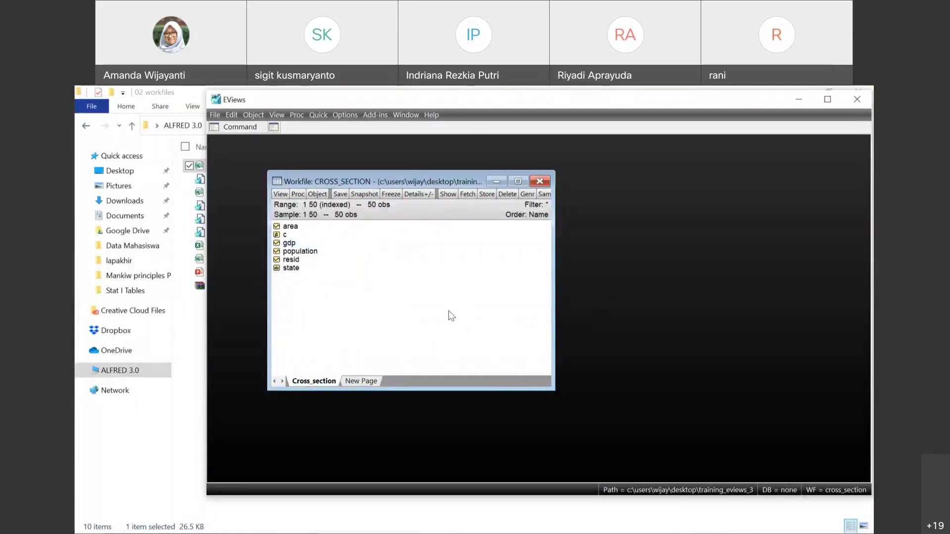
pyautogui.click(546, 182)
pyautogui.click(536, 329)
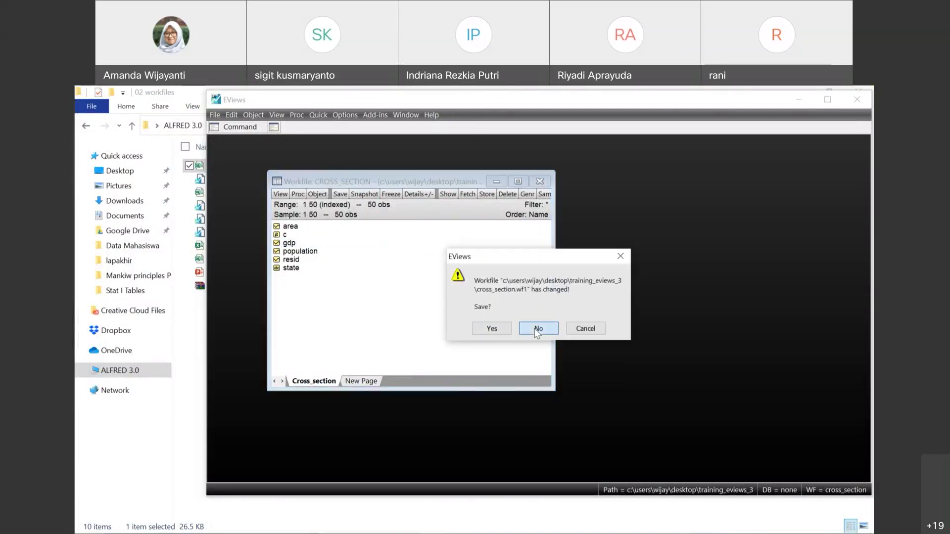
# Switch to File Explorer, open the Time_Series Excel workbook, and examine the date, GDP, PCE, Inv and G data on Sheet1
pyautogui.click(193, 335)
pyautogui.doubleClick(226, 247)
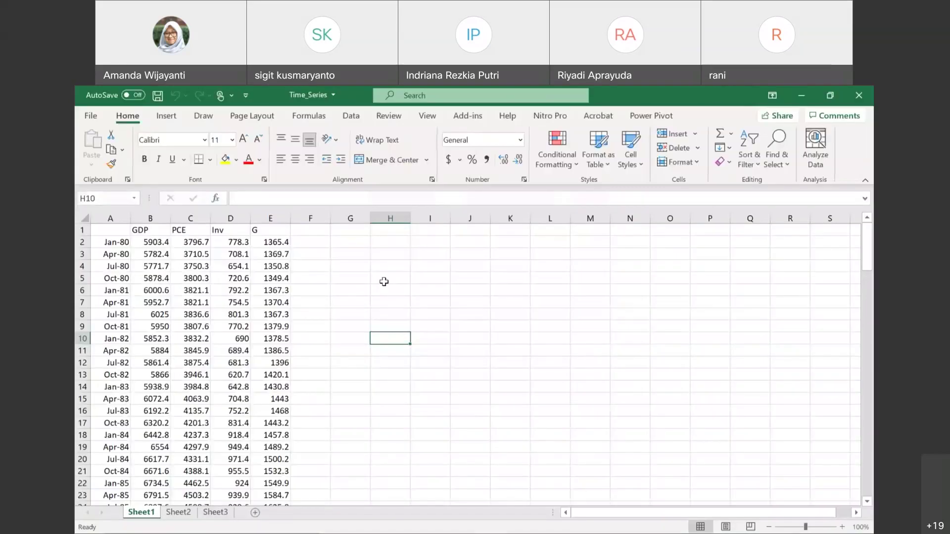
pyautogui.scroll(-5, 238, 354)
pyautogui.scroll(5, 238, 354)
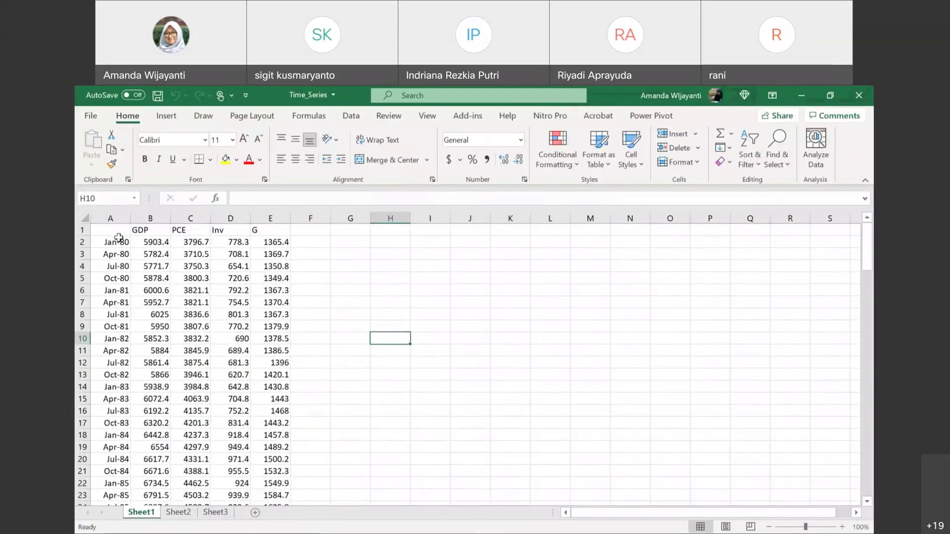
pyautogui.click(119, 240)
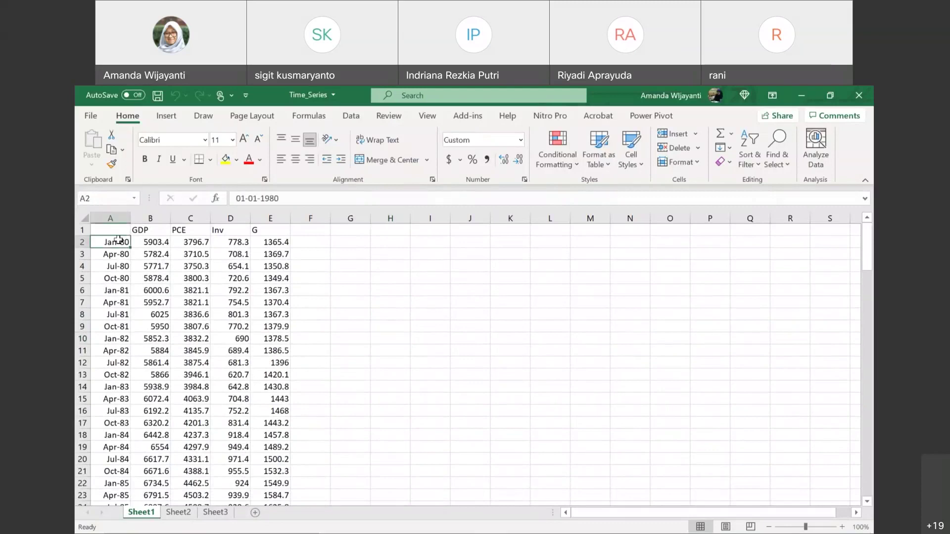
# Examine the date column of Sheet1 from its first row down to the last dated row, and return to the start
pyautogui.press('Down')
pyautogui.press('Down')
pyautogui.press('Down')
pyautogui.press('Down')
pyautogui.press('Down')
pyautogui.press('Down')
pyautogui.press('Down')
pyautogui.press('Down')
pyautogui.press('Down')
pyautogui.press('Down')
pyautogui.press('Down')
pyautogui.press('Down')
pyautogui.press('Down')
pyautogui.press('Down')
pyautogui.press('Down')
pyautogui.press('Down')
pyautogui.press('Down')
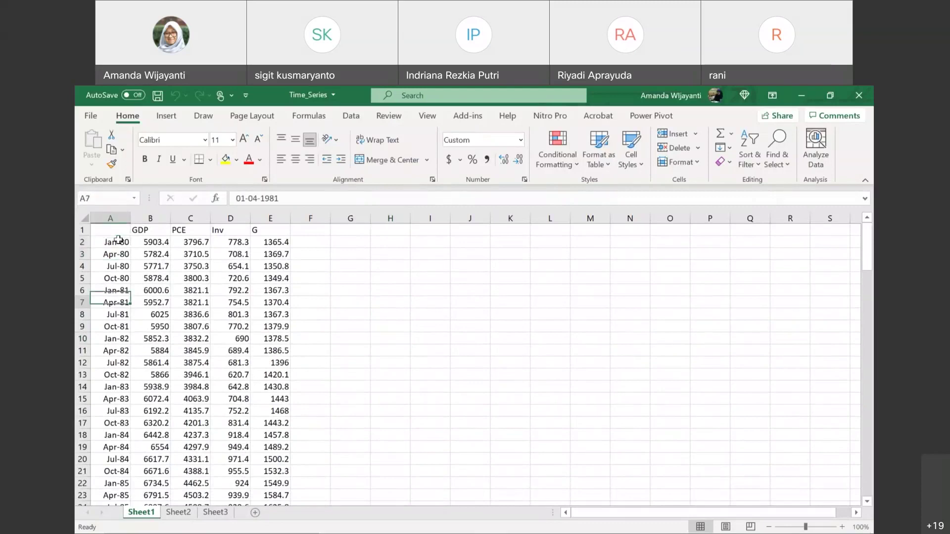
pyautogui.scroll(-20, 118, 240)
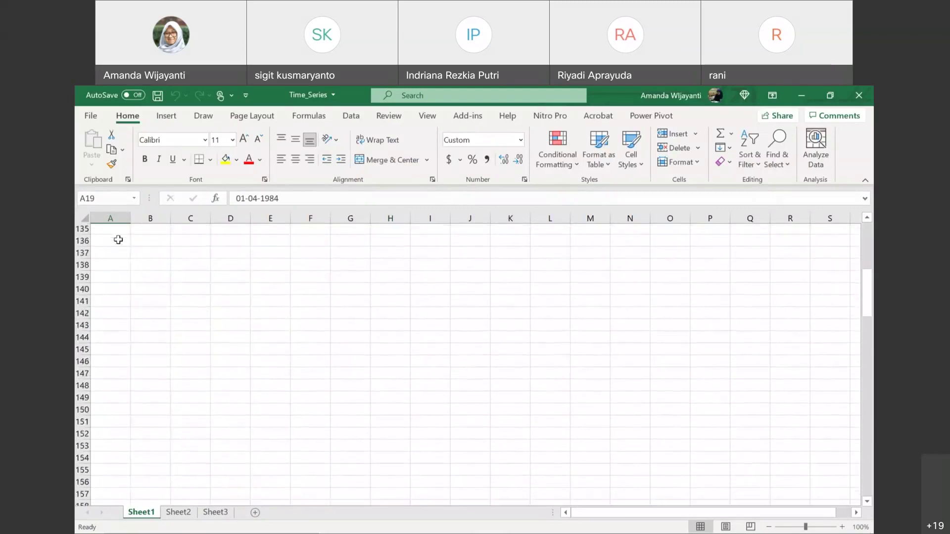
pyautogui.scroll(2, 118, 240)
pyautogui.click(118, 290)
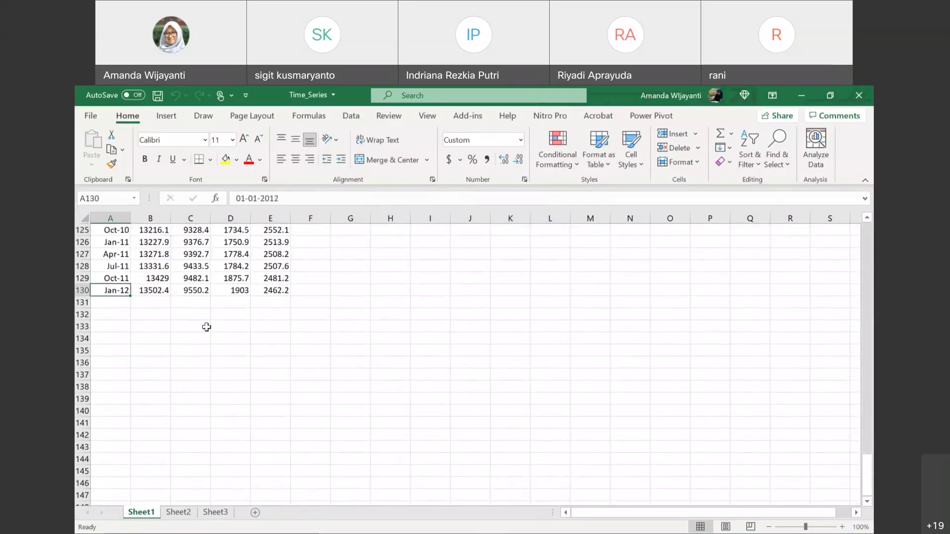
pyautogui.scroll(20, 225, 335)
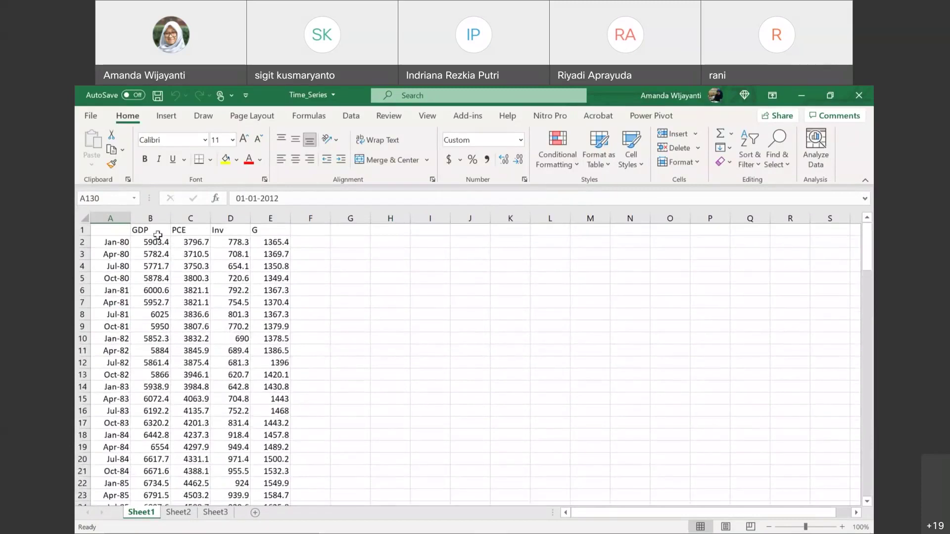
# Examine the GDP, PCE, Inv and G headers, and review each data column together with the date column
pyautogui.click(156, 230)
pyautogui.press('Right')
pyautogui.press('Right')
pyautogui.press('Right')
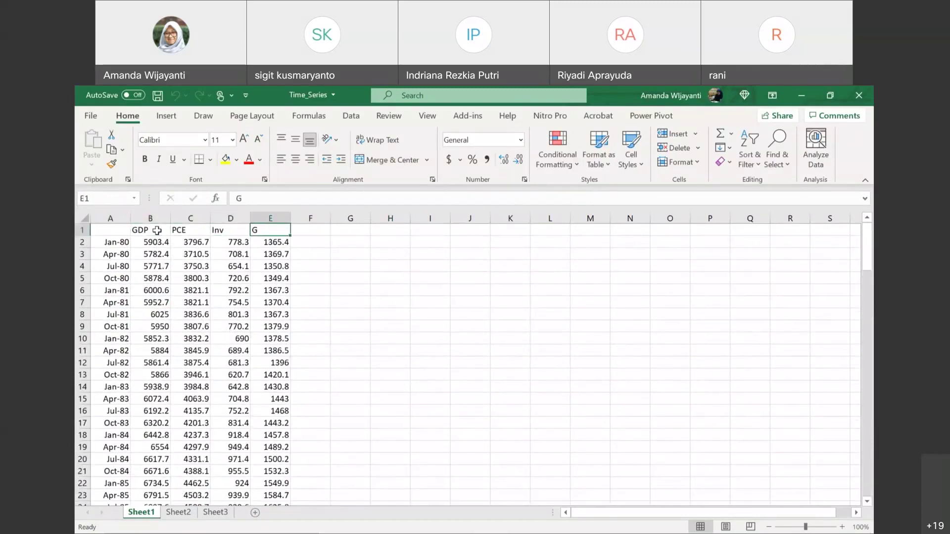
pyautogui.click(117, 215)
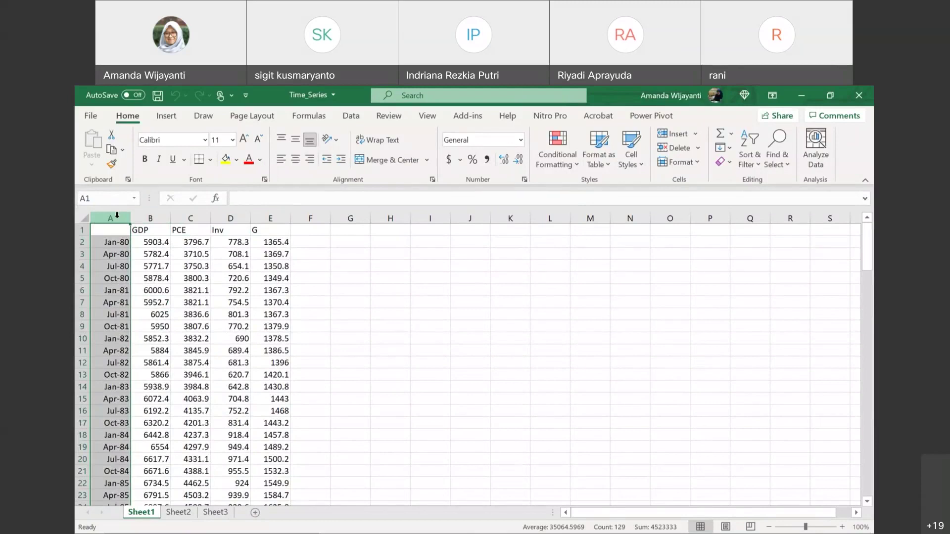
pyautogui.click(150, 219)
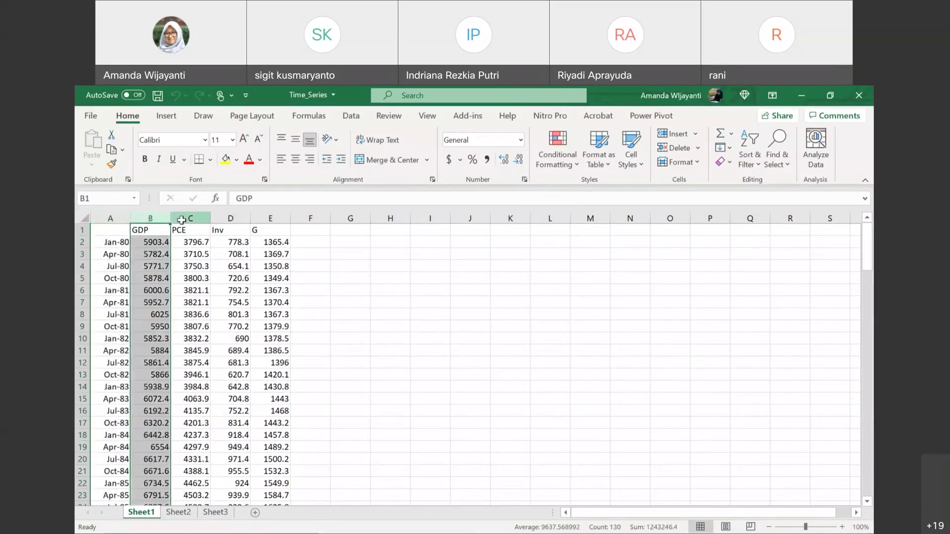
pyautogui.click(183, 219)
pyautogui.click(230, 218)
pyautogui.click(270, 218)
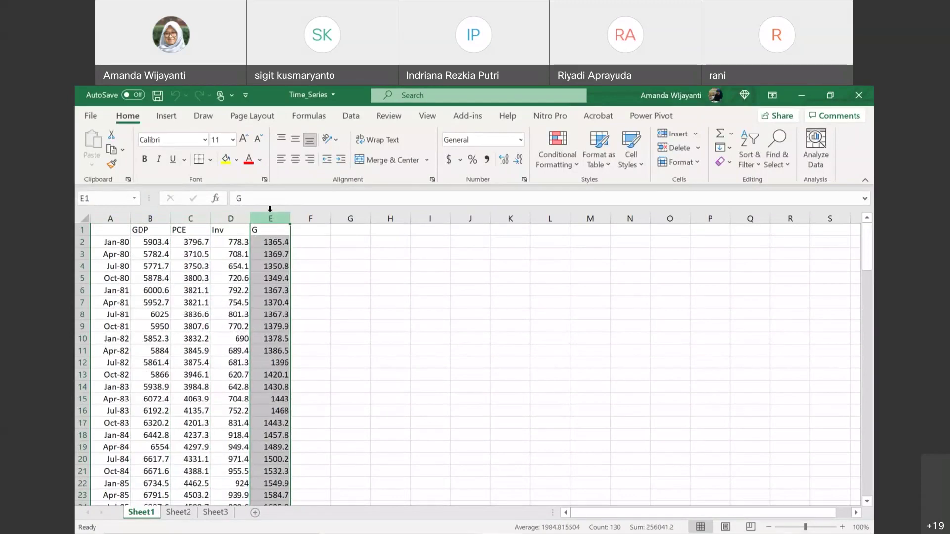
pyautogui.click(117, 212)
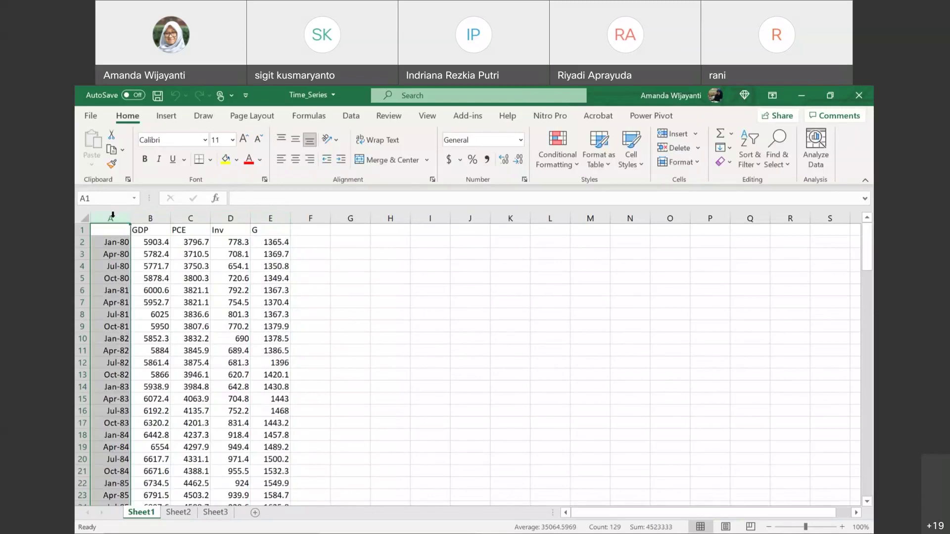
# Check the first and last dates in the date column to identify the period the series cover
pyautogui.moveTo(430, 521)
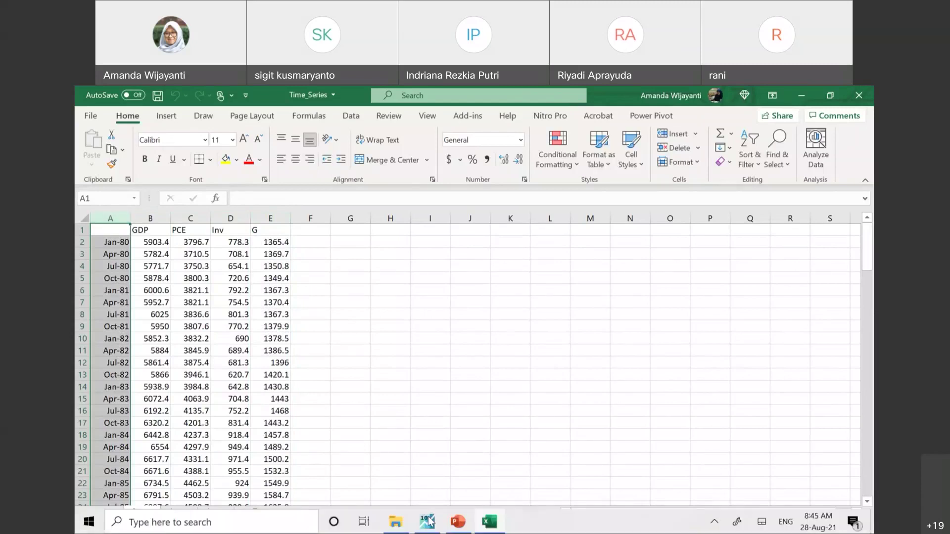
pyautogui.click(277, 362)
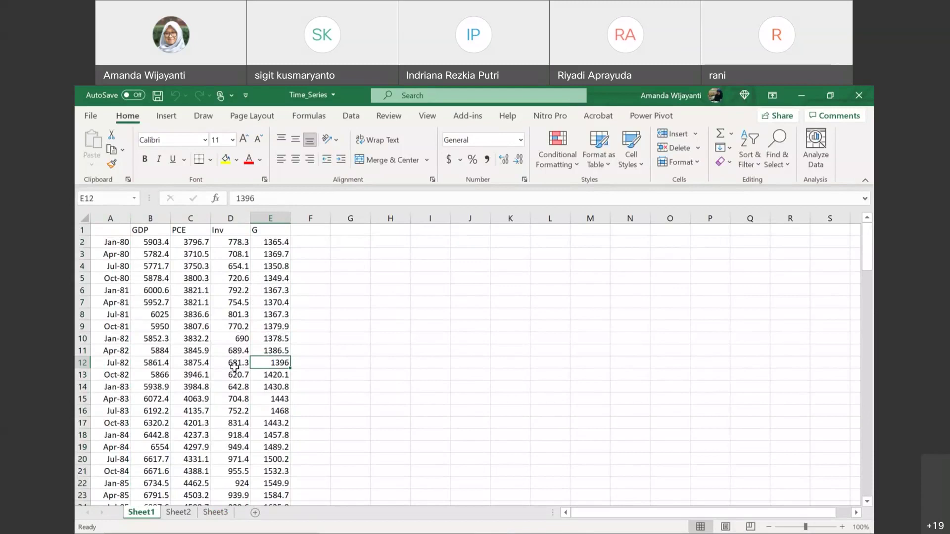
pyautogui.click(110, 244)
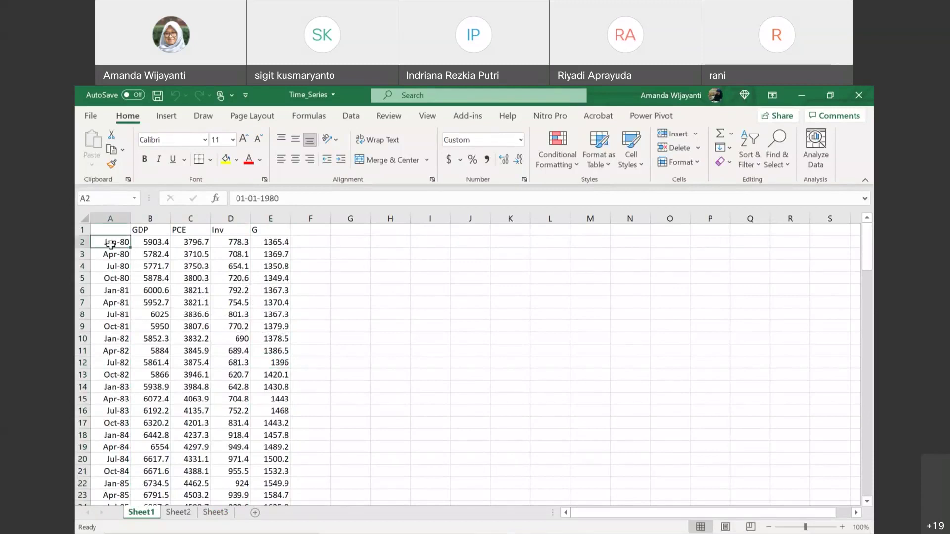
pyautogui.scroll(-16, 118, 317)
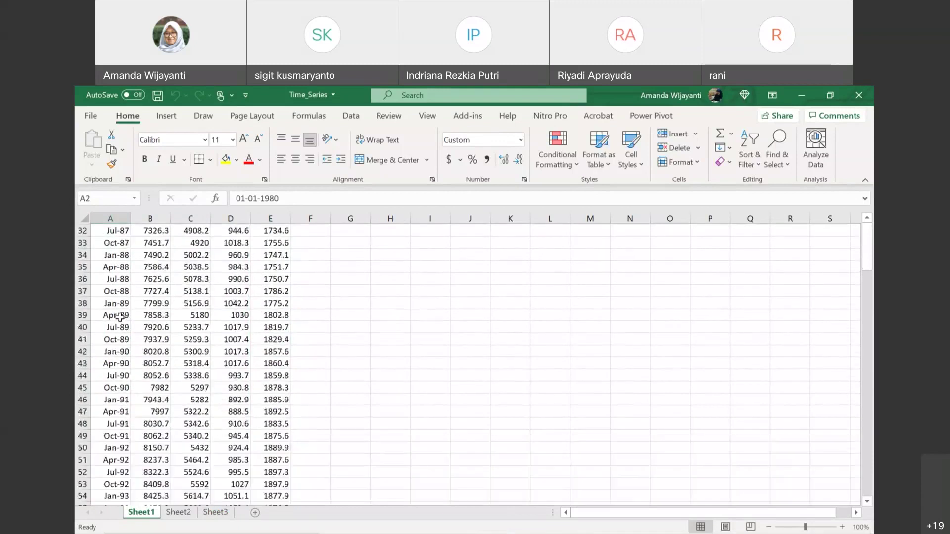
pyautogui.scroll(-20, 119, 317)
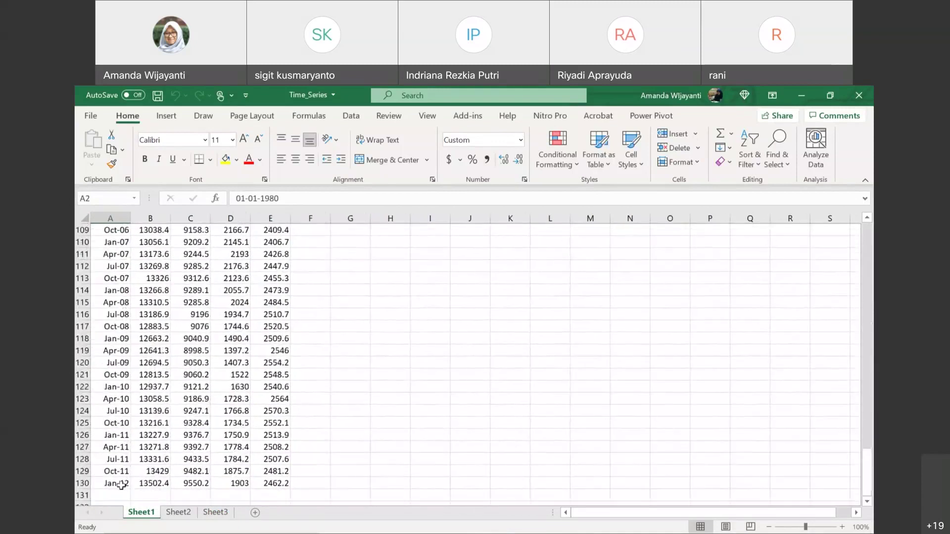
pyautogui.click(121, 485)
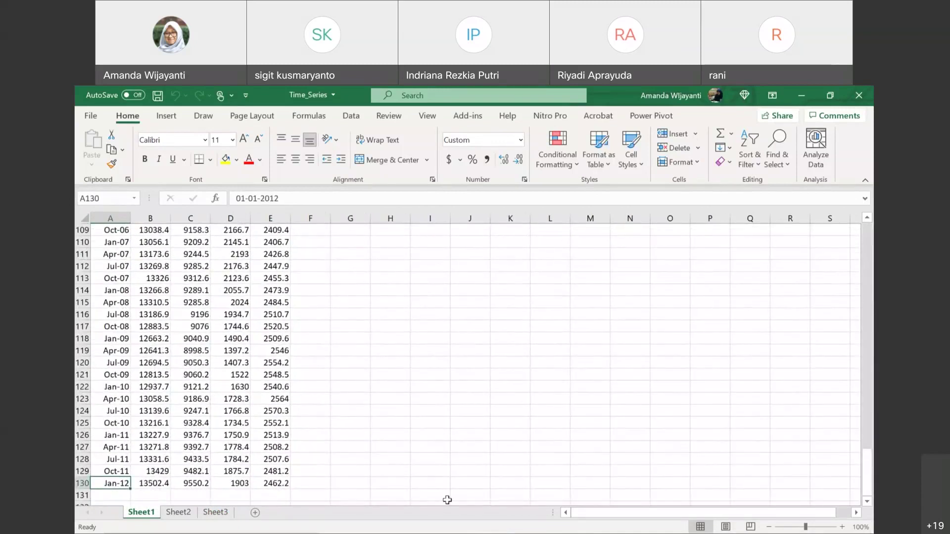
# Switch to EViews, and load the Time_Series Excel file from the 02 workfiles folder in File Explorer as foreign data
pyautogui.click(428, 523)
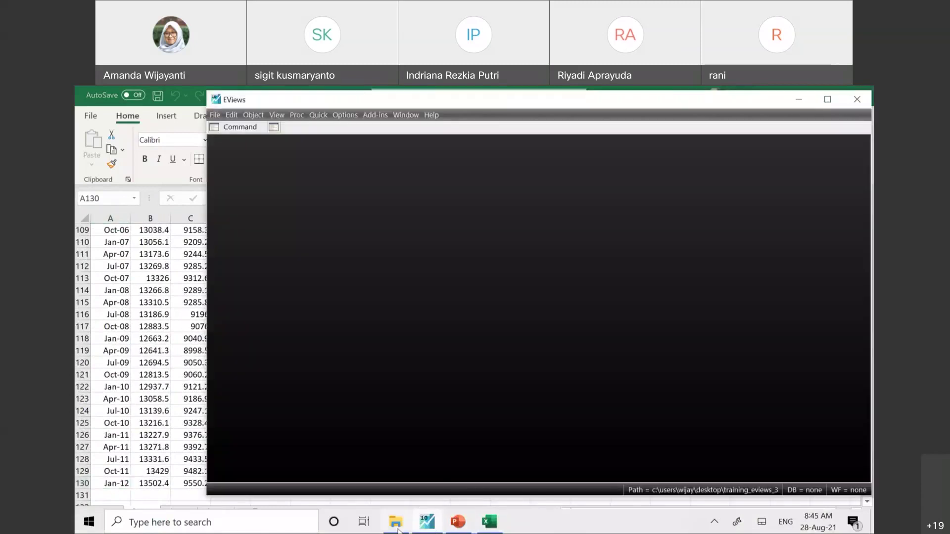
pyautogui.click(216, 116)
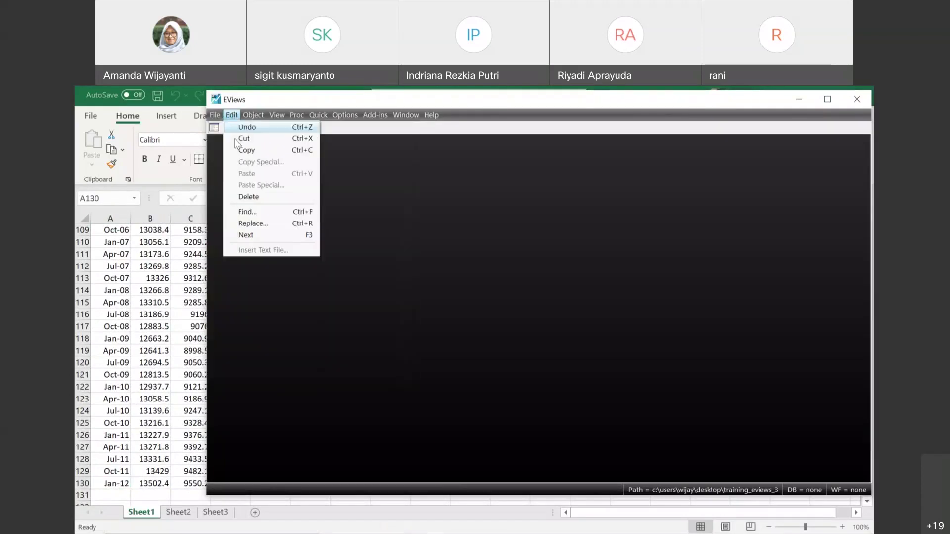
pyautogui.moveTo(228, 139)
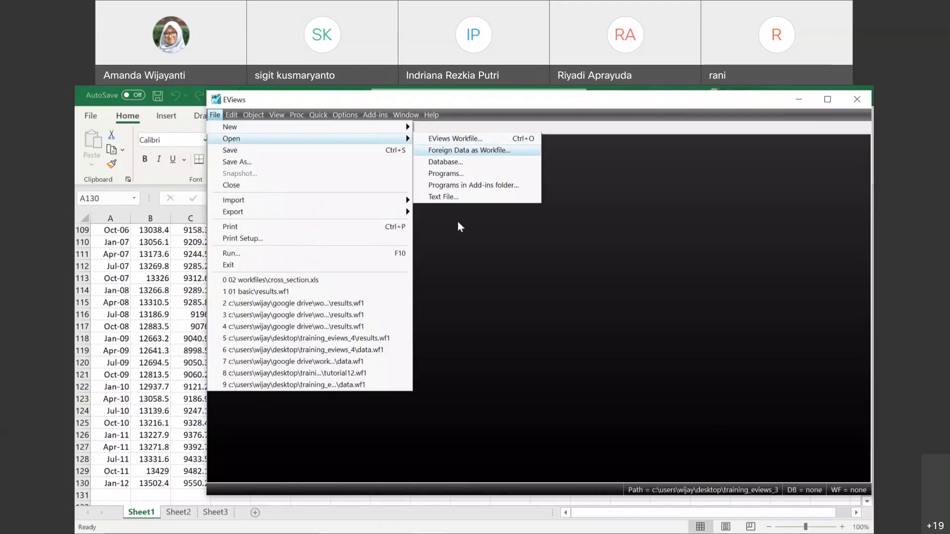
pyautogui.click(396, 524)
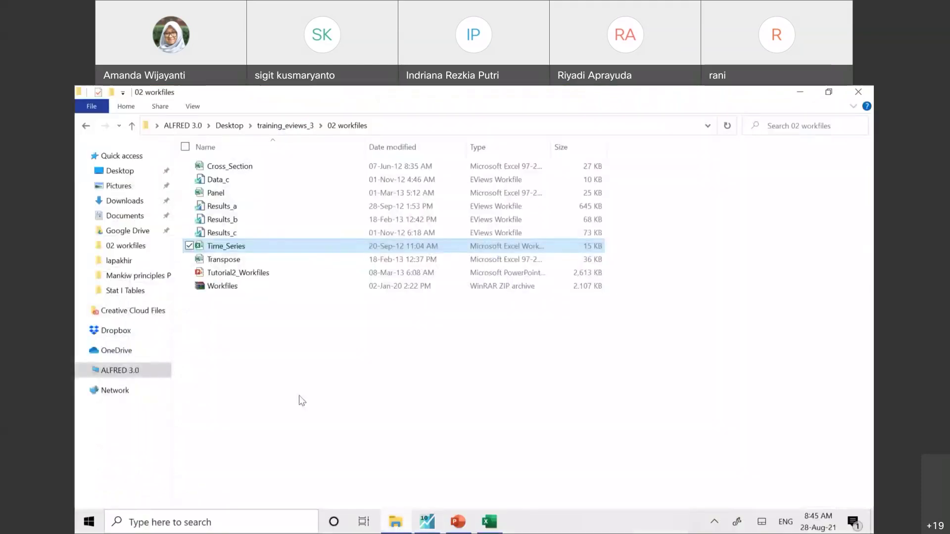
pyautogui.click(440, 528)
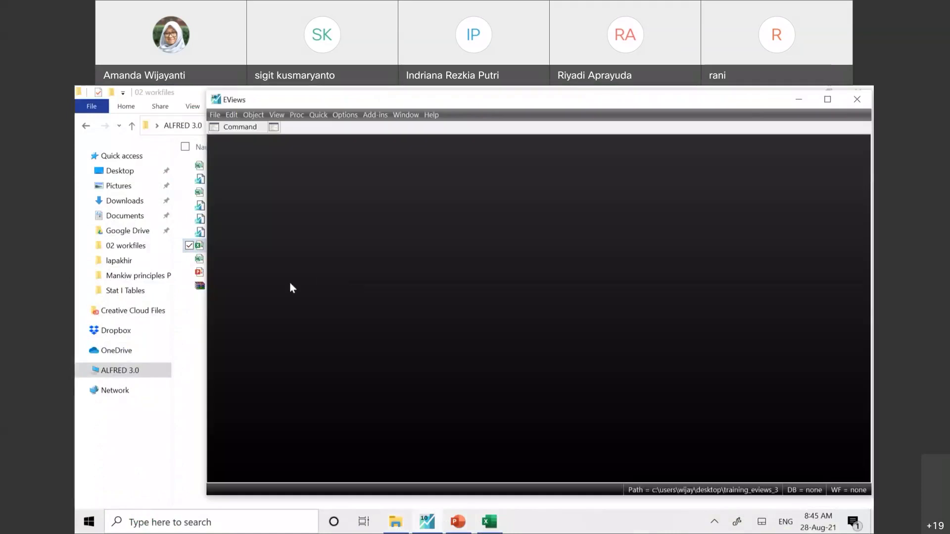
pyautogui.click(191, 307)
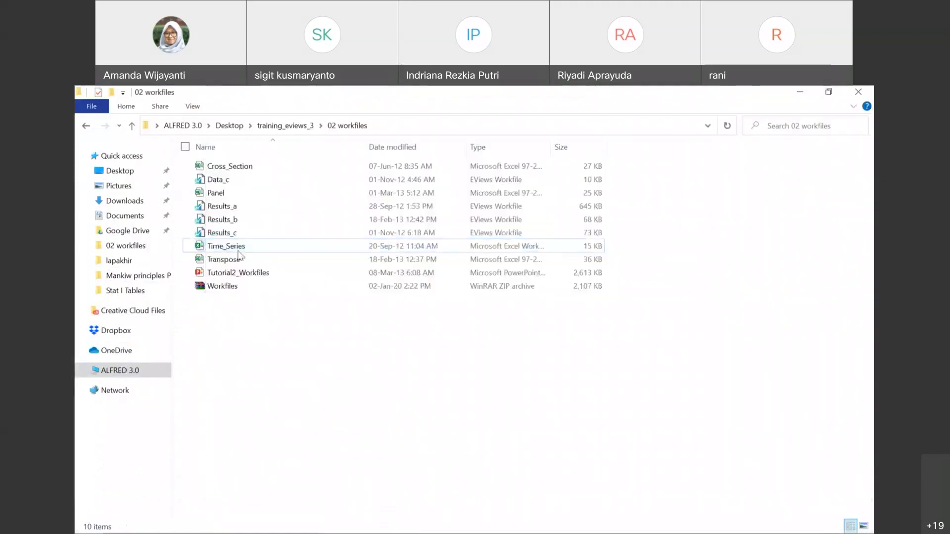
pyautogui.click(242, 250)
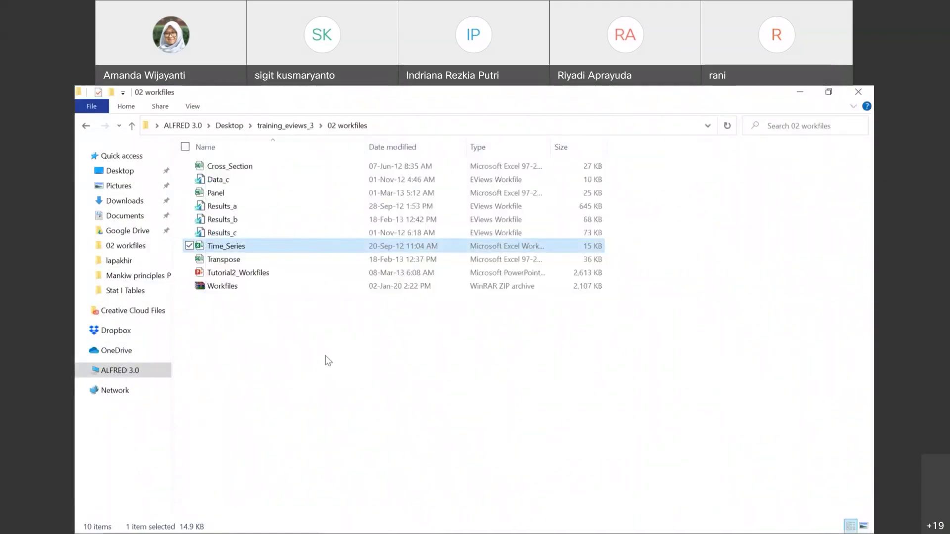
pyautogui.click(434, 527)
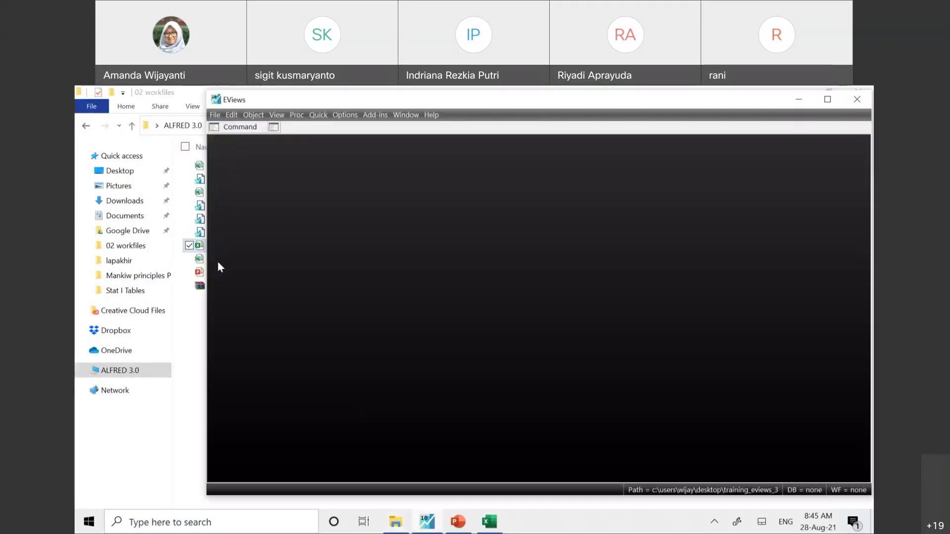
pyautogui.moveTo(198, 247); pyautogui.dragTo(401, 263)
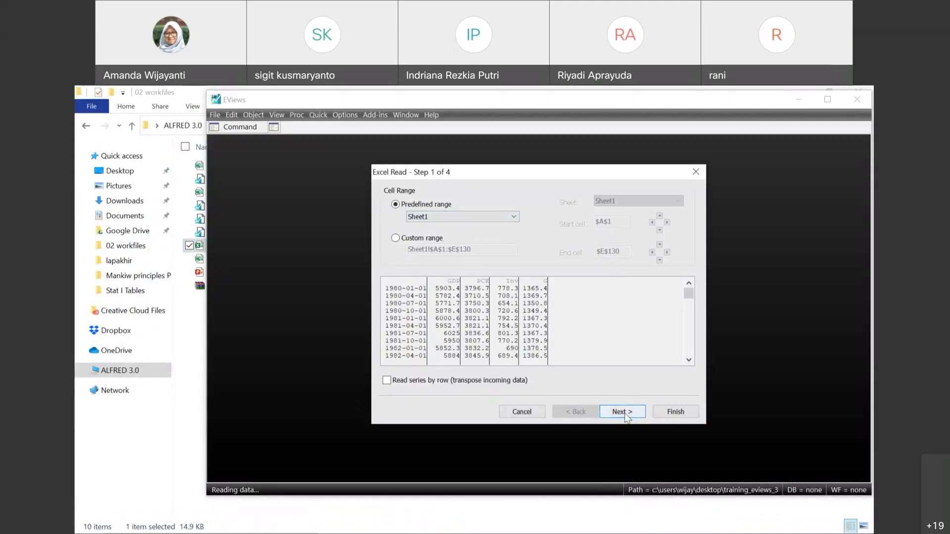
# Import the predefined Sheet1 range as a new workfile, keeping the dated structure specified by date series series01
pyautogui.click(624, 415)
pyautogui.click(626, 415)
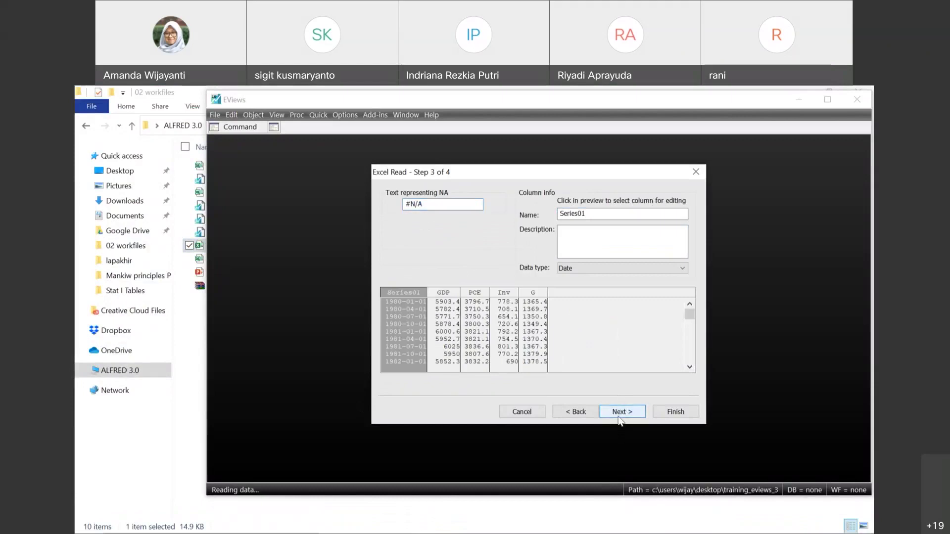
pyautogui.click(619, 412)
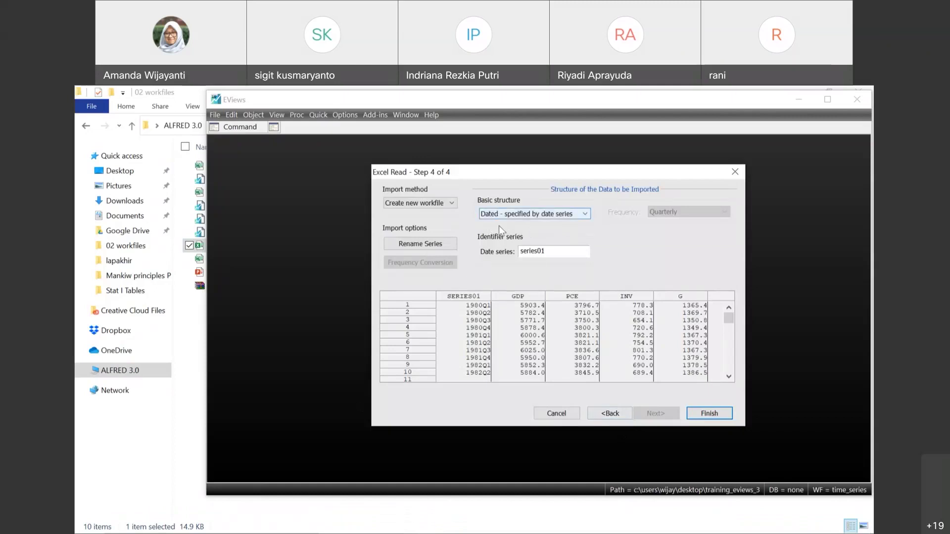
pyautogui.click(705, 410)
pyautogui.click(563, 315)
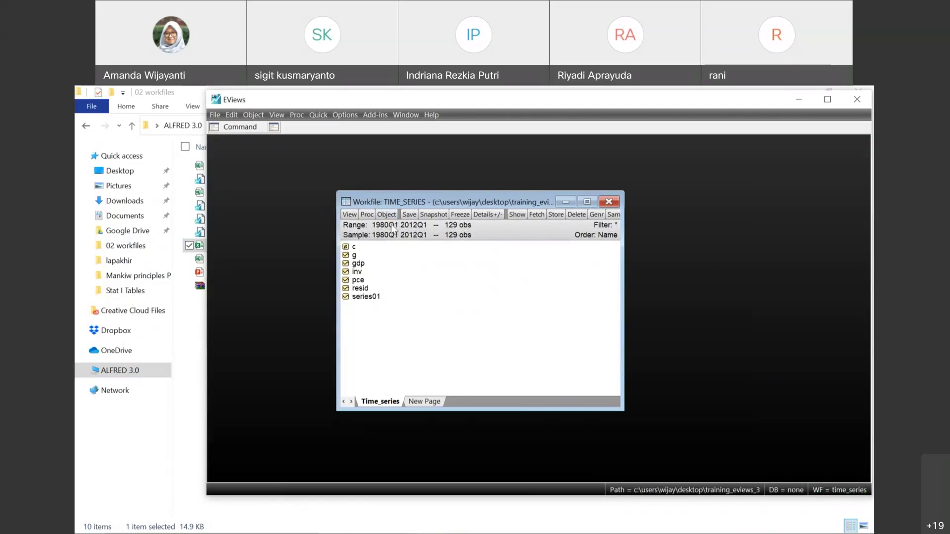
# Open the gdp, inv and pce series one after another to view their quarterly values, closing each series window
pyautogui.doubleClick(358, 264)
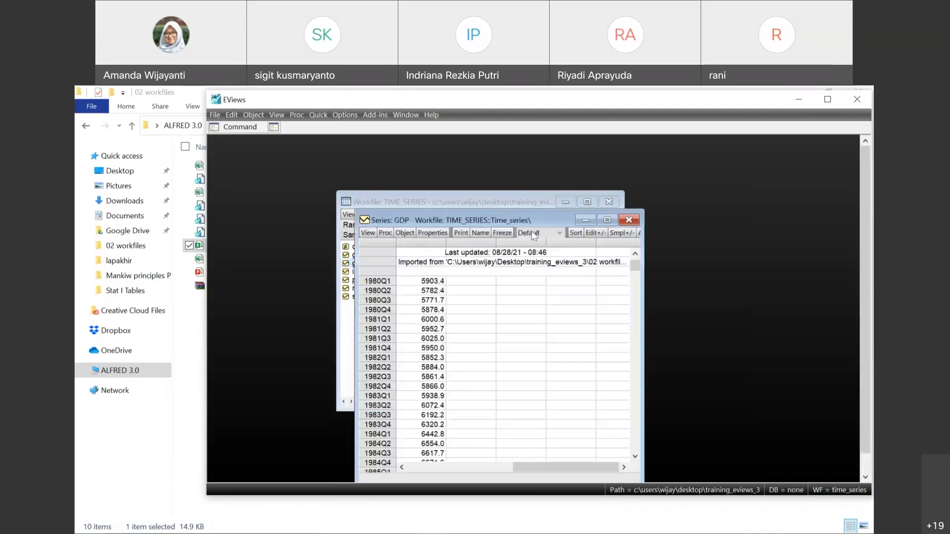
pyautogui.click(629, 219)
pyautogui.doubleClick(357, 272)
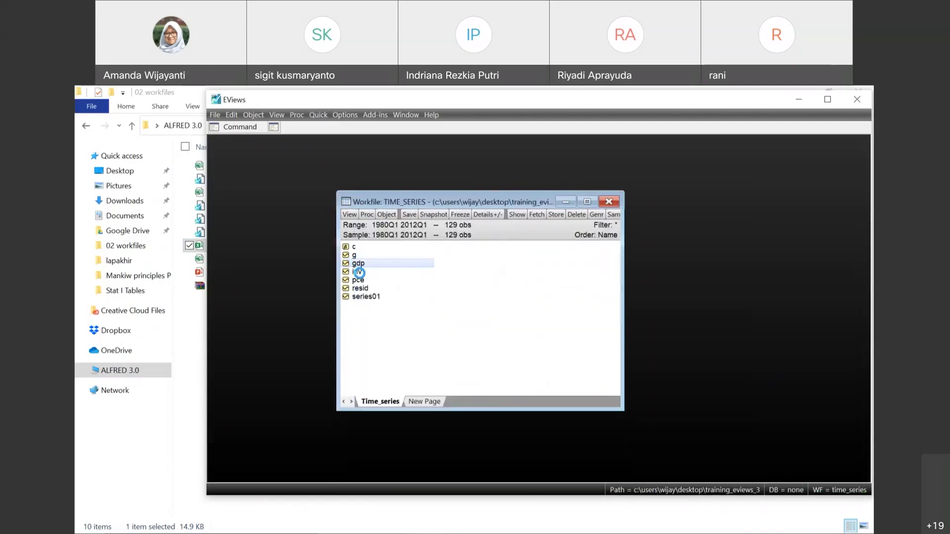
pyautogui.click(647, 147)
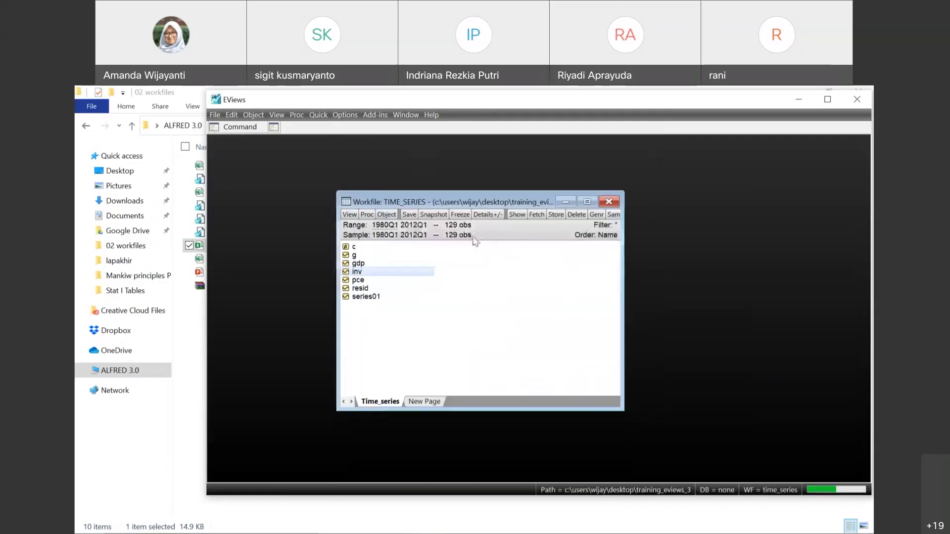
pyautogui.doubleClick(358, 280)
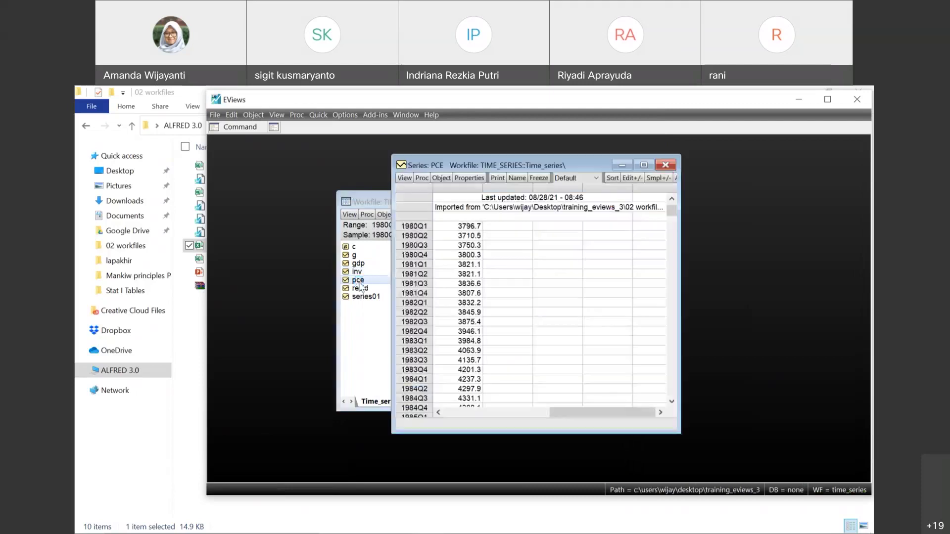
pyautogui.click(666, 165)
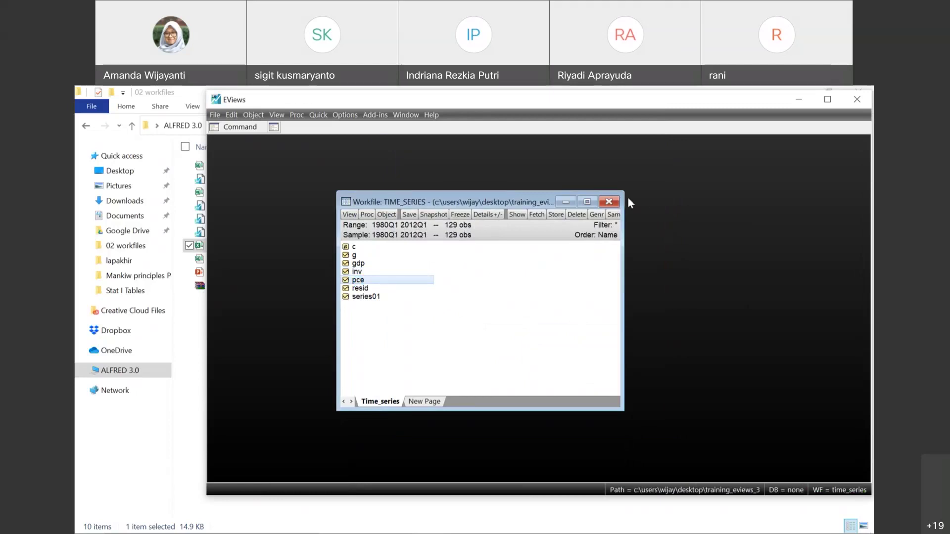
# Close the TIME_SERIES workfile without saving, and switch back to the 02 workfiles folder in File Explorer
pyautogui.click(609, 201)
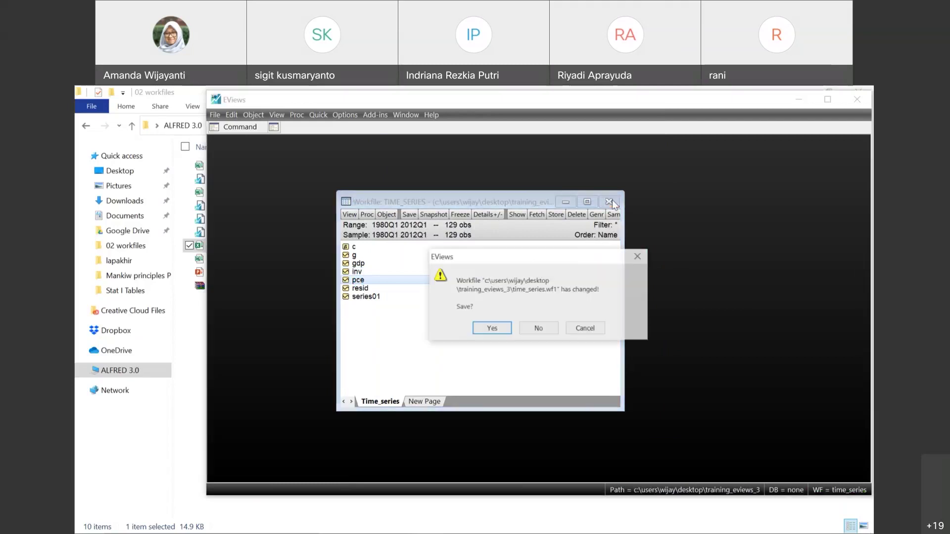
pyautogui.click(538, 329)
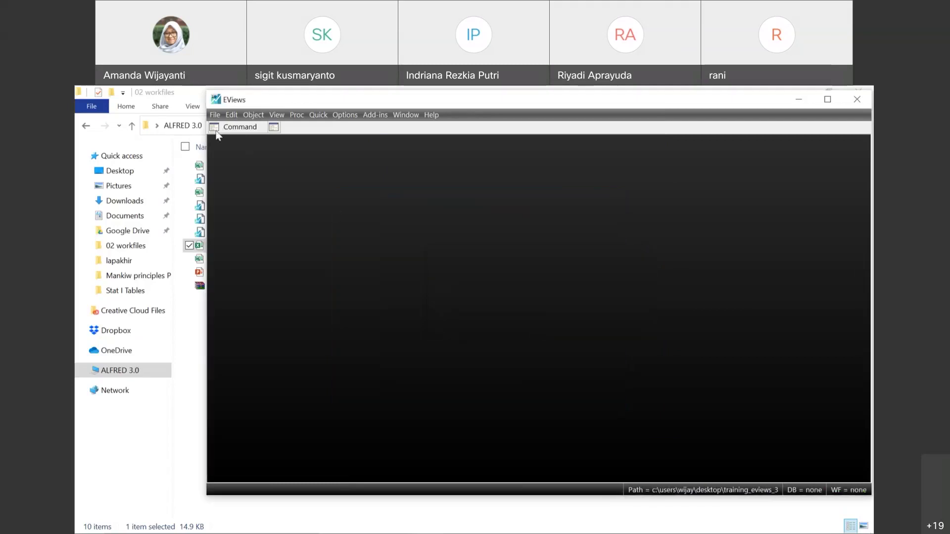
pyautogui.click(194, 317)
pyautogui.moveTo(437, 510)
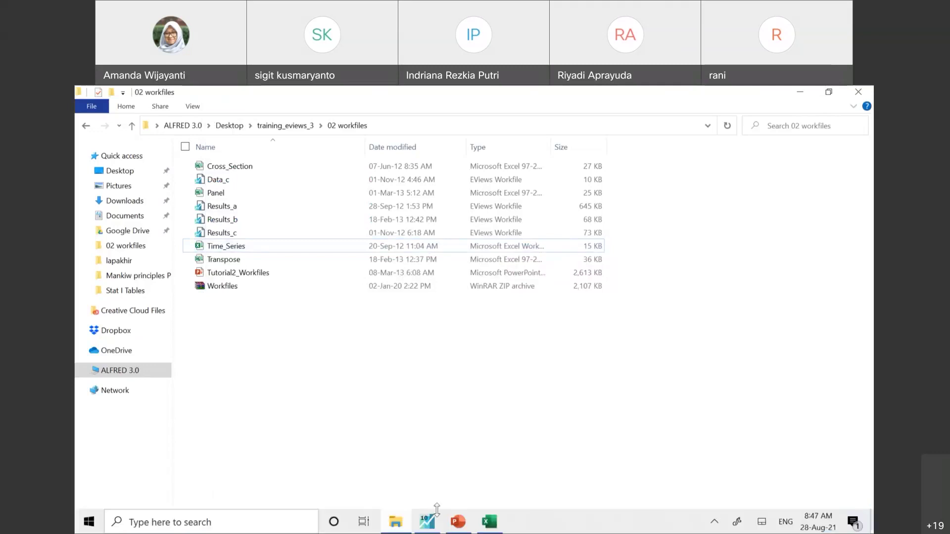
# Open the Panel Excel file from the 02 workfiles folder and look over its stacked data from first to last row
pyautogui.click(502, 526)
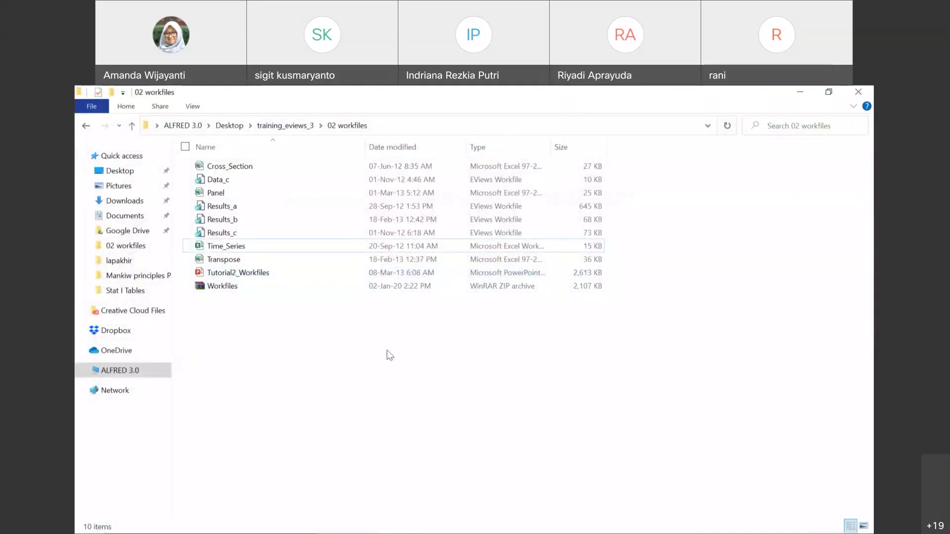
pyautogui.doubleClick(237, 191)
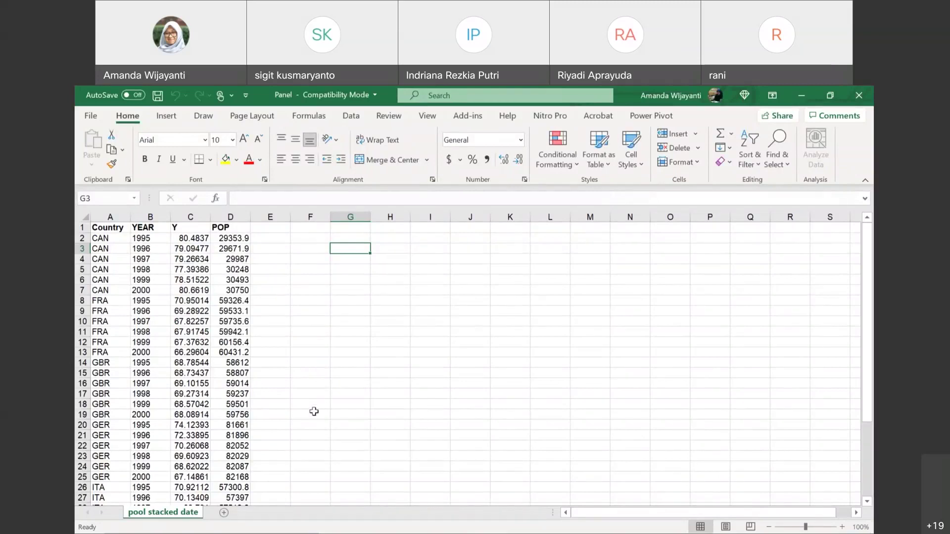
pyautogui.scroll(-6, 313, 411)
pyautogui.scroll(6, 314, 411)
pyautogui.scroll(-5, 240, 353)
pyautogui.scroll(2, 241, 352)
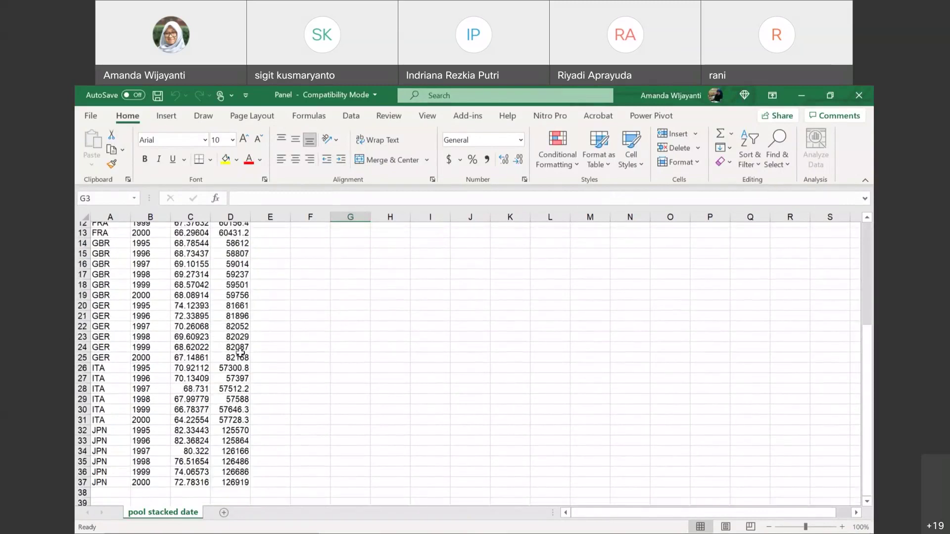
pyautogui.scroll(4, 240, 352)
# Examine the Country column block by block, from the CAN rows down to the JPN rows
pyautogui.click(110, 249)
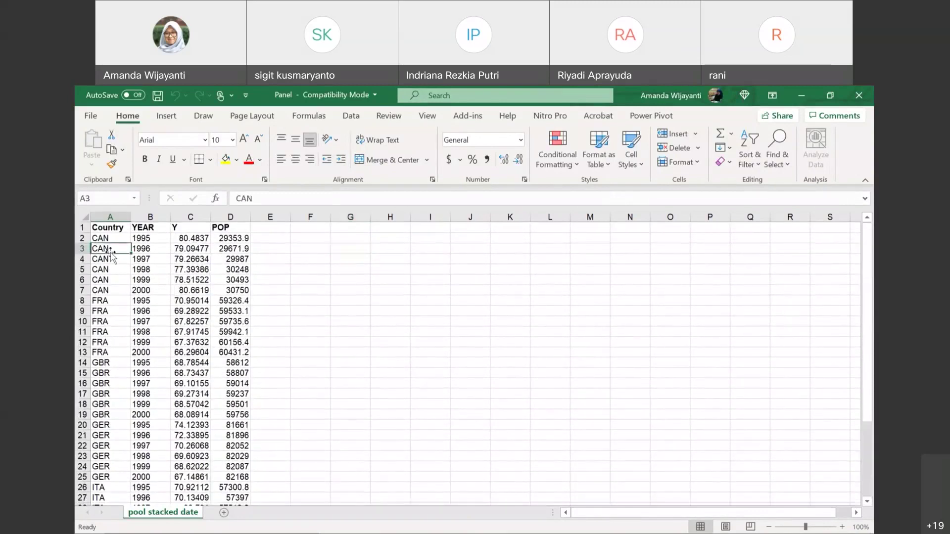
pyautogui.click(101, 313)
pyautogui.click(101, 384)
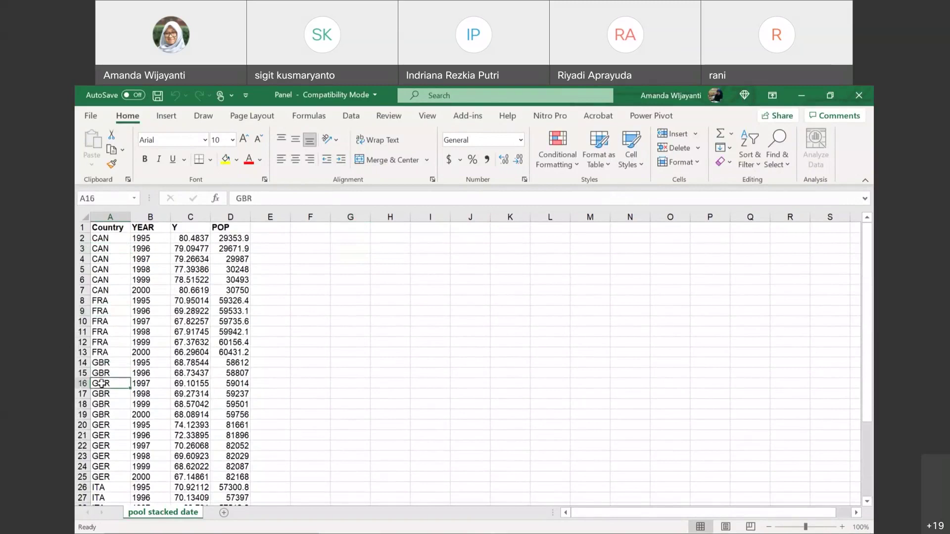
pyautogui.scroll(-1, 113, 394)
pyautogui.click(105, 393)
pyautogui.click(104, 445)
pyautogui.scroll(-3, 105, 445)
pyautogui.click(105, 435)
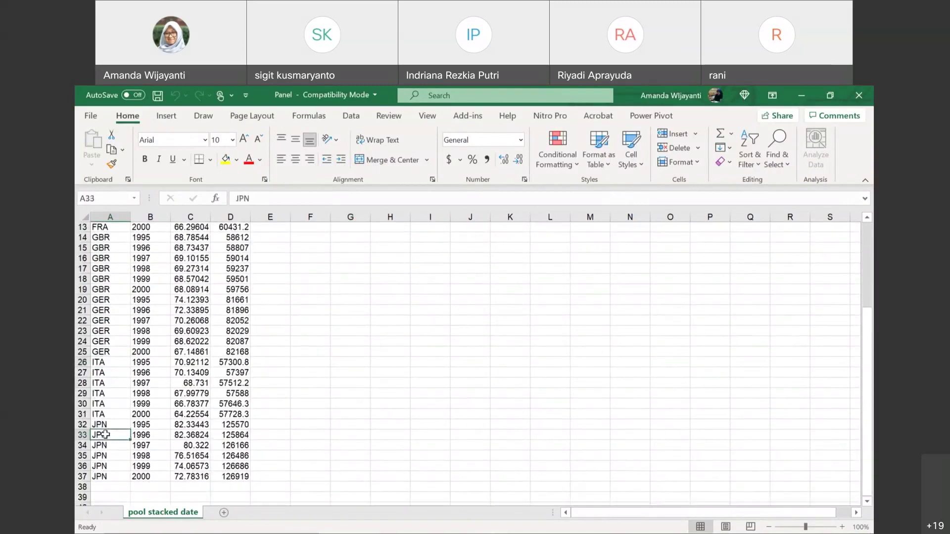
pyautogui.scroll(4, 104, 434)
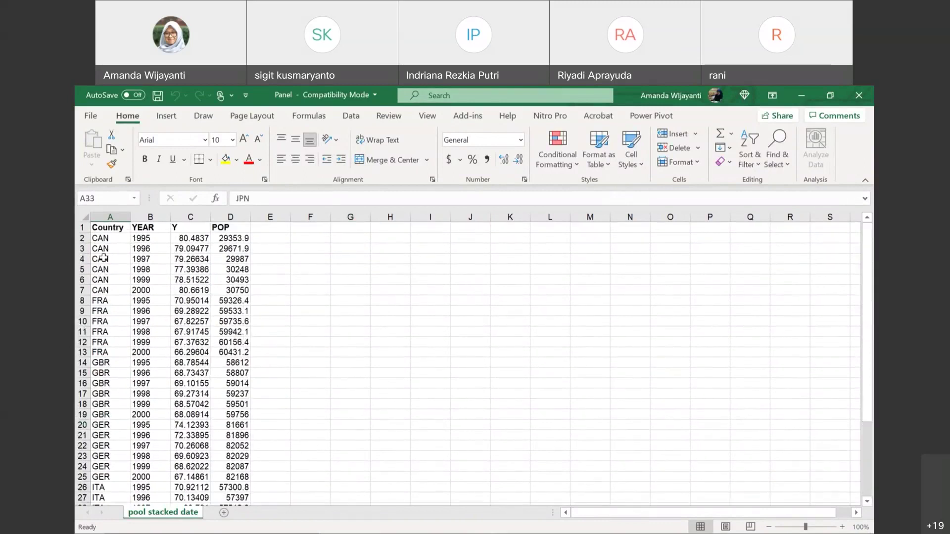
pyautogui.click(102, 270)
pyautogui.click(101, 290)
pyautogui.click(104, 331)
pyautogui.click(111, 375)
pyautogui.click(105, 457)
pyautogui.scroll(-4, 103, 435)
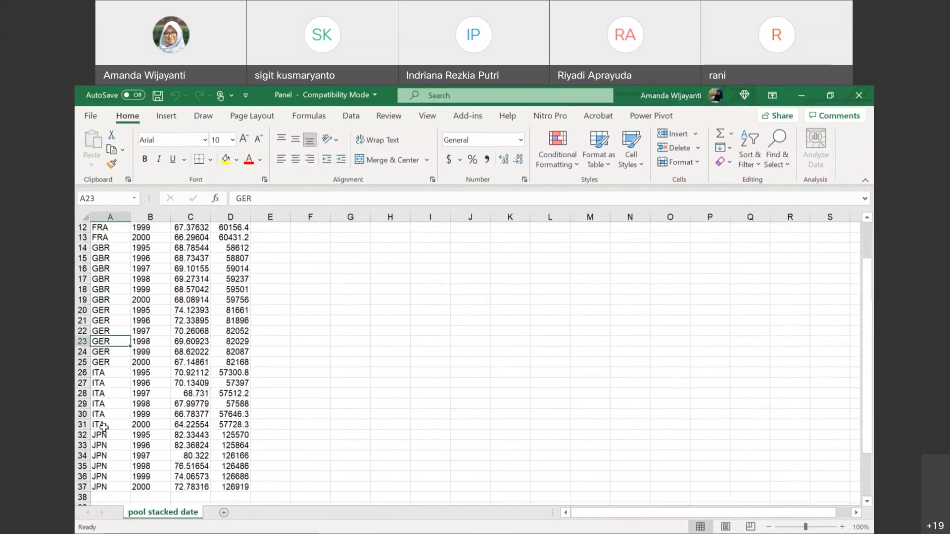
pyautogui.click(103, 456)
pyautogui.scroll(4, 103, 435)
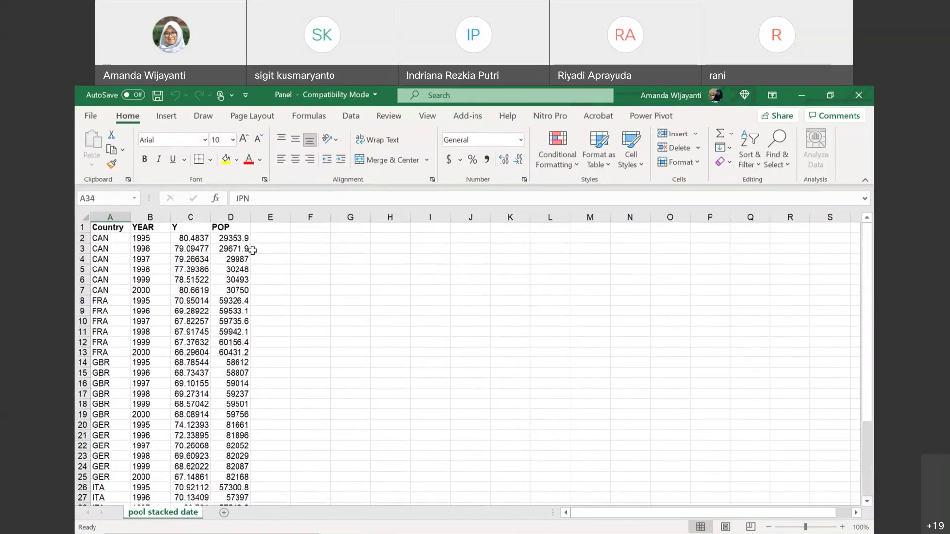
# Check the year span of the CAN rows and the Y and POP variable columns
pyautogui.click(153, 237)
pyautogui.click(147, 290)
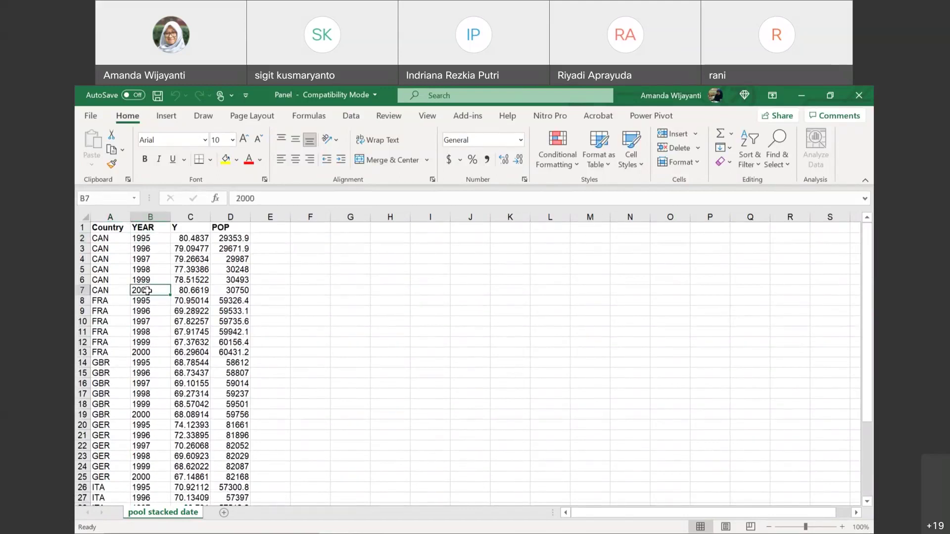
pyautogui.click(198, 227)
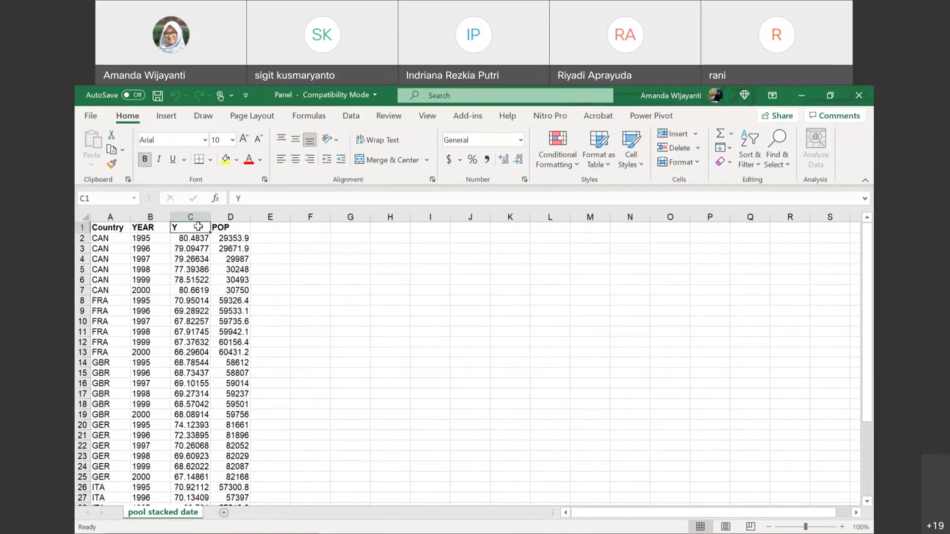
pyautogui.click(239, 230)
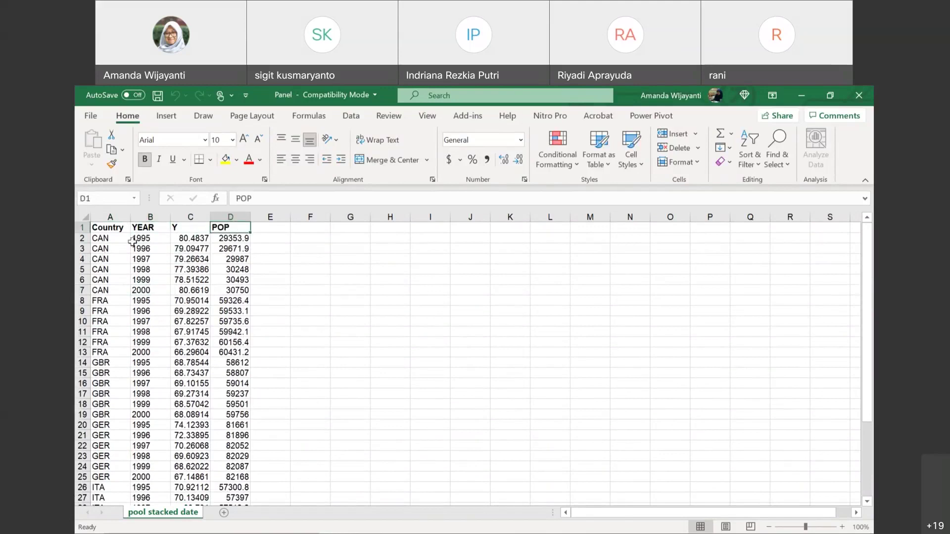
pyautogui.click(97, 267)
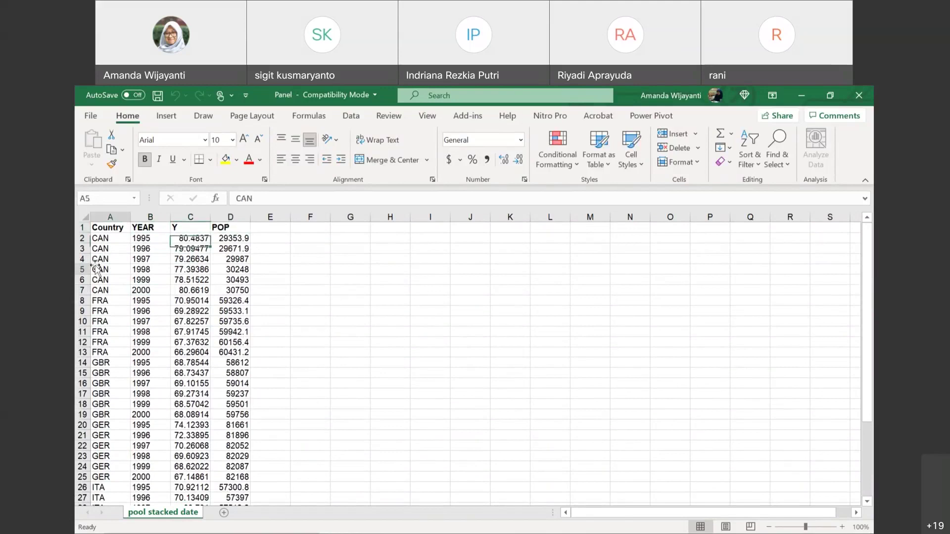
pyautogui.click(152, 238)
pyautogui.click(153, 290)
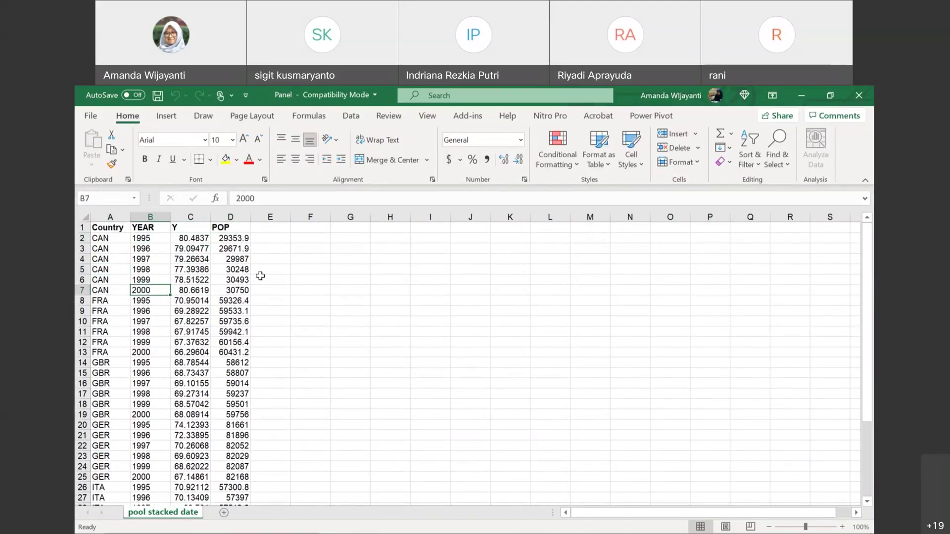
pyautogui.scroll(-4, 377, 308)
pyautogui.scroll(4, 376, 308)
# Compare the Country and YEAR columns as the cross-section and date identifiers of the panel
pyautogui.click(110, 216)
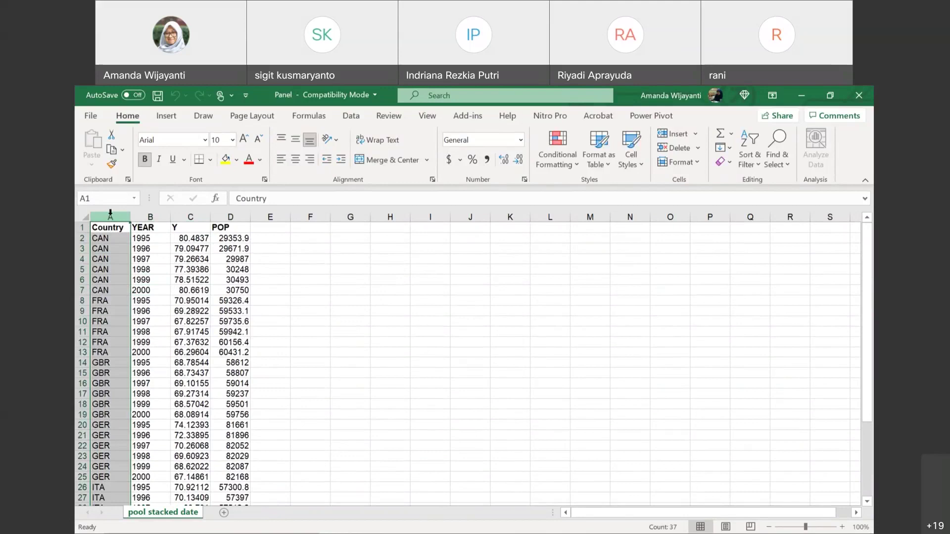
pyautogui.click(115, 226)
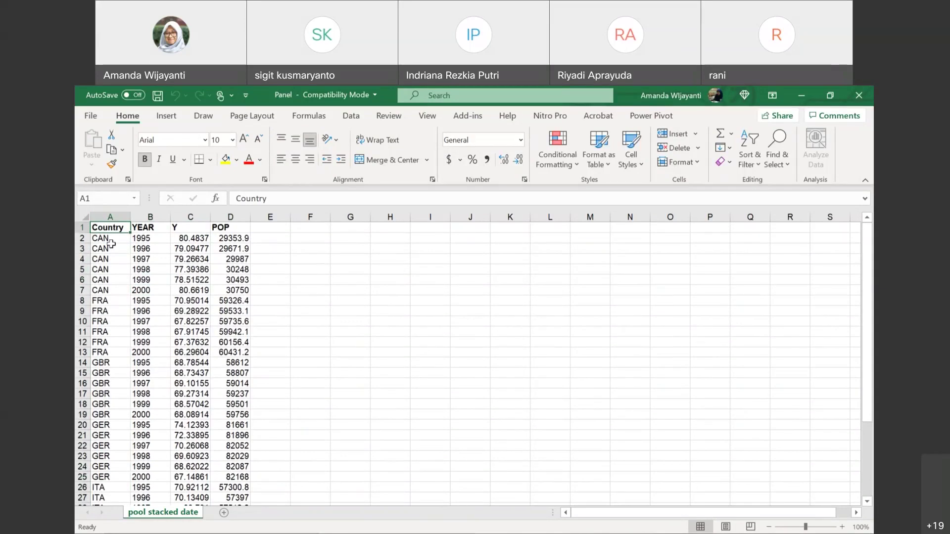
pyautogui.click(156, 228)
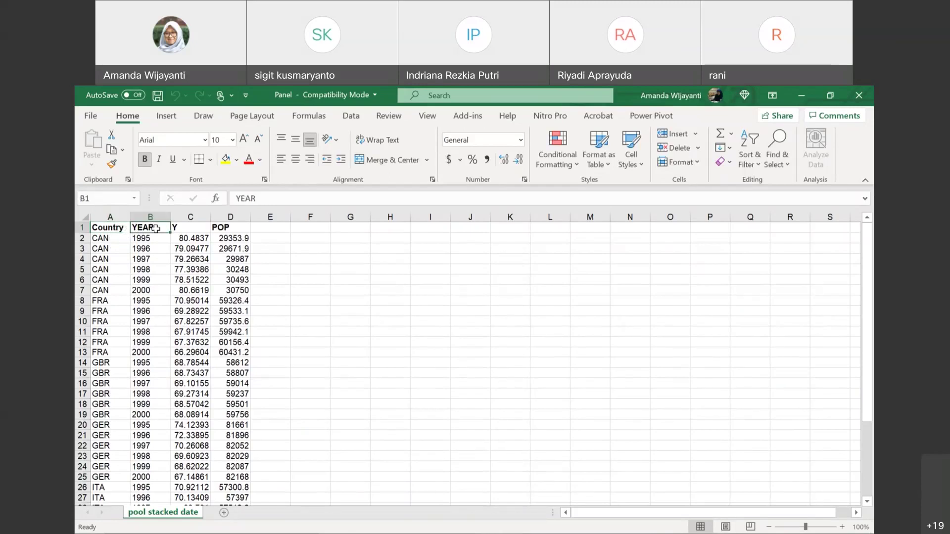
pyautogui.click(111, 228)
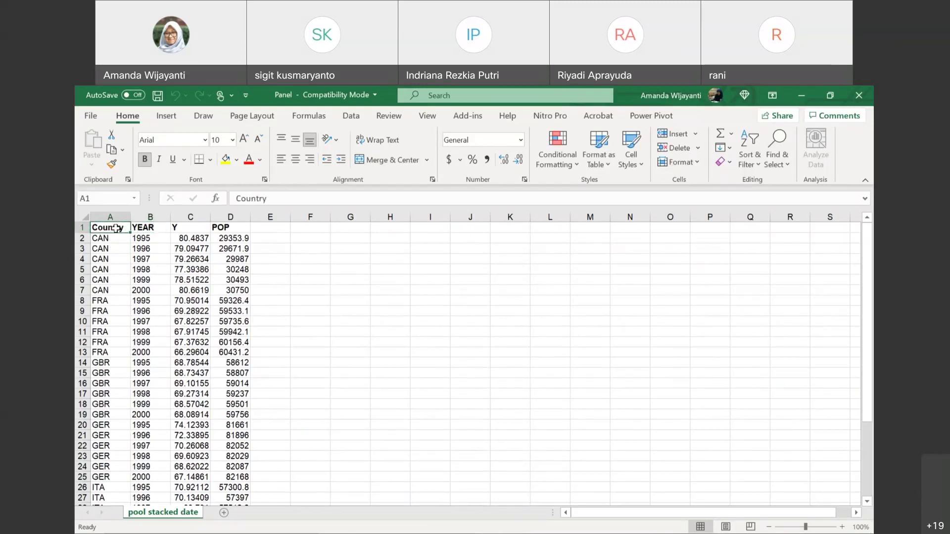
# Trace the CAN block cell by cell, following the repeated country code and its years from 1995 to 2000
pyautogui.click(109, 238)
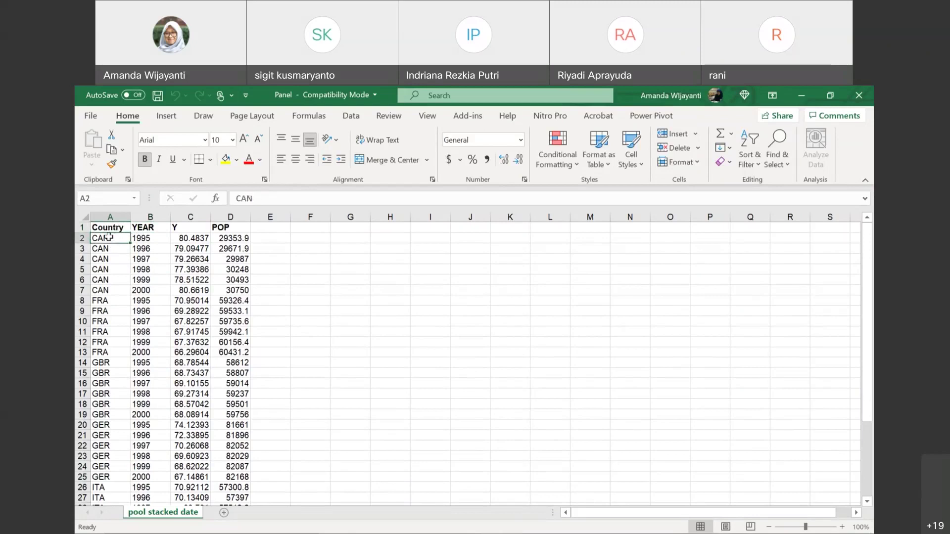
pyautogui.press('Down')
pyautogui.press('Down')
pyautogui.press('Down')
pyautogui.press('Down')
pyautogui.press('Down')
pyautogui.press('Down')
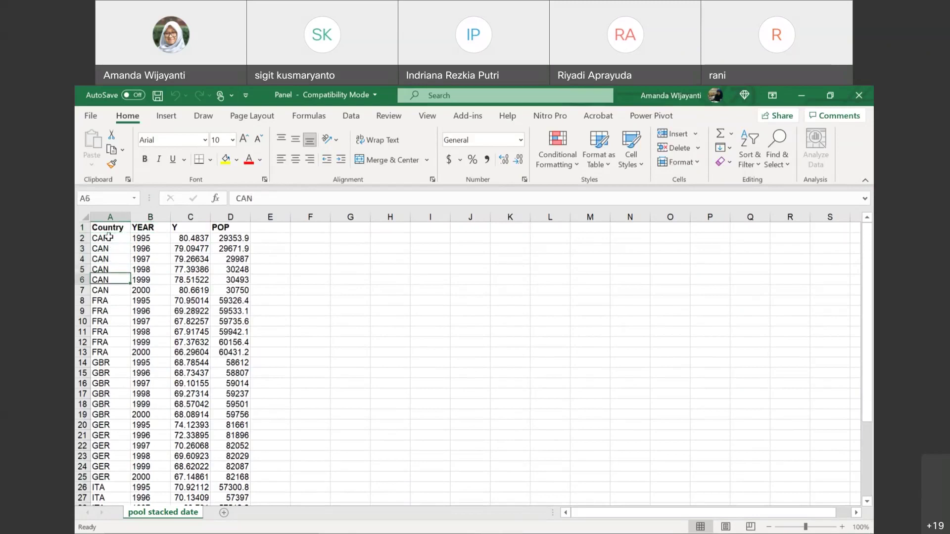
pyautogui.press('Up')
pyautogui.press('Up')
pyautogui.press('Up')
pyautogui.press('Up')
pyautogui.press('Up')
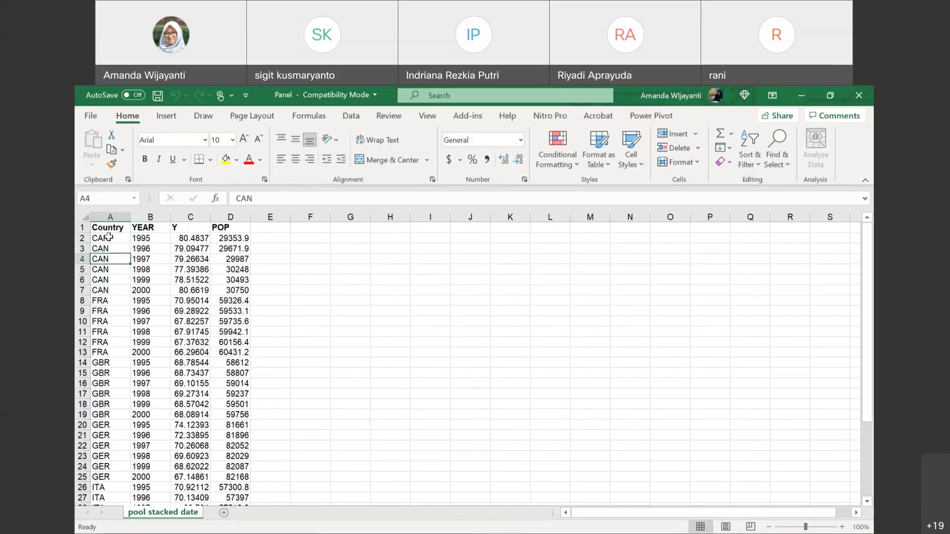
pyautogui.press('Right')
pyautogui.press('Up')
pyautogui.press('Down')
pyautogui.press('Down')
pyautogui.press('Down')
pyautogui.press('Down')
pyautogui.press('Down')
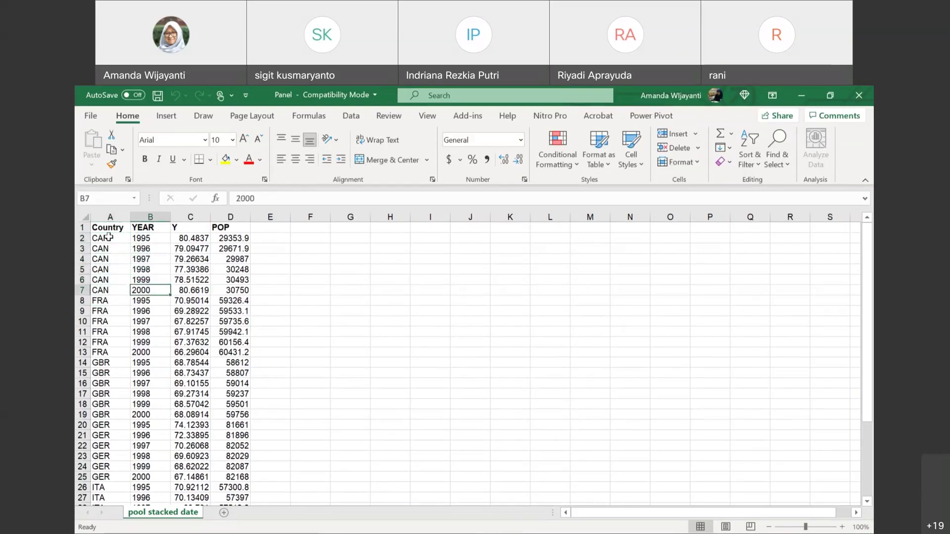
pyautogui.press('Left')
pyautogui.press('Up')
pyautogui.press('Up')
pyautogui.press('Up')
pyautogui.press('Up')
pyautogui.press('Right')
pyautogui.press('Up')
pyautogui.press('Down')
pyautogui.press('Down')
pyautogui.press('Down')
pyautogui.press('Down')
pyautogui.press('Down')
# Go through the Y and POP values of the CAN rows and compare them across the columns
pyautogui.press('Right')
pyautogui.press('Up')
pyautogui.press('Up')
pyautogui.press('Up')
pyautogui.press('Up')
pyautogui.press('Up')
pyautogui.press('Up')
pyautogui.press('Down')
pyautogui.press('Right')
pyautogui.press('Down')
pyautogui.press('Down')
pyautogui.press('Down')
pyautogui.press('Down')
pyautogui.press('Down')
pyautogui.press('Left')
pyautogui.press('Left')
pyautogui.press('Left')
pyautogui.press('Right')
pyautogui.press('Right')
pyautogui.press('Right')
pyautogui.press('Left')
pyautogui.press('Left')
pyautogui.press('Left')
# Follow the country codes and years through the FRA and GBR blocks, and on down to the JPN rows
pyautogui.press('Down')
pyautogui.press('Down')
pyautogui.press('Down')
pyautogui.press('Down')
pyautogui.press('Down')
pyautogui.press('Down')
pyautogui.press('Right')
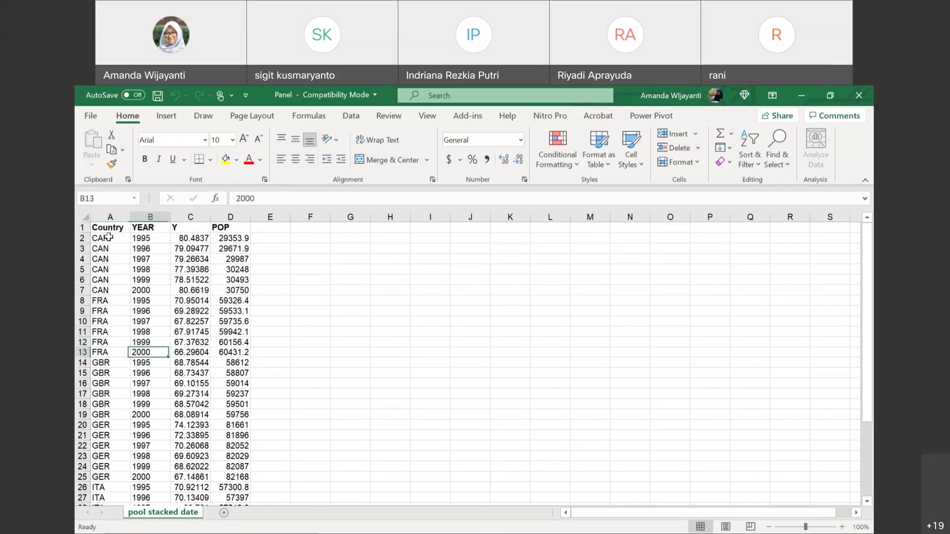
pyautogui.press('Left')
pyautogui.press('Down')
pyautogui.press('Down')
pyautogui.press('Down')
pyautogui.press('Down')
pyautogui.press('Down')
pyautogui.press('Down')
pyautogui.press('Down')
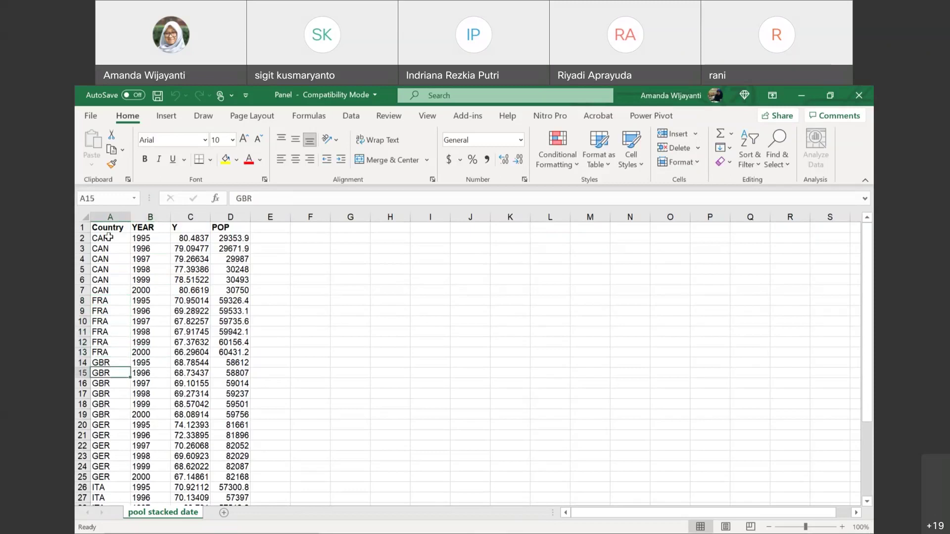
pyautogui.press('Up')
pyautogui.press('Right')
pyautogui.press('Down')
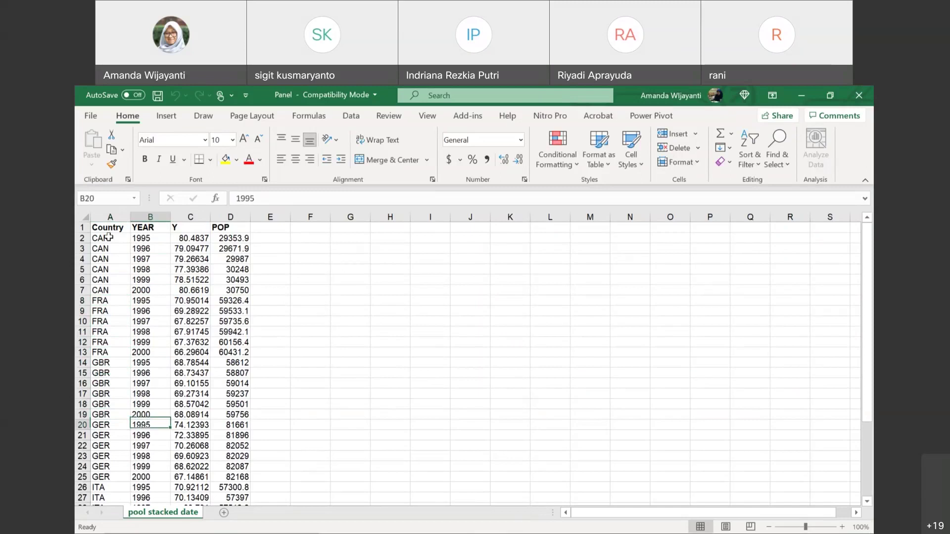
pyautogui.scroll(-6, 158, 308)
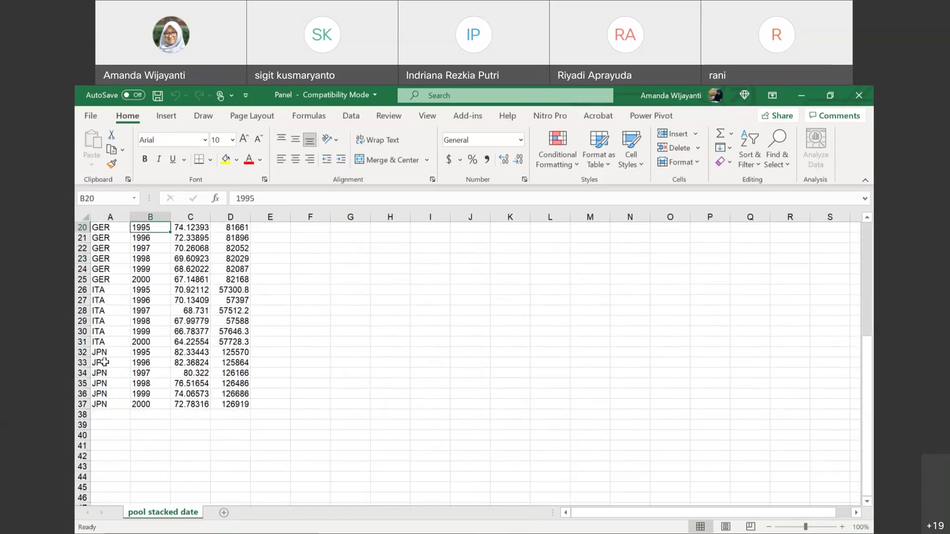
pyautogui.click(105, 363)
pyautogui.scroll(6, 149, 360)
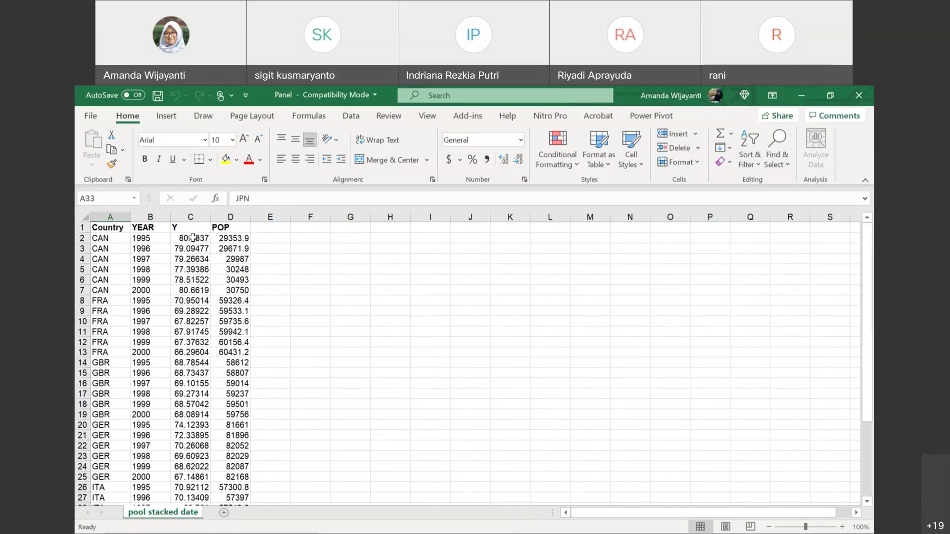
# Inspect the Y and POP values for CAN in 1995 and 1997, and the FRA Y value for 1997
pyautogui.click(193, 238)
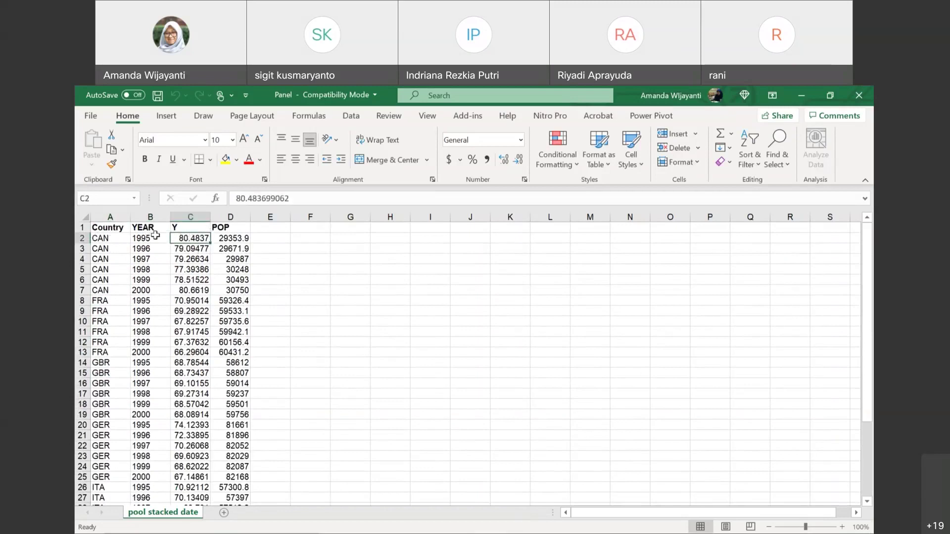
pyautogui.click(237, 238)
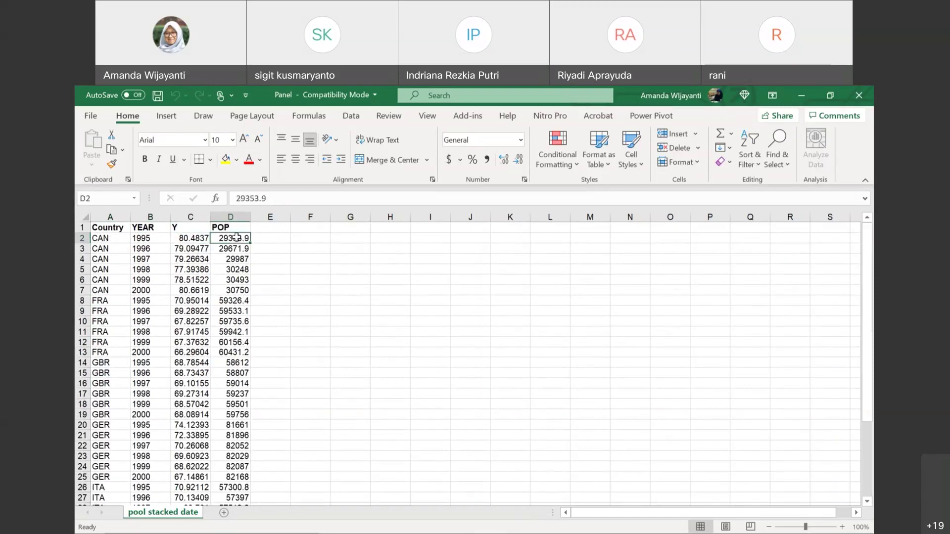
pyautogui.click(179, 259)
pyautogui.click(227, 259)
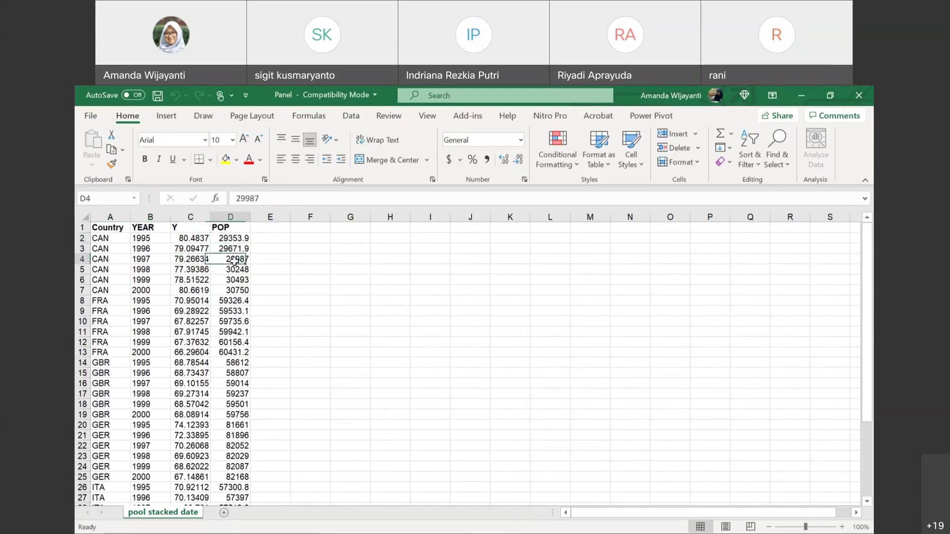
pyautogui.click(192, 261)
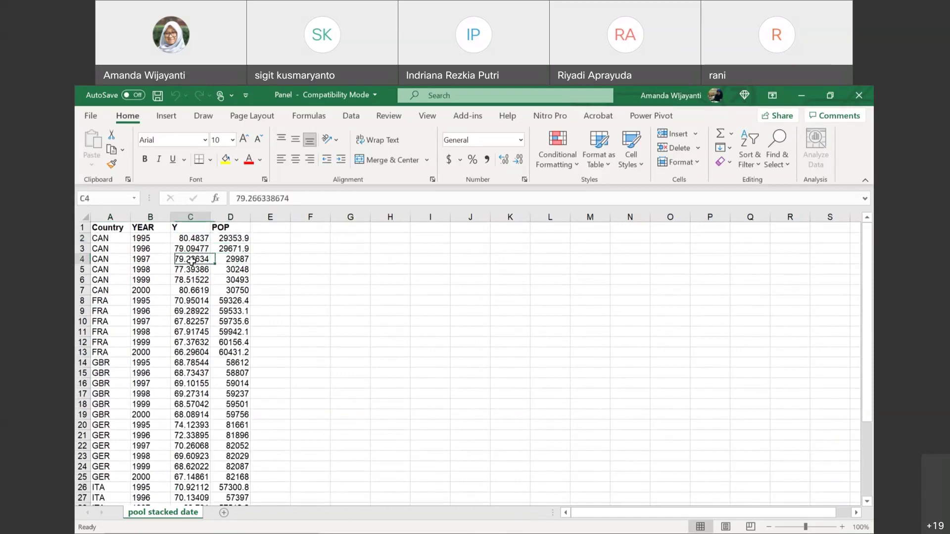
pyautogui.click(245, 258)
pyautogui.click(182, 322)
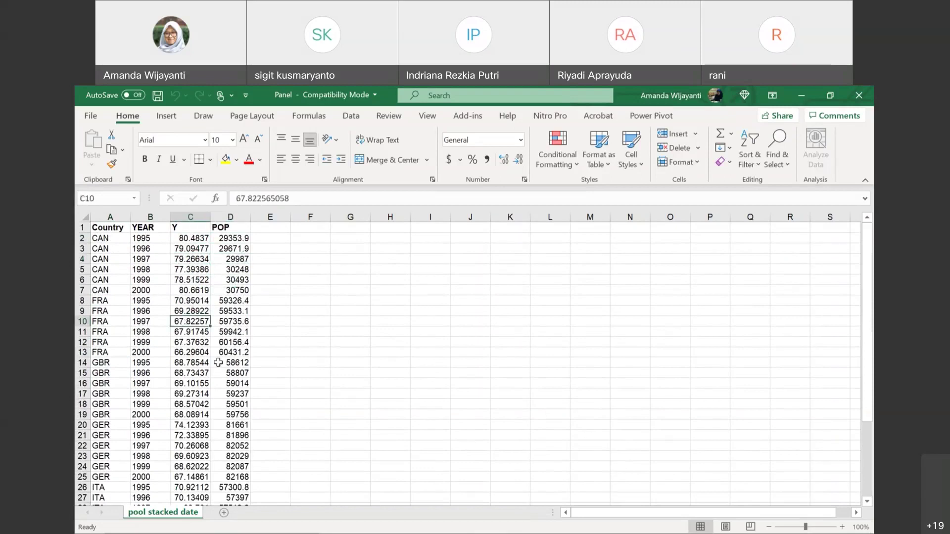
# Inspect the country, year, Y and POP entries of the last JPN row, for the year 2000
pyautogui.scroll(-11, 198, 336)
pyautogui.scroll(3, 170, 303)
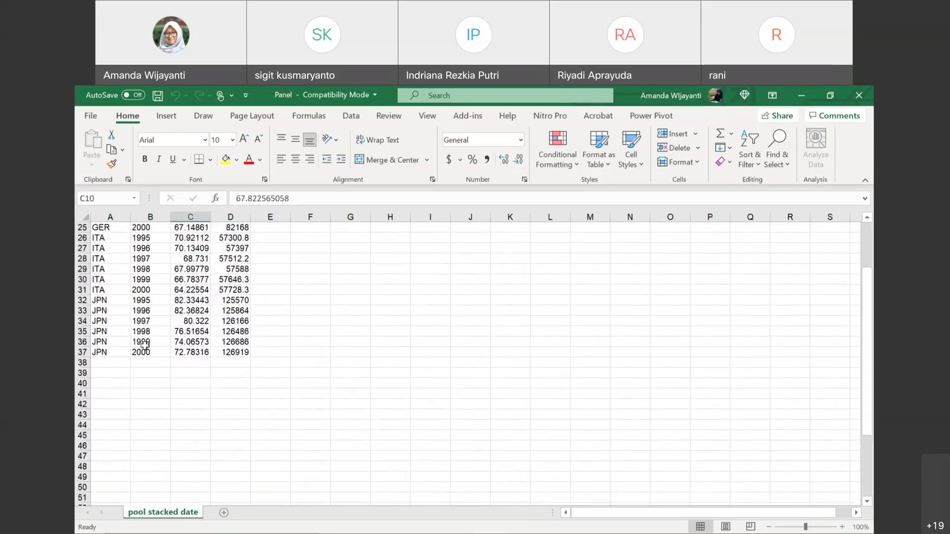
pyautogui.click(105, 354)
pyautogui.click(187, 355)
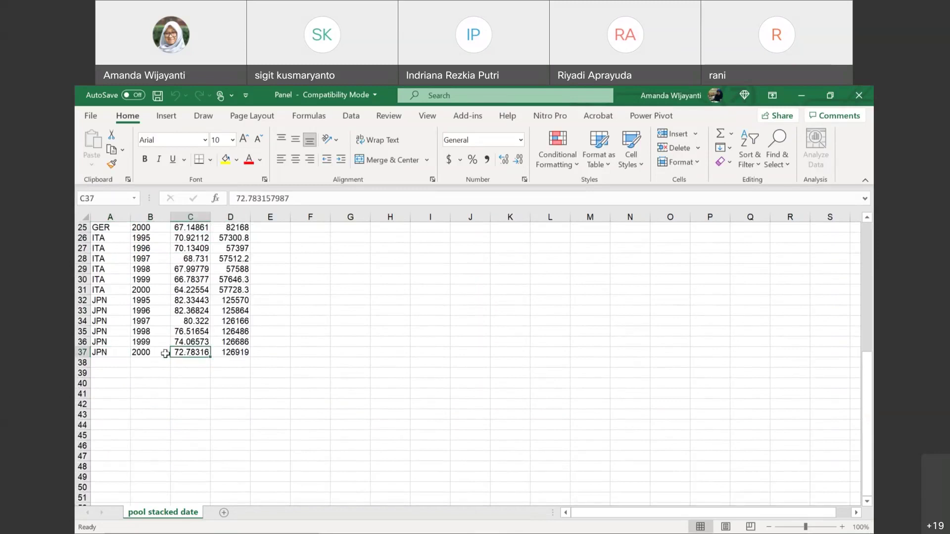
pyautogui.click(155, 352)
pyautogui.click(229, 354)
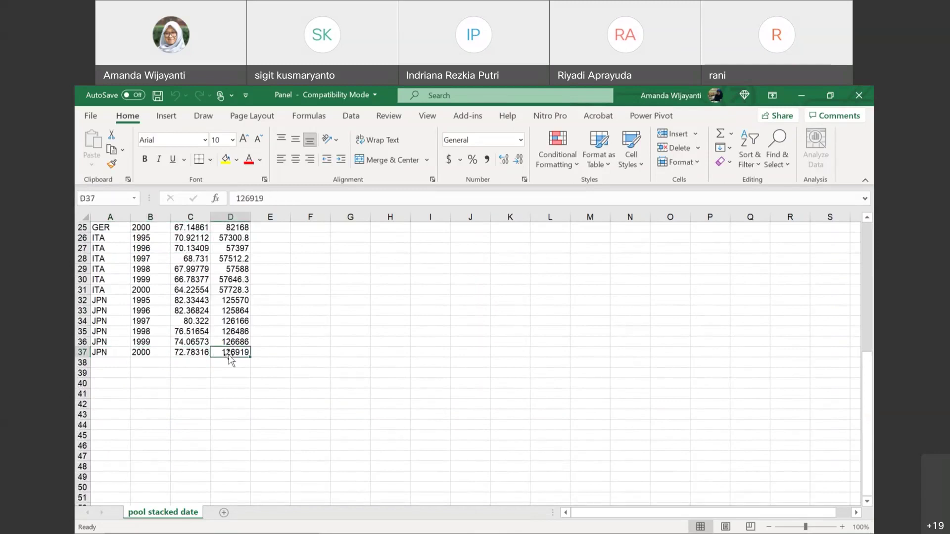
# Switch to EViews and open the Panel Excel file from the 02 workfiles folder as a foreign data workfile
pyautogui.scroll(8, 327, 360)
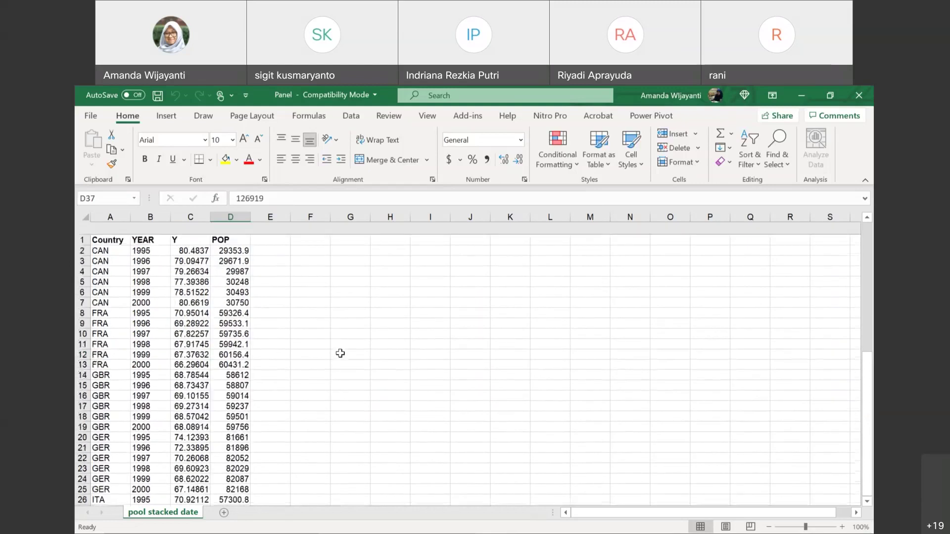
pyautogui.moveTo(483, 504)
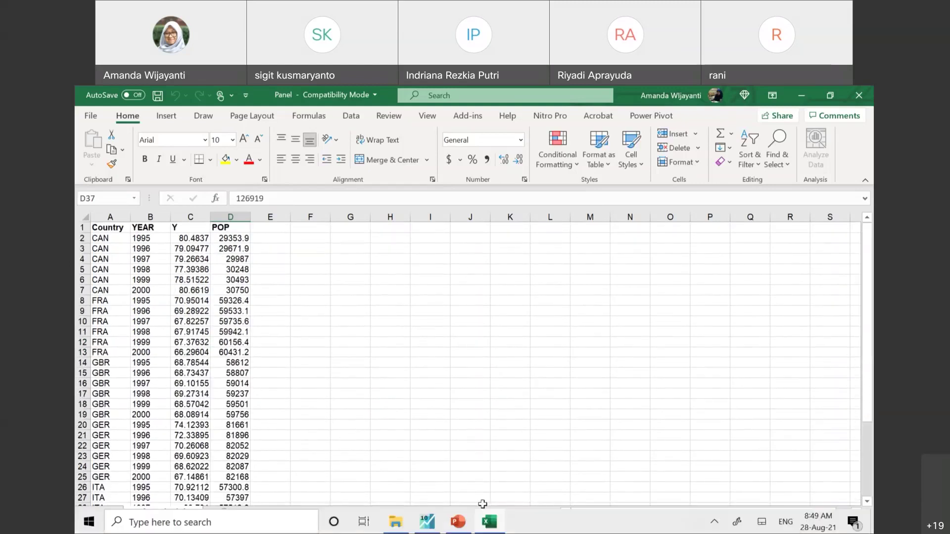
pyautogui.click(426, 525)
pyautogui.click(215, 115)
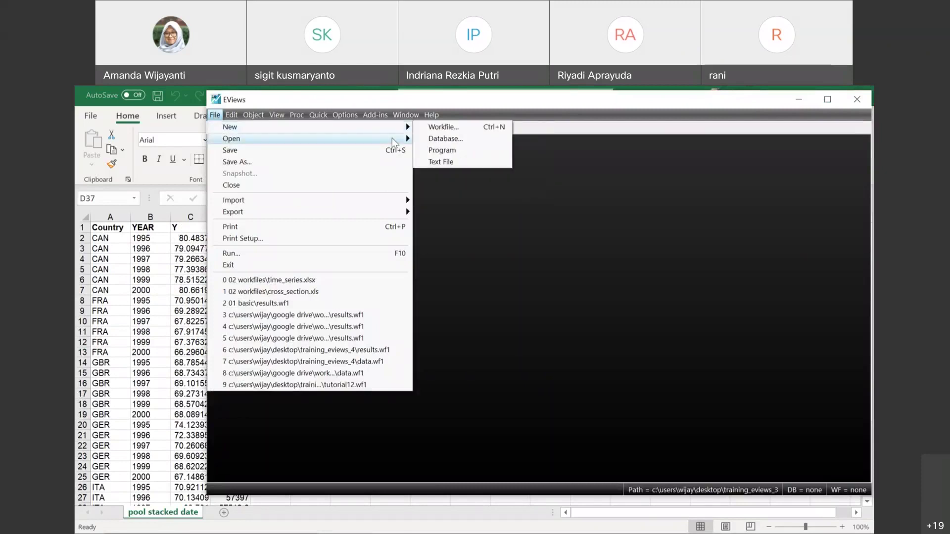
pyautogui.moveTo(393, 141)
pyautogui.click(469, 155)
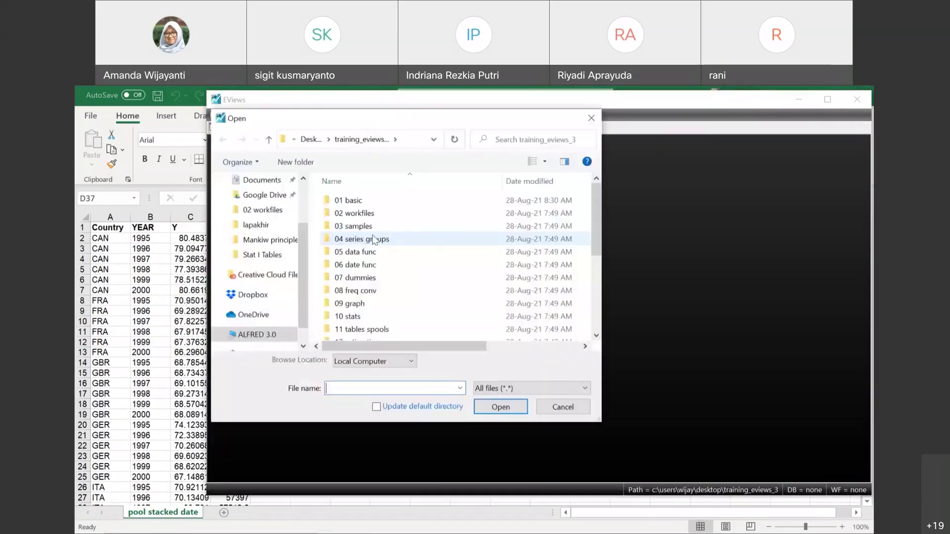
pyautogui.doubleClick(363, 218)
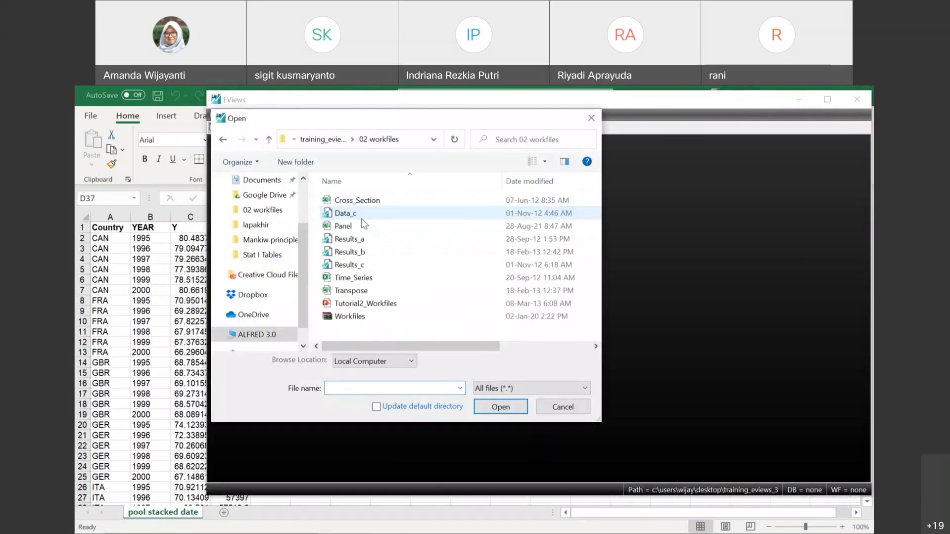
pyautogui.click(361, 227)
pyautogui.click(500, 407)
# Finish the Excel import with one header line and the Names only header type, creating the panel workfile
pyautogui.click(622, 412)
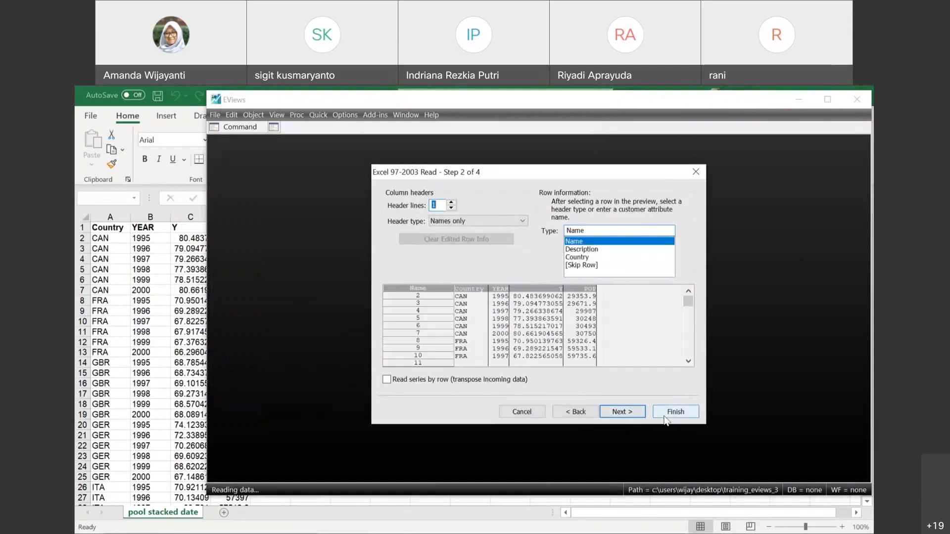
pyautogui.click(666, 420)
pyautogui.click(564, 316)
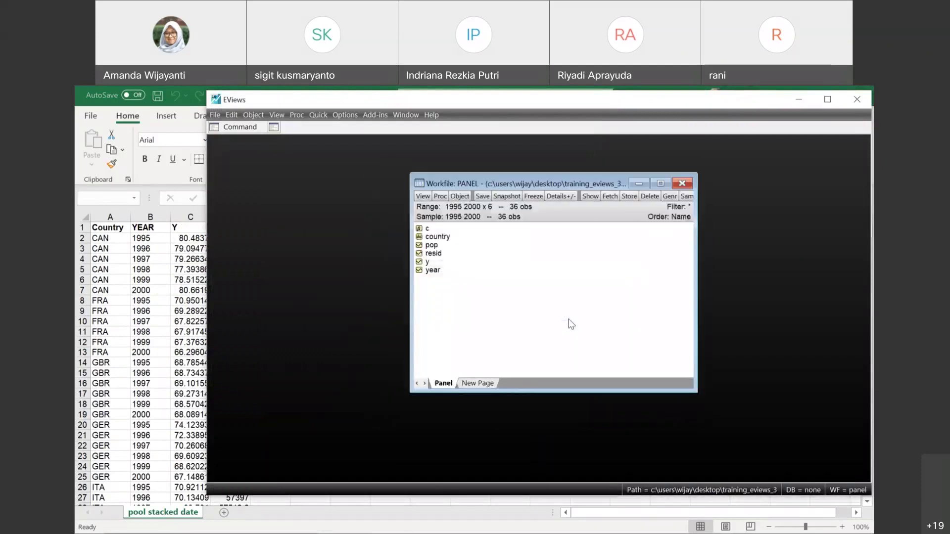
# View the country alpha series of the panel workfile and close its window
pyautogui.click(435, 239)
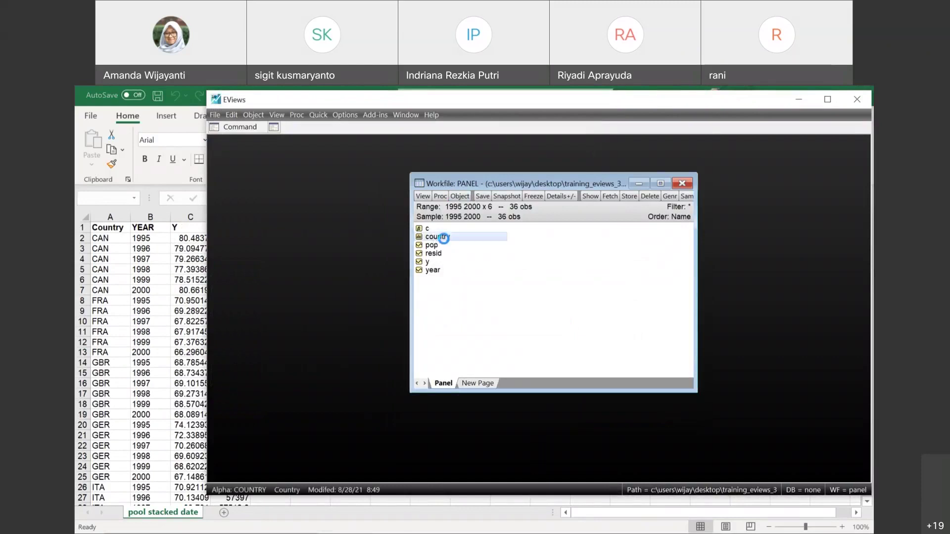
pyautogui.doubleClick(444, 239)
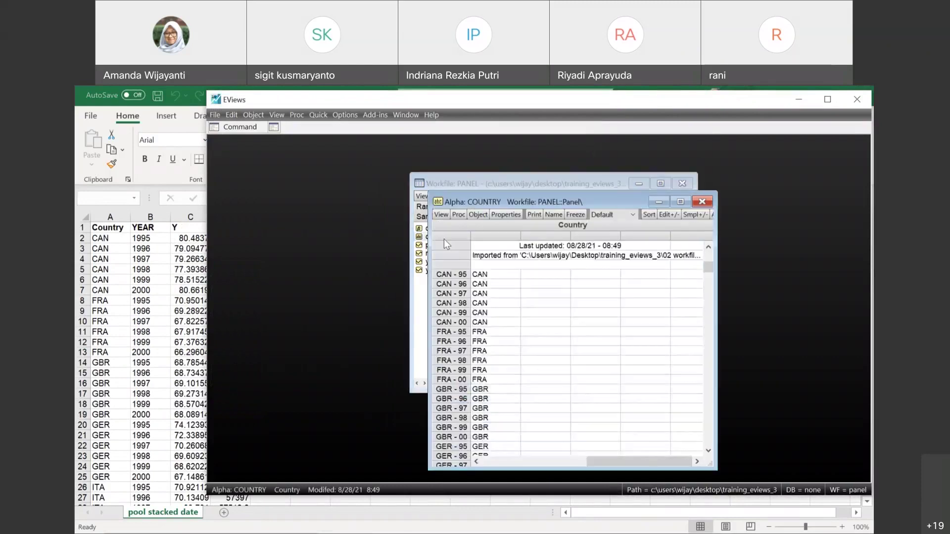
pyautogui.click(703, 201)
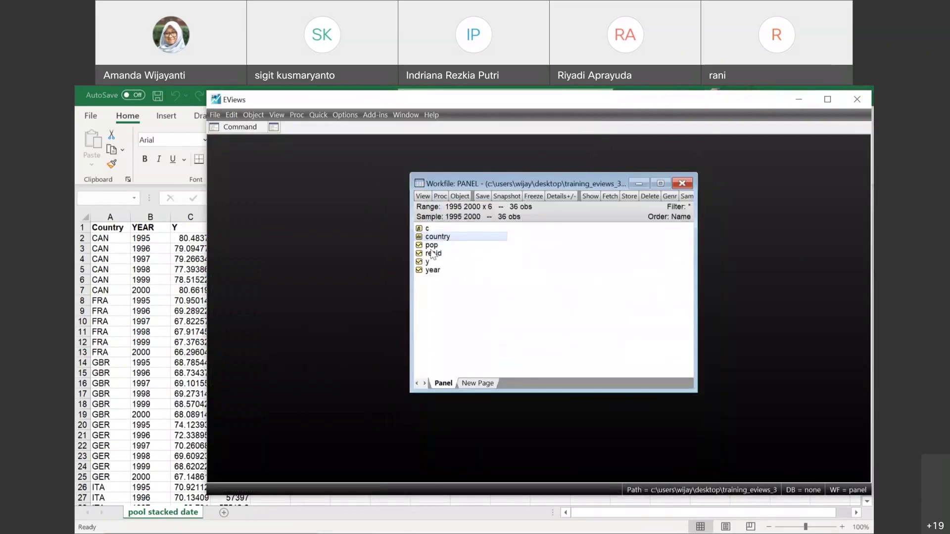
# Examine the y series by country and year from the CAN observations down to the JPN ones, and close its window
pyautogui.doubleClick(432, 264)
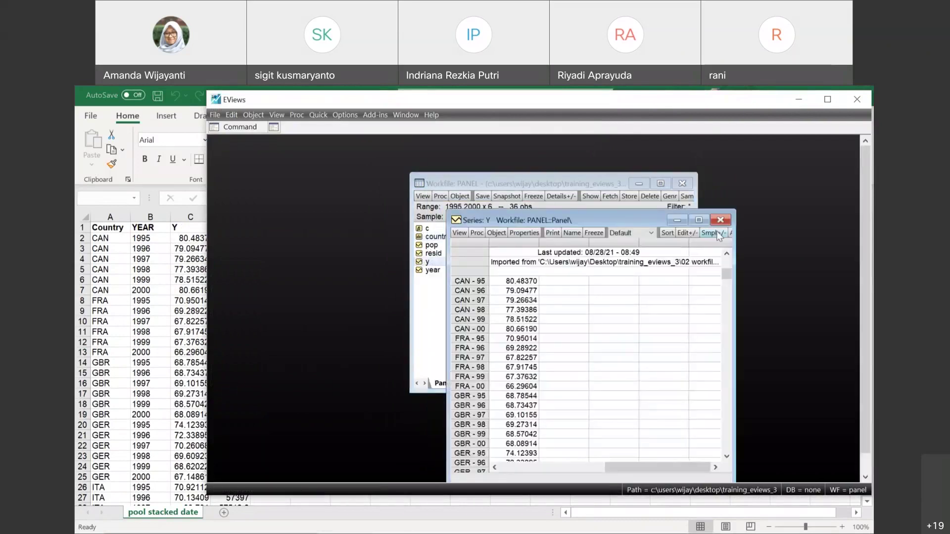
pyautogui.click(479, 284)
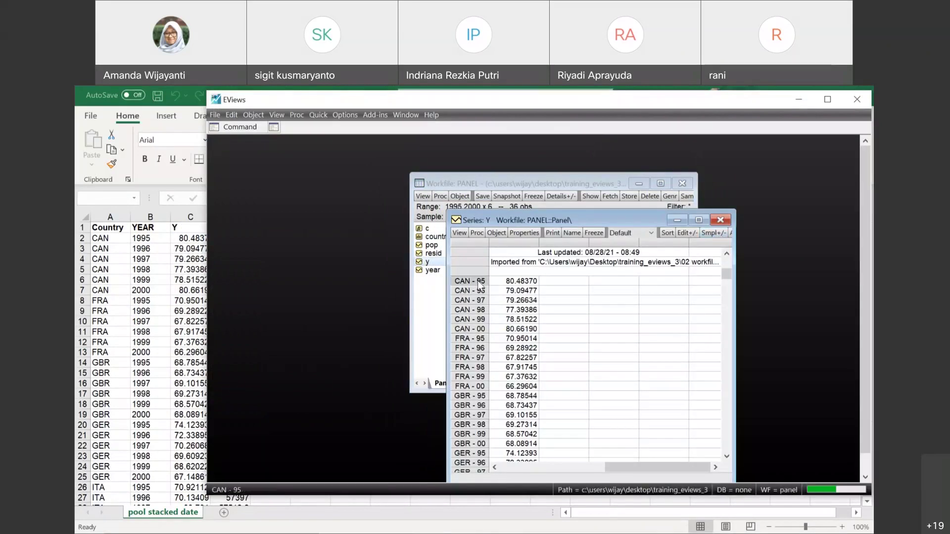
pyautogui.press('Down')
pyautogui.press('Down')
pyautogui.press('Down')
pyautogui.press('Down')
pyautogui.press('Down')
pyautogui.press('Down')
pyautogui.press('Down')
pyautogui.press('Down')
pyautogui.press('Down')
pyautogui.press('Down')
pyautogui.press('Down')
pyautogui.press('Down')
pyautogui.press('Down')
pyautogui.press('Down')
pyautogui.press('Down')
pyautogui.press('Down')
pyautogui.press('Down')
pyautogui.press('Down')
pyautogui.press('Down')
pyautogui.press('Down')
pyautogui.press('Down')
pyautogui.press('Down')
pyautogui.press('Down')
pyautogui.press('Down')
pyautogui.press('Down')
pyautogui.press('Down')
pyautogui.press('Down')
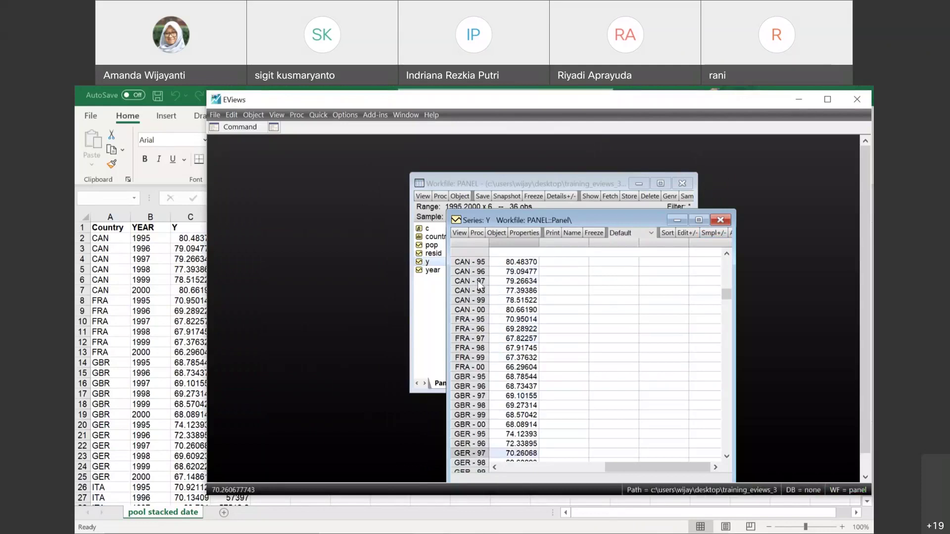
pyautogui.press('Down')
pyautogui.press('Down')
pyautogui.press('Down')
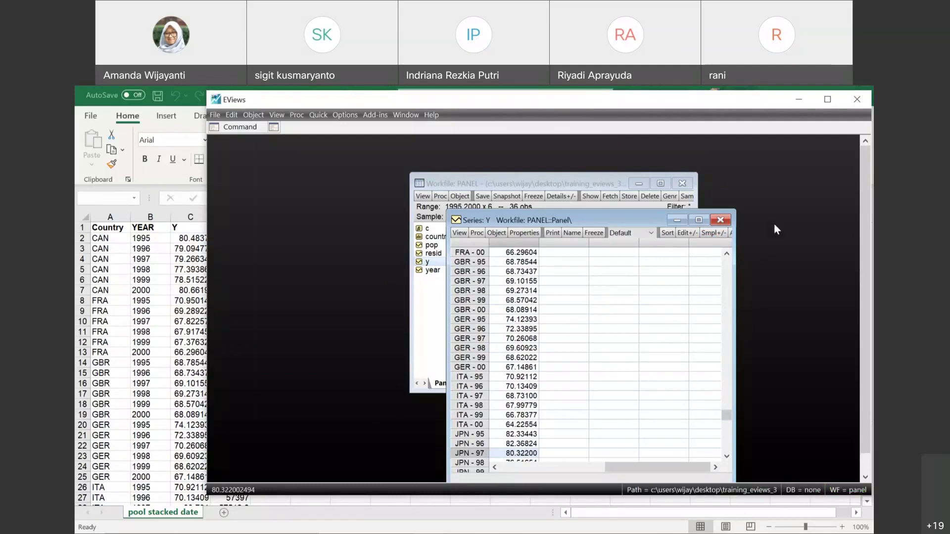
pyautogui.click(726, 222)
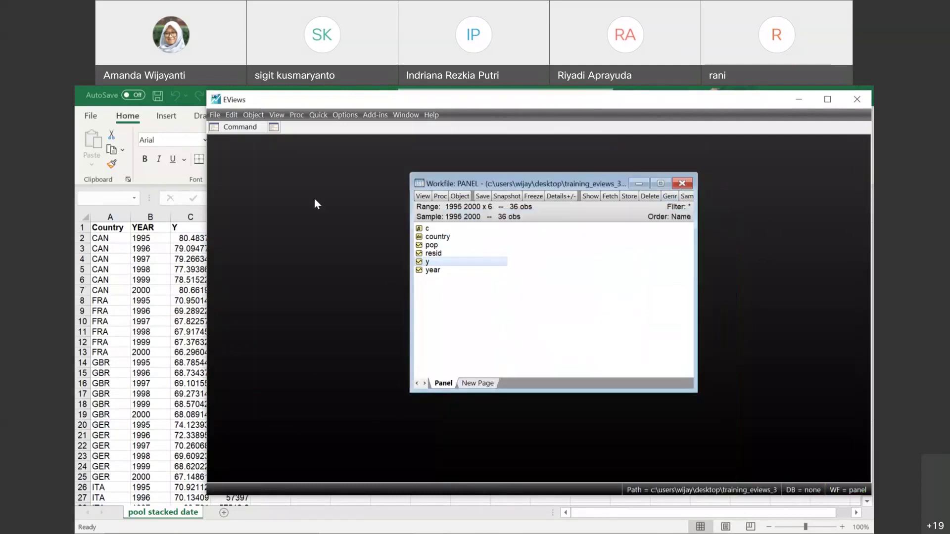
# Switch to Excel and close the Panel workbook
pyautogui.click(148, 256)
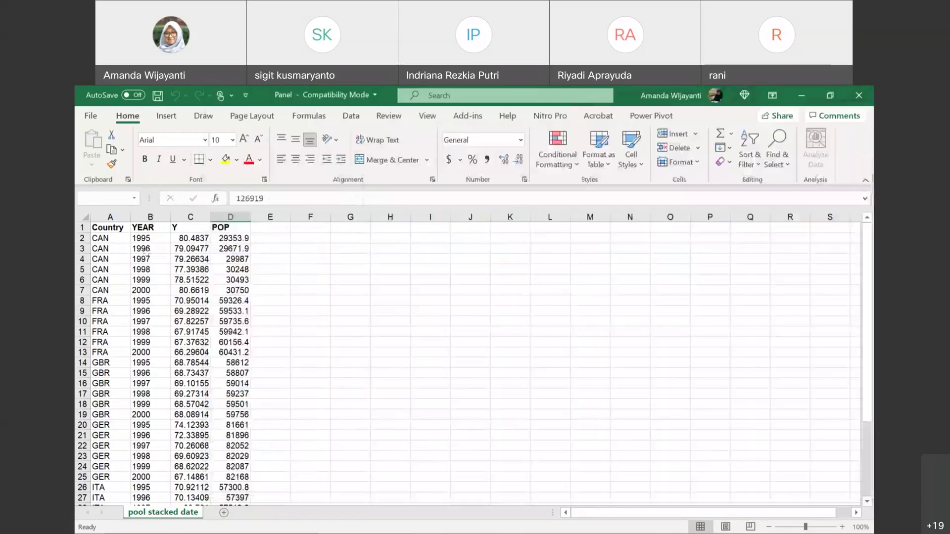
pyautogui.moveTo(456, 527)
pyautogui.click(859, 95)
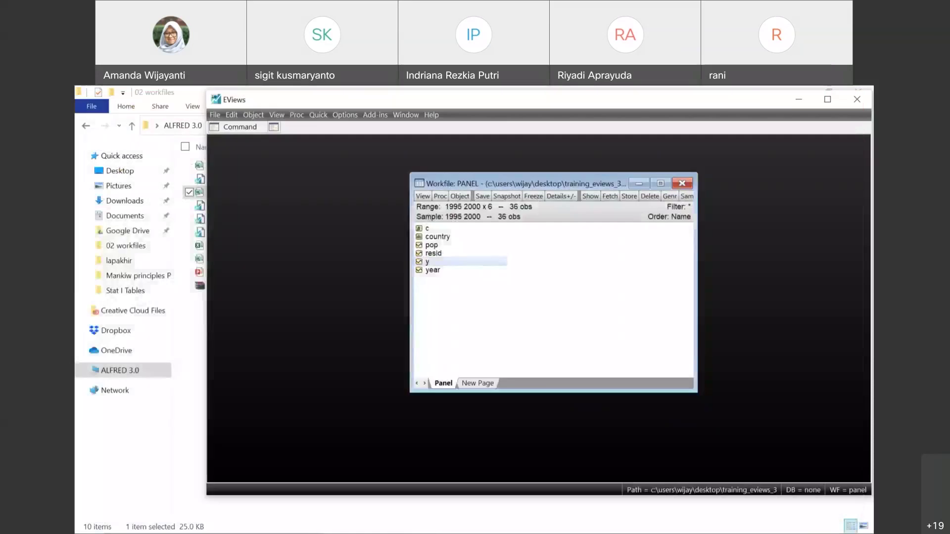
# Check the PowerPoint slide on the ways to open a file as a workfile and return to EViews
pyautogui.moveTo(430, 524)
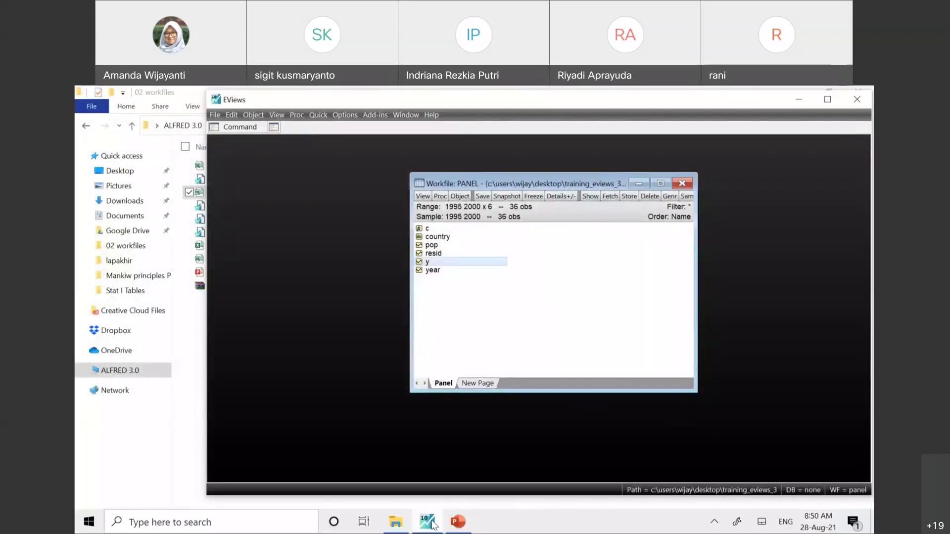
pyautogui.click(431, 523)
pyautogui.click(455, 522)
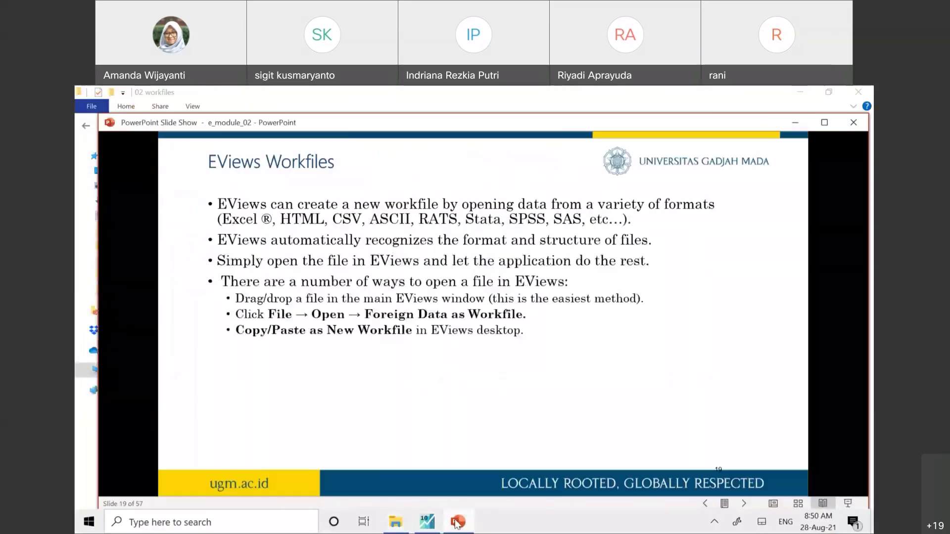
pyautogui.click(430, 524)
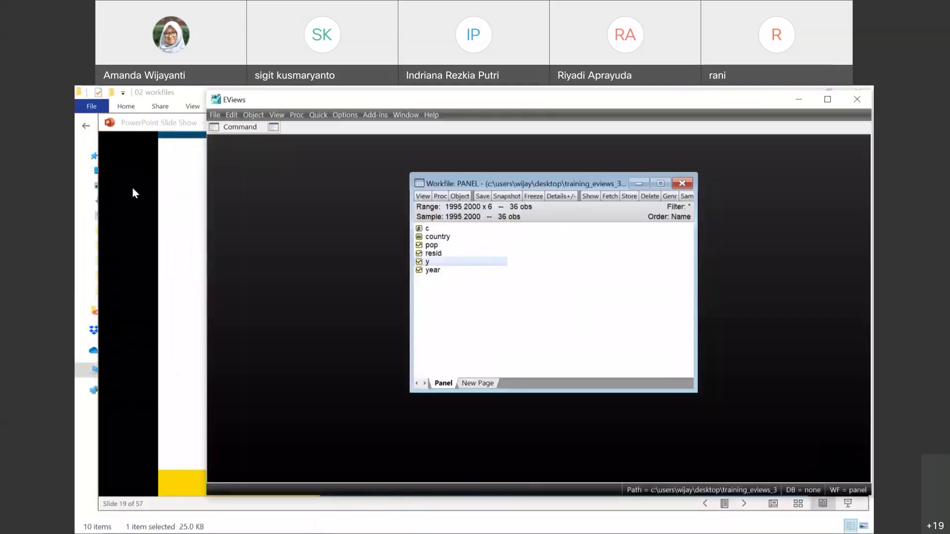
# Switch to the PowerPoint slide show and review the slides from the EViews workfiles overview through the time series import in Example 2
pyautogui.click(132, 189)
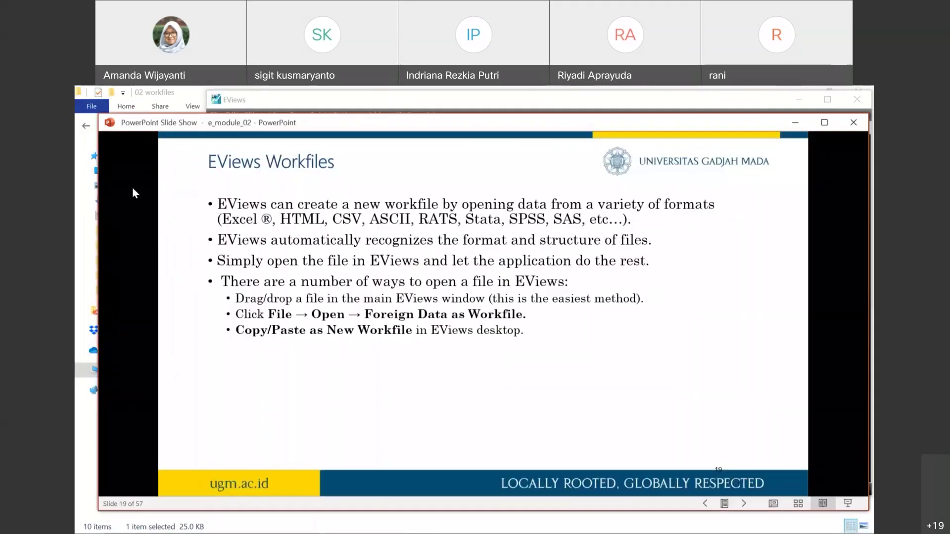
pyautogui.click(132, 189)
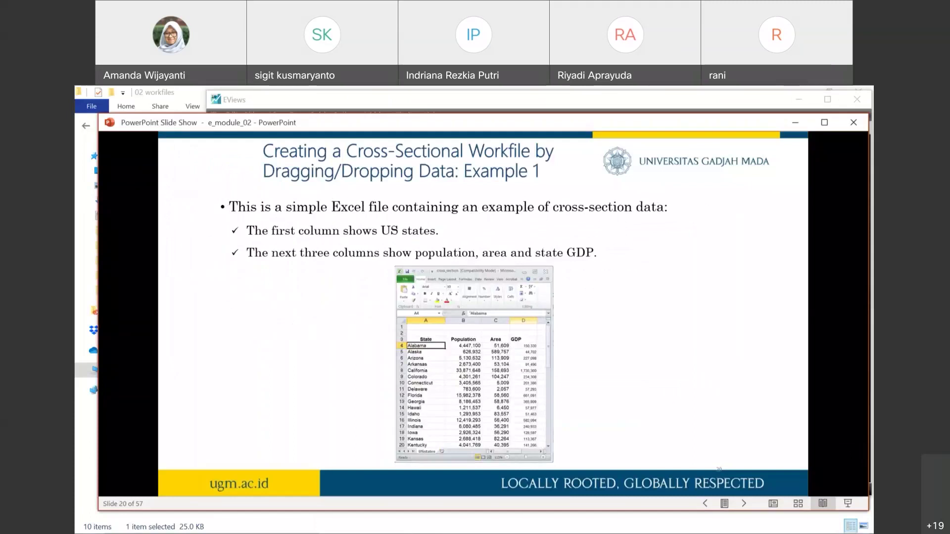
pyautogui.press('Right')
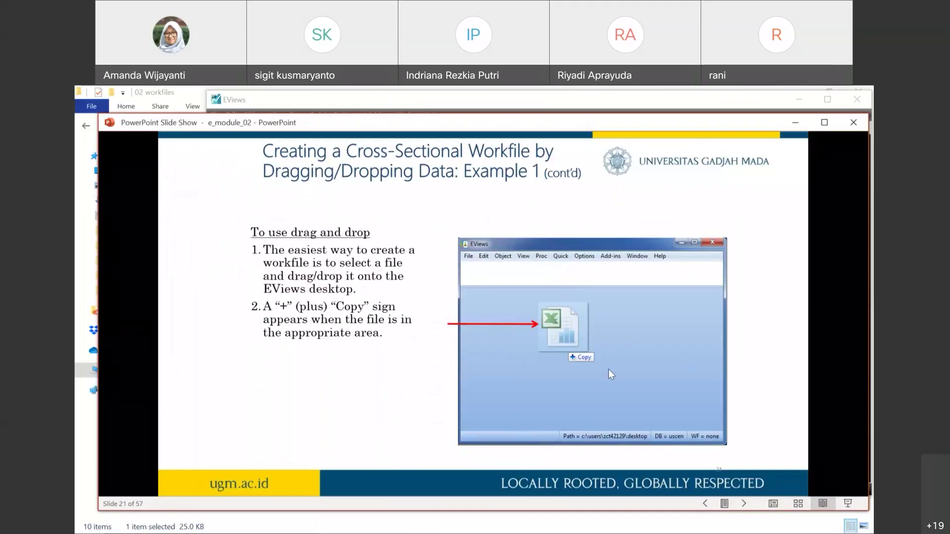
pyautogui.press('Right')
pyautogui.press('Right')
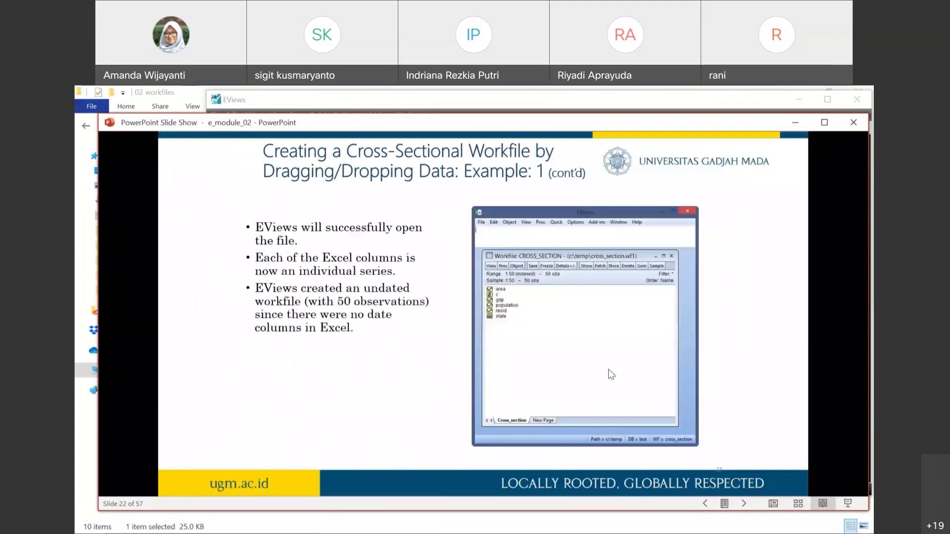
pyautogui.press('Right')
pyautogui.press('Right')
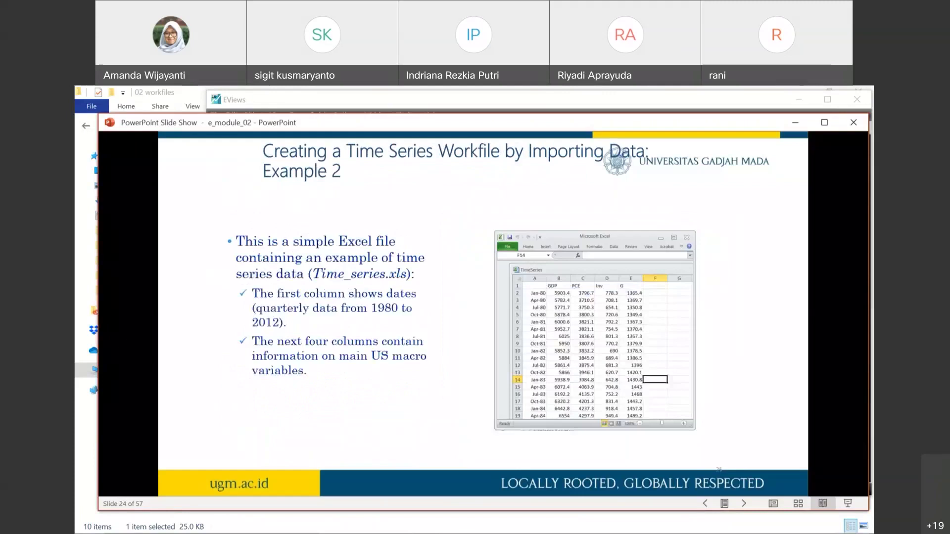
pyautogui.press('Right')
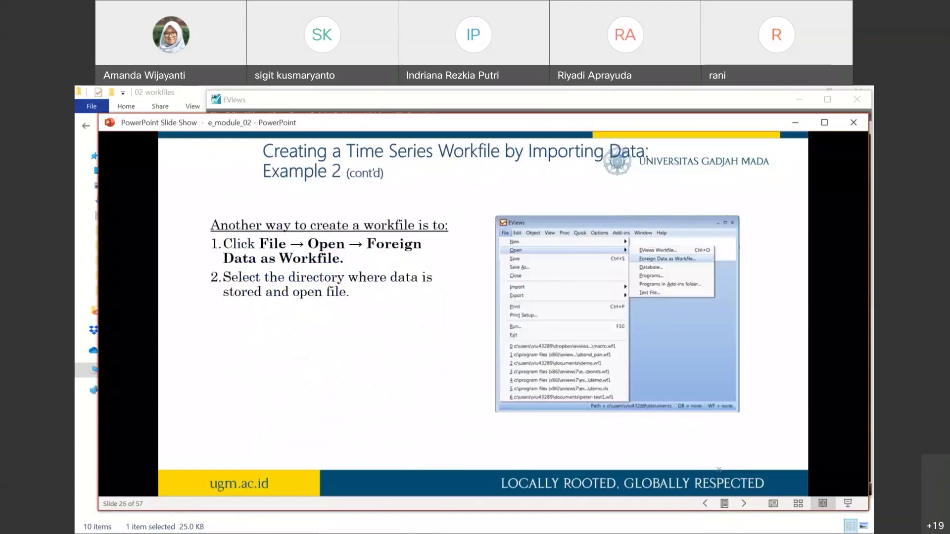
# Go back through the slides to Example 1 on creating a cross-sectional workfile by dragging and dropping data
pyautogui.press('Left')
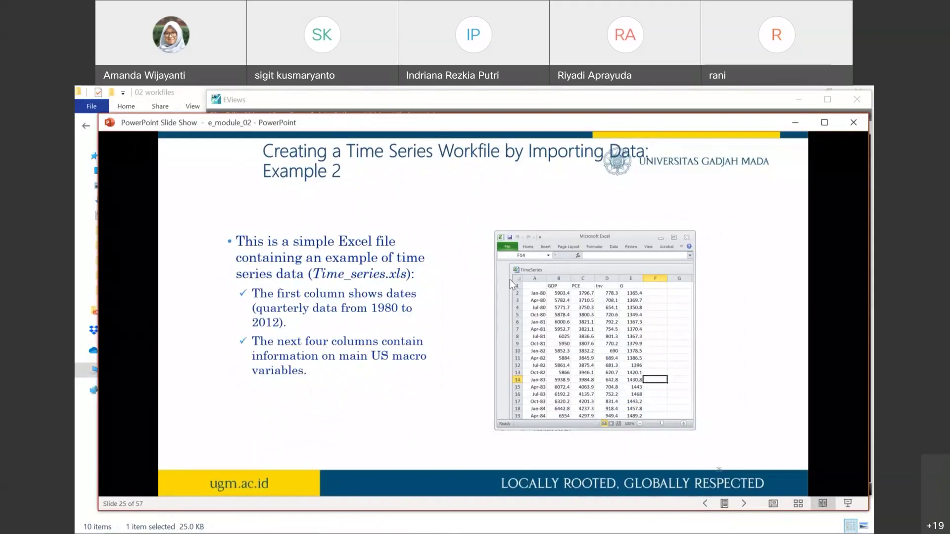
pyautogui.press('Left')
pyautogui.press('Left')
pyautogui.press('Left')
pyautogui.press('Left')
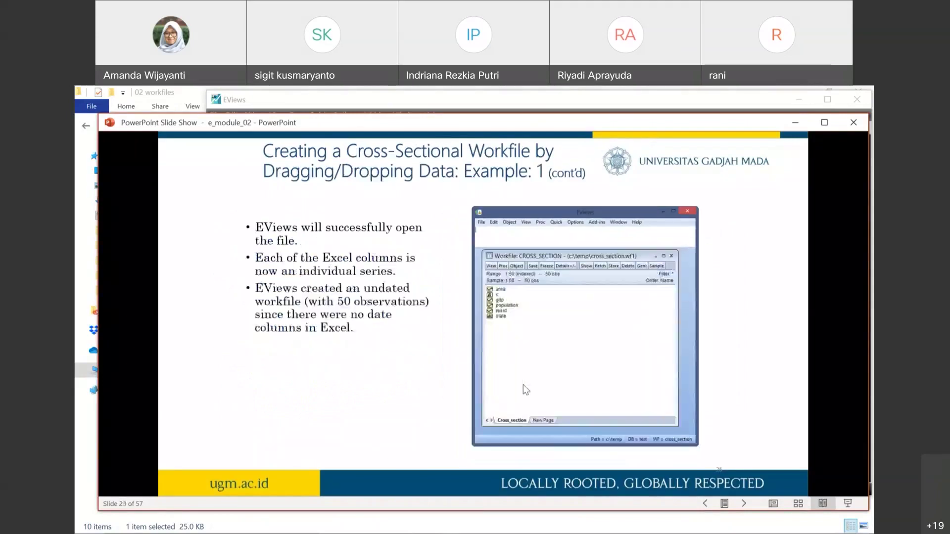
pyautogui.press('Left')
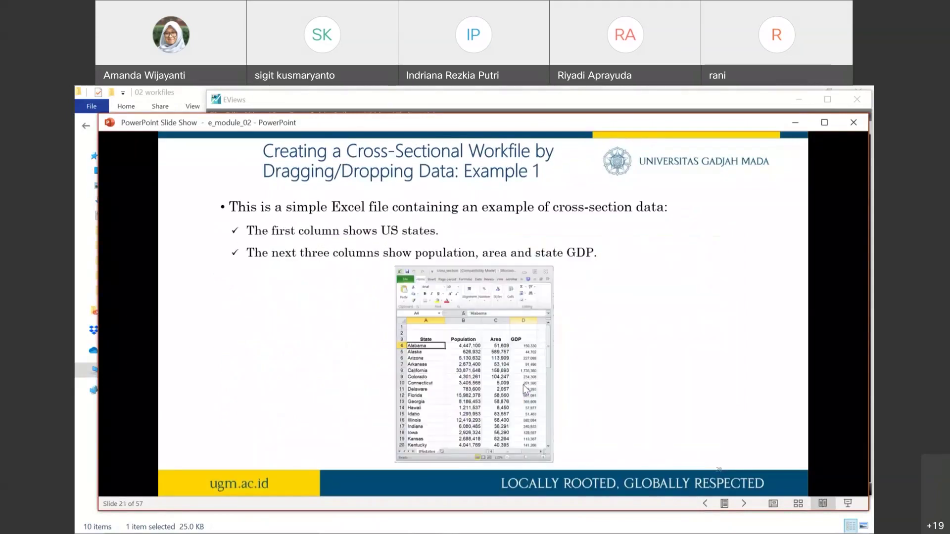
# Review the slides on the time series import in Example 2 and the panel data copy/paste in Example 3
pyautogui.press('Right')
pyautogui.press('Right')
pyautogui.press('Right')
pyautogui.press('Right')
pyautogui.press('Right')
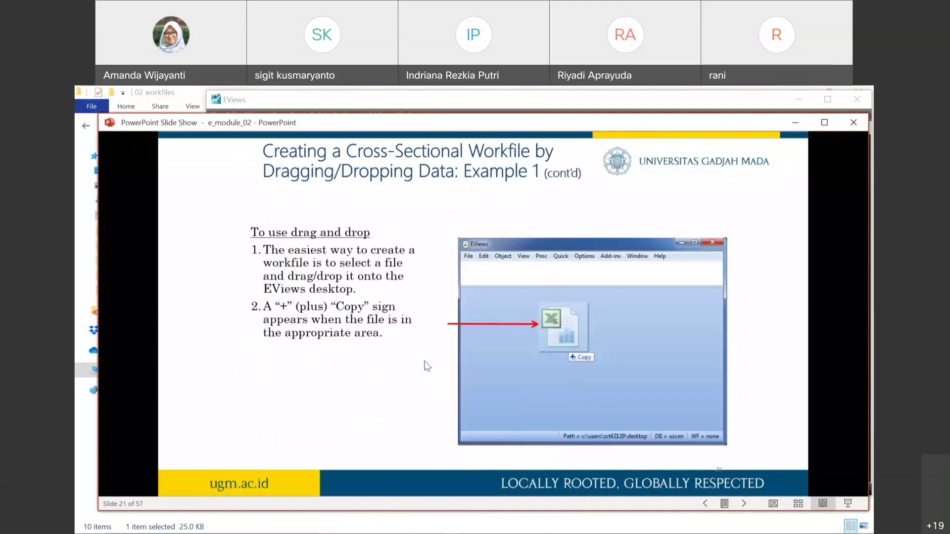
pyautogui.press('Right')
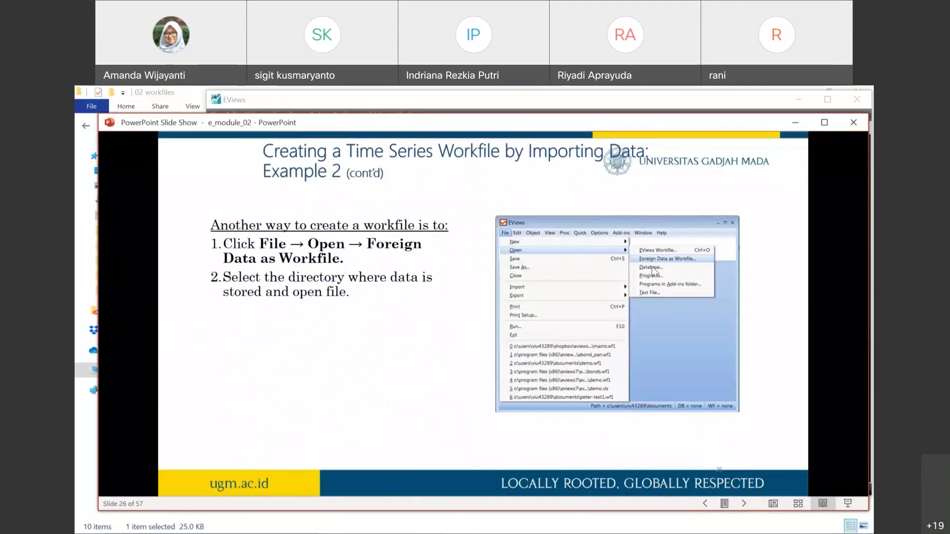
pyautogui.press('Right')
pyautogui.press('Right')
pyautogui.press('Right')
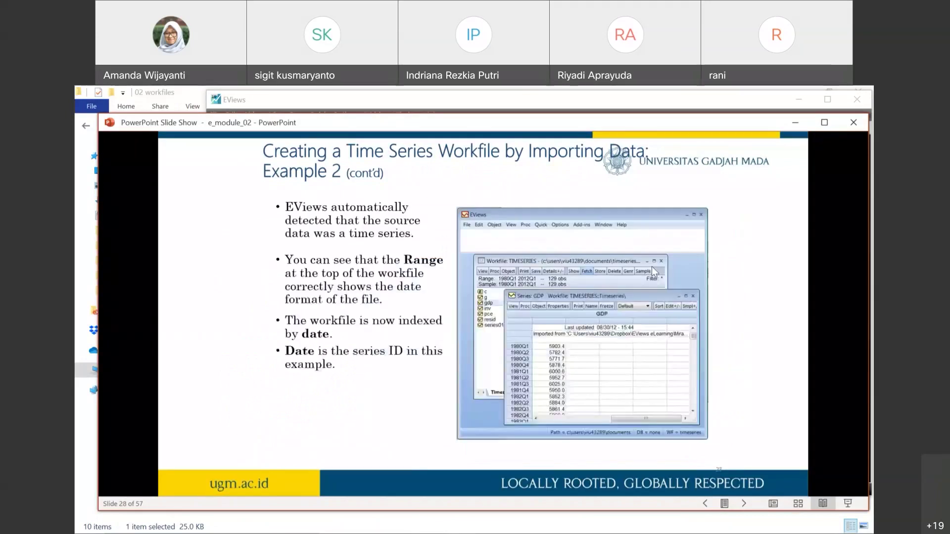
pyautogui.press('Right')
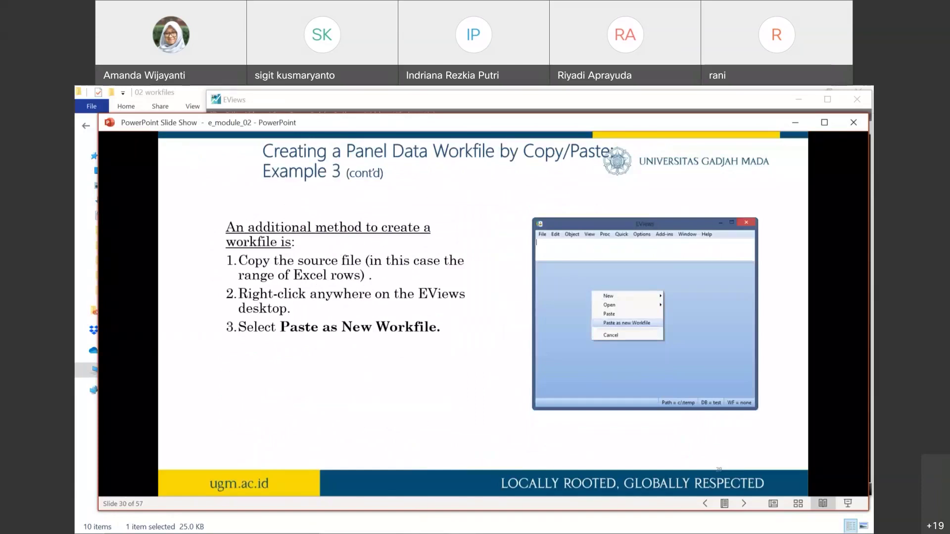
pyautogui.press('Left')
pyautogui.press('Right')
# Minimize the slide show and copy the Cross_Section Excel file from the 02 workfiles folder
pyautogui.click(796, 123)
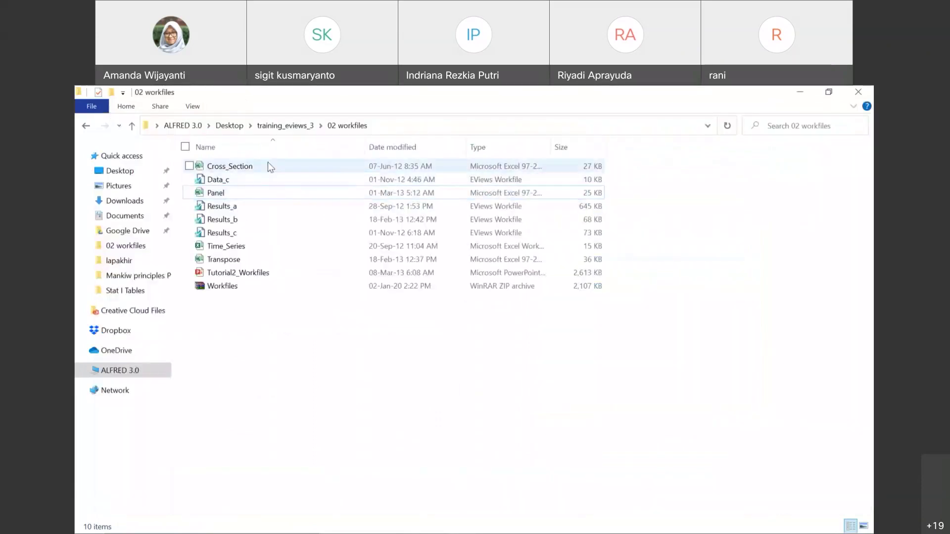
pyautogui.click(243, 165)
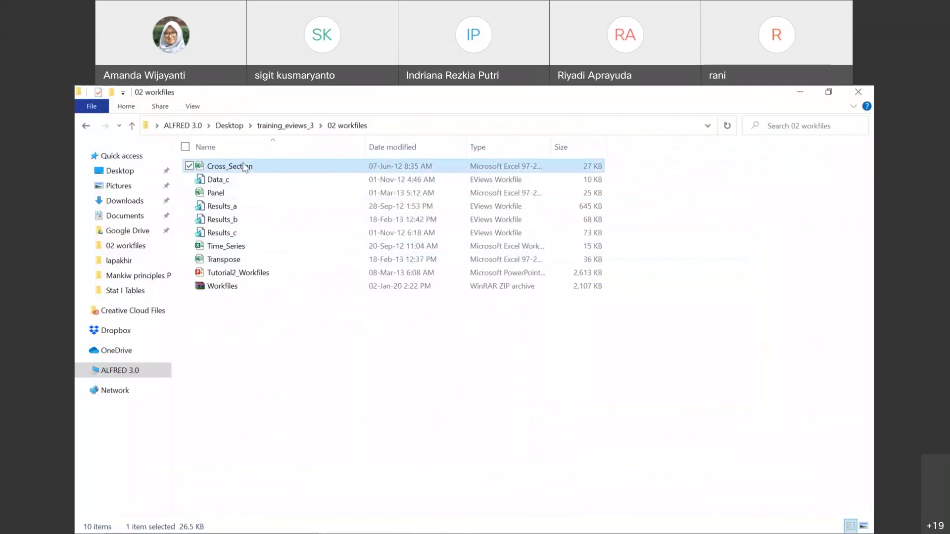
pyautogui.rightClick(243, 167)
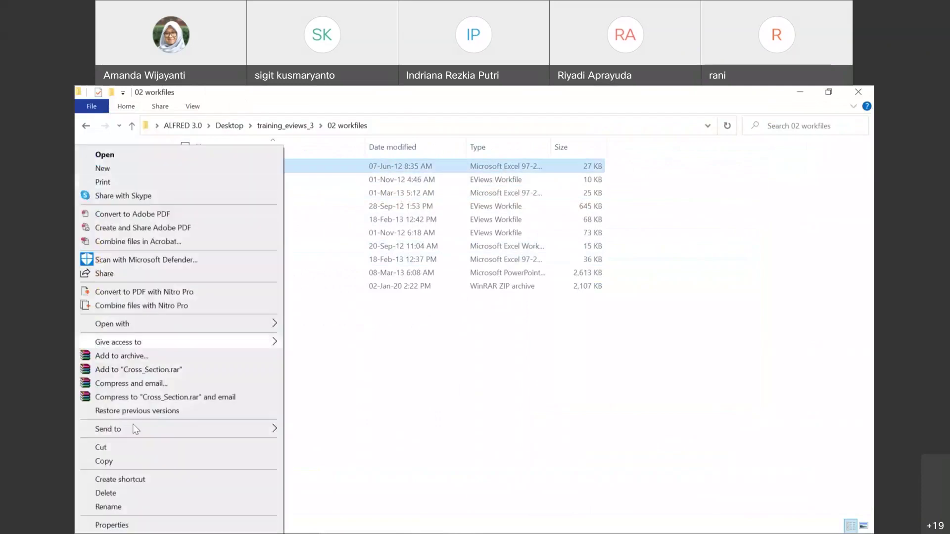
pyautogui.click(103, 461)
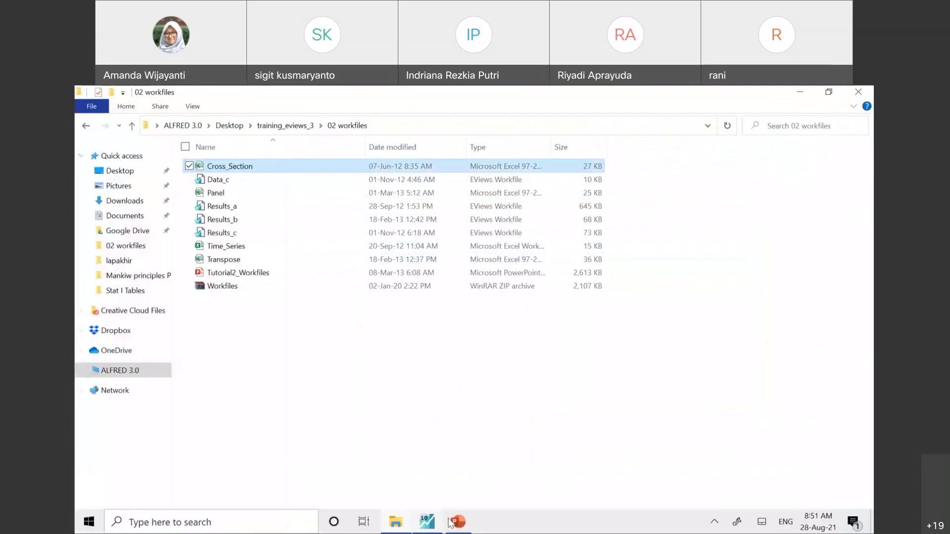
# Switch to EViews and close the PANEL workfile
pyautogui.click(426, 523)
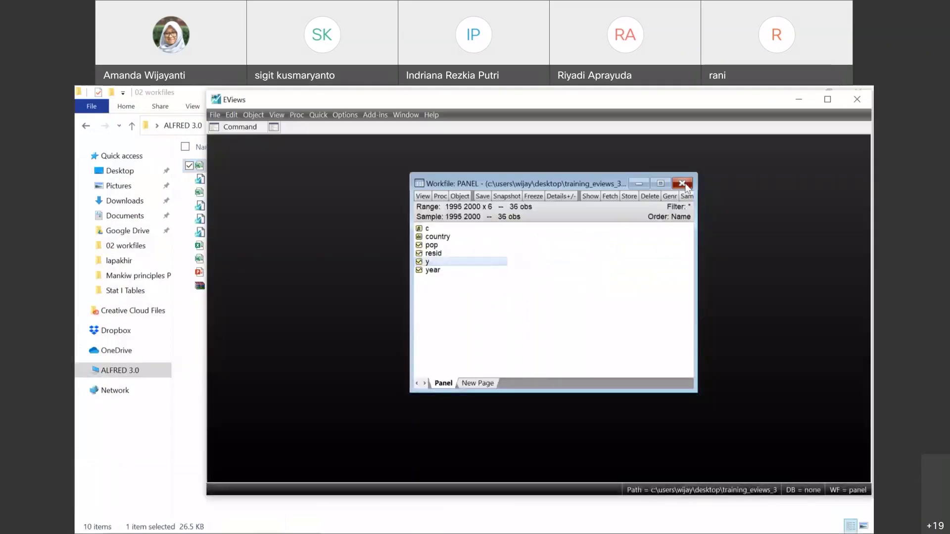
pyautogui.click(682, 183)
pyautogui.click(539, 328)
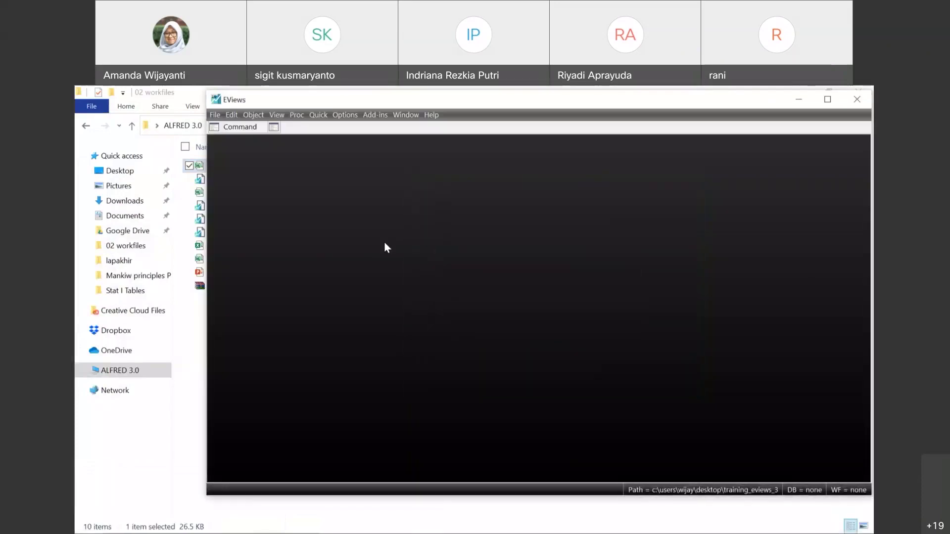
# Paste the copied file as a new workfile using the predefined range USstates, without linking the series to the external source
pyautogui.rightClick(386, 245)
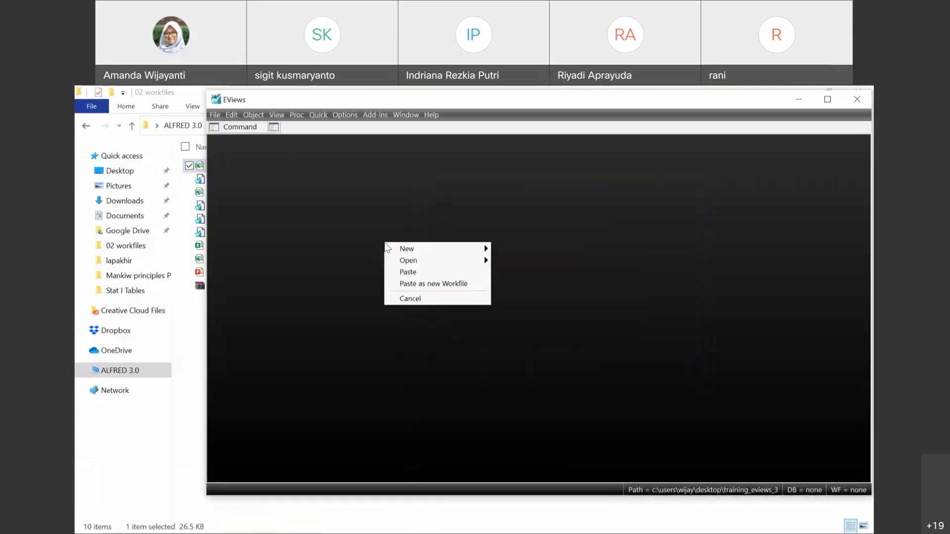
pyautogui.click(414, 286)
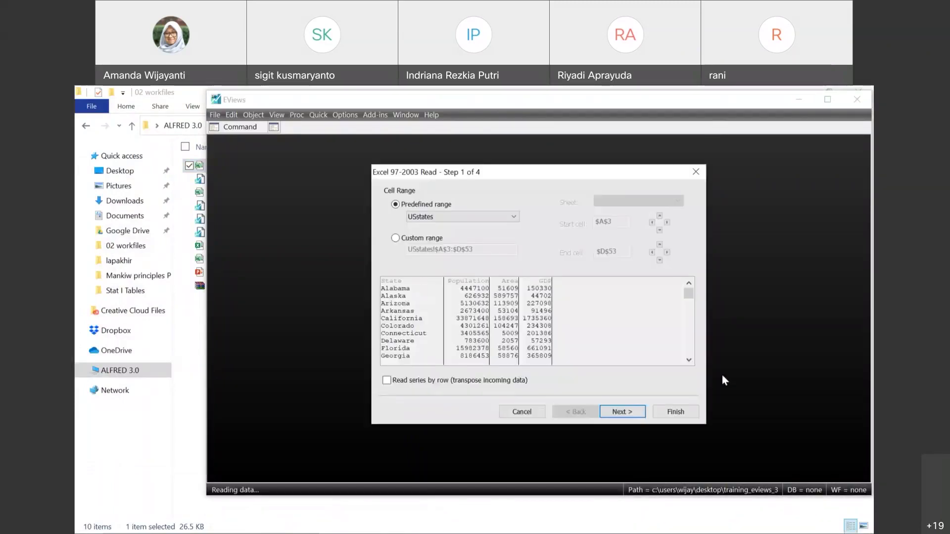
pyautogui.click(682, 412)
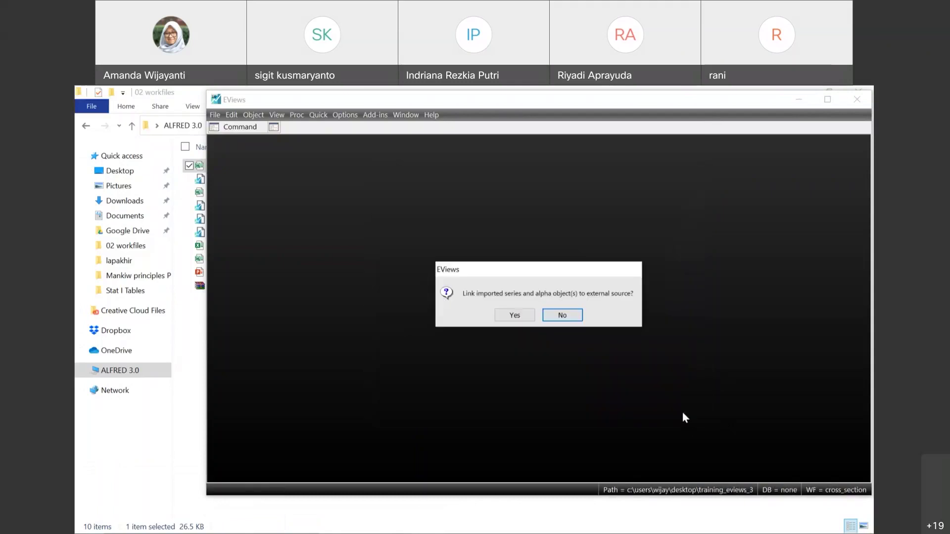
pyautogui.click(562, 315)
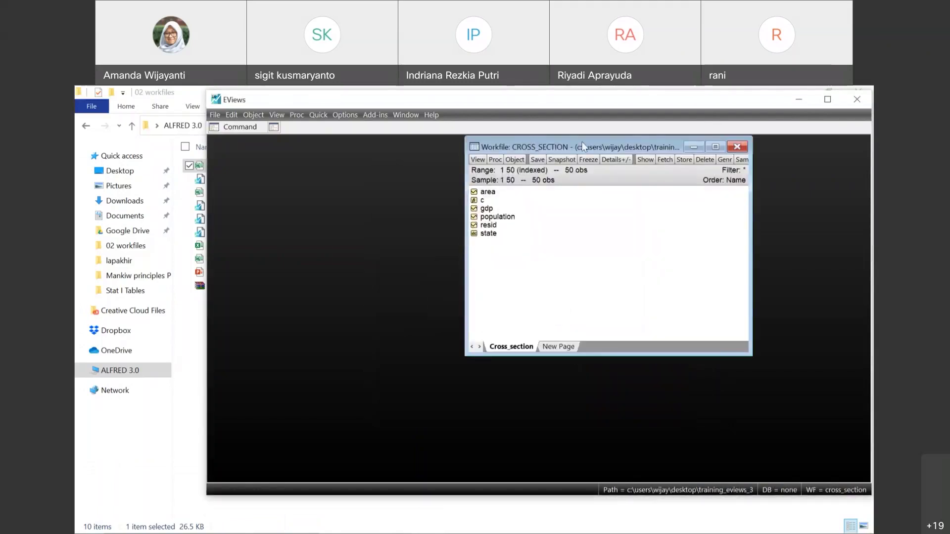
# Close the CROSS_SECTION workfile
pyautogui.click(742, 151)
pyautogui.click(548, 331)
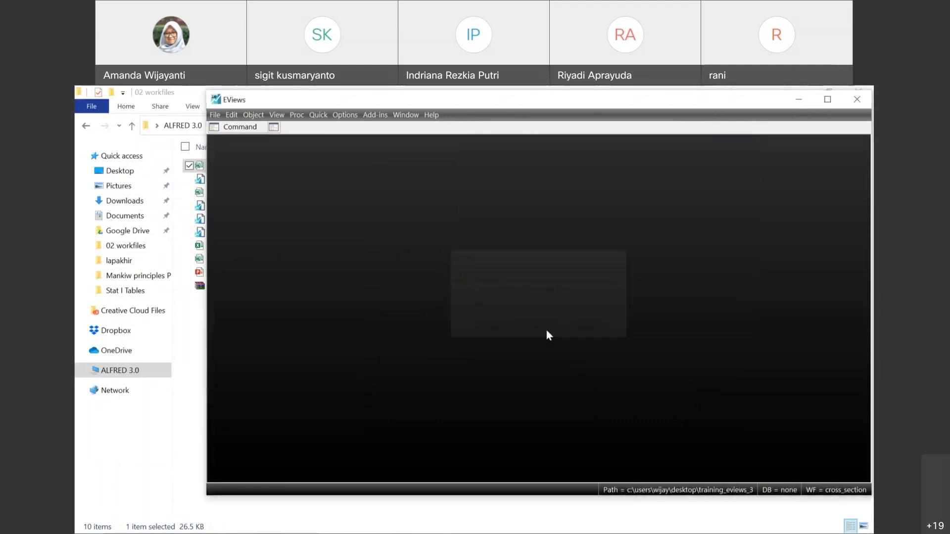
# Switch to the PowerPoint slide show and advance to Example 4 on creating a workfile by command
pyautogui.moveTo(456, 529)
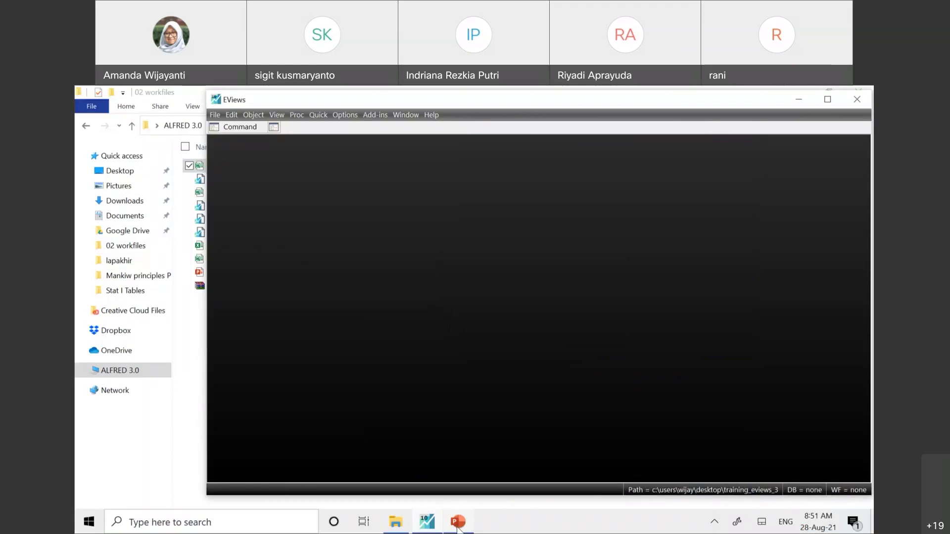
pyautogui.click(458, 524)
pyautogui.click(459, 392)
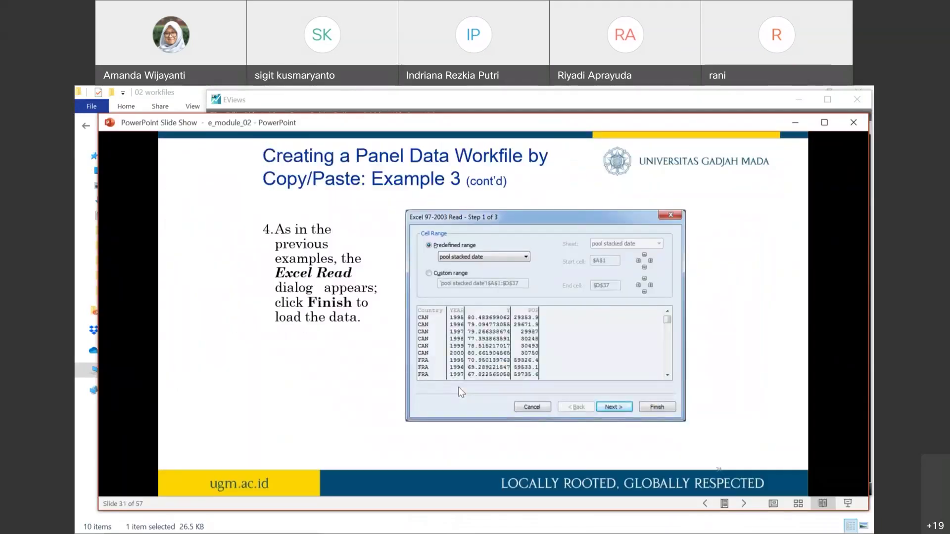
pyautogui.click(458, 388)
pyautogui.press('Right')
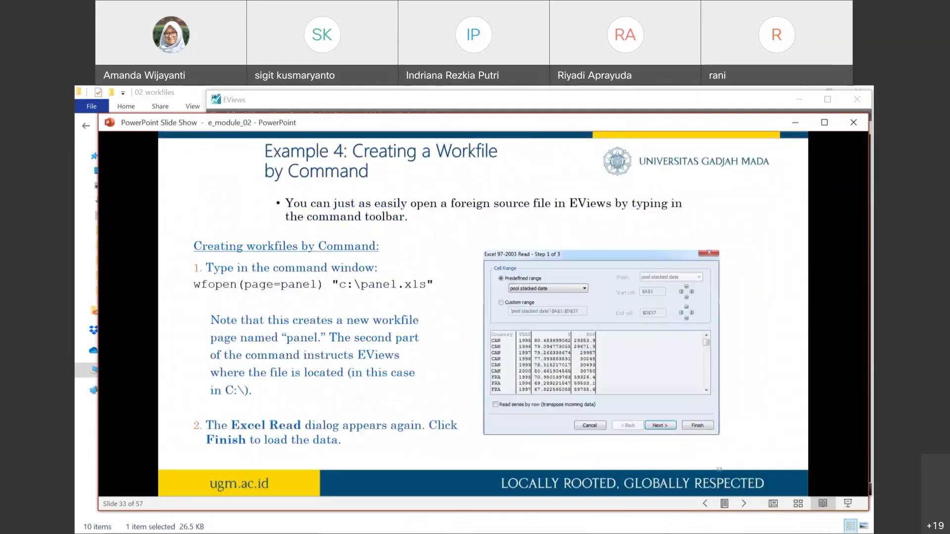
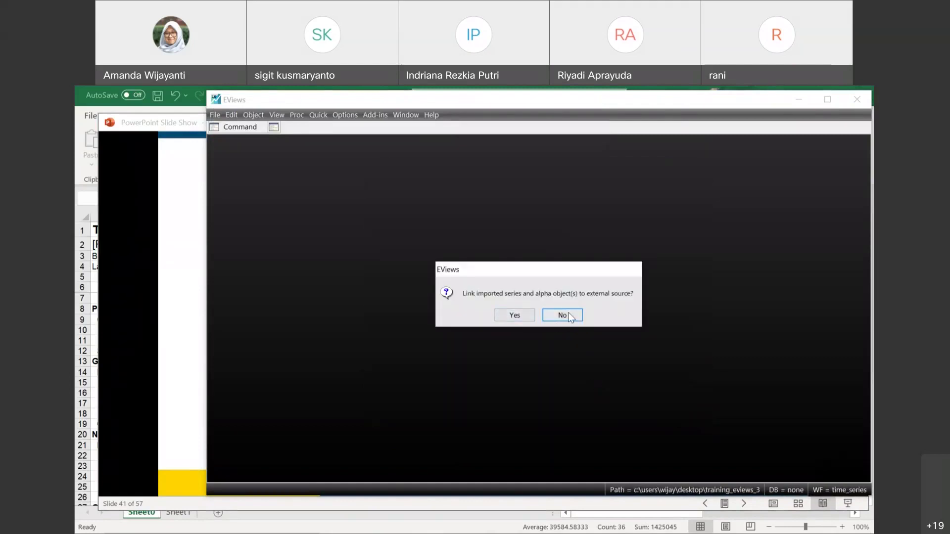
# Finish the Time_Series import without linking to the external source, move its workfile window toward the middle, and look through its series
pyautogui.click(562, 316)
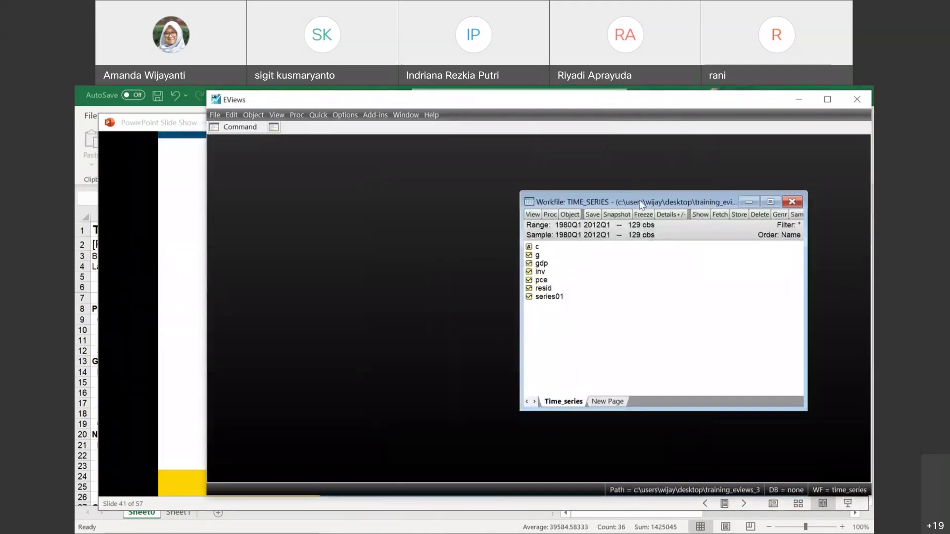
pyautogui.moveTo(639, 200); pyautogui.dragTo(461, 198)
pyautogui.press('Down')
pyautogui.press('Down')
pyautogui.press('Down')
pyautogui.press('Down')
pyautogui.press('Down')
pyautogui.press('Down')
pyautogui.press('Down')
pyautogui.press('Up')
pyautogui.press('Up')
pyautogui.press('Up')
pyautogui.press('Up')
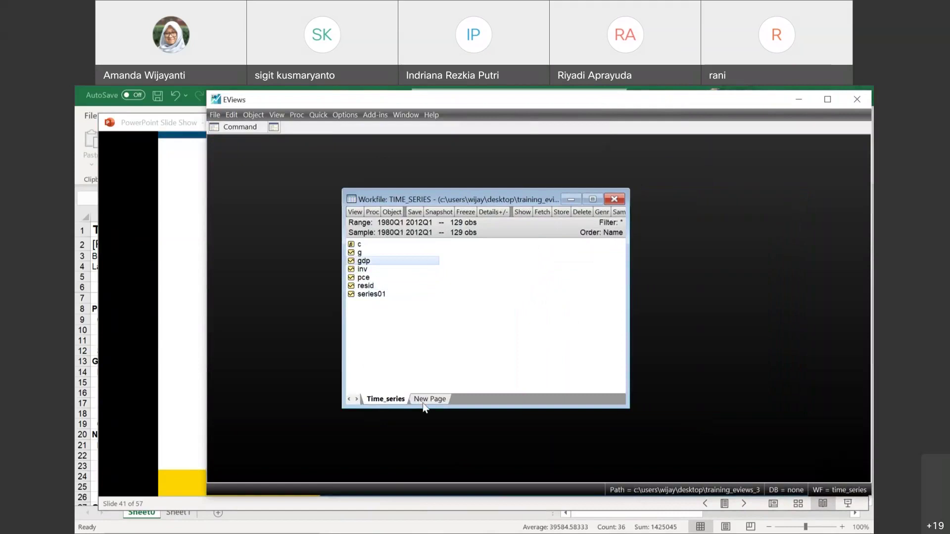
pyautogui.click(425, 403)
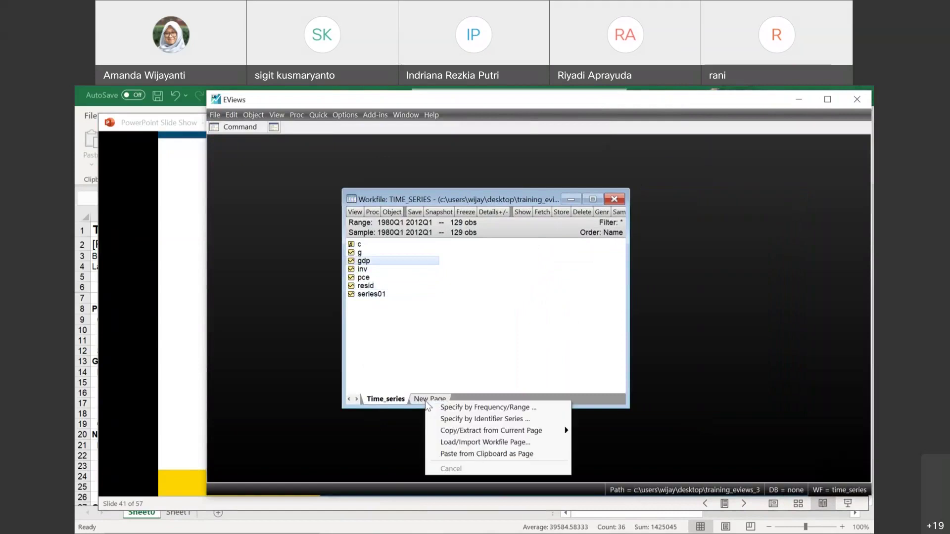
pyautogui.click(437, 358)
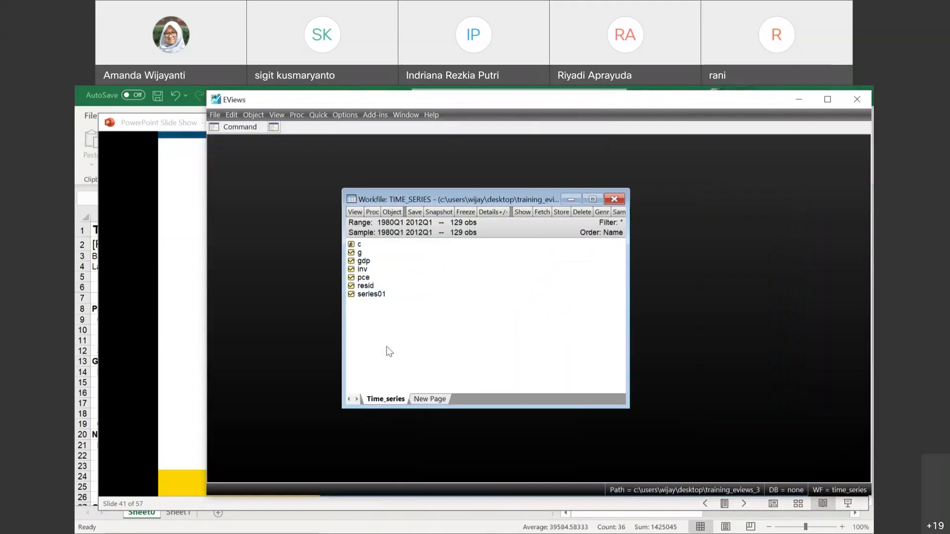
pyautogui.click(437, 399)
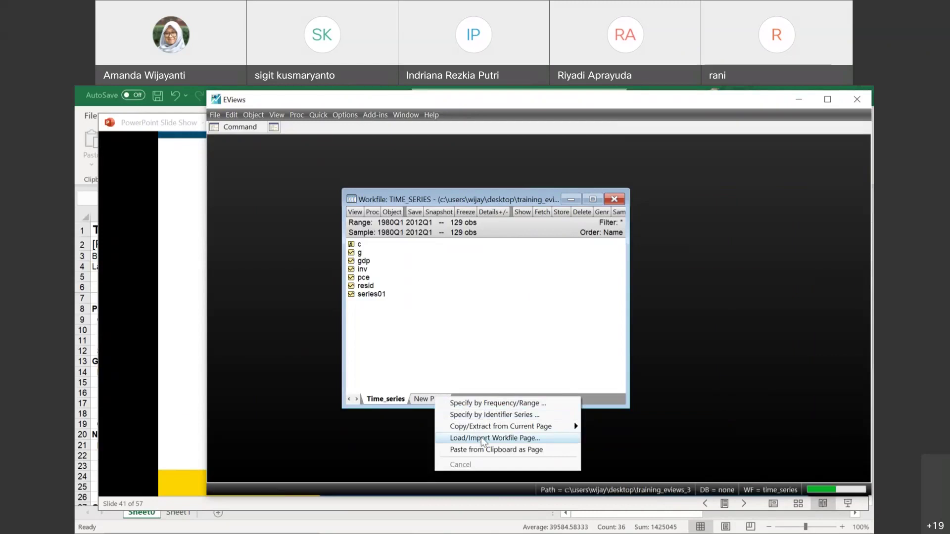
pyautogui.moveTo(485, 432)
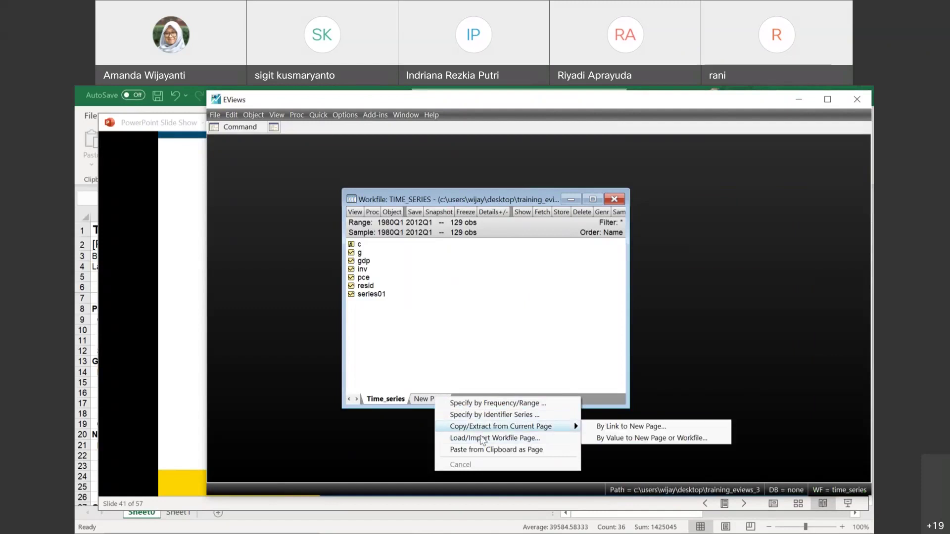
pyautogui.click(481, 438)
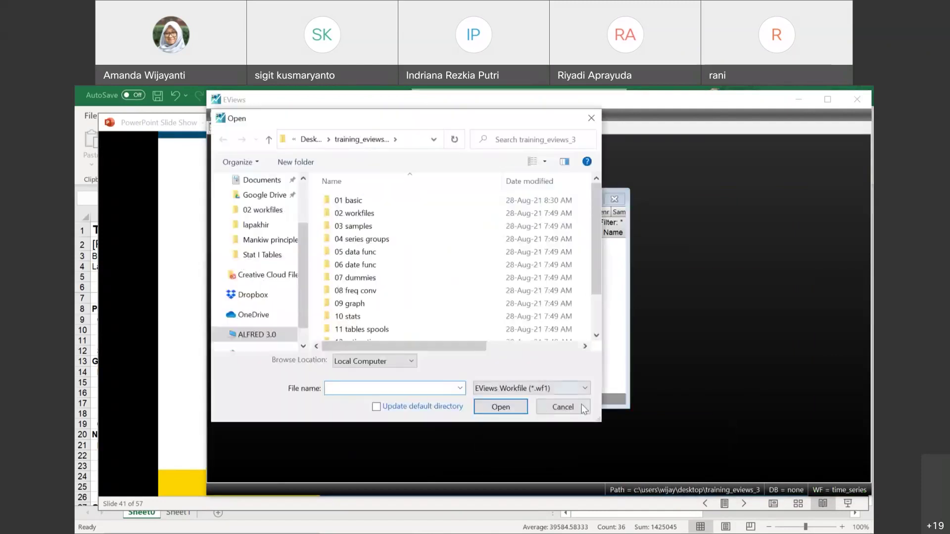
pyautogui.click(581, 405)
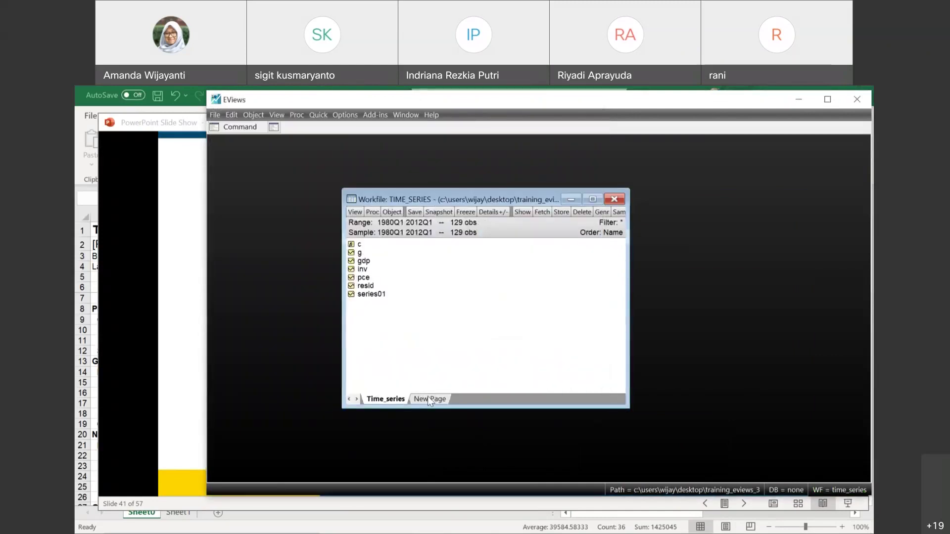
pyautogui.click(427, 396)
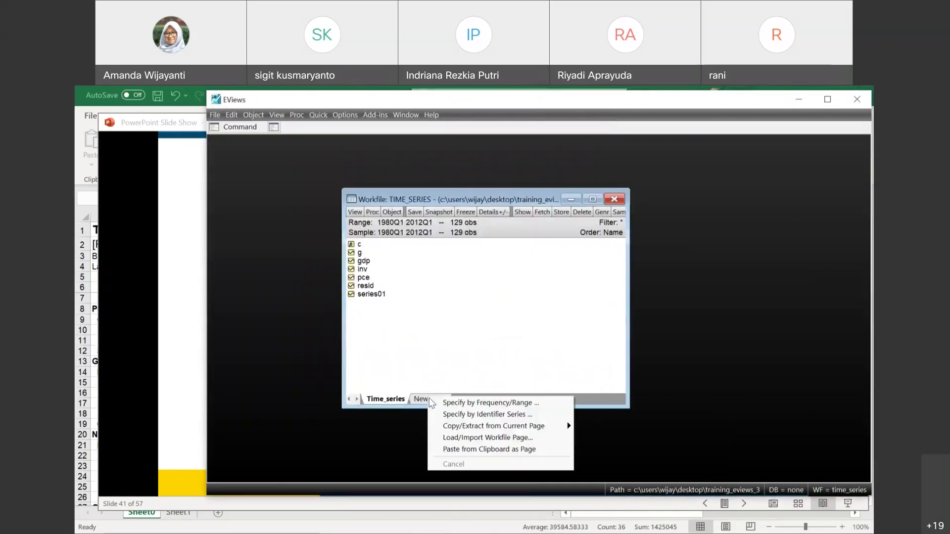
pyautogui.click(454, 439)
pyautogui.doubleClick(365, 212)
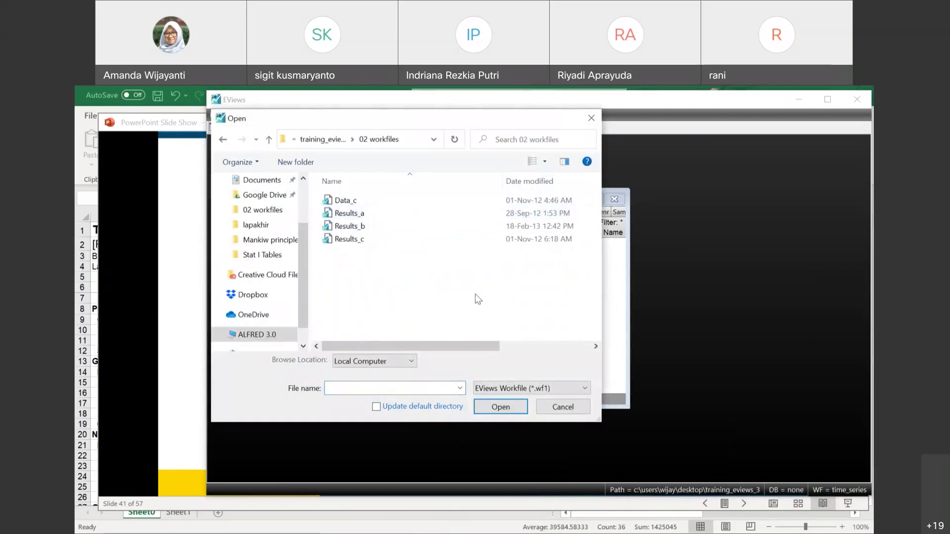
pyautogui.click(368, 201)
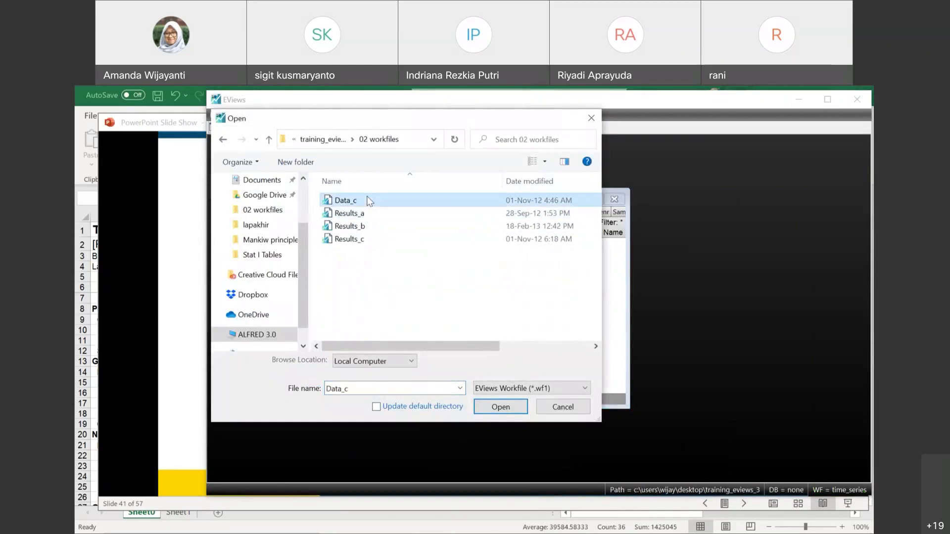
pyautogui.click(566, 407)
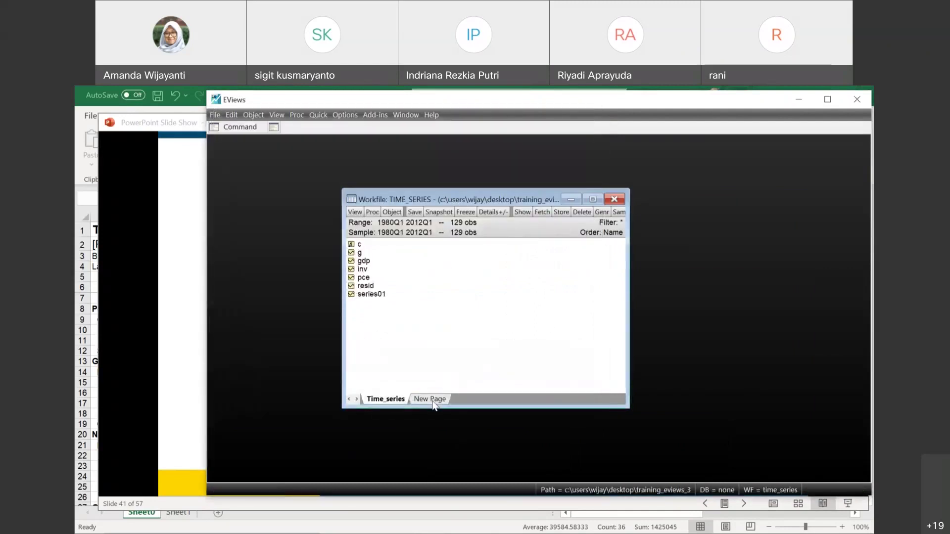
pyautogui.click(433, 400)
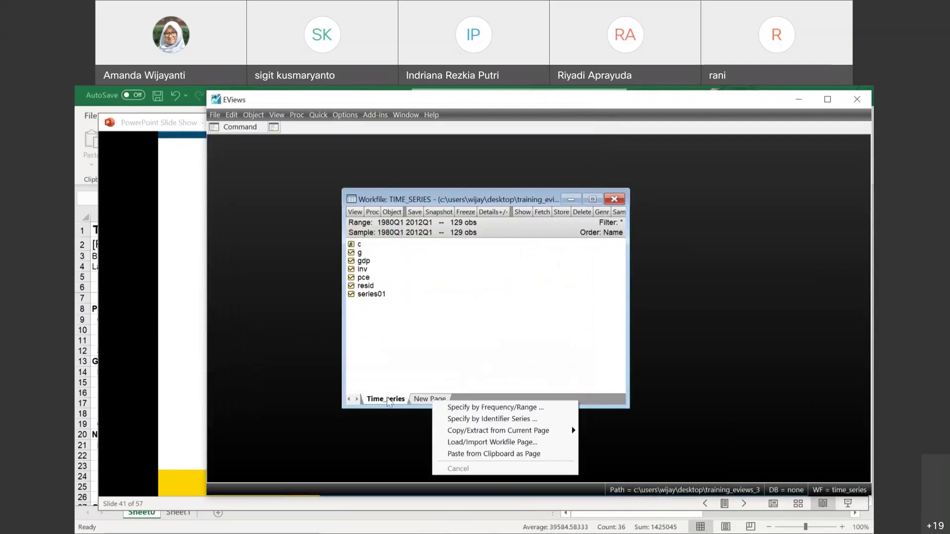
pyautogui.click(433, 376)
# Add an Unstructured / Undated page with 50 observations to the TIME_SERIES workfile and compare it with the Time_series page
pyautogui.click(431, 399)
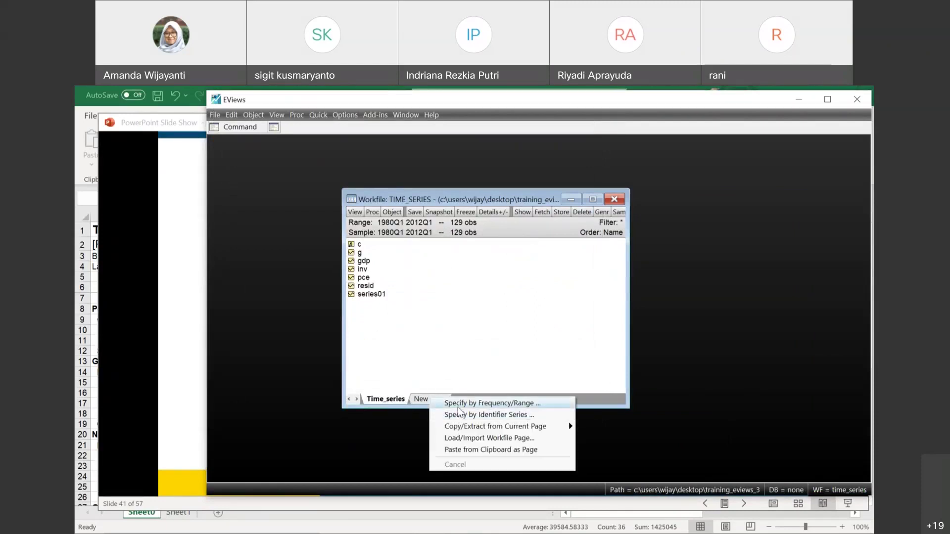
pyautogui.click(457, 405)
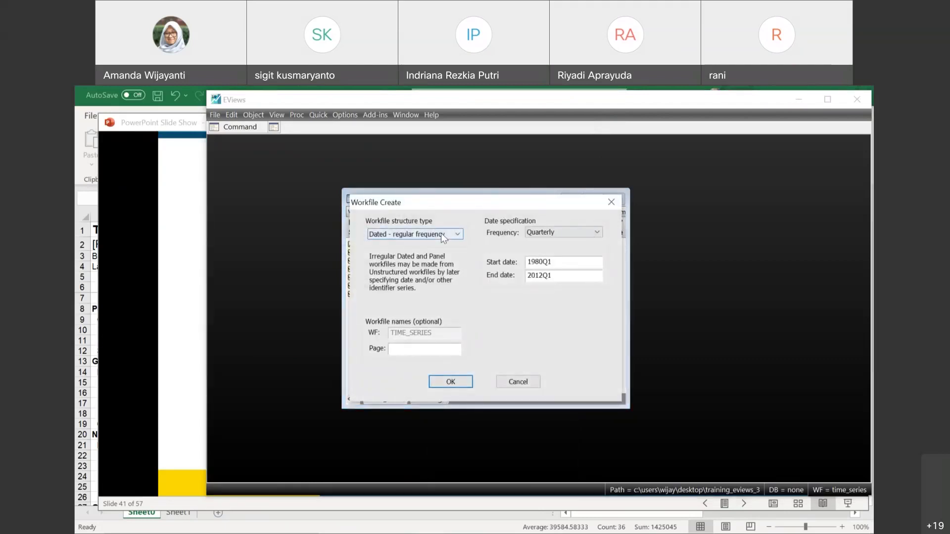
pyautogui.click(444, 239)
pyautogui.click(440, 246)
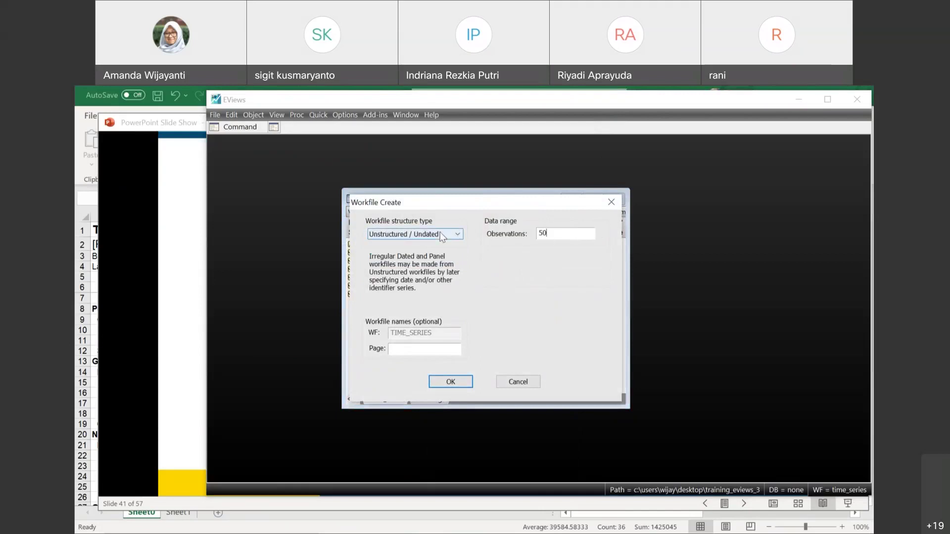
pyautogui.click(463, 382)
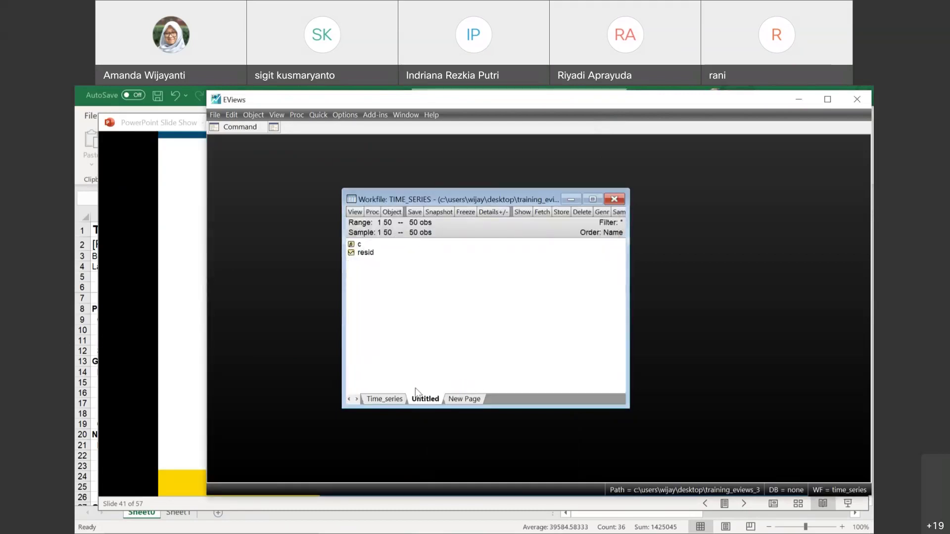
pyautogui.click(391, 401)
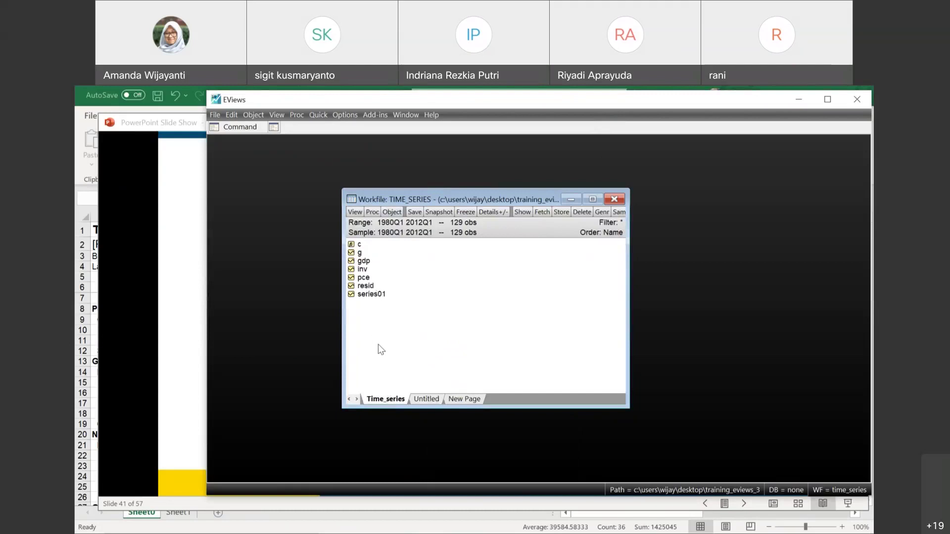
pyautogui.click(424, 399)
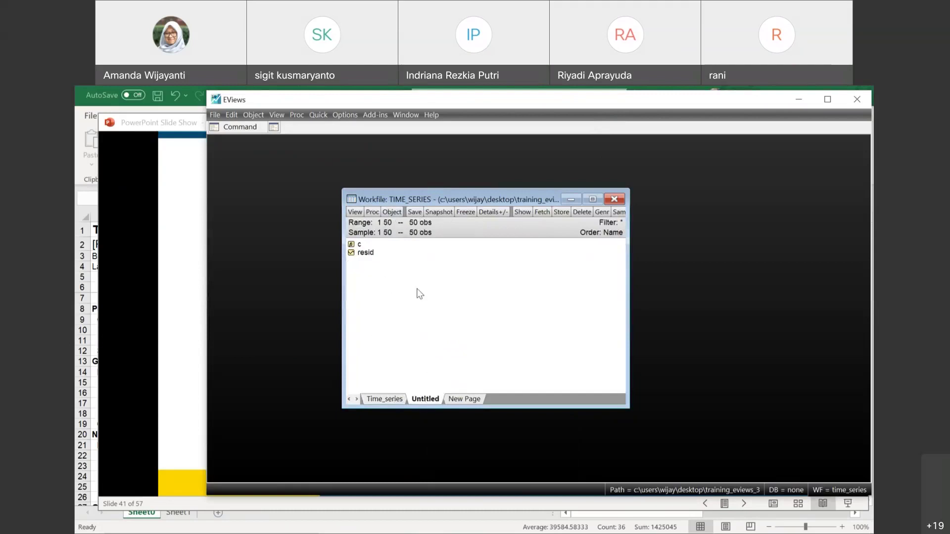
pyautogui.click(354, 213)
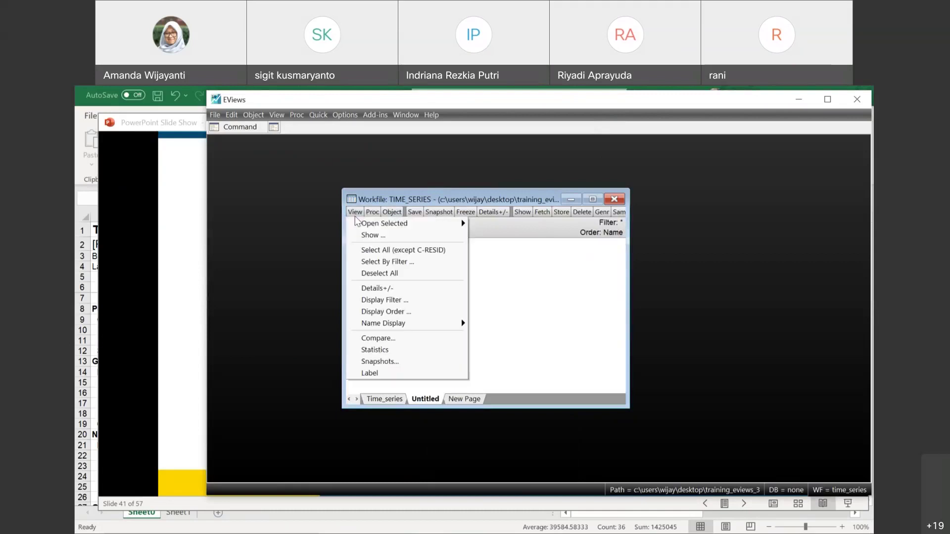
pyautogui.click(309, 227)
pyautogui.click(216, 116)
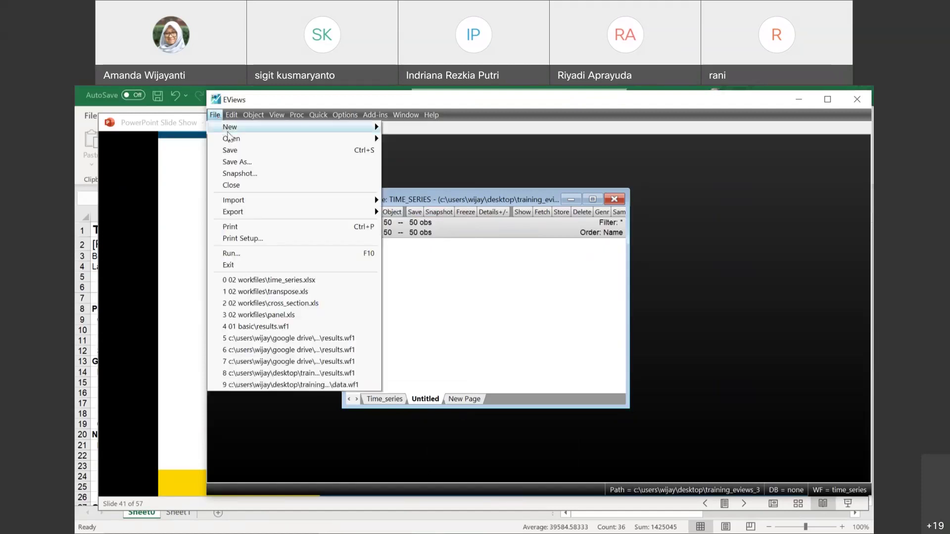
pyautogui.moveTo(335, 141)
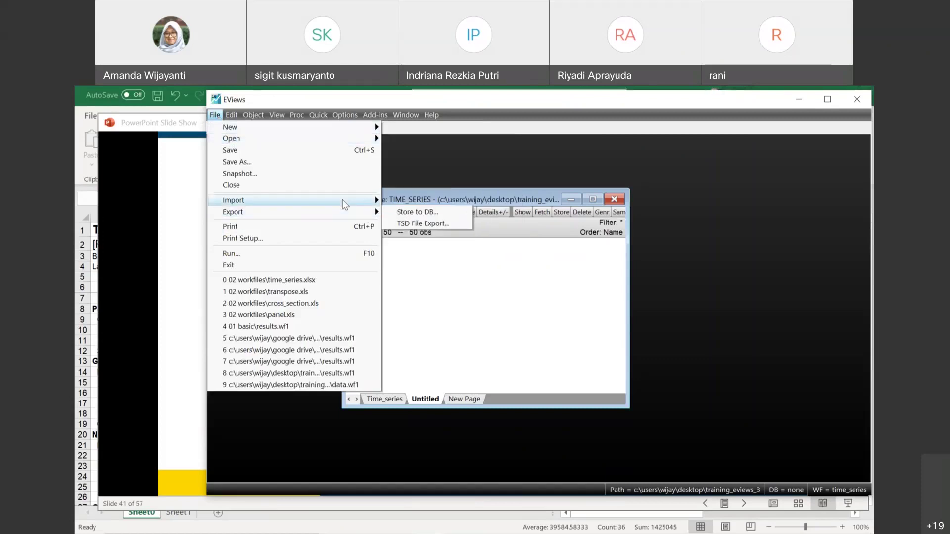
pyautogui.moveTo(342, 200)
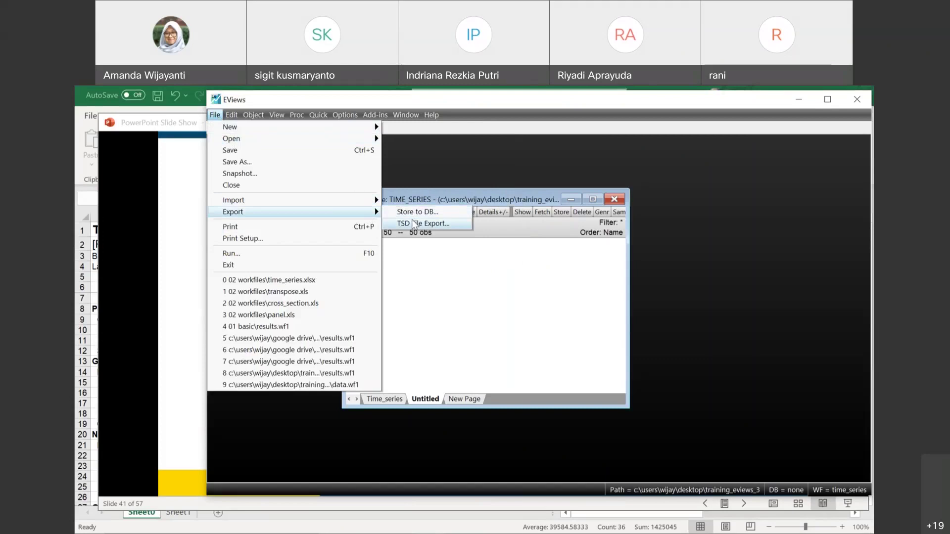
pyautogui.click(451, 305)
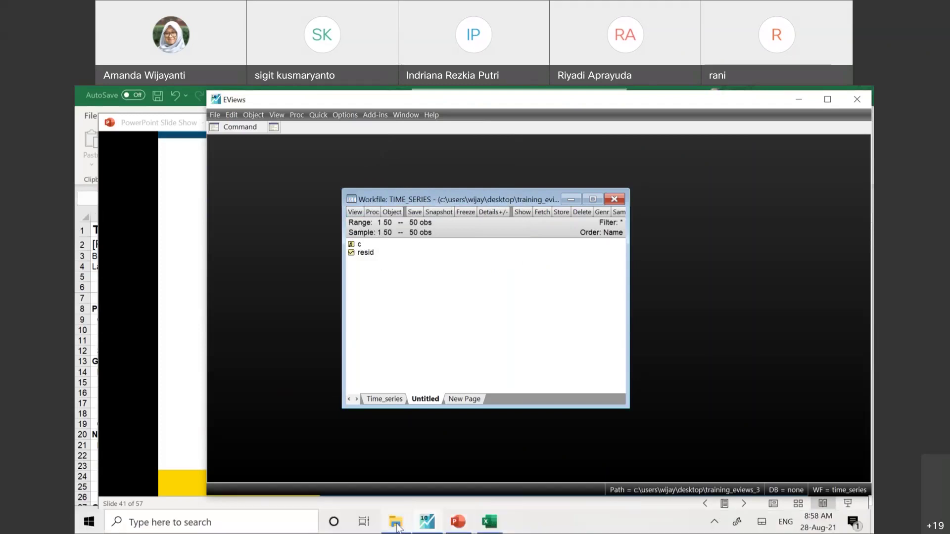
# Import the Cross_Section Excel file from File Explorer into the untitled page, using the predefined range USstates without linking to the source
pyautogui.click(403, 527)
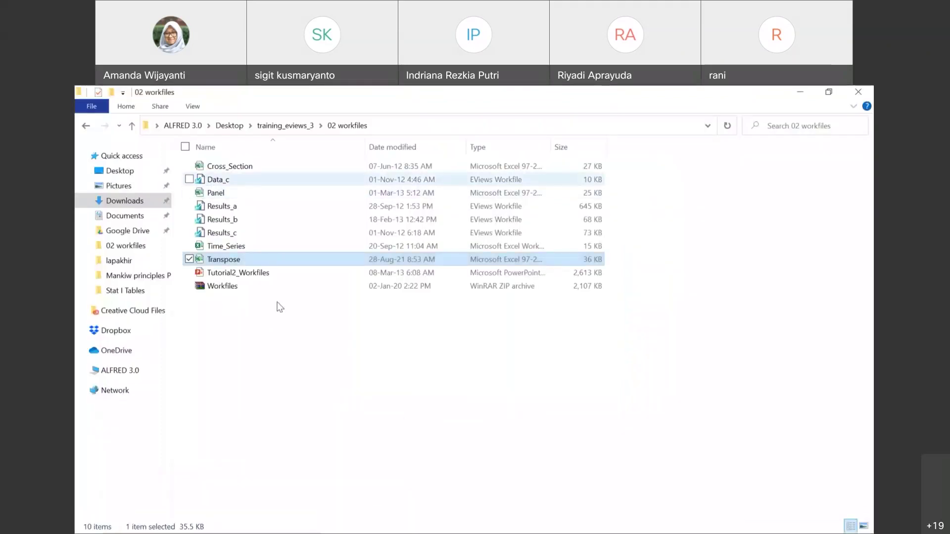
pyautogui.moveTo(438, 527)
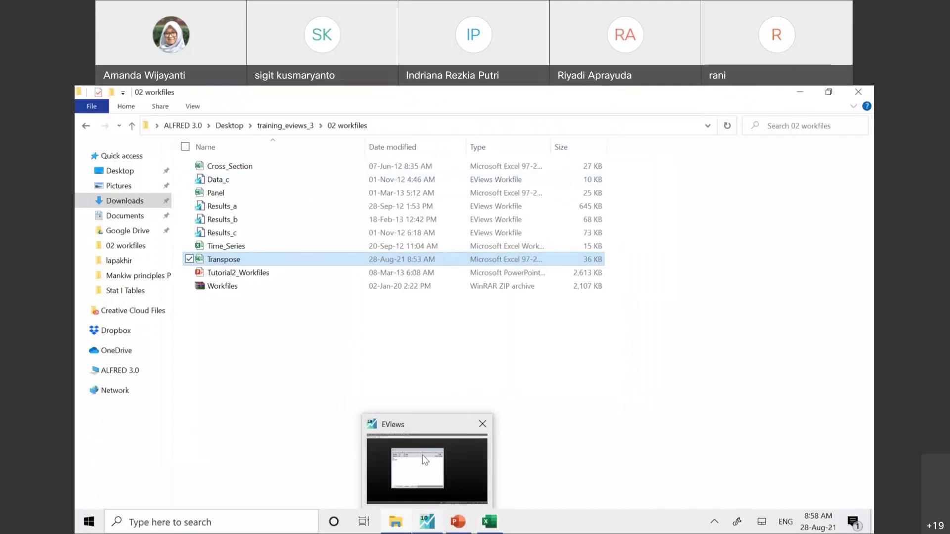
pyautogui.click(422, 455)
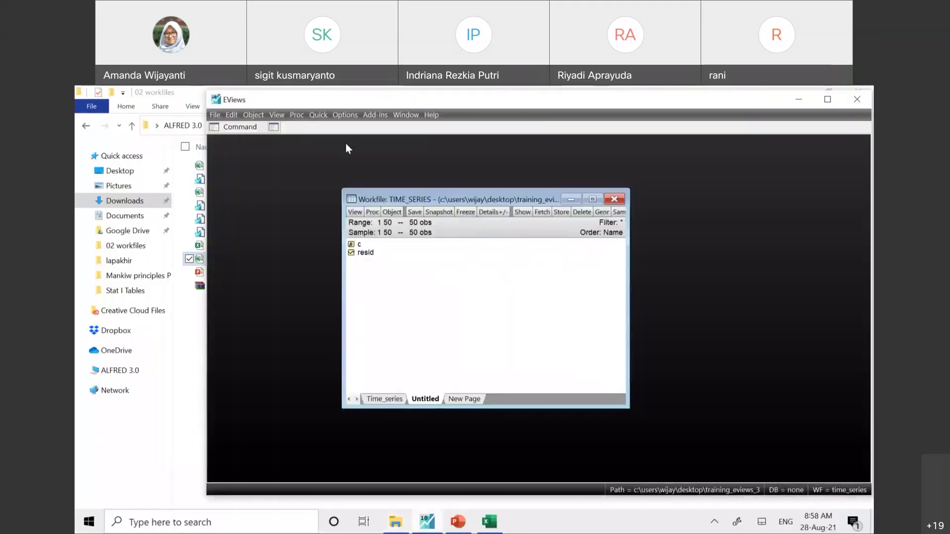
pyautogui.click(200, 246)
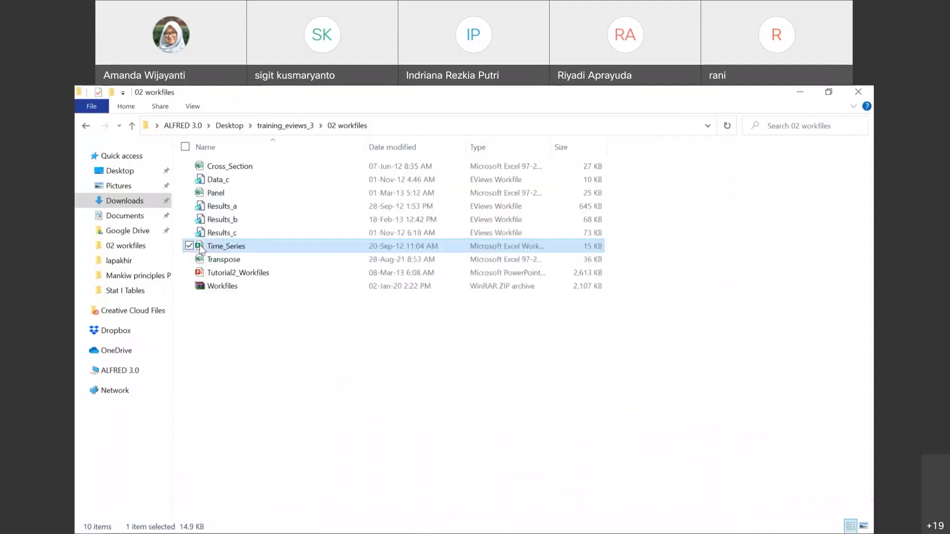
pyautogui.click(238, 167)
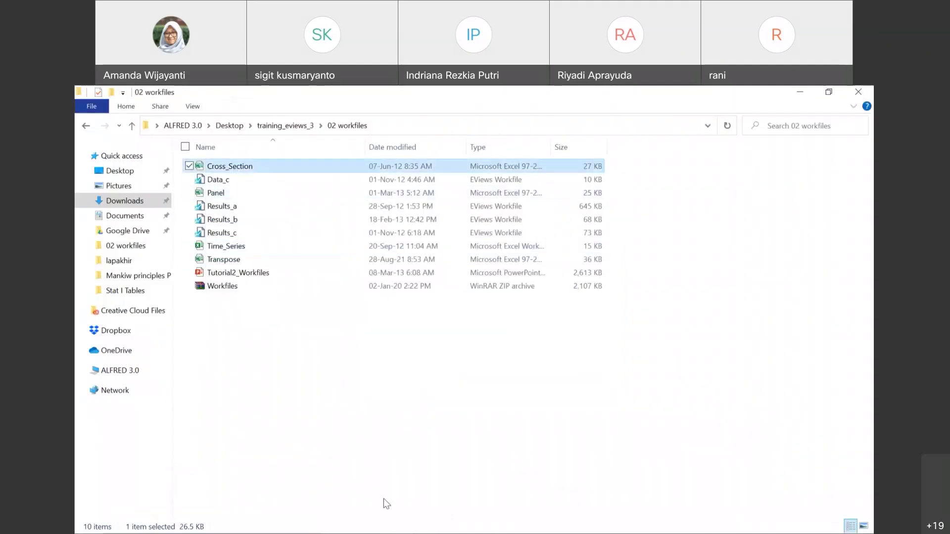
pyautogui.click(435, 531)
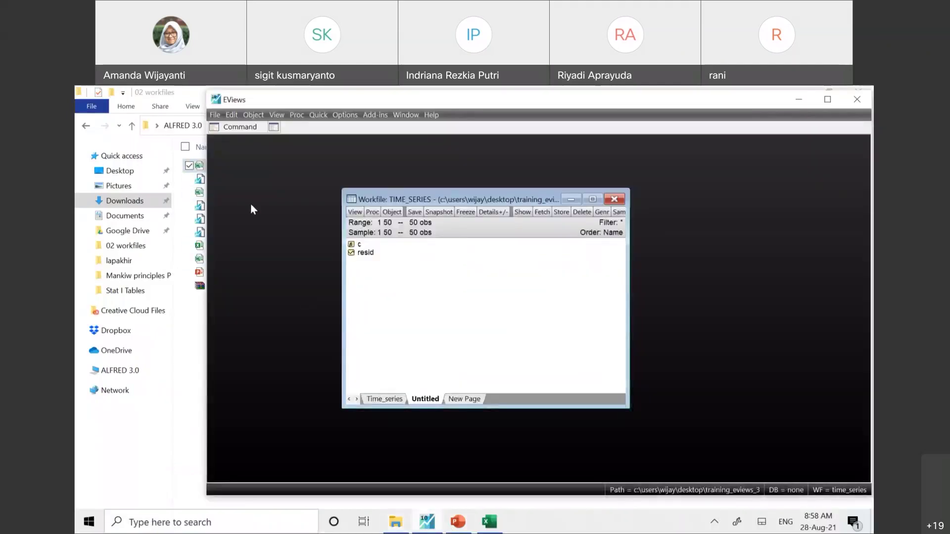
pyautogui.moveTo(200, 171); pyautogui.dragTo(501, 300)
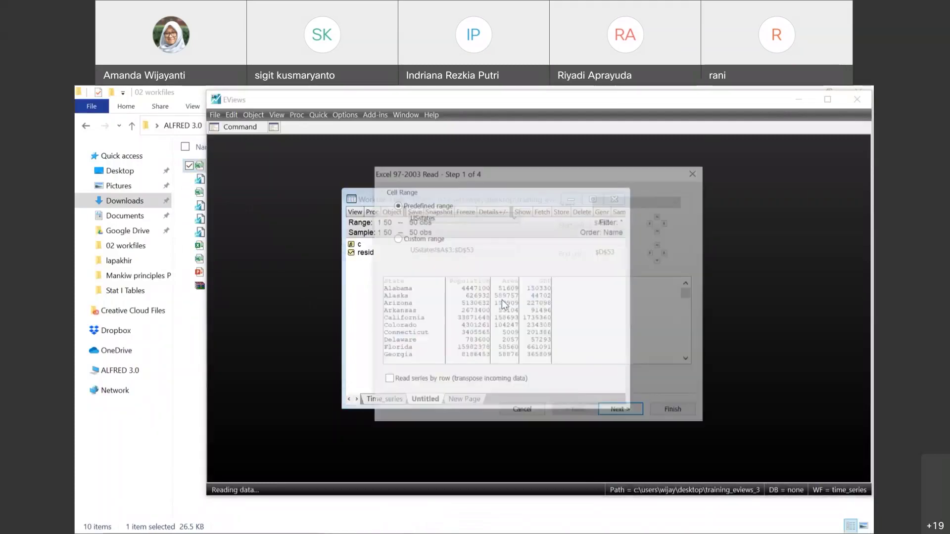
pyautogui.click(655, 415)
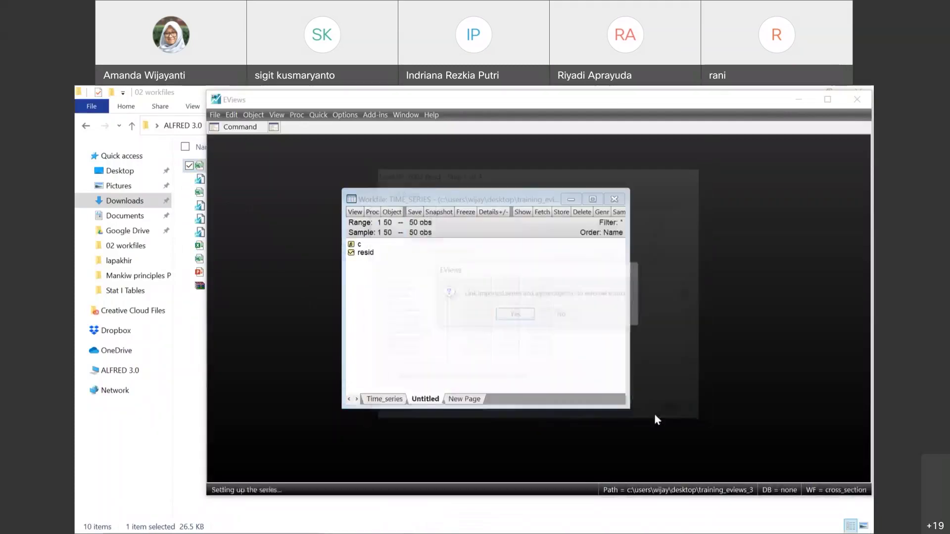
pyautogui.click(562, 316)
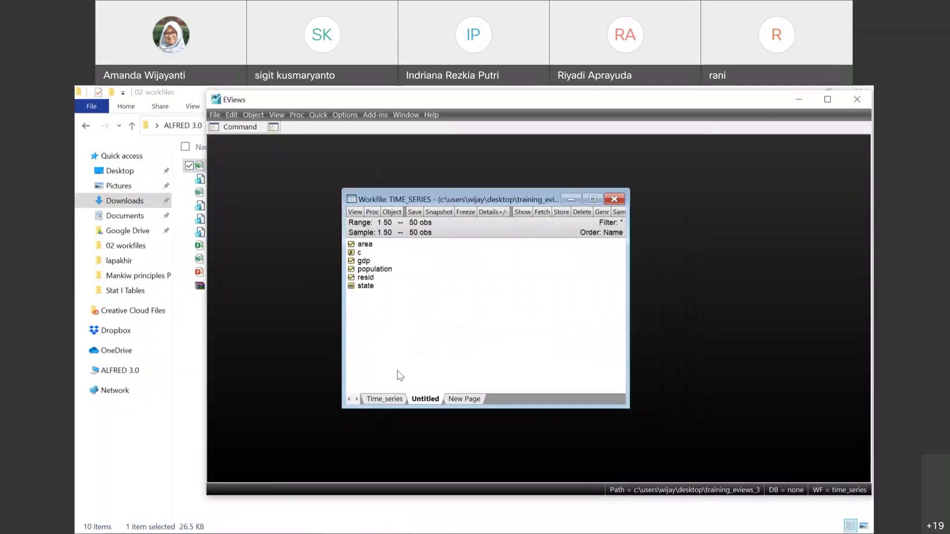
# Switch between the Time_series page and the untitled page to compare their series
pyautogui.click(395, 401)
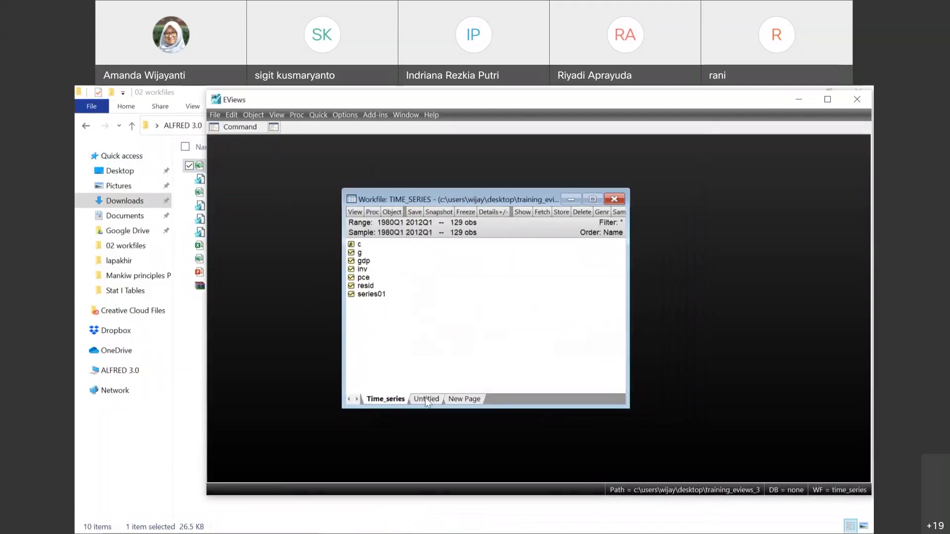
pyautogui.click(425, 400)
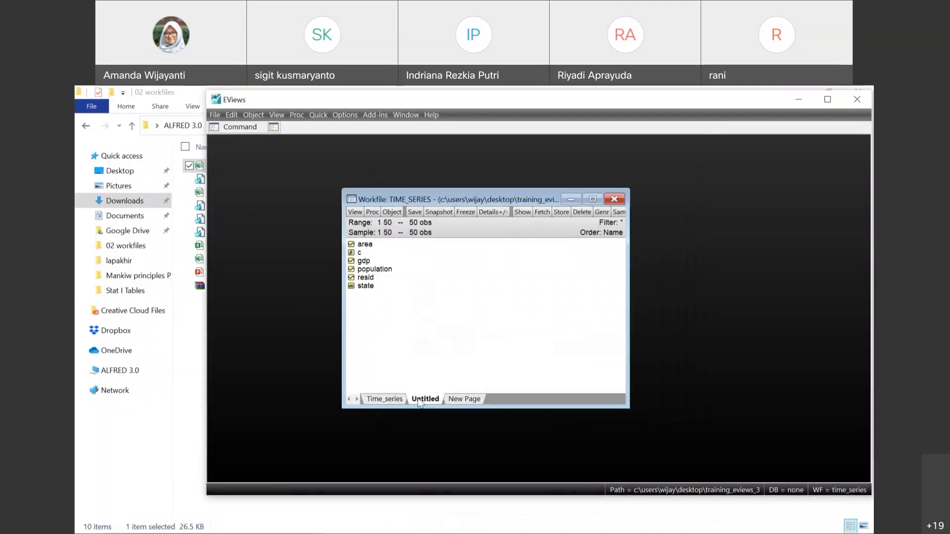
pyautogui.click(390, 402)
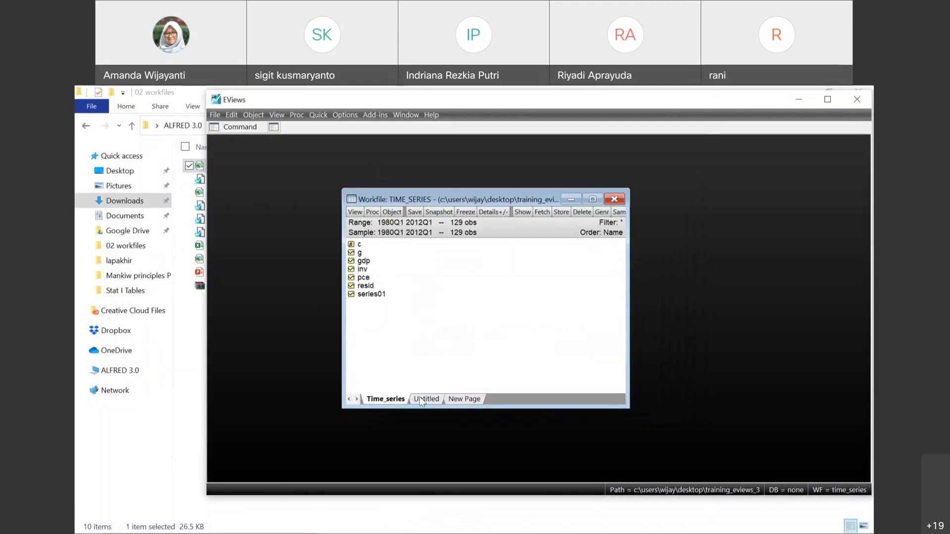
# Try to rename the untitled page of the TIME_SERIES workfile as "cross section"
pyautogui.click(420, 401)
pyautogui.rightClick(420, 402)
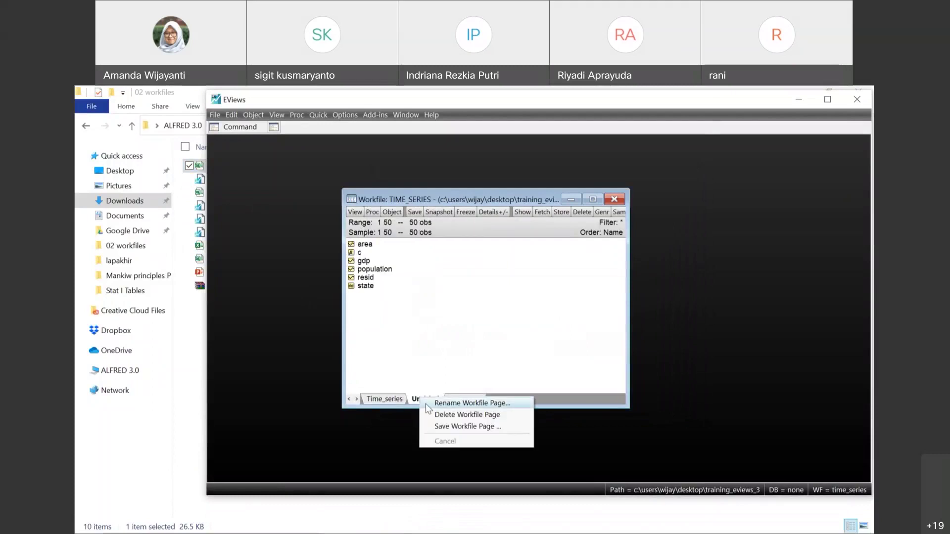
pyautogui.click(431, 404)
pyautogui.write('cross section')
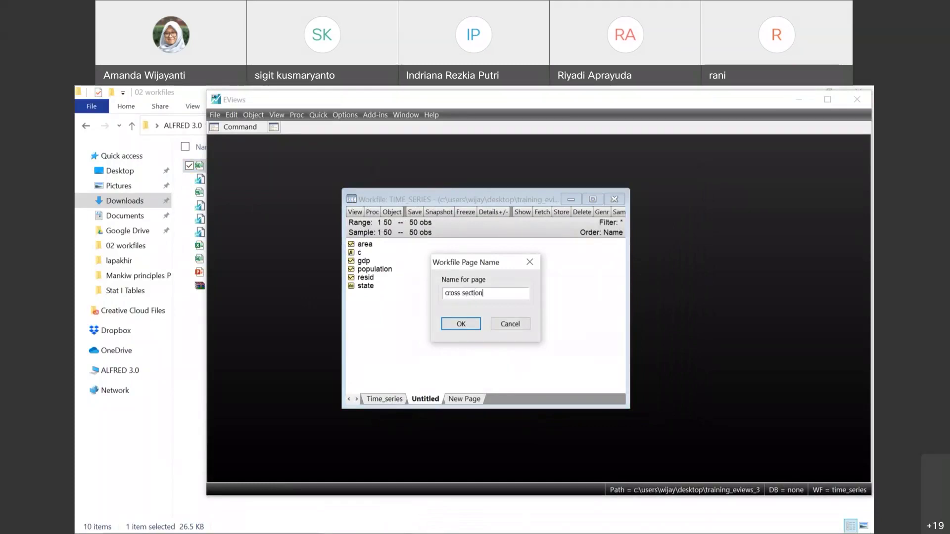
pyautogui.click(472, 323)
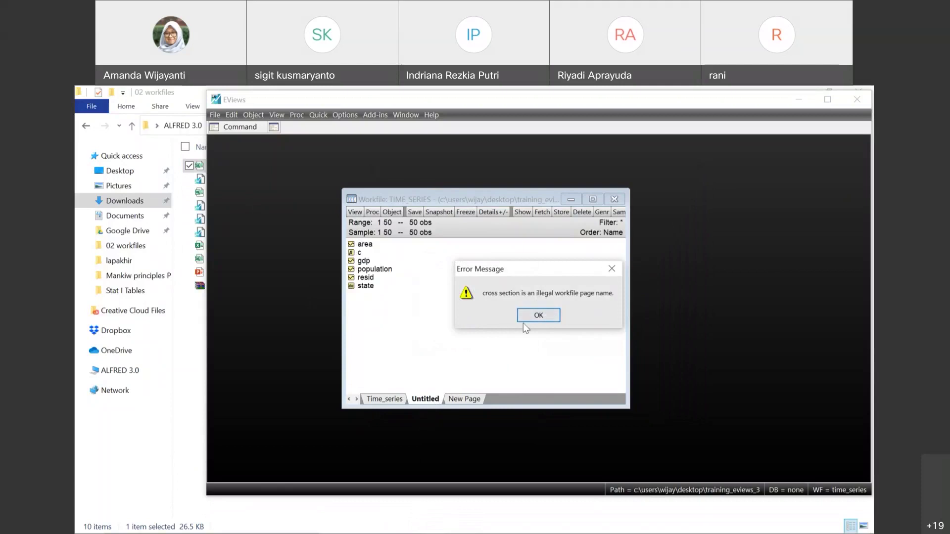
pyautogui.click(538, 315)
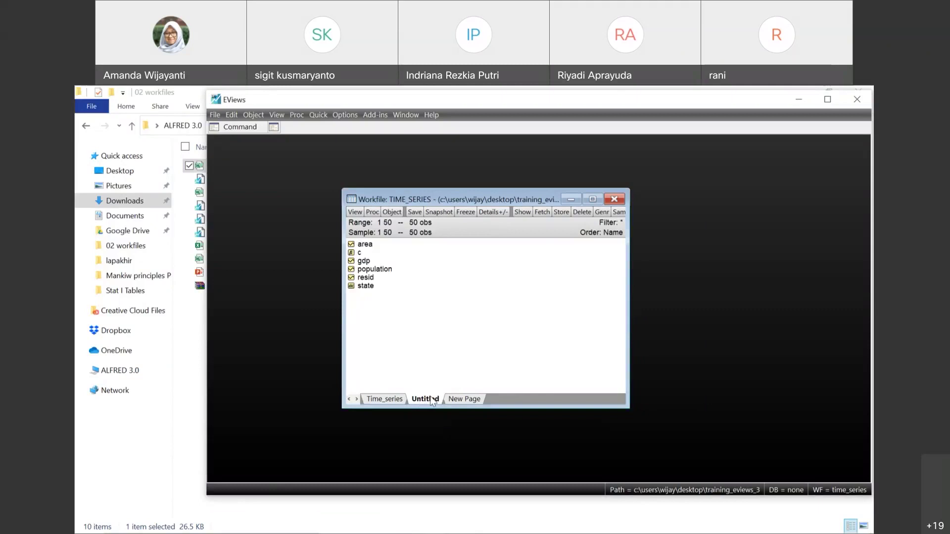
# Rename the untitled workfile page as cross_section
pyautogui.rightClick(432, 402)
pyautogui.click(448, 405)
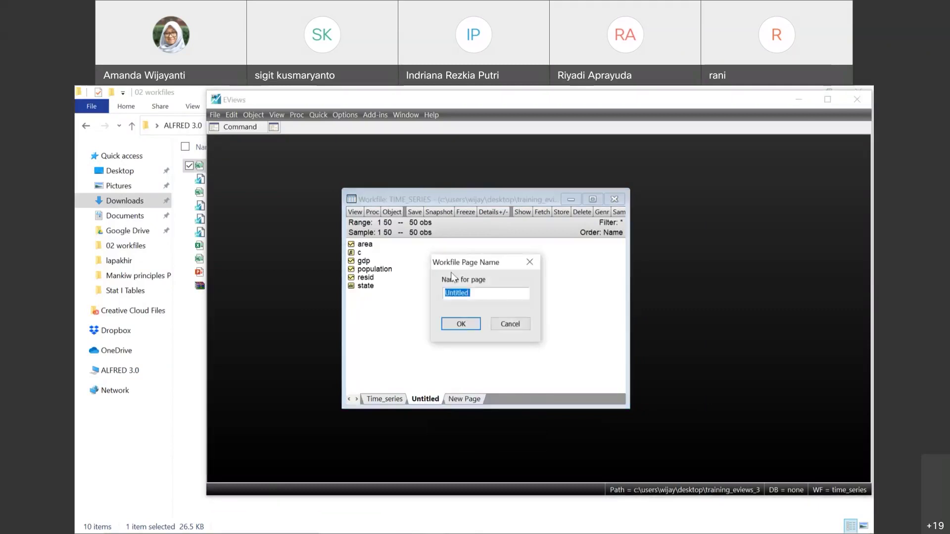
pyautogui.write('cross_section')
pyautogui.press('Return')
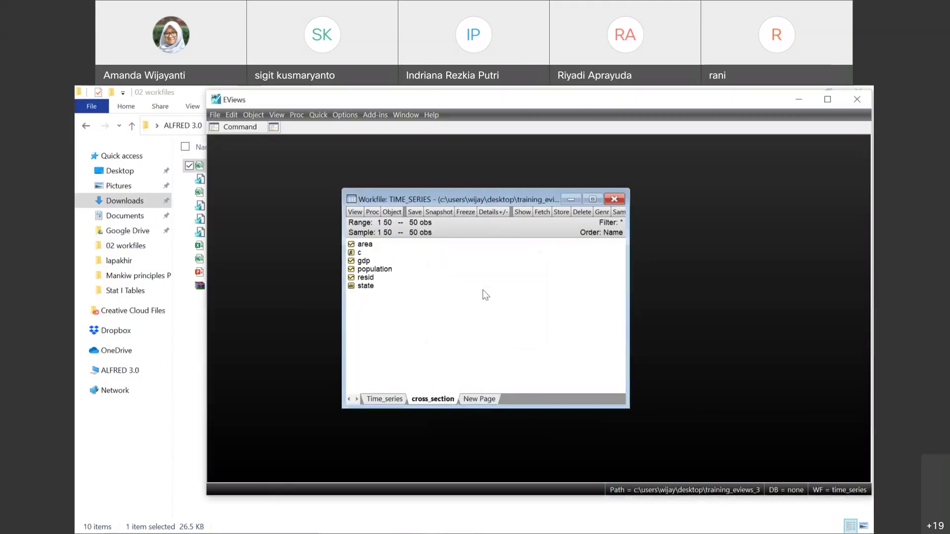
# Switch between the Time_series and cross_section pages to compare their series, and view the options for adding a page
pyautogui.click(389, 400)
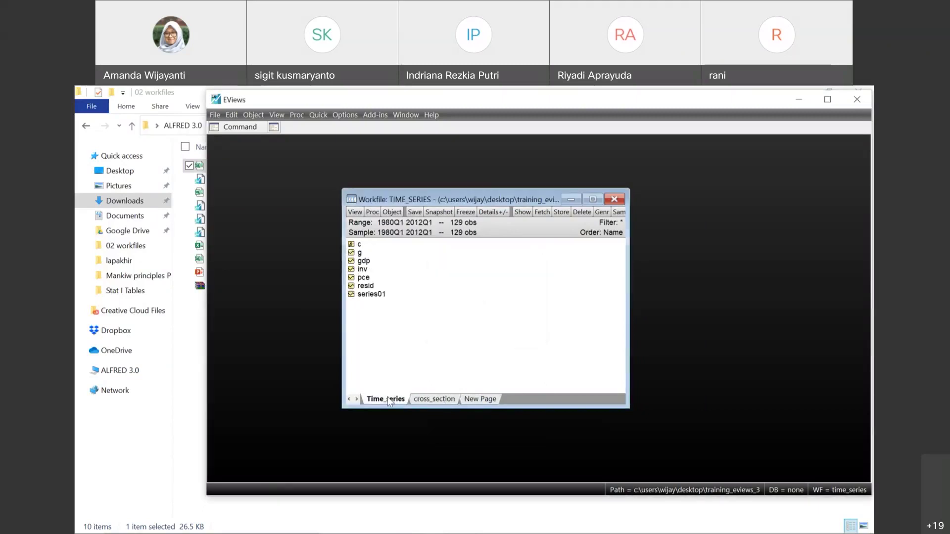
pyautogui.click(424, 399)
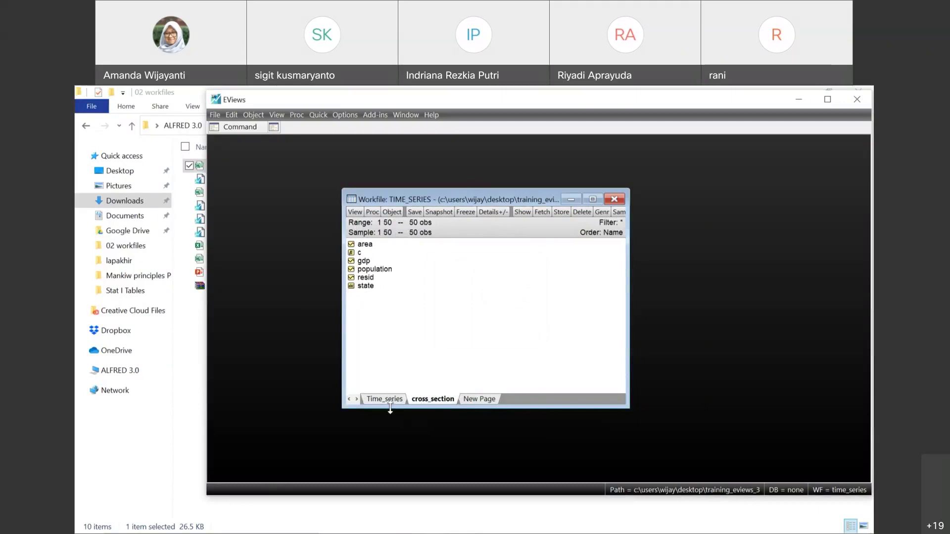
pyautogui.click(385, 400)
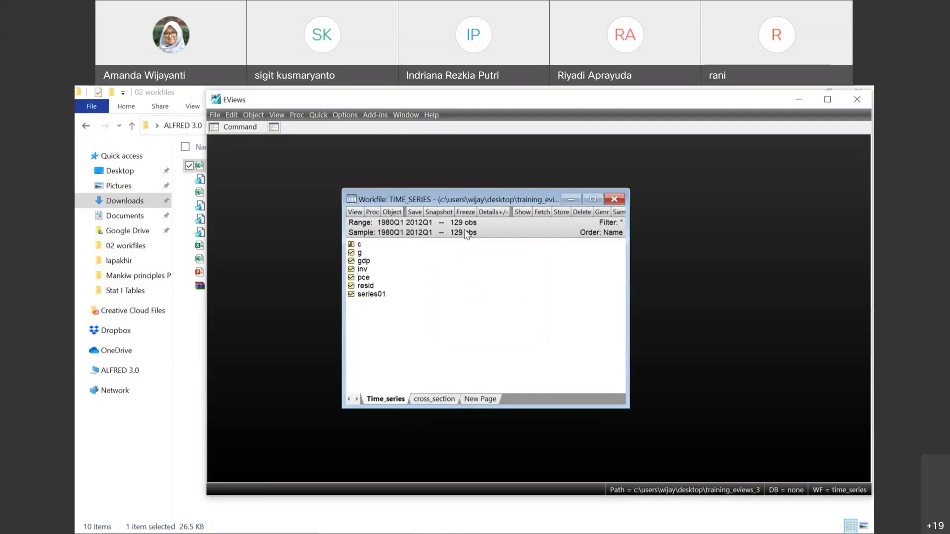
pyautogui.click(480, 399)
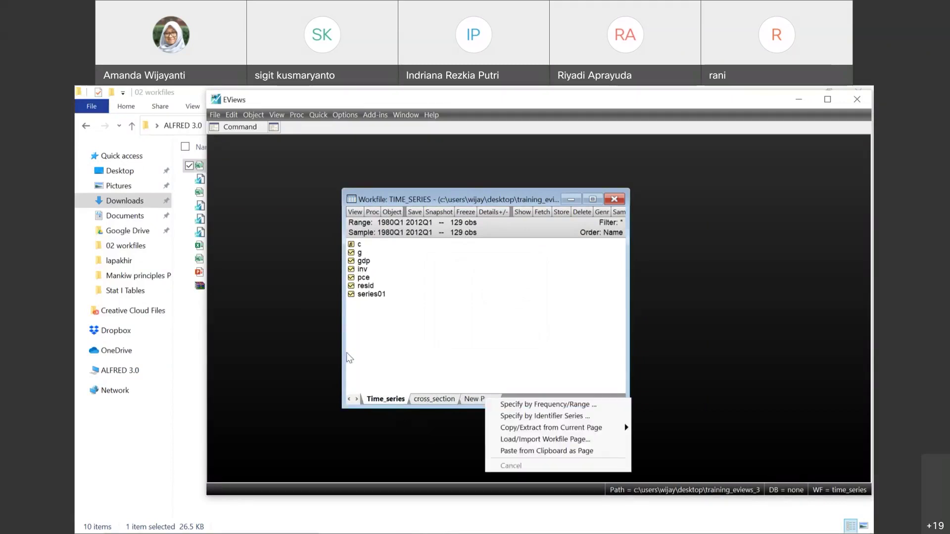
pyautogui.click(196, 147)
# Open the Panel Excel file from the 02 workfiles folder as foreign data, keeping the default range, headers and column settings
pyautogui.click(215, 115)
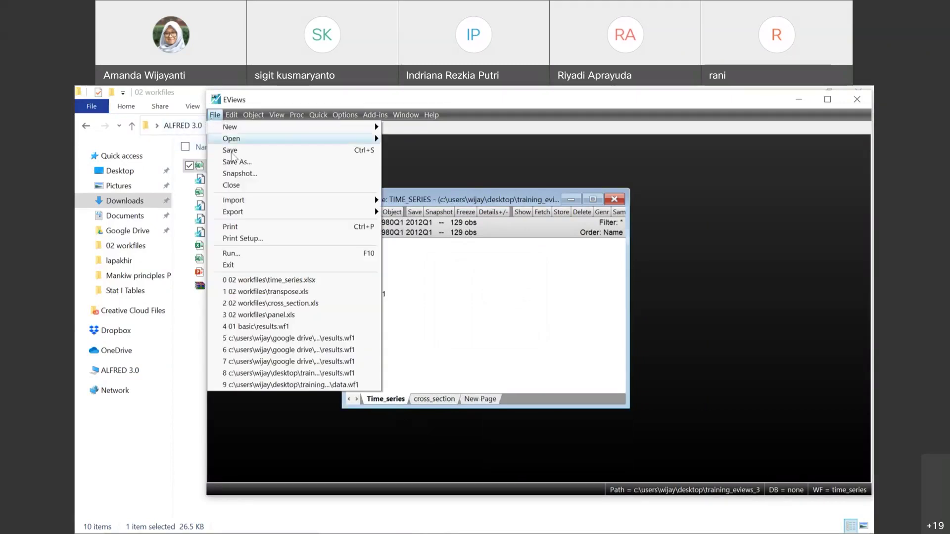
pyautogui.moveTo(265, 142)
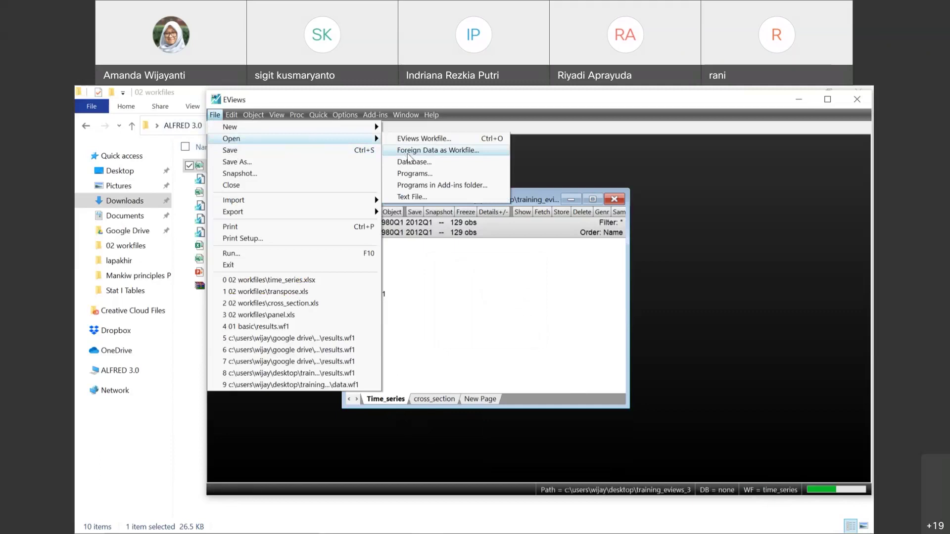
pyautogui.click(408, 153)
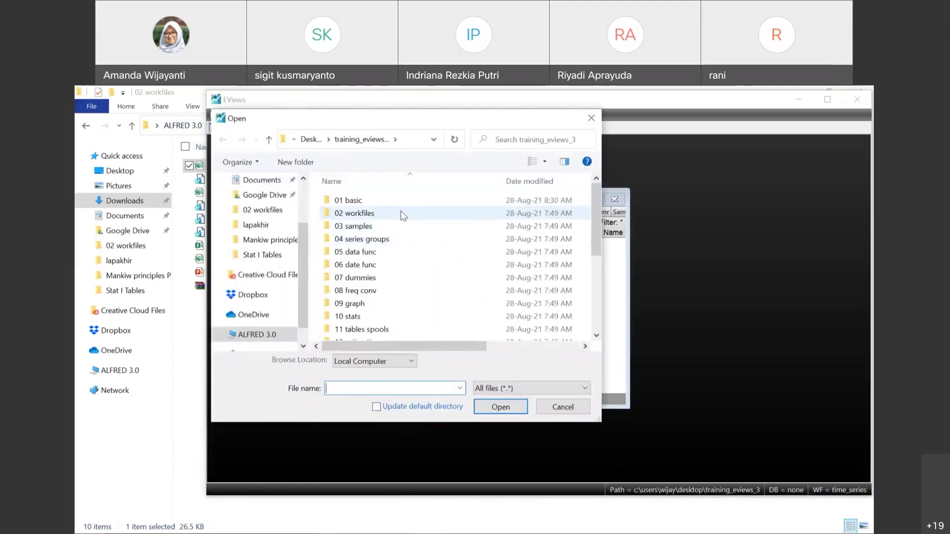
pyautogui.doubleClick(404, 214)
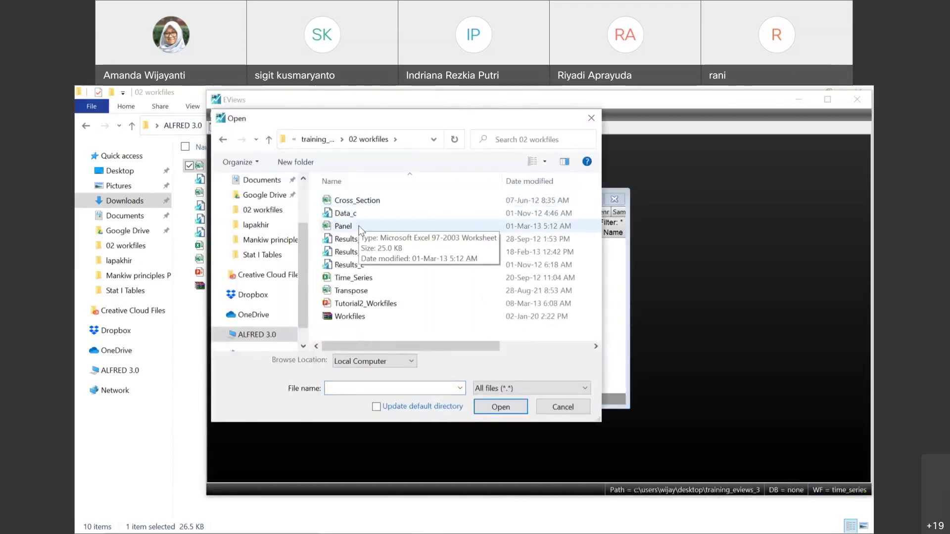
pyautogui.doubleClick(359, 226)
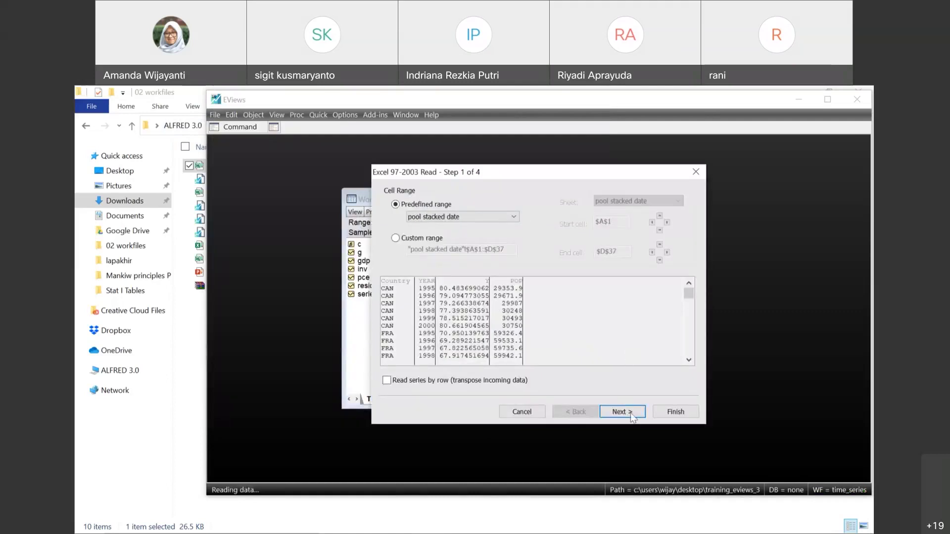
pyautogui.click(620, 412)
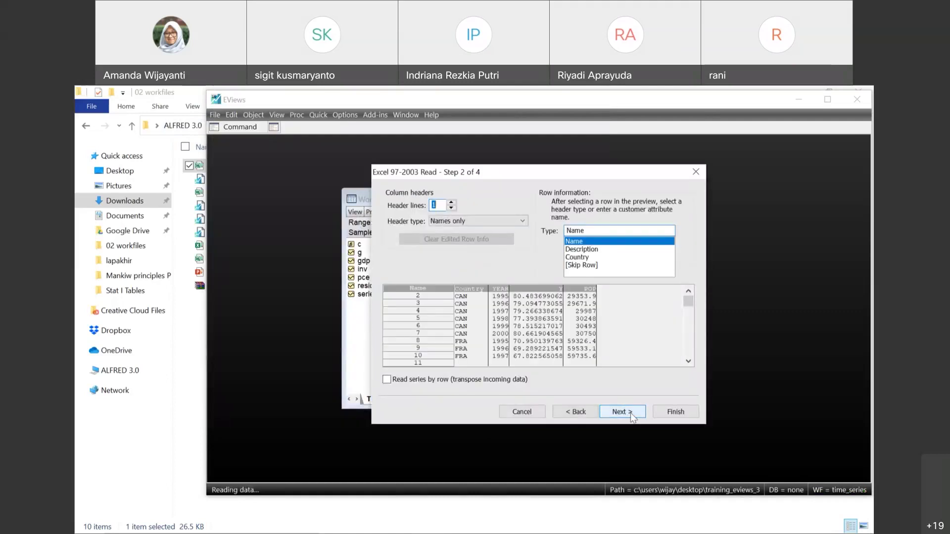
pyautogui.click(631, 413)
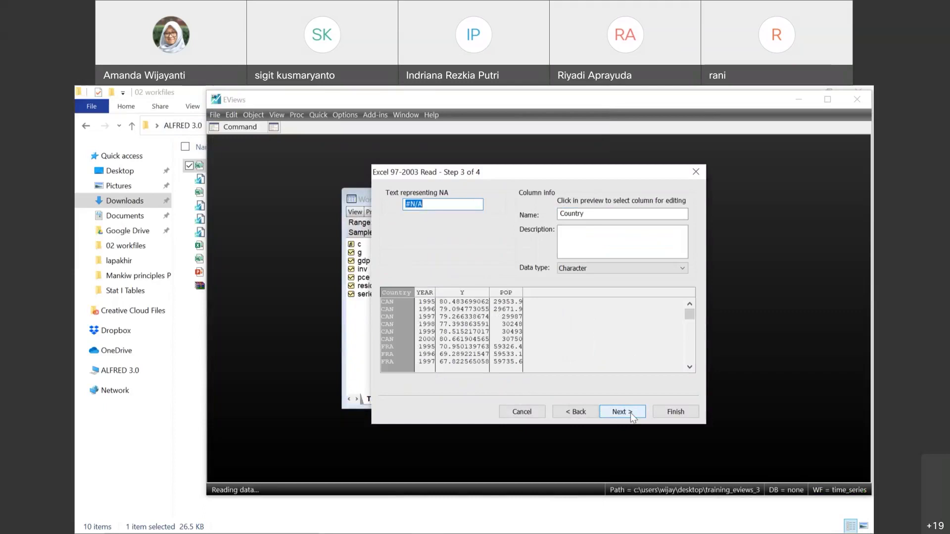
pyautogui.click(631, 412)
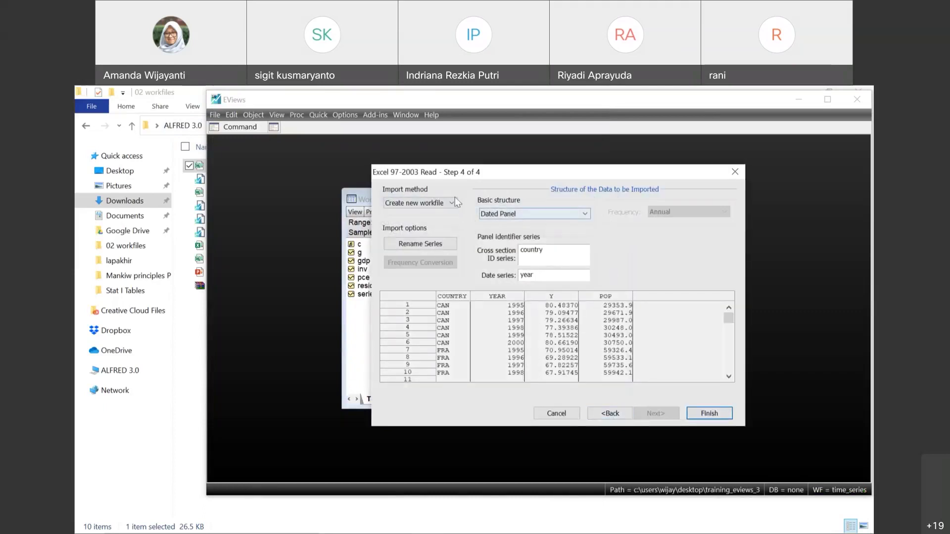
# Finish the Panel import as a new workfile without linking to the external source, and close that workfile without saving
pyautogui.click(452, 207)
pyautogui.click(451, 207)
pyautogui.click(705, 415)
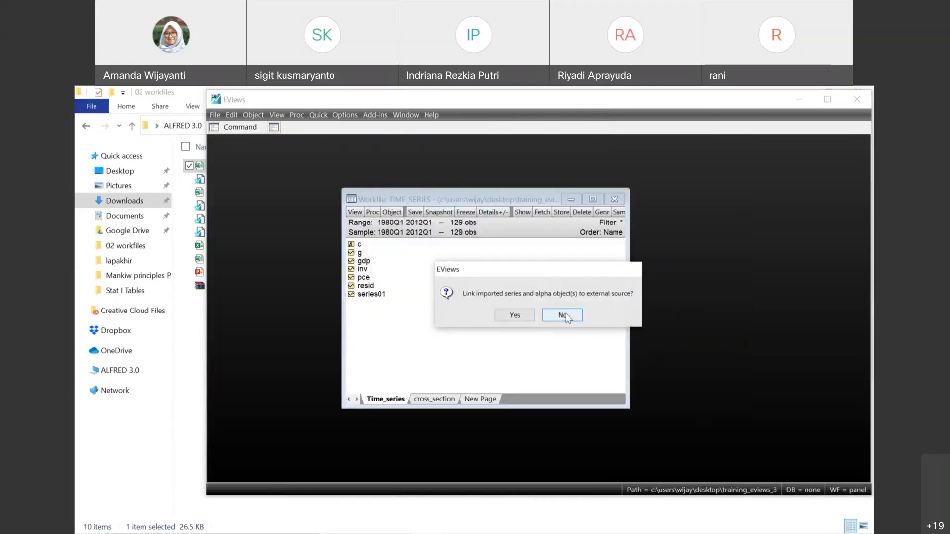
pyautogui.click(568, 319)
pyautogui.click(829, 146)
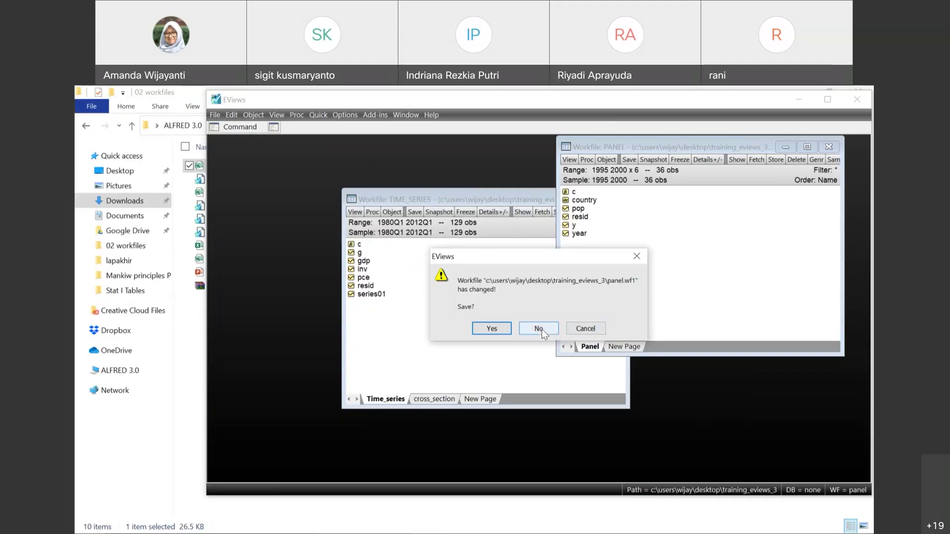
pyautogui.click(539, 328)
pyautogui.click(214, 116)
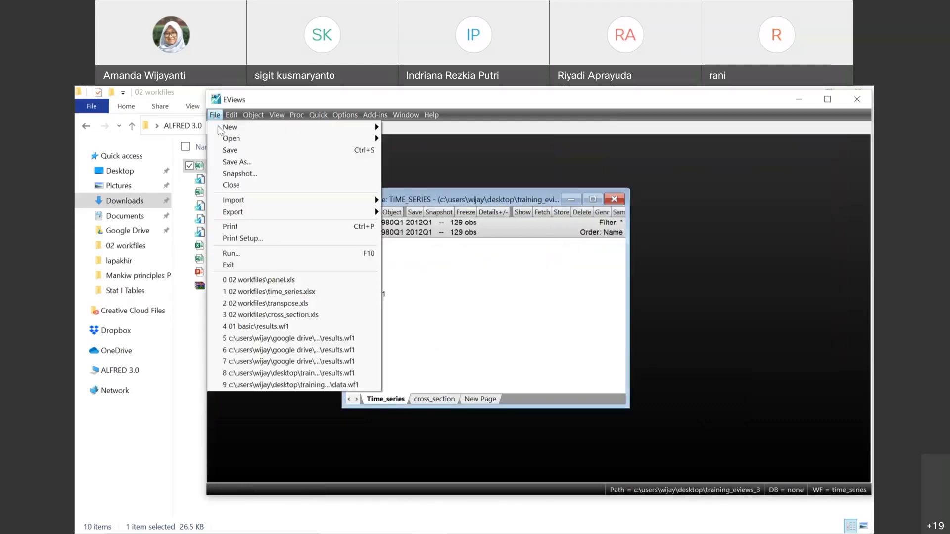
pyautogui.moveTo(292, 128)
pyautogui.click(449, 130)
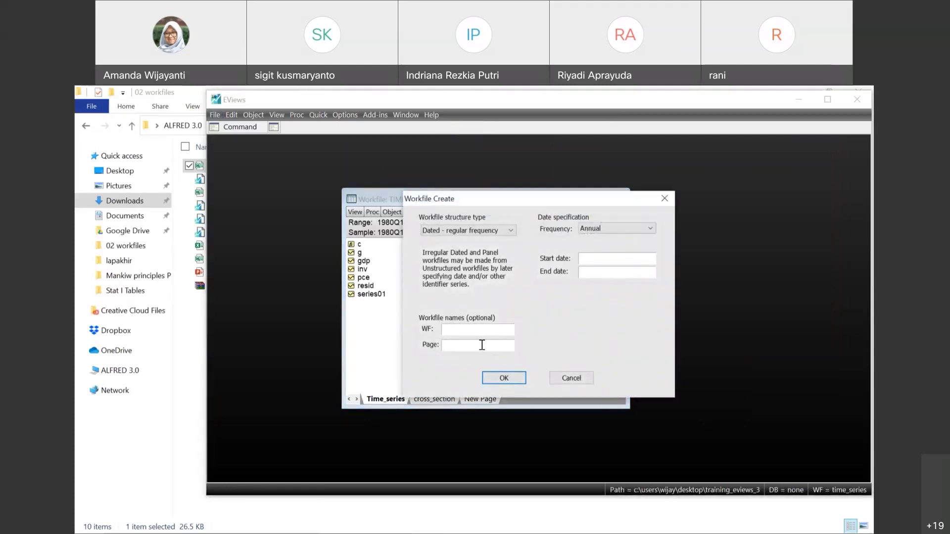
pyautogui.click(574, 378)
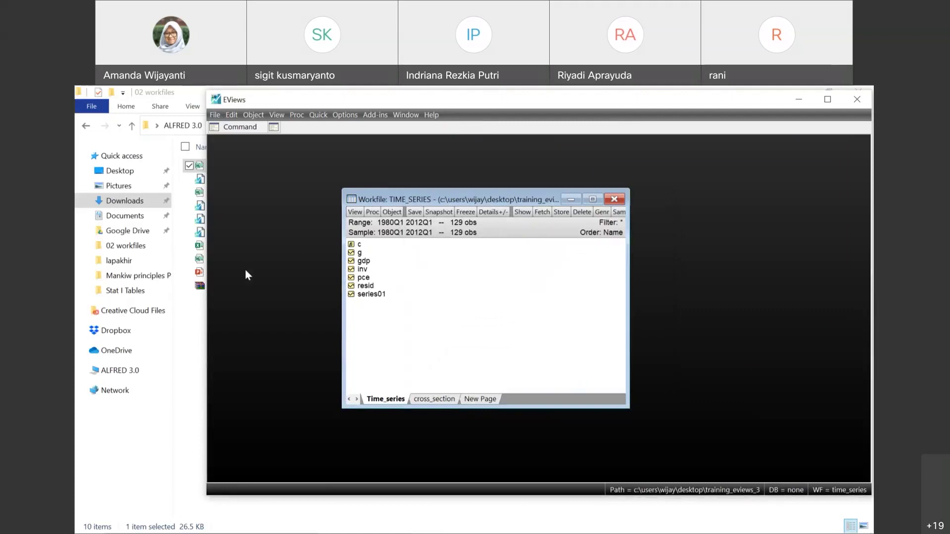
pyautogui.click(215, 114)
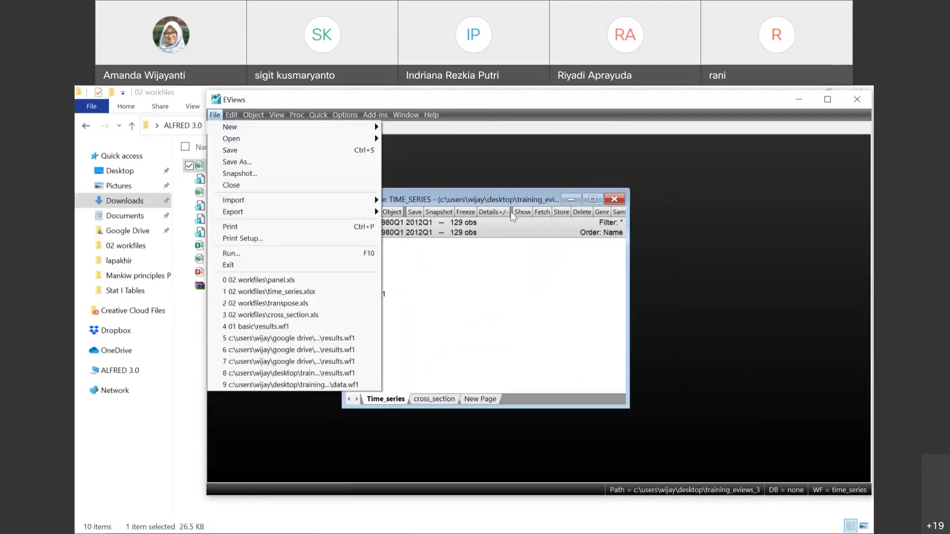
pyautogui.click(492, 303)
# Specify a new page in the TIME_SERIES workfile by frequency and range as a Balanced Panel with start date 1995
pyautogui.click(475, 399)
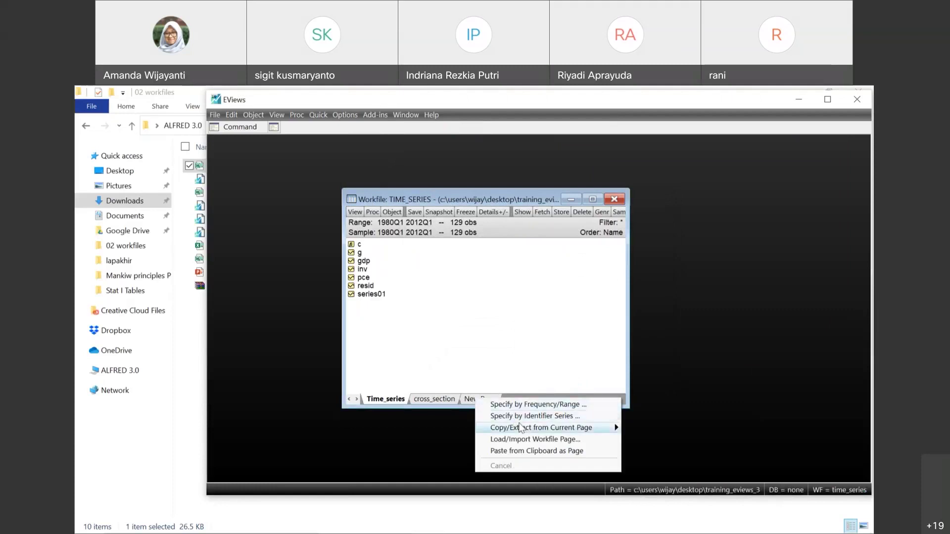
pyautogui.moveTo(521, 429)
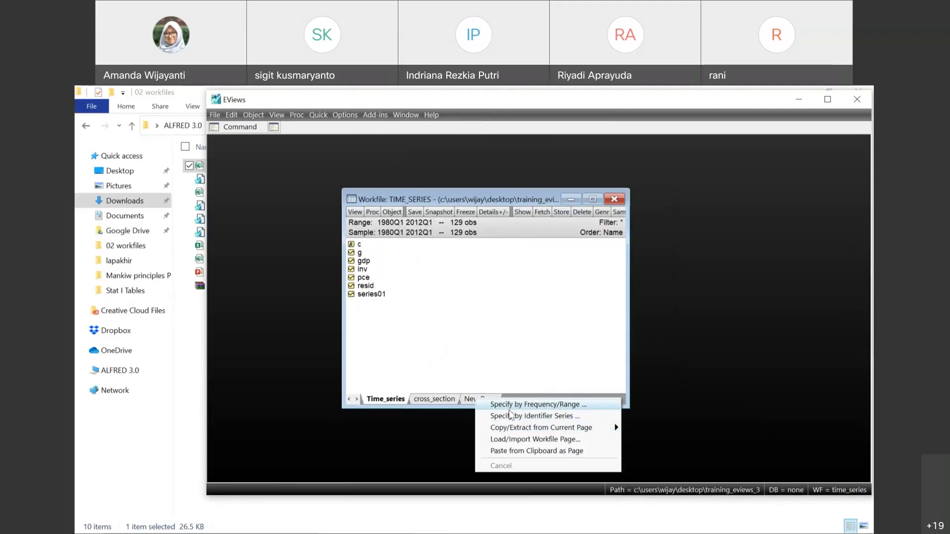
pyautogui.click(506, 406)
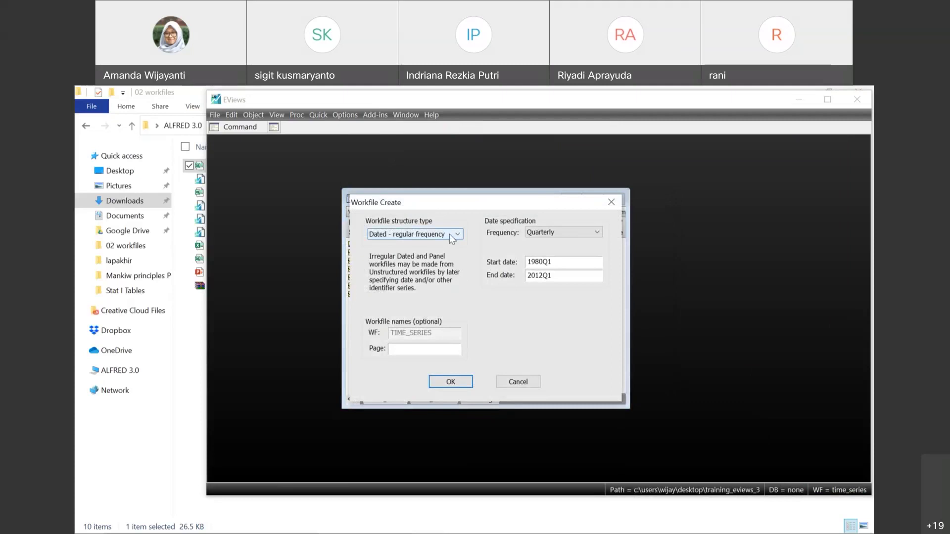
pyautogui.click(454, 238)
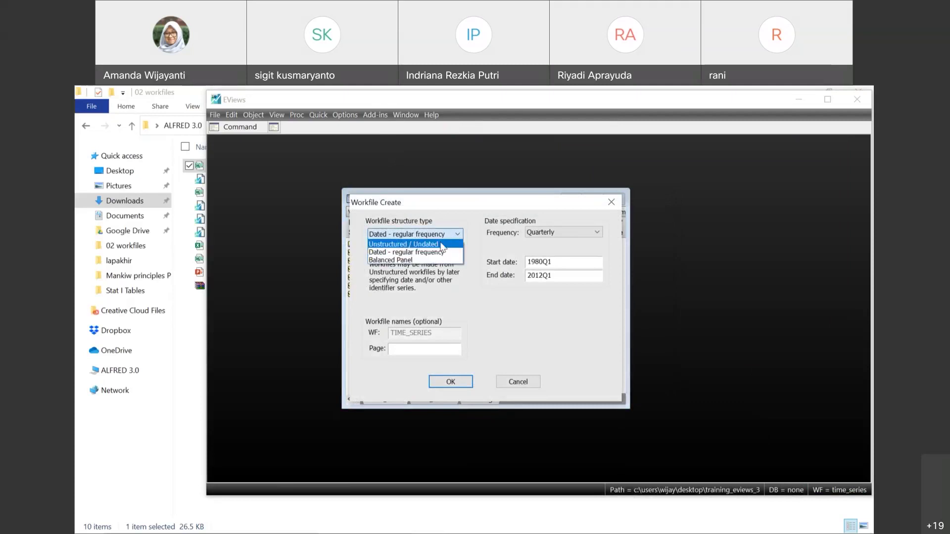
pyautogui.click(410, 260)
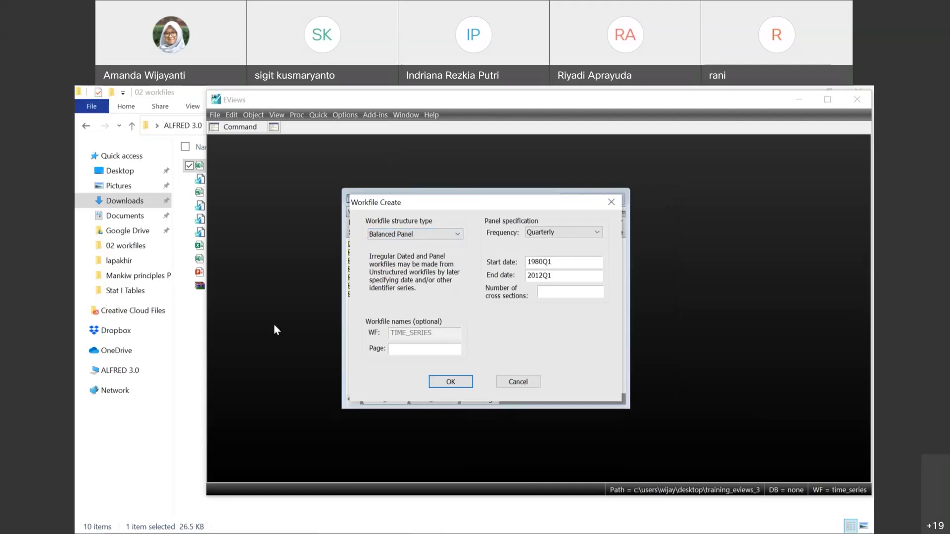
pyautogui.press('BackSpace')
pyautogui.press('BackSpace')
pyautogui.press('BackSpace')
pyautogui.press('BackSpace')
pyautogui.write('95')
pyautogui.press('Tab')
# Open the Panel Excel file from File Explorer to check its countries and years, and close it again
pyautogui.click(183, 343)
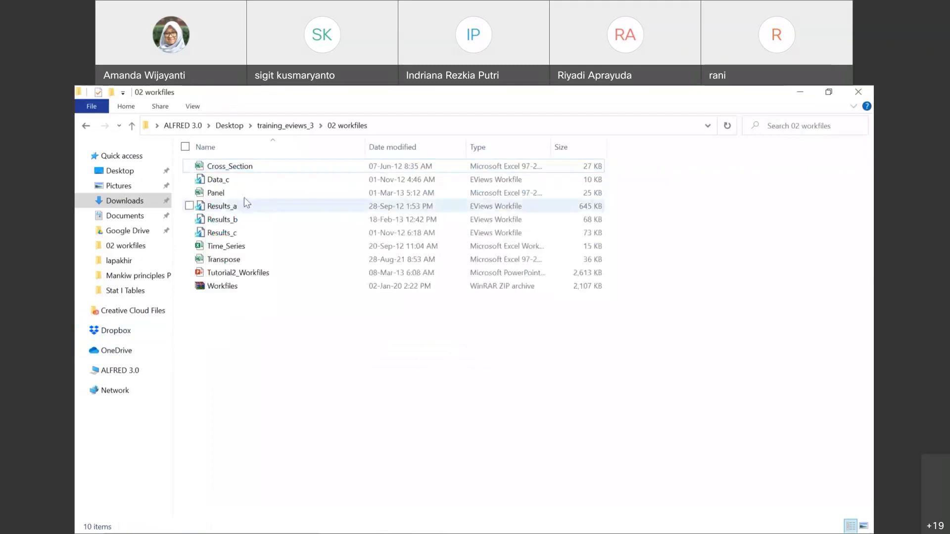
pyautogui.click(241, 198)
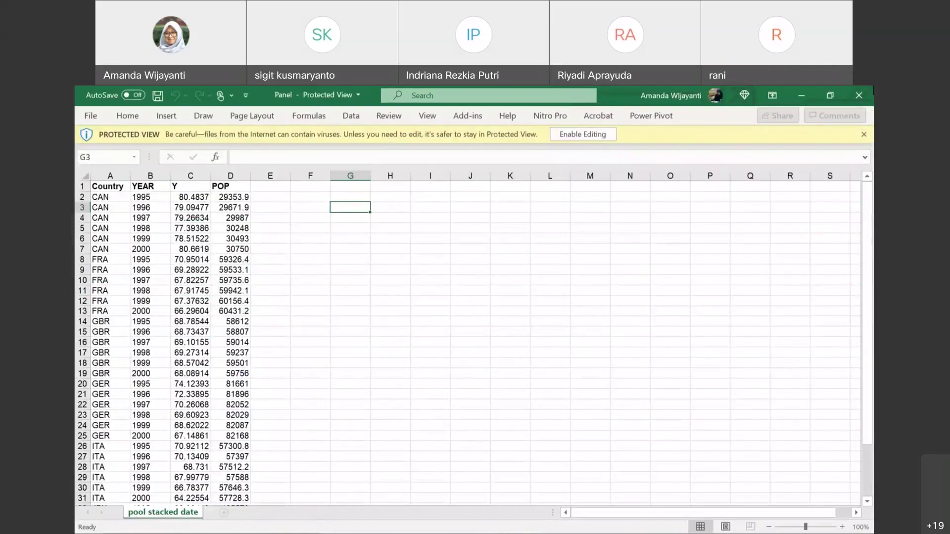
pyautogui.click(855, 97)
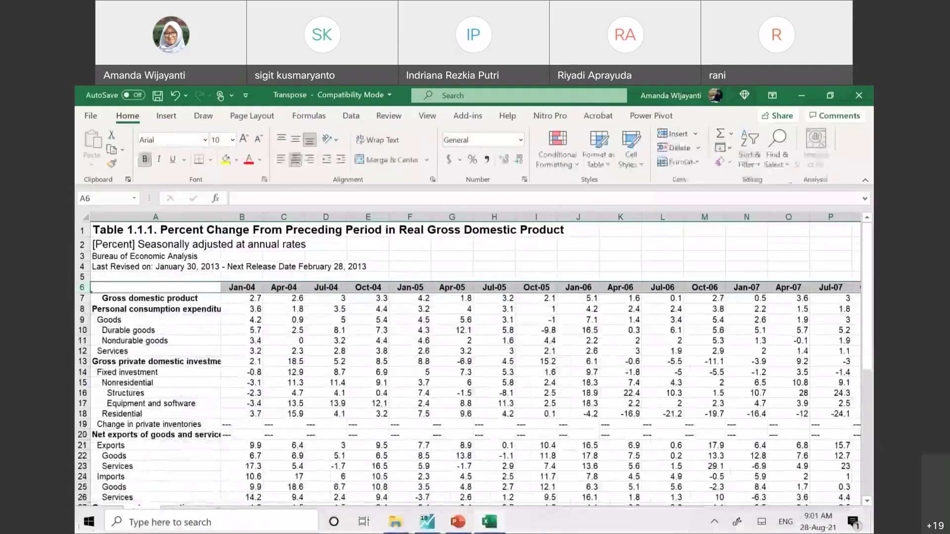
# Return to EViews and set the panel page's end date to 2000 and its frequency to Annual
pyautogui.click(427, 523)
pyautogui.write('200')
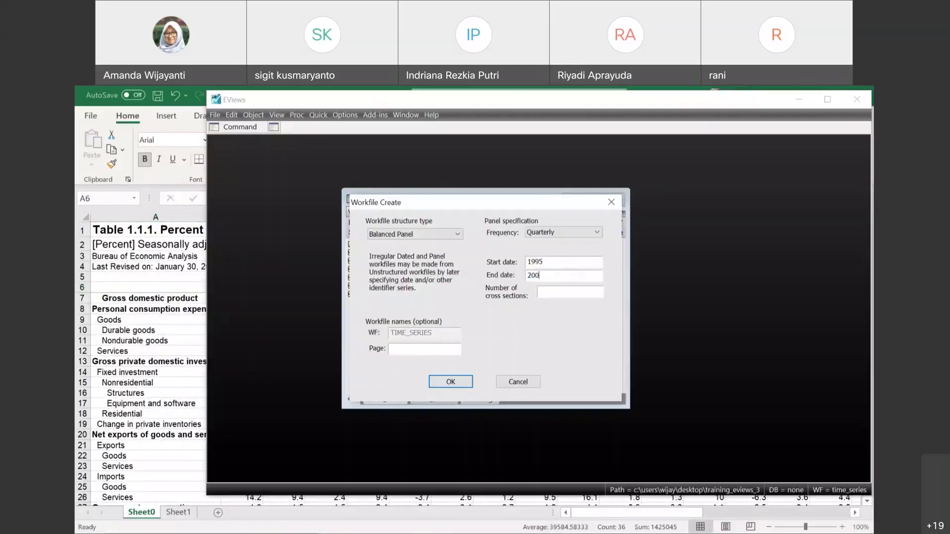
pyautogui.write('0')
pyautogui.click(568, 231)
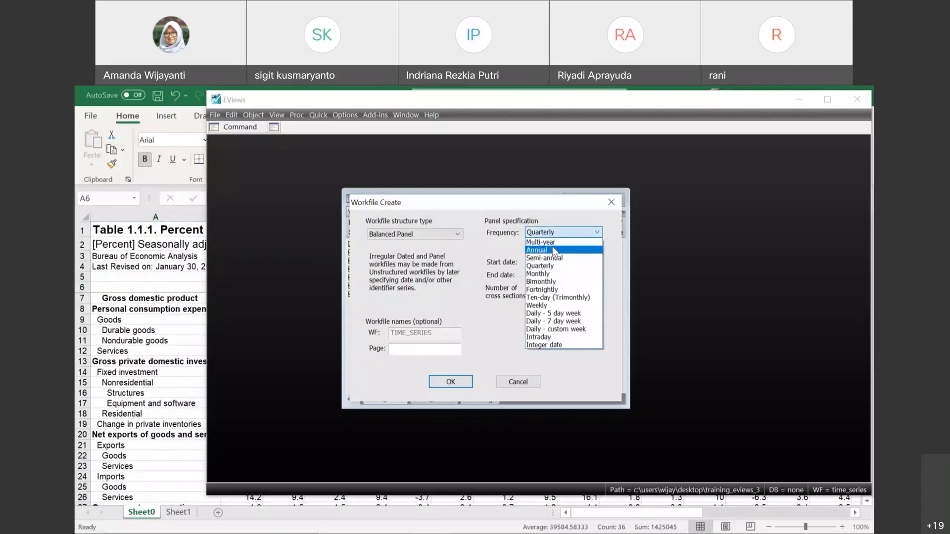
pyautogui.click(544, 244)
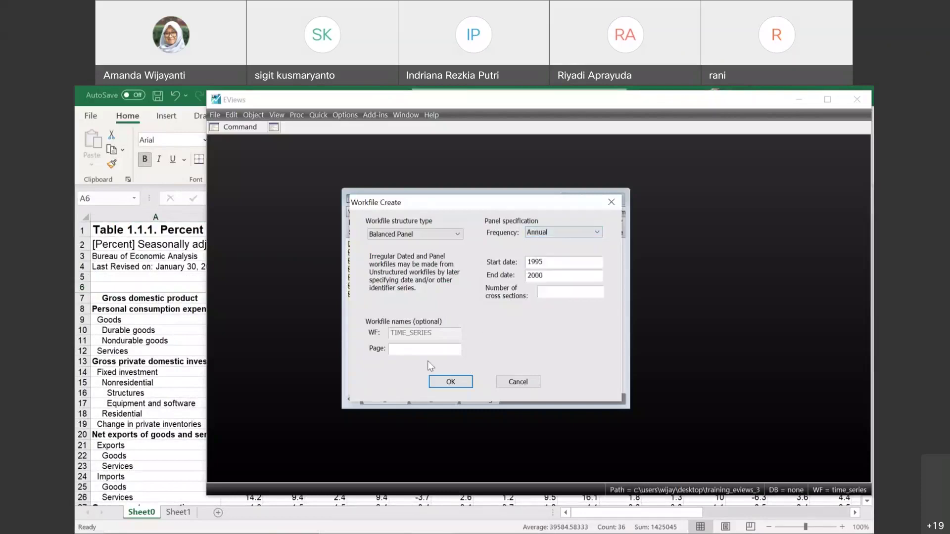
# Create the annual panel page for 1995 to 2000 in the TIME_SERIES workfile
pyautogui.click(465, 384)
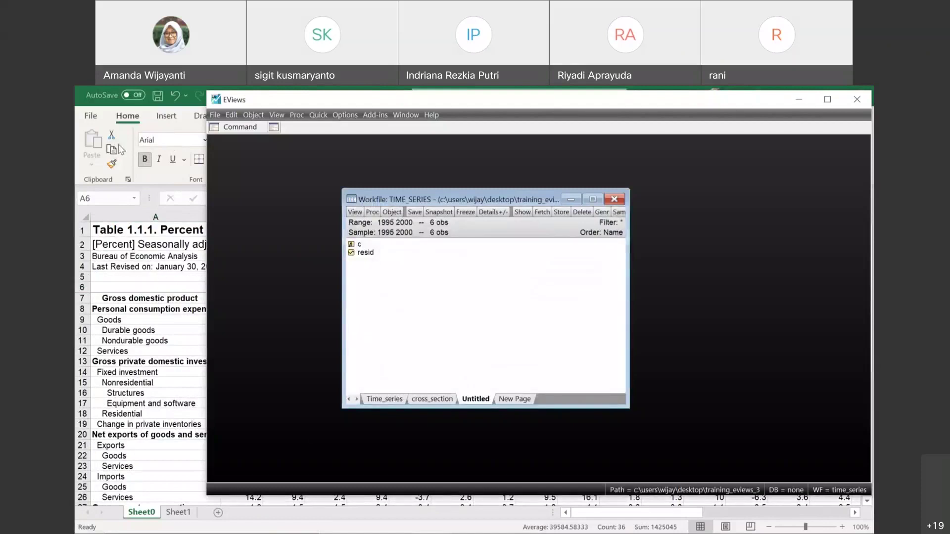
# Close the Transpose Excel workbook and bring EViews in front of the 02 workfiles folder in File Explorer
pyautogui.click(159, 127)
pyautogui.click(858, 95)
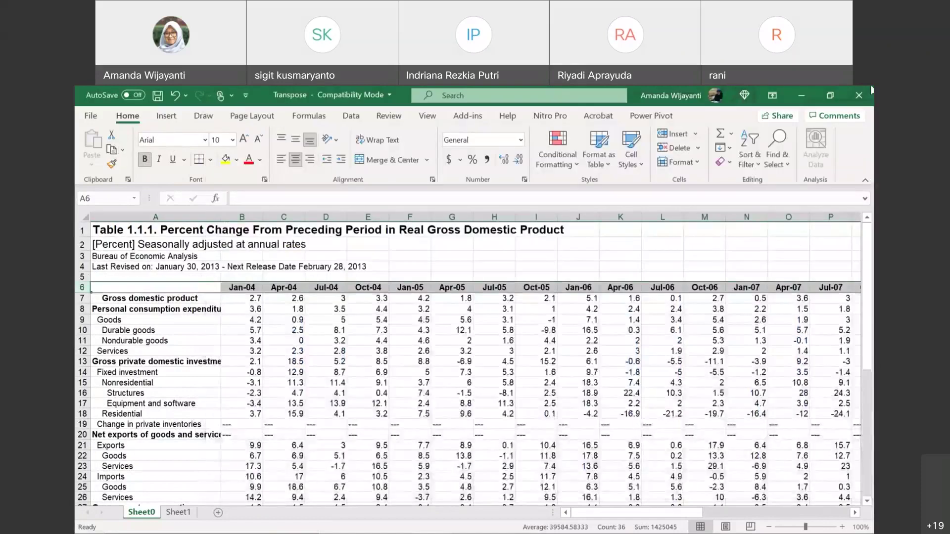
pyautogui.click(467, 332)
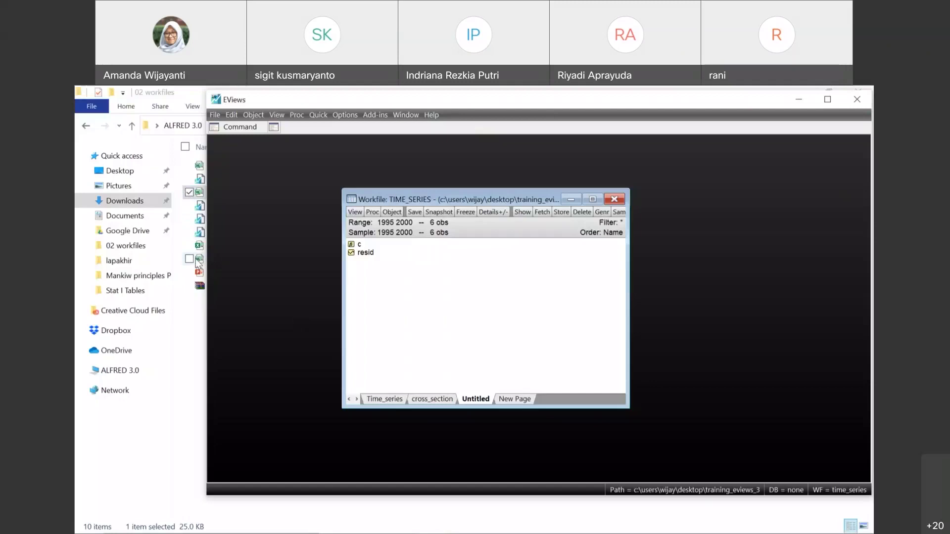
pyautogui.click(198, 261)
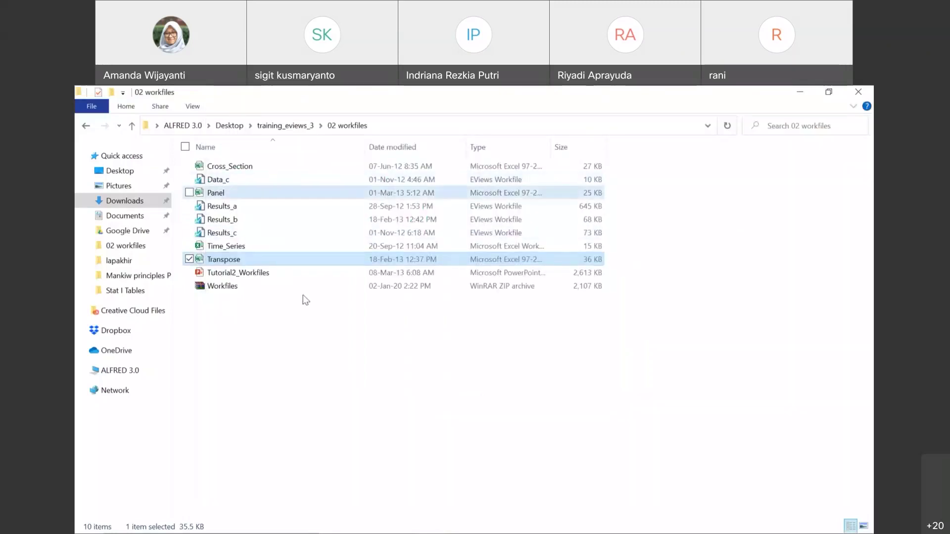
pyautogui.click(427, 521)
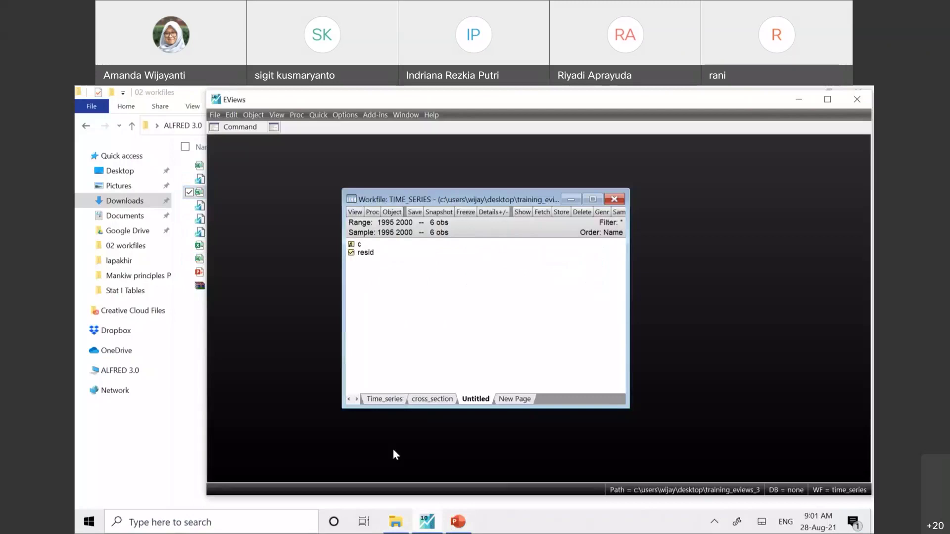
# Try to import the Panel Excel file into the untitled page, check the import methods, and cancel the import
pyautogui.moveTo(201, 198); pyautogui.dragTo(486, 298)
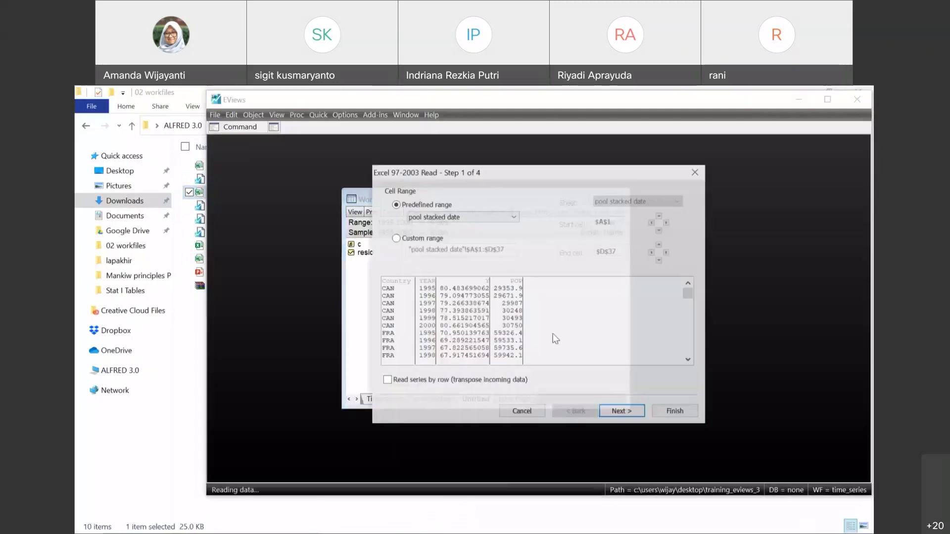
pyautogui.click(664, 415)
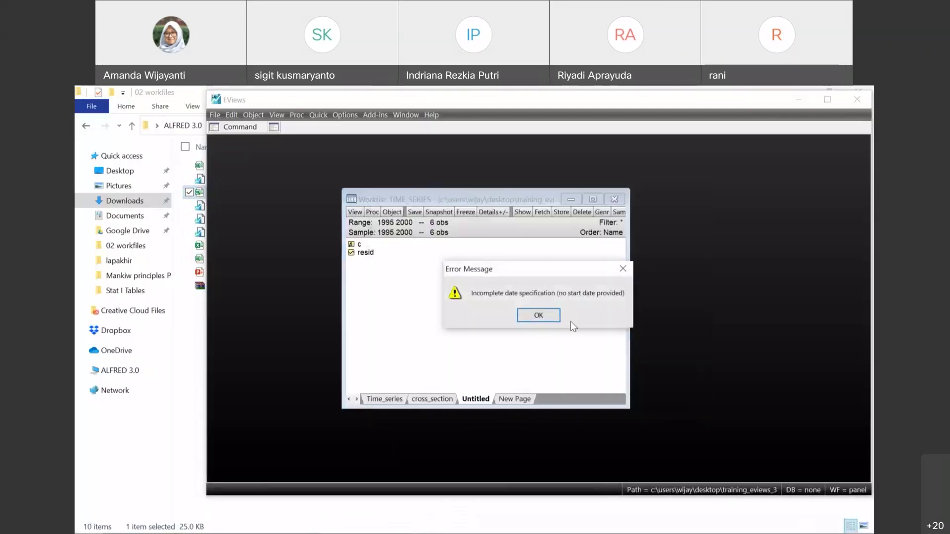
pyautogui.click(557, 318)
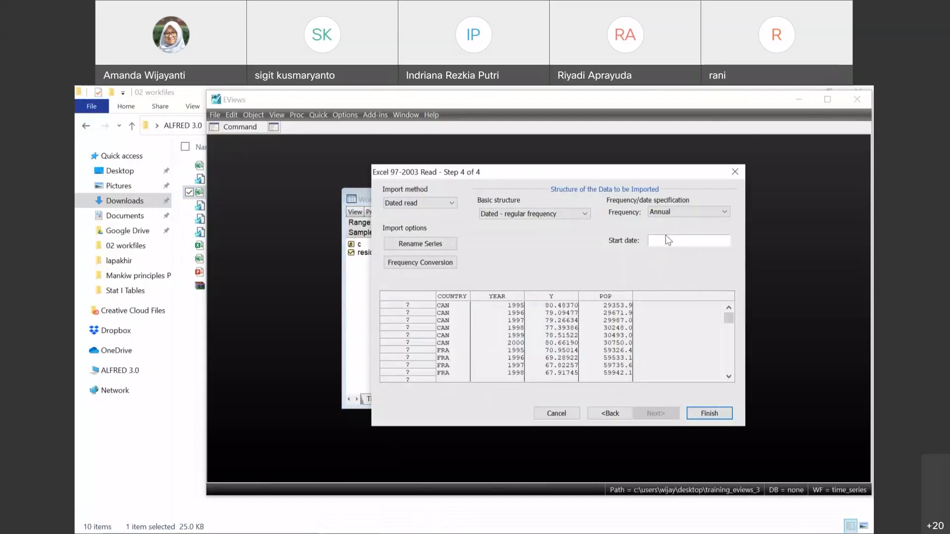
pyautogui.click(451, 204)
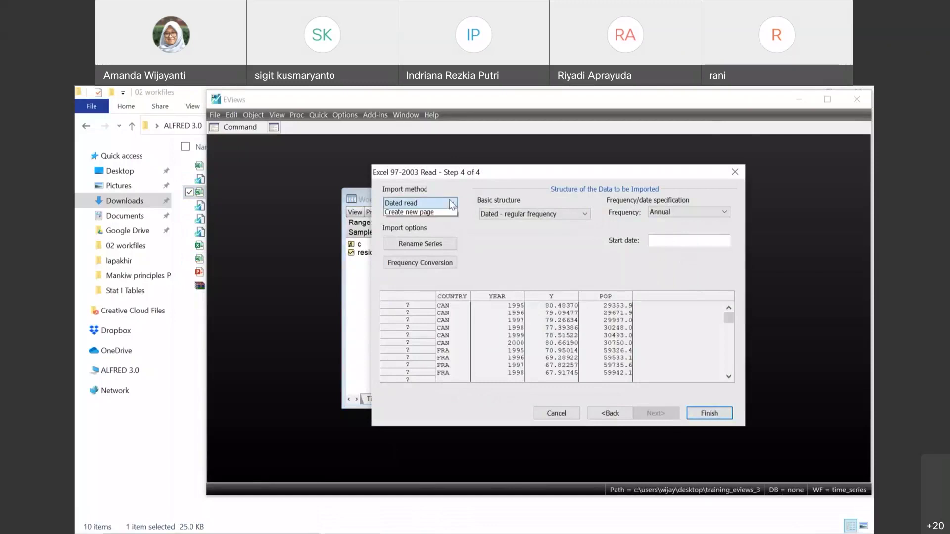
pyautogui.click(539, 262)
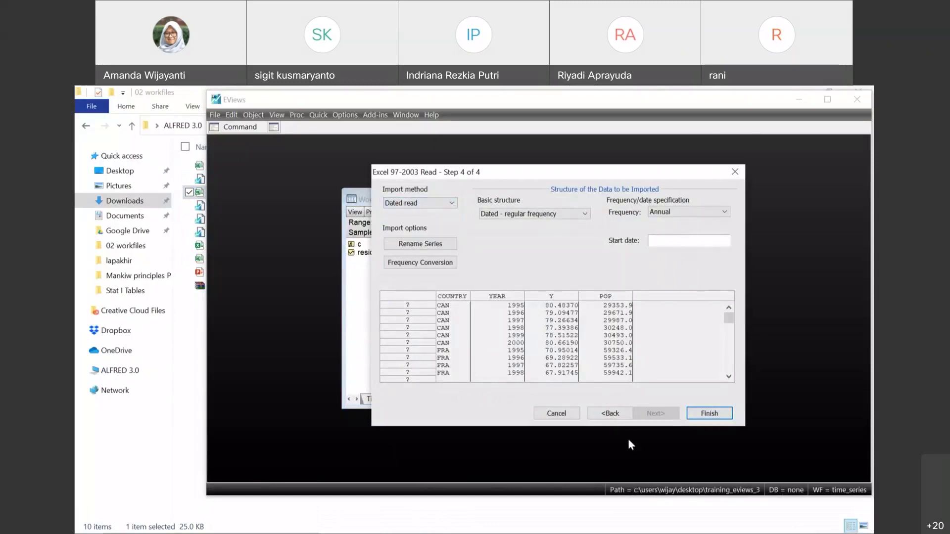
pyautogui.click(611, 417)
pyautogui.click(668, 413)
pyautogui.click(538, 316)
pyautogui.click(561, 415)
# Delete the untitled page from the TIME_SERIES workfile
pyautogui.rightClick(479, 400)
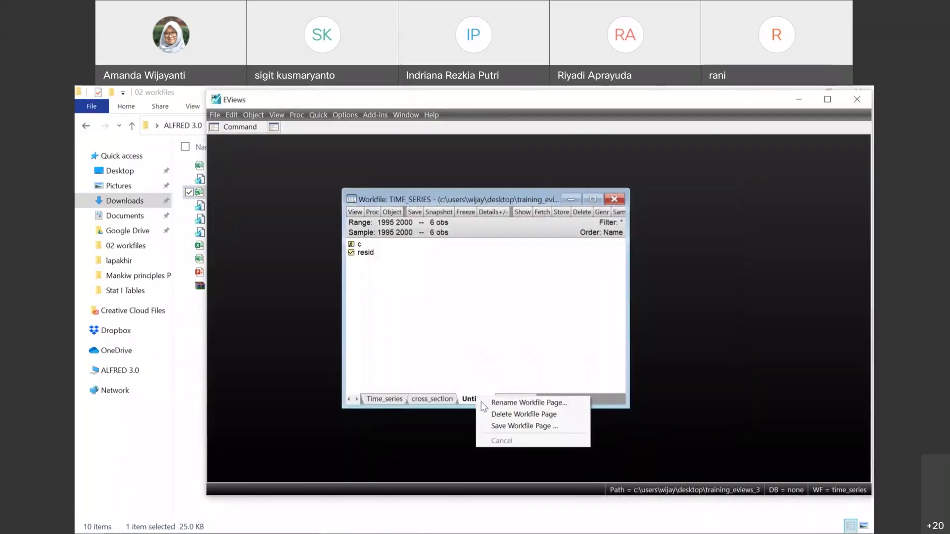
pyautogui.click(523, 414)
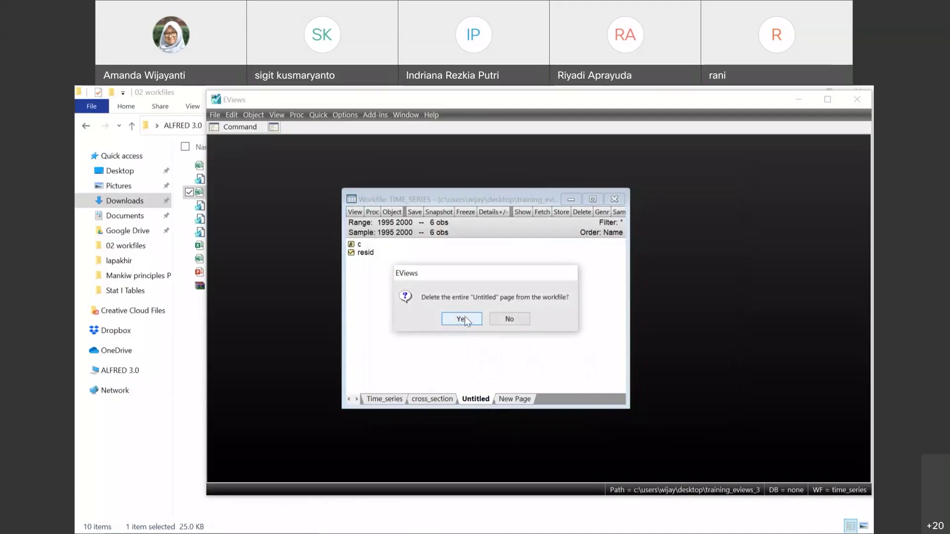
pyautogui.click(461, 319)
# Specify a new page by frequency and range as a Balanced Panel with 6 cross sections
pyautogui.click(482, 400)
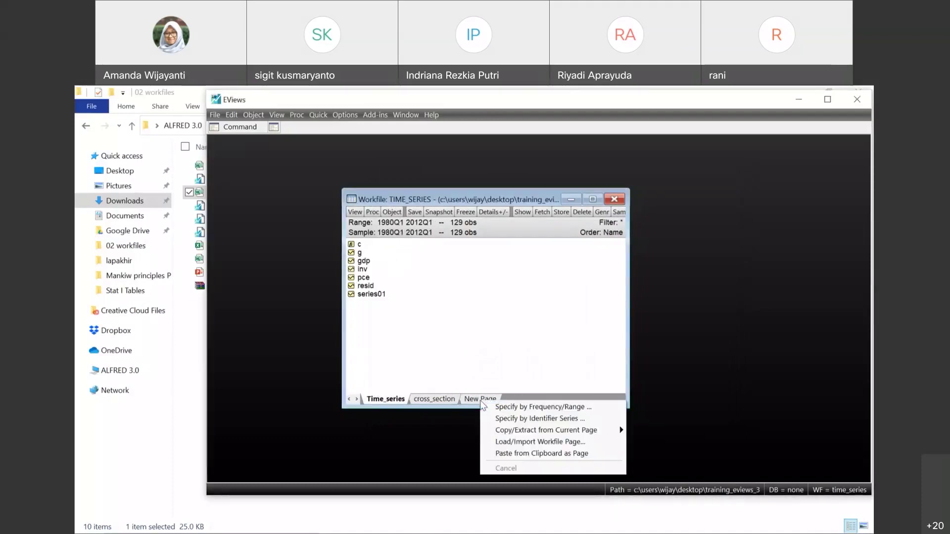
pyautogui.click(488, 408)
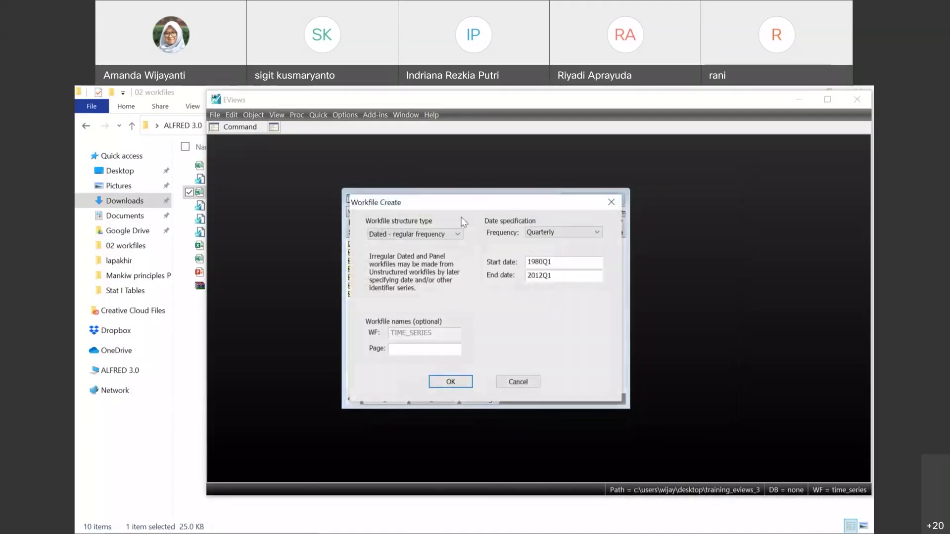
pyautogui.click(449, 236)
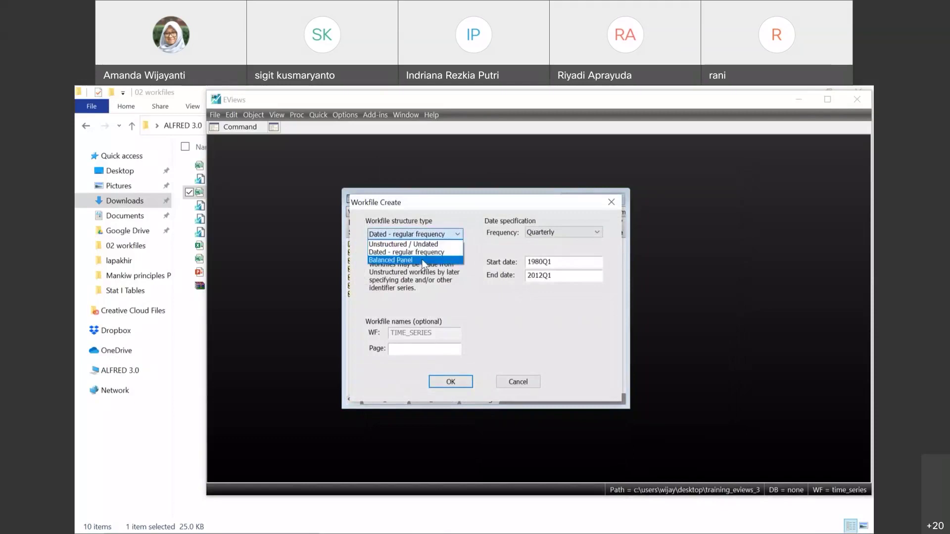
pyautogui.click(449, 266)
pyautogui.click(571, 294)
pyautogui.write('6')
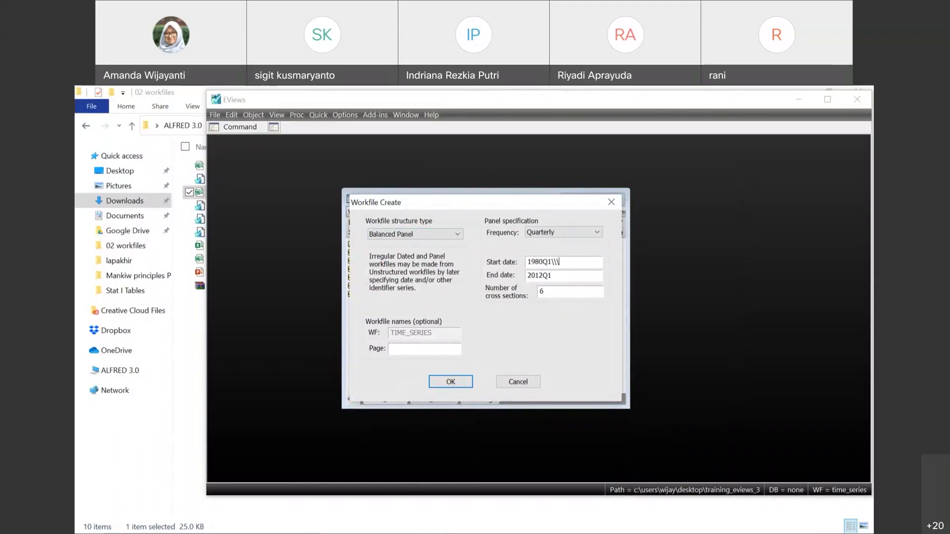
# Set the page's start date to 1995, end date to 2000 and frequency to Annual, and create it
pyautogui.press('BackSpace')
pyautogui.press('BackSpace')
pyautogui.press('BackSpace')
pyautogui.press('BackSpace')
pyautogui.press('BackSpace')
pyautogui.press('BackSpace')
pyautogui.write('1995')
pyautogui.press('Tab')
pyautogui.write('2000')
pyautogui.click(595, 232)
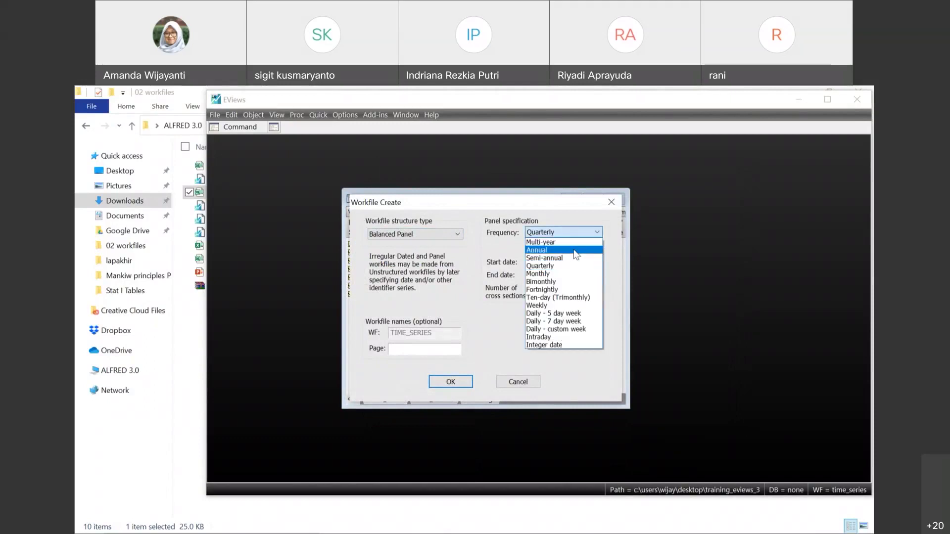
pyautogui.click(574, 251)
pyautogui.click(450, 381)
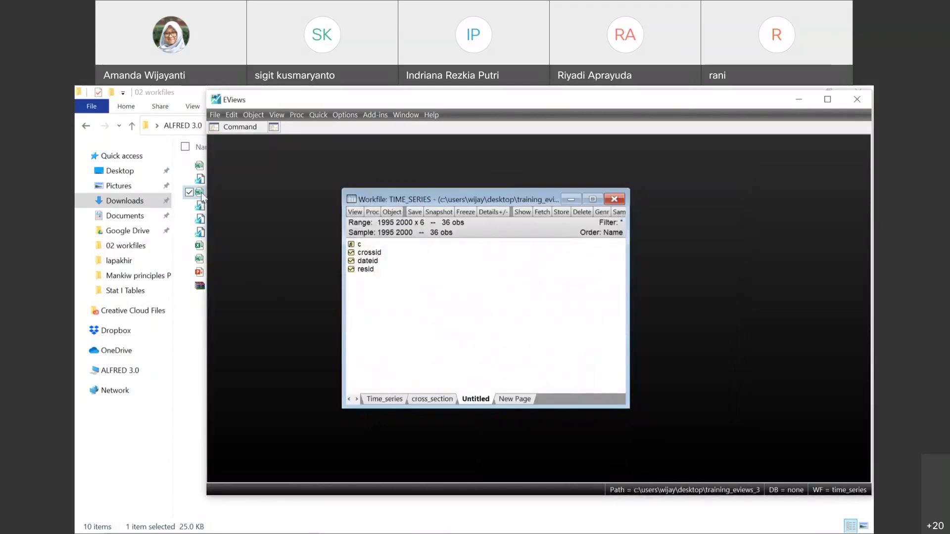
# Import the Panel Excel file into the new page without linking the series to the external source
pyautogui.moveTo(202, 197); pyautogui.dragTo(475, 317)
pyautogui.click(671, 414)
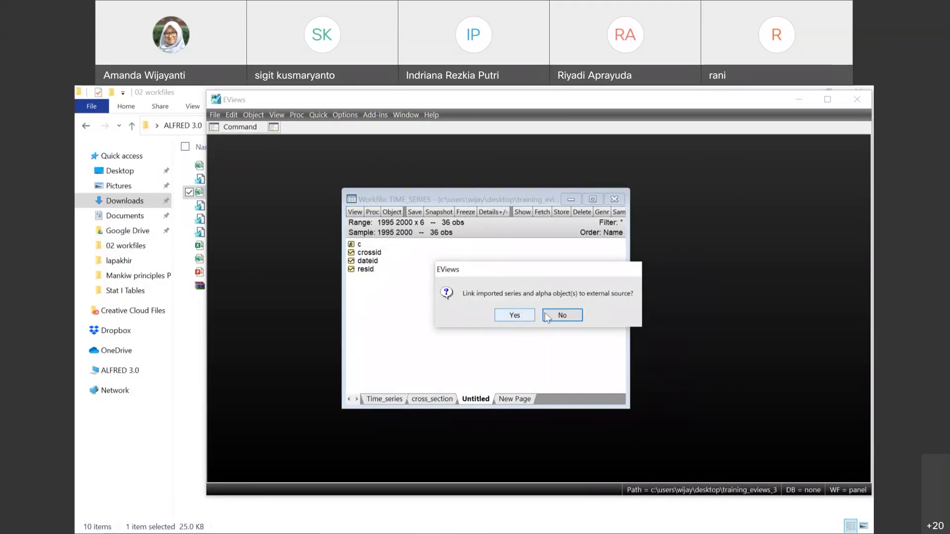
pyautogui.click(548, 315)
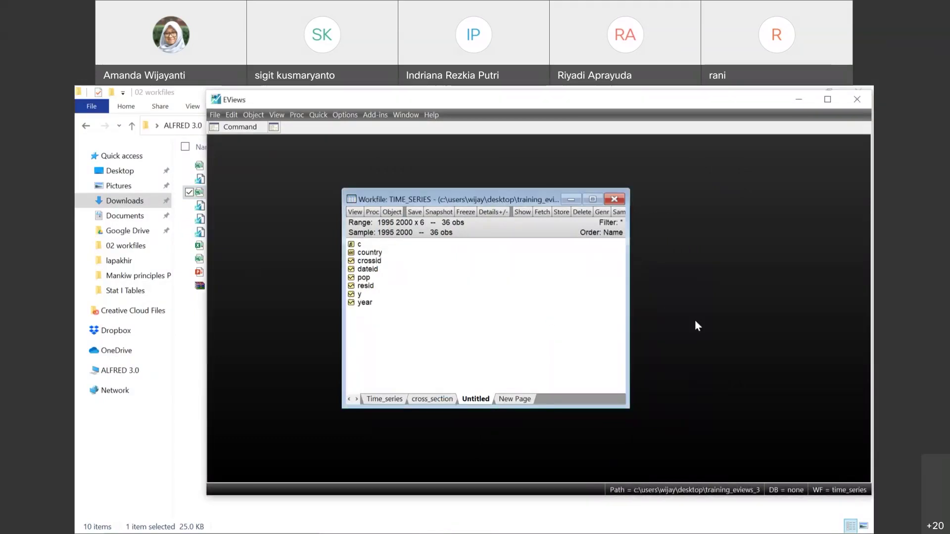
# Rename the untitled workfile page as panel
pyautogui.rightClick(476, 399)
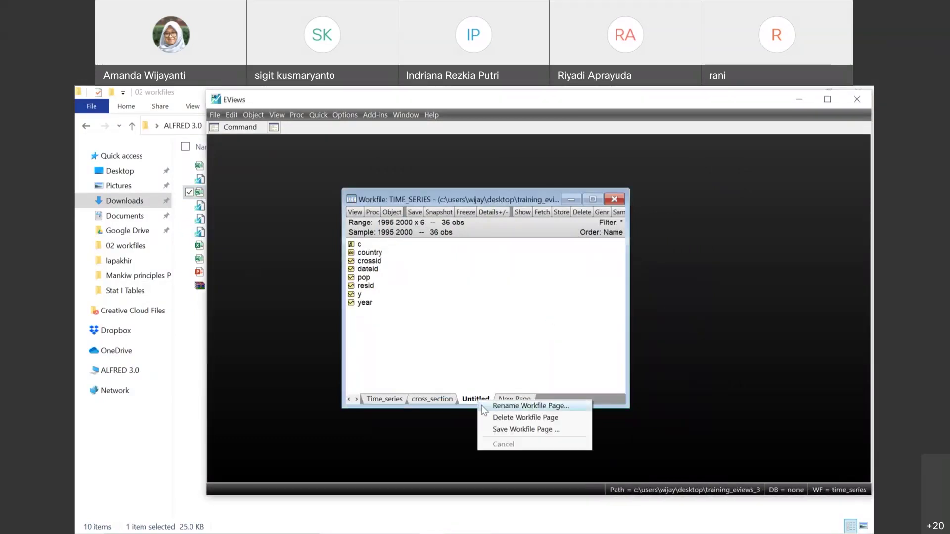
pyautogui.click(482, 409)
pyautogui.write('panel')
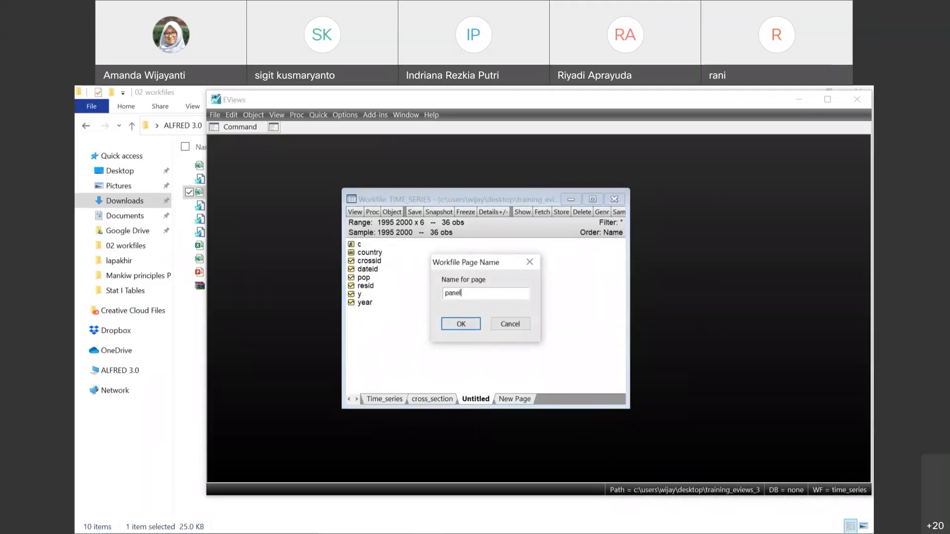
pyautogui.click(462, 324)
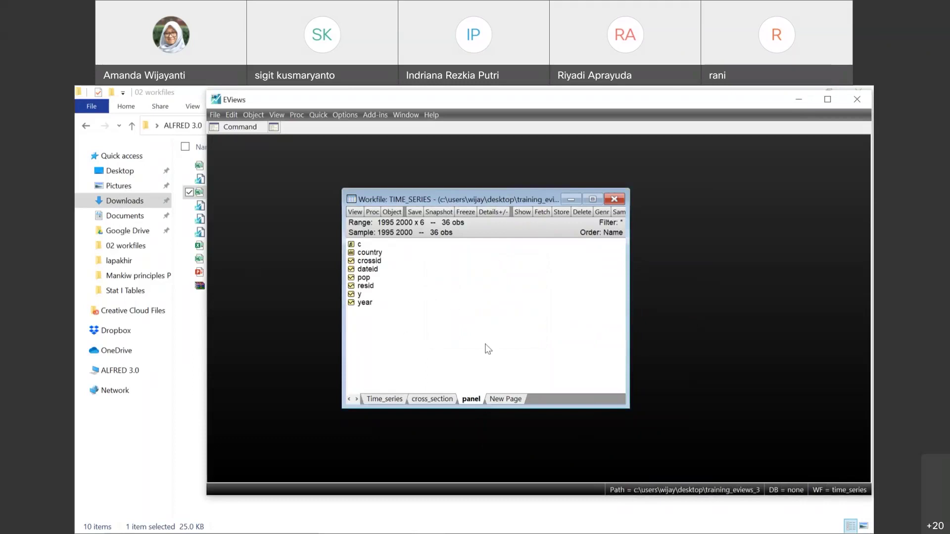
# Examine the range and objects on the Time_series, cross_section and panel pages, ending on the Time_series page
pyautogui.click(432, 401)
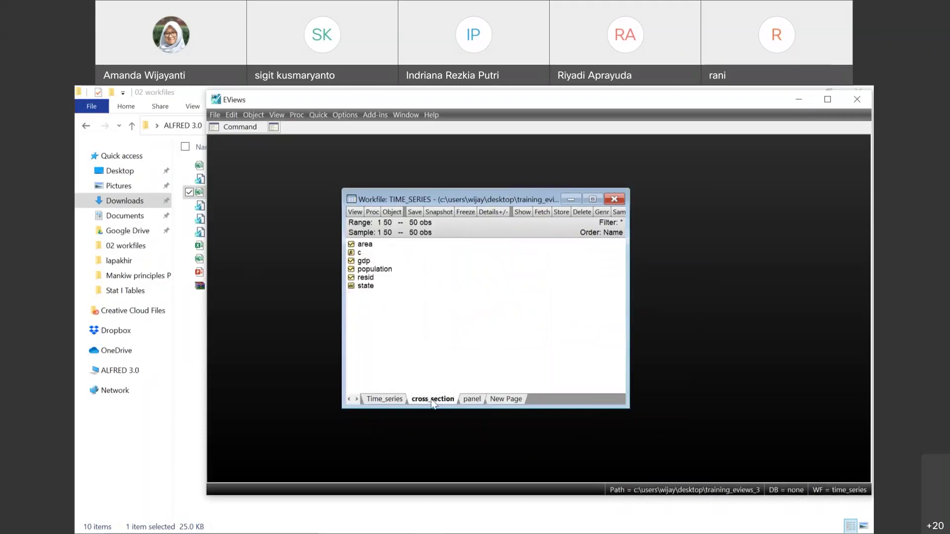
pyautogui.click(385, 401)
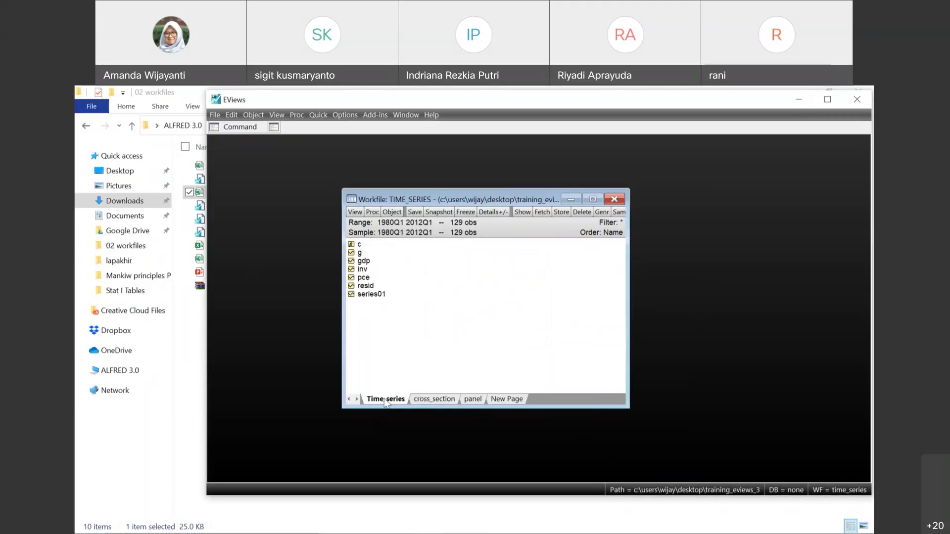
pyautogui.click(433, 400)
pyautogui.click(470, 401)
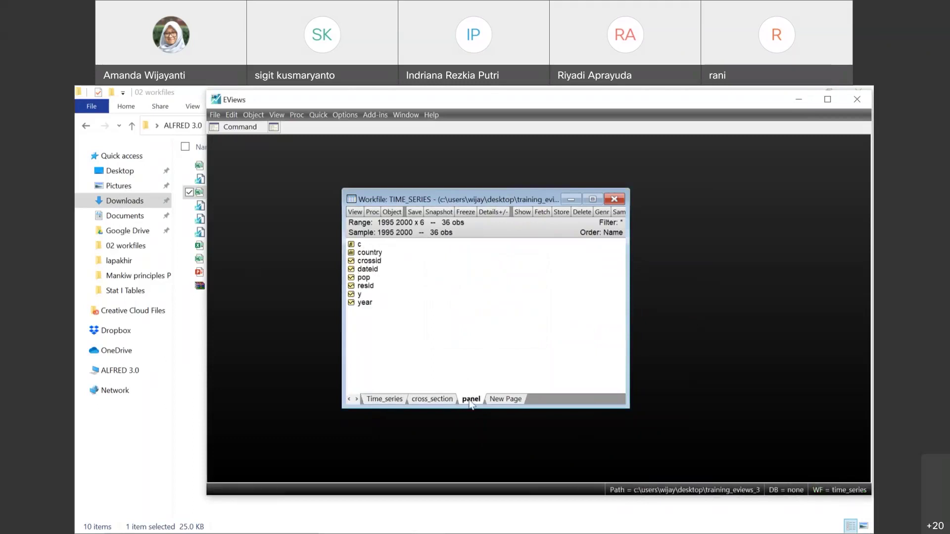
pyautogui.click(384, 400)
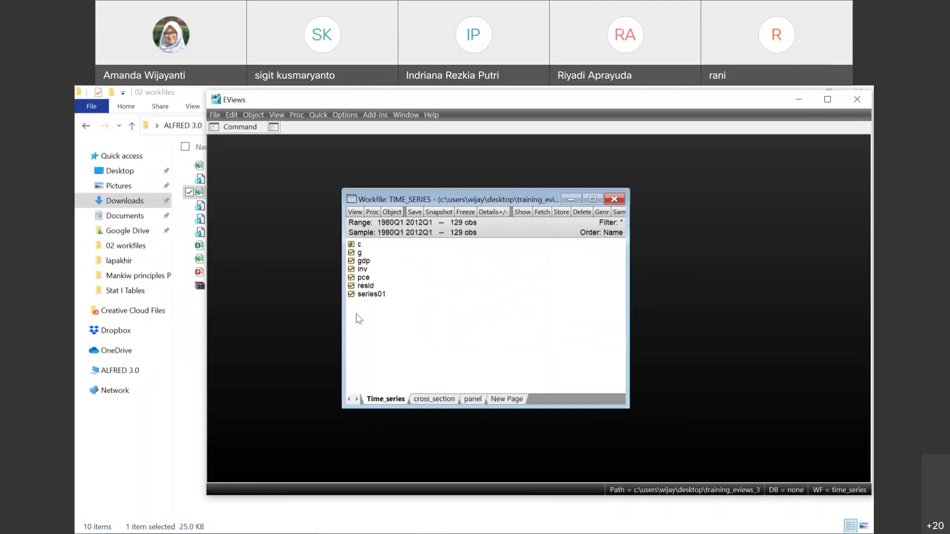
pyautogui.click(434, 401)
pyautogui.click(473, 401)
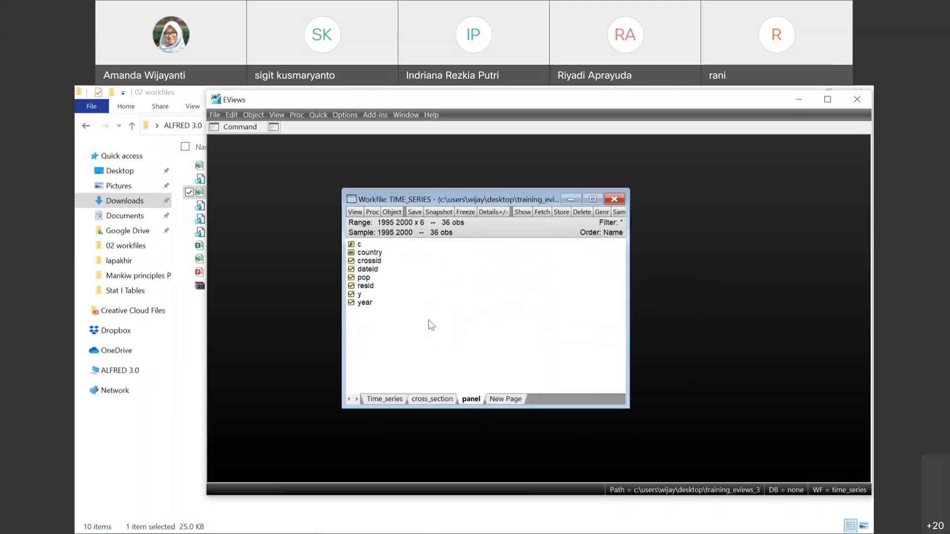
pyautogui.click(382, 402)
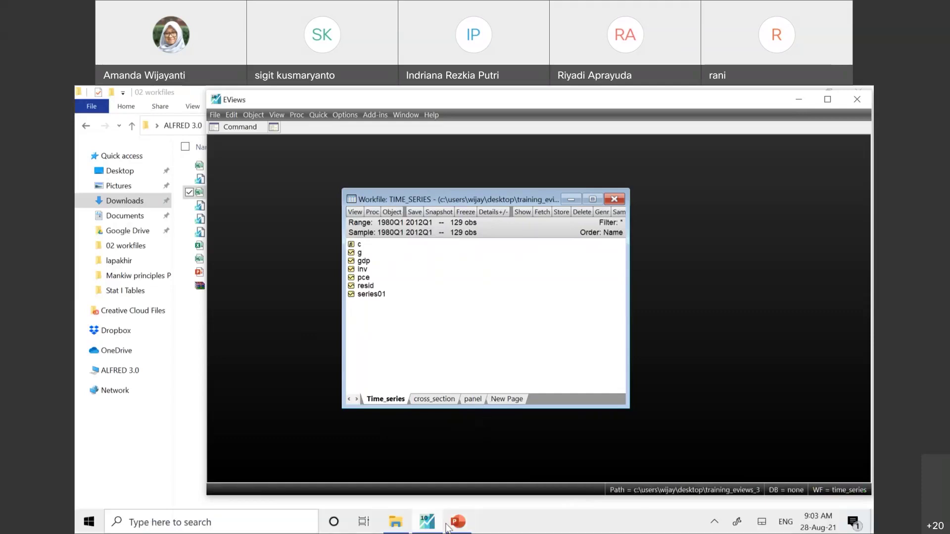
# Switch to the e_module_02 PowerPoint slide show and review the slides on EViews pages and creating a new page
pyautogui.click(456, 521)
pyautogui.click(486, 334)
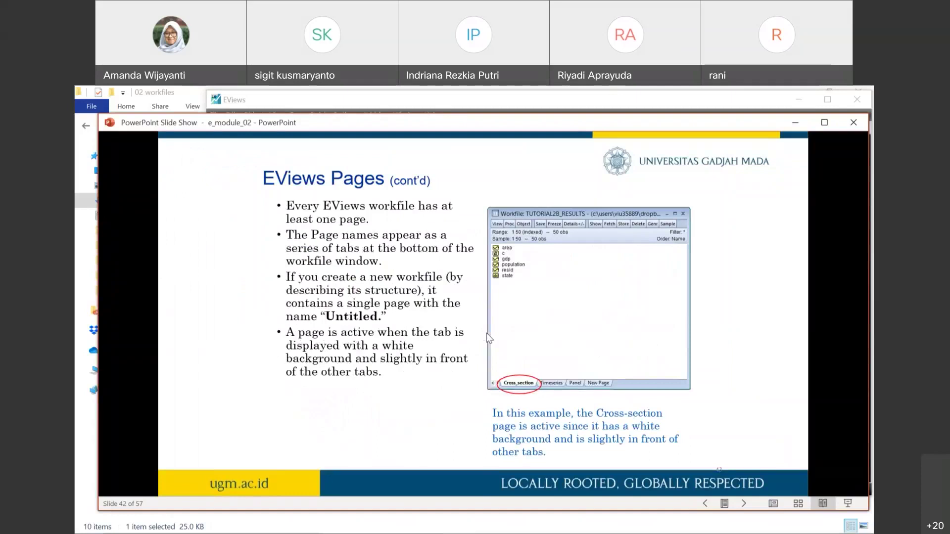
pyautogui.press('Right')
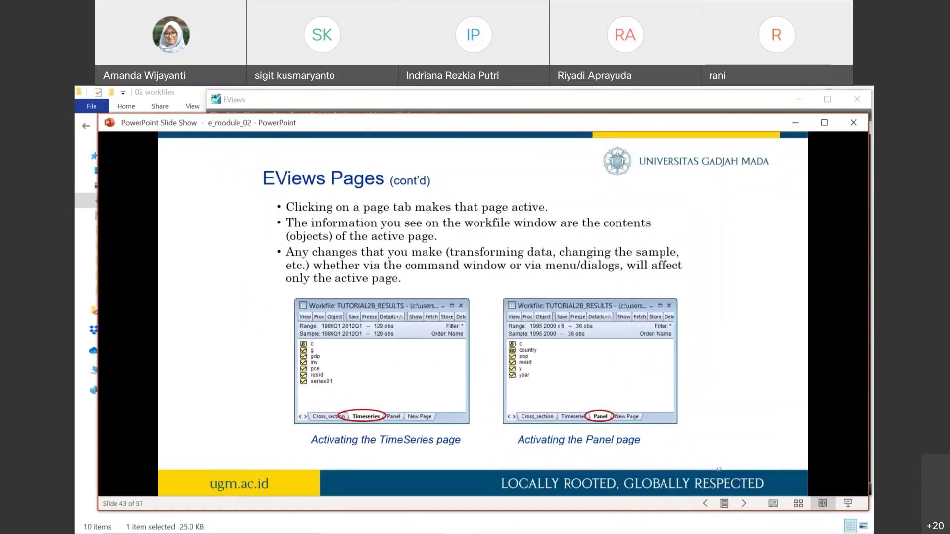
pyautogui.press('Right')
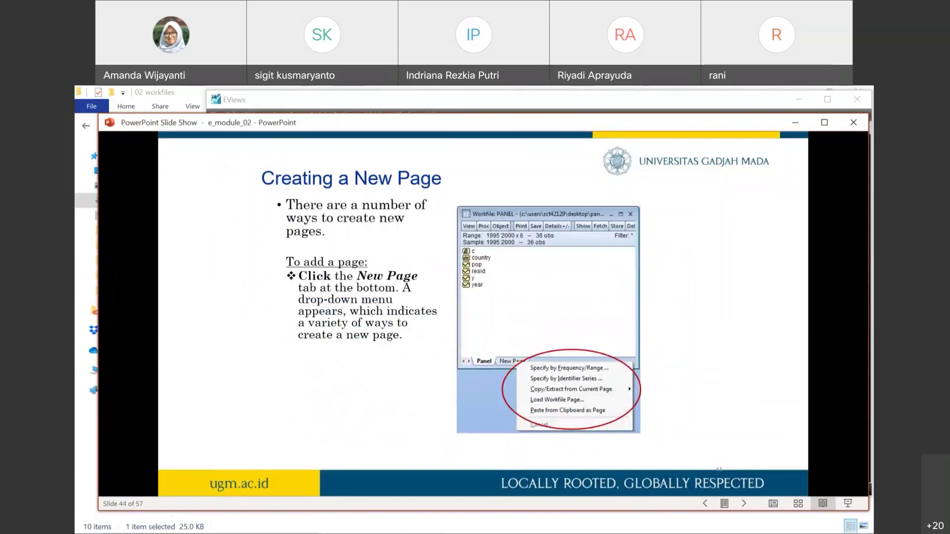
pyautogui.press('Right')
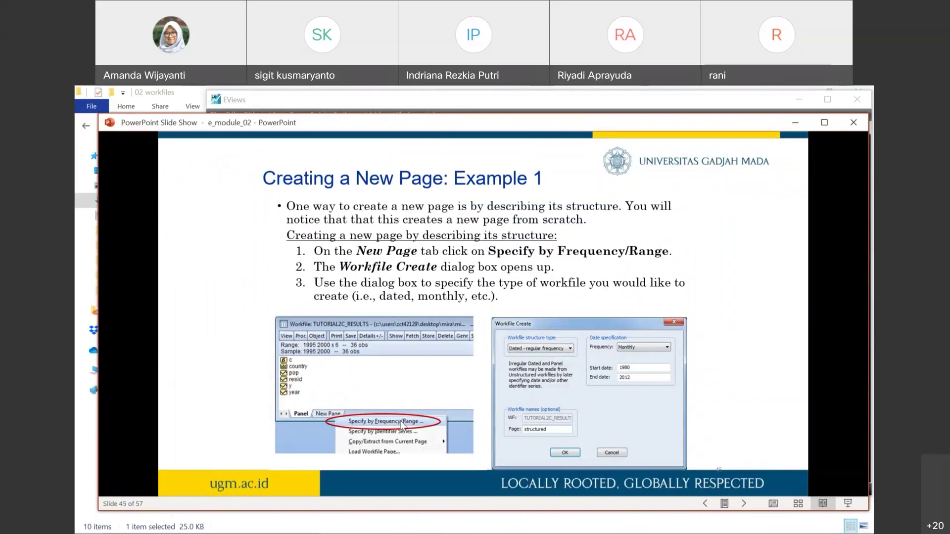
pyautogui.press('Right')
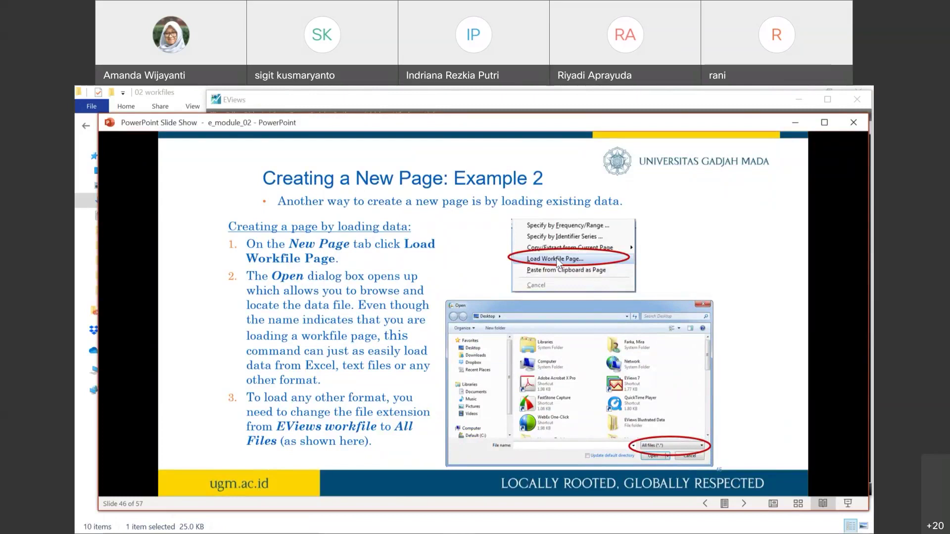
pyautogui.press('Right')
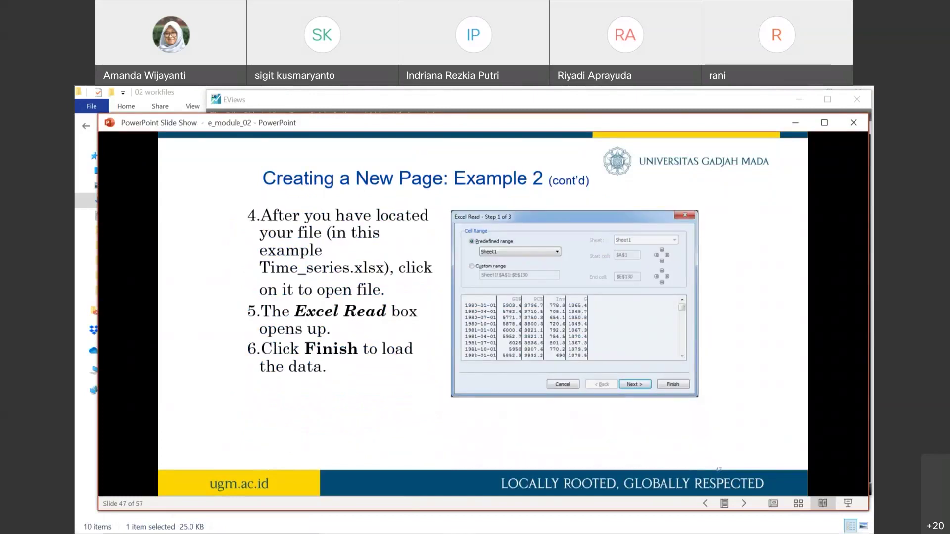
# Return to the previous slide and switch to the TIME_SERIES workfile in EViews
pyautogui.press('Left')
pyautogui.click(427, 525)
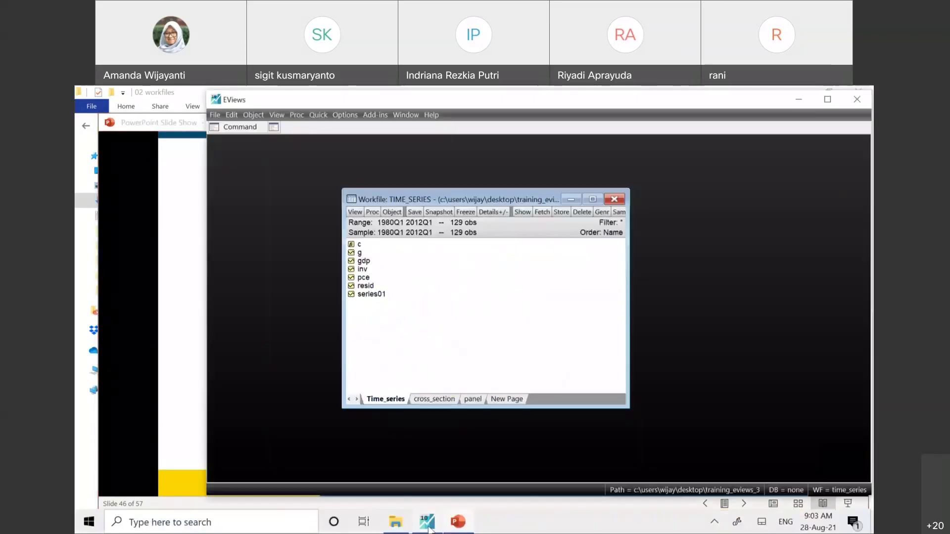
pyautogui.click(506, 404)
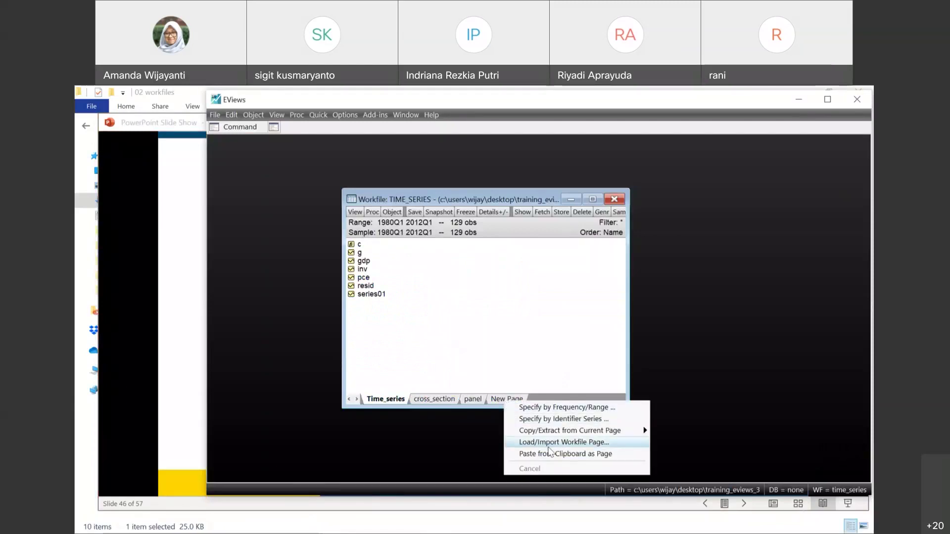
pyautogui.click(548, 447)
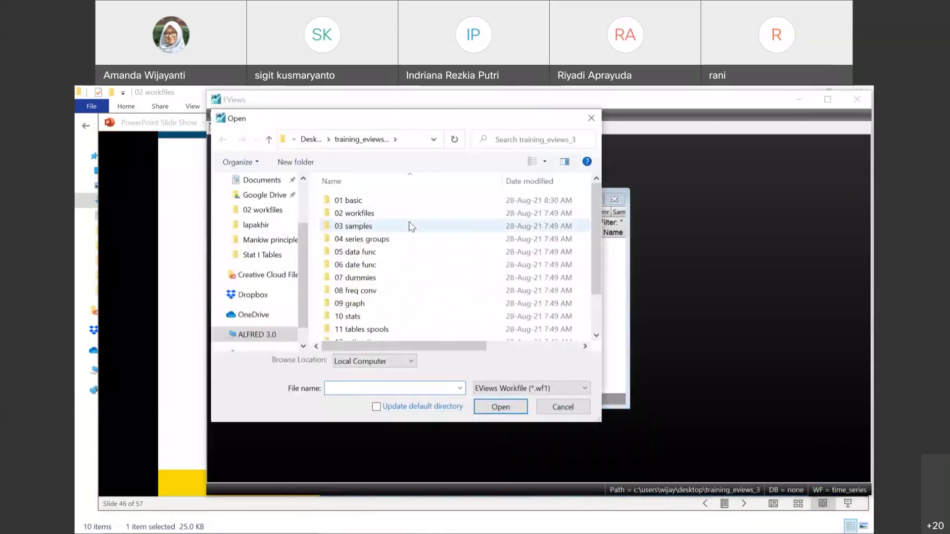
pyautogui.click(521, 388)
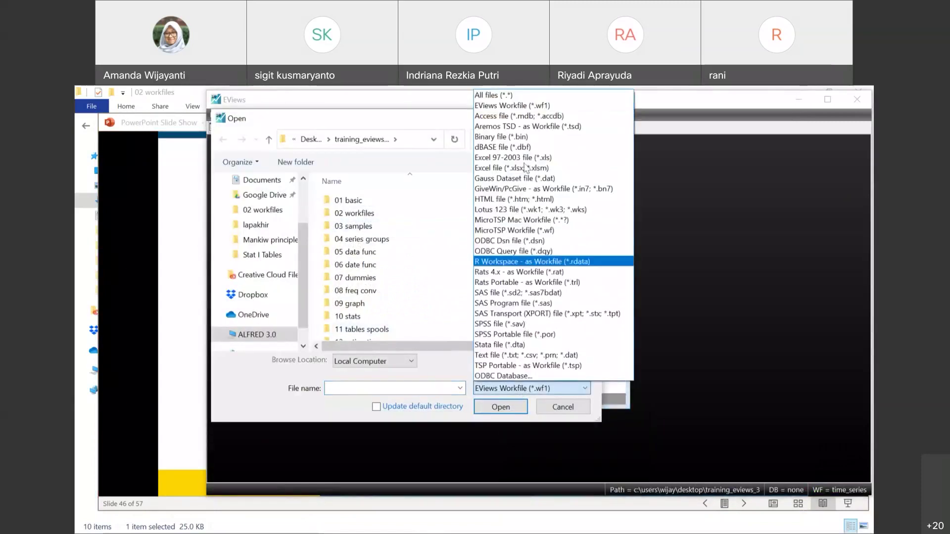
pyautogui.click(506, 95)
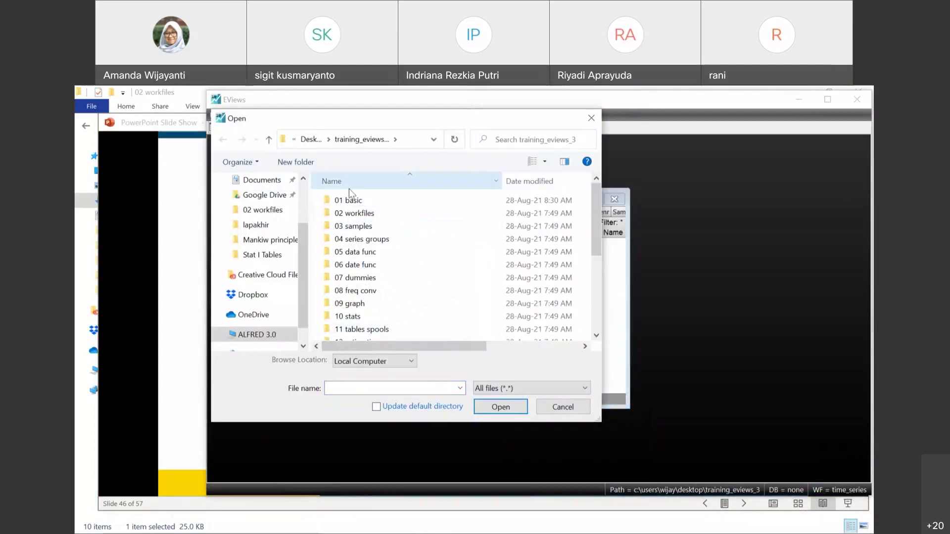
pyautogui.doubleClick(349, 218)
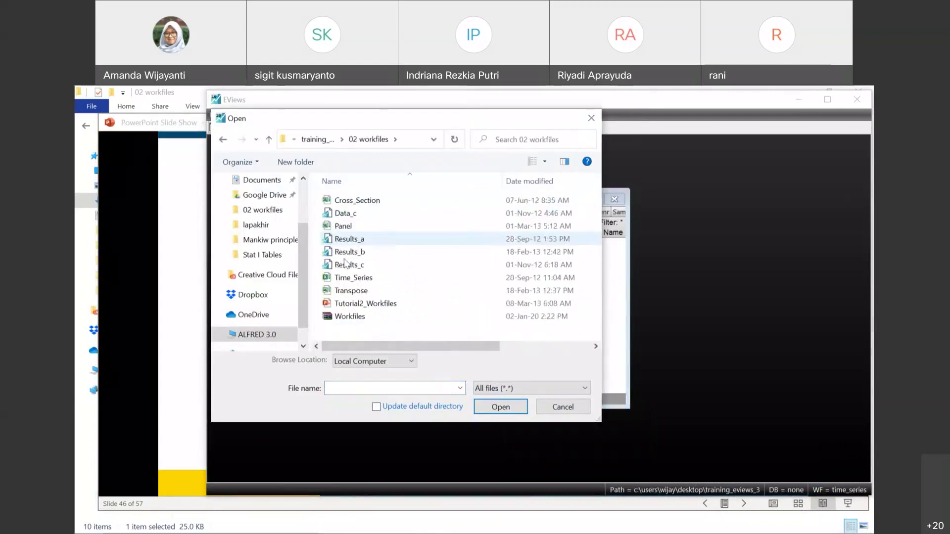
pyautogui.doubleClick(350, 291)
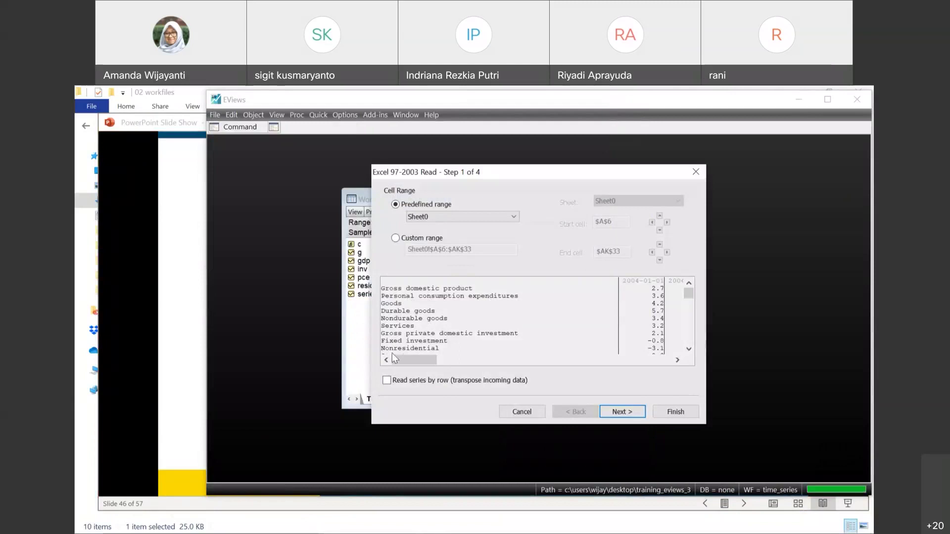
pyautogui.click(541, 417)
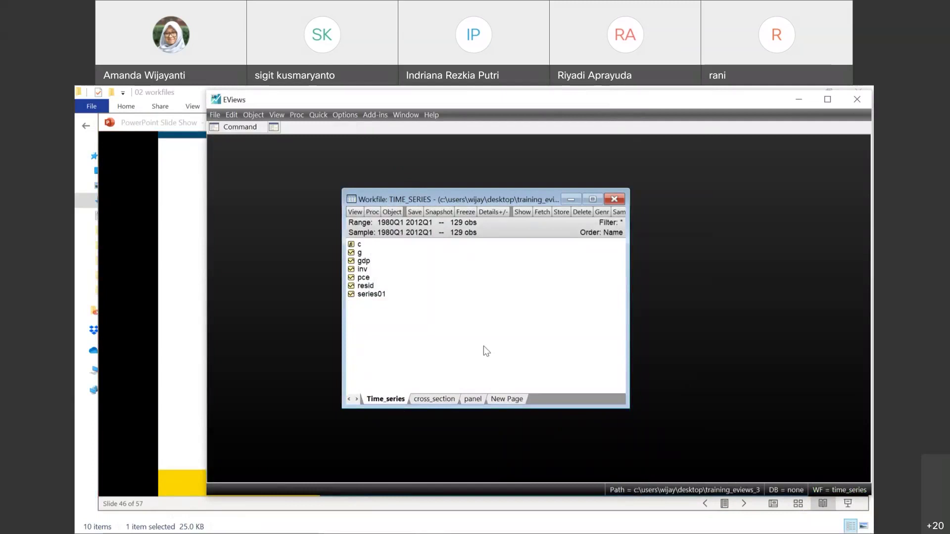
# Load the Transpose Excel file from the 02 workfiles folder as a new workfile page, browsing with all file types shown
pyautogui.click(512, 403)
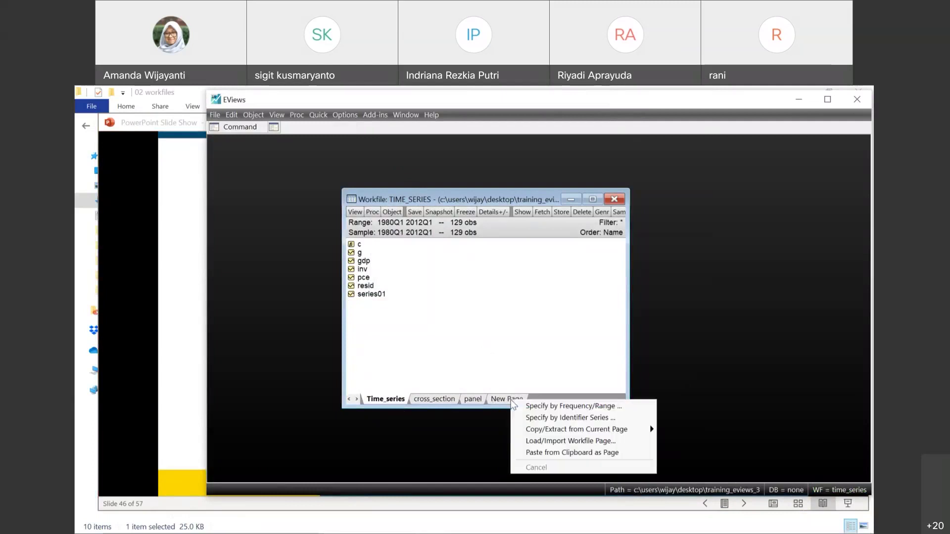
pyautogui.click(533, 441)
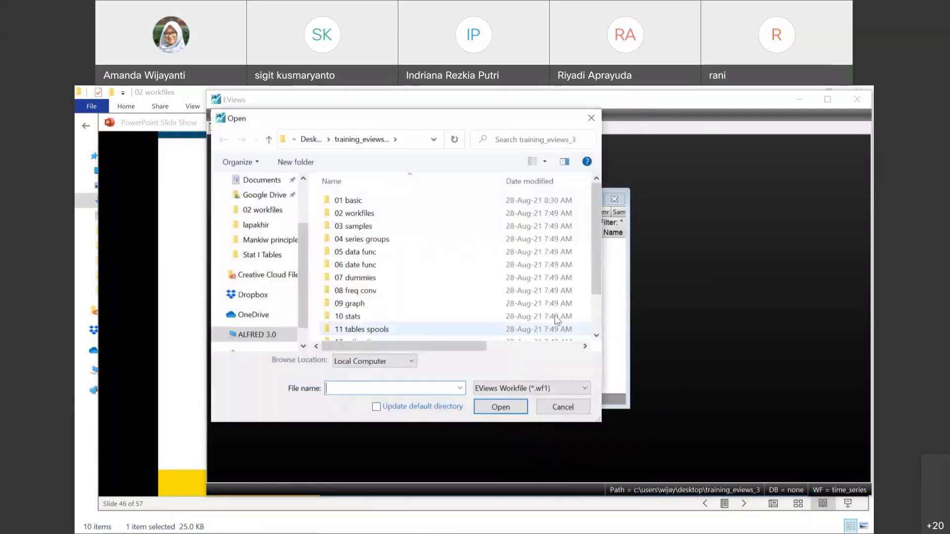
pyautogui.click(497, 390)
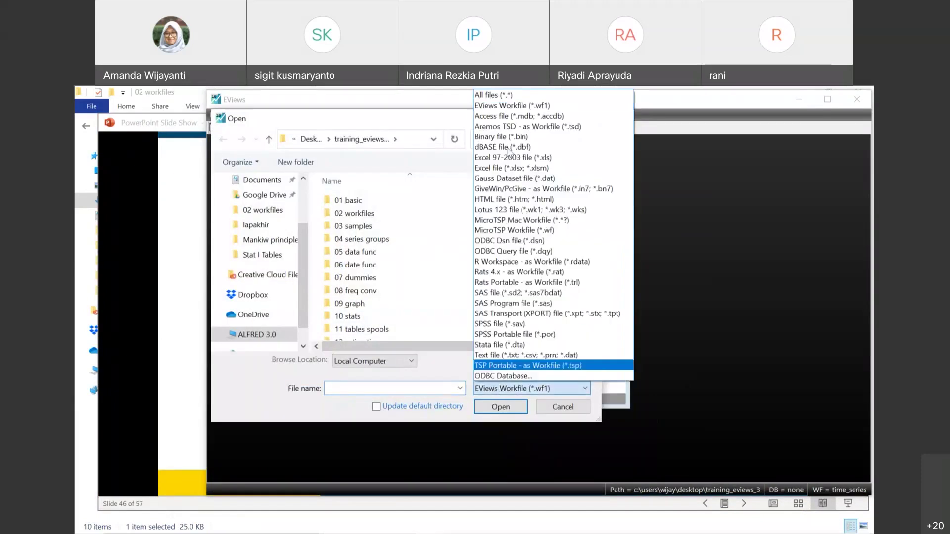
pyautogui.click(499, 95)
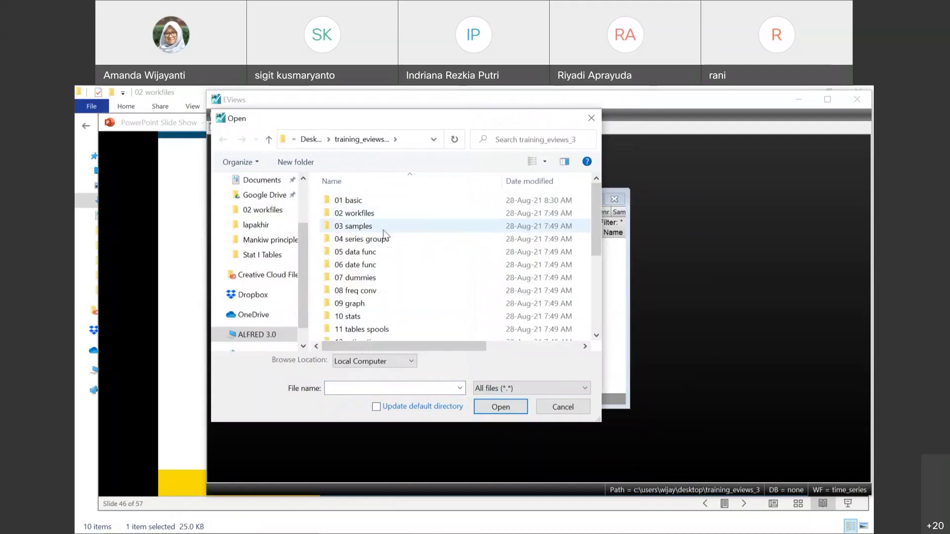
pyautogui.doubleClick(374, 214)
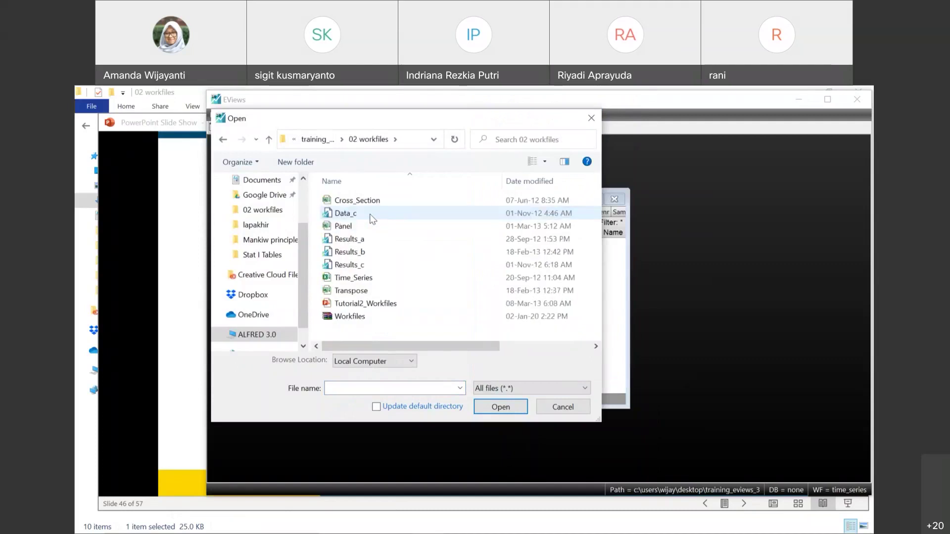
pyautogui.doubleClick(349, 292)
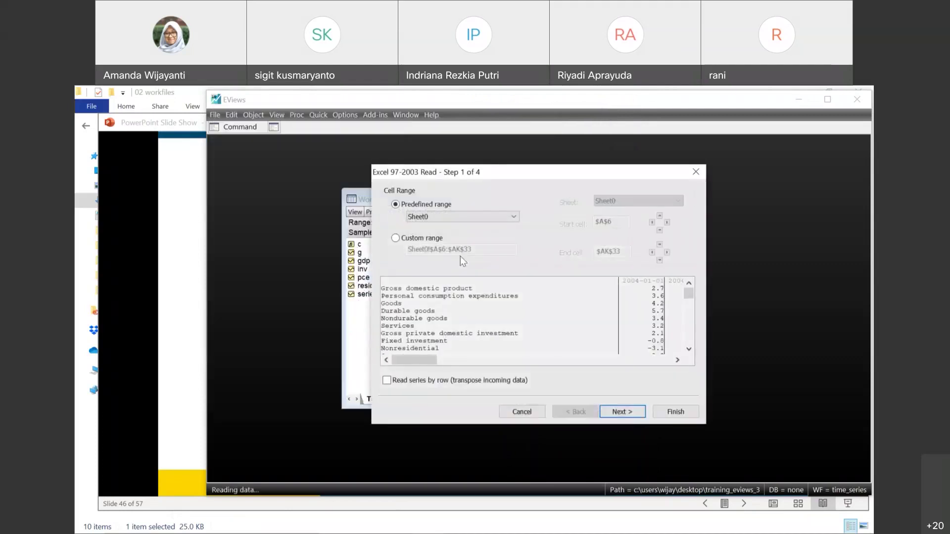
# Import the Transpose data with series read by row, creating a new page dated by the series01 date series
pyautogui.click(387, 381)
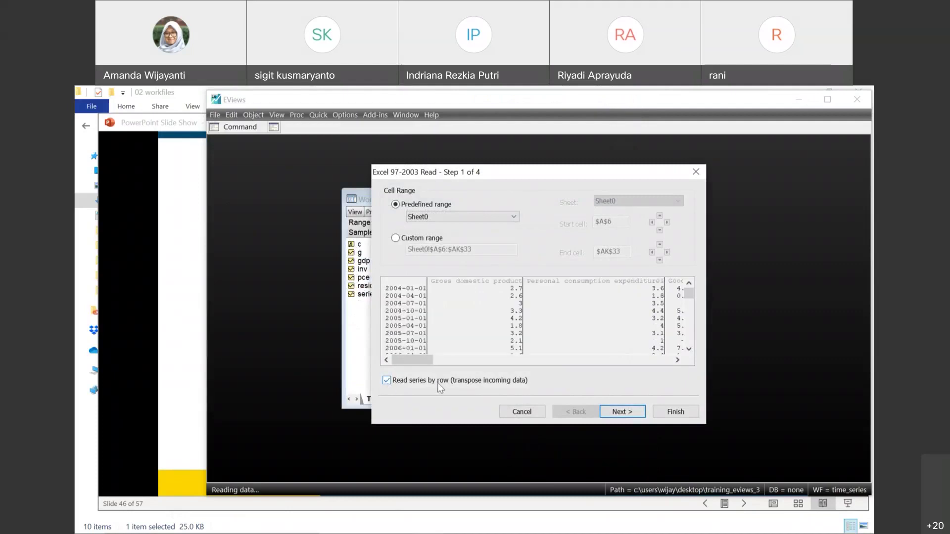
pyautogui.click(622, 412)
pyautogui.click(623, 411)
pyautogui.click(622, 411)
pyautogui.click(711, 414)
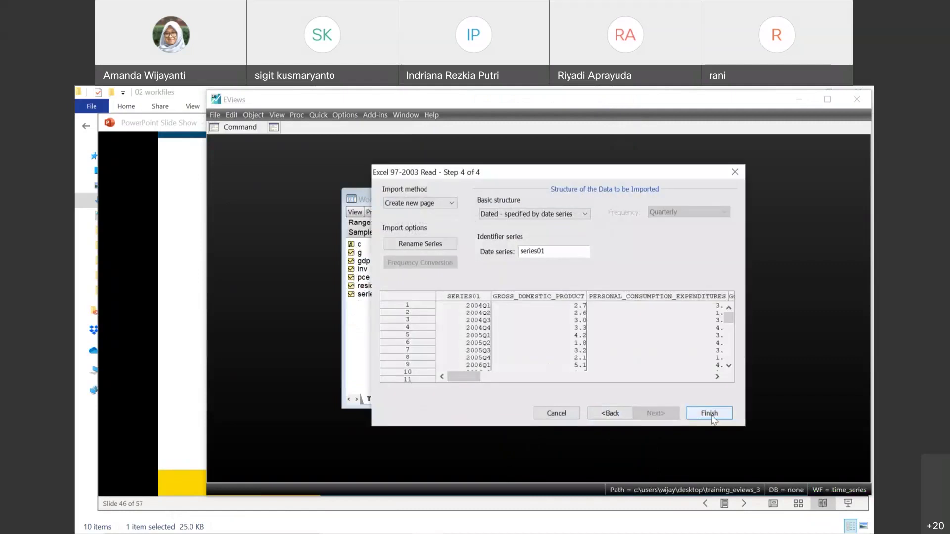
pyautogui.click(562, 315)
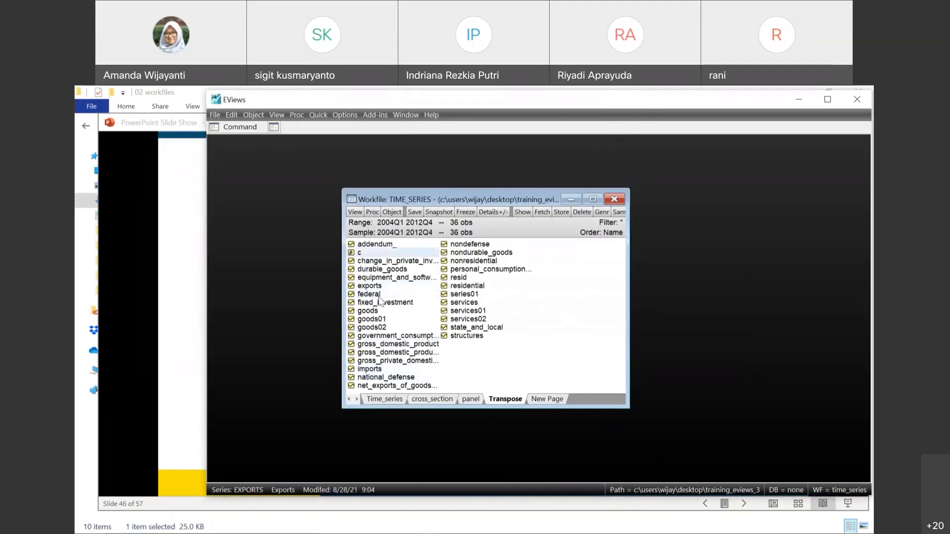
# Compare the ranges and objects on the Time_series, cross_section, panel and Transpose pages
pyautogui.click(384, 400)
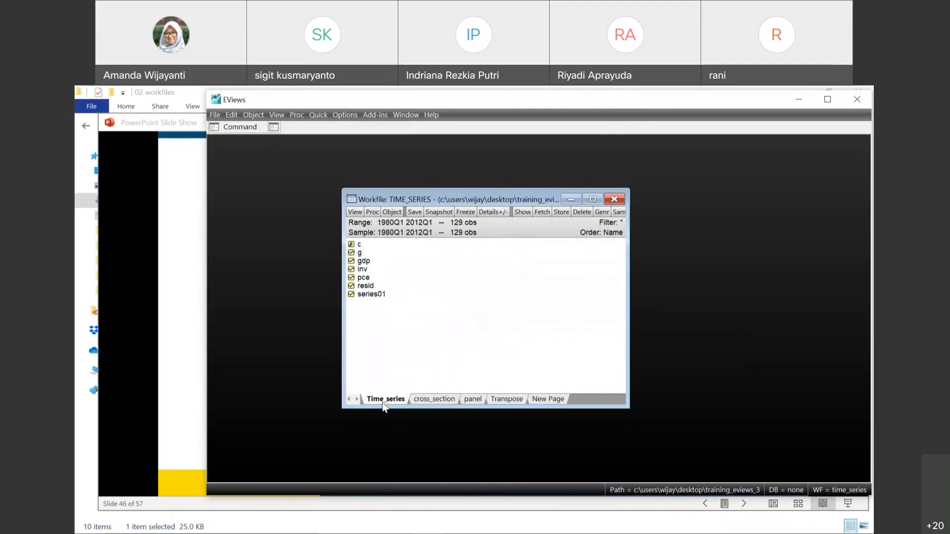
pyautogui.click(432, 401)
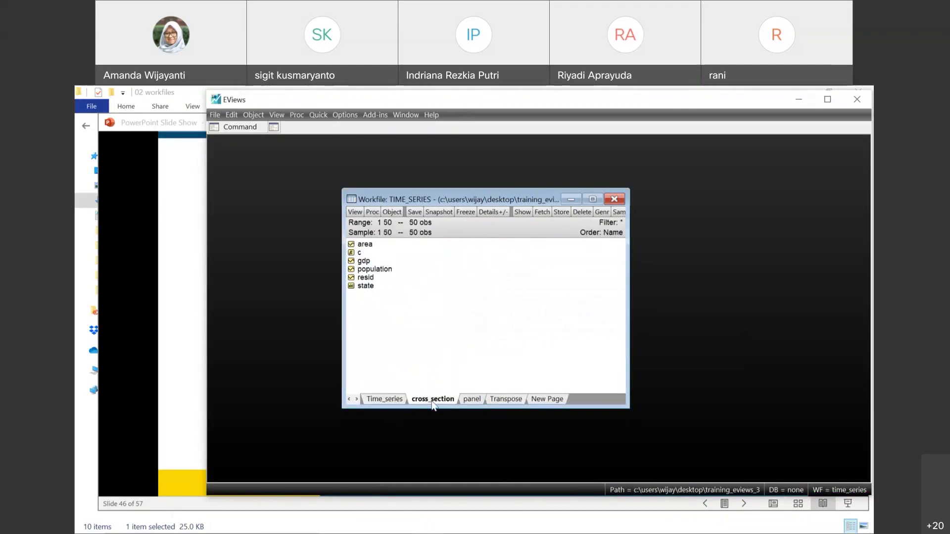
pyautogui.click(468, 401)
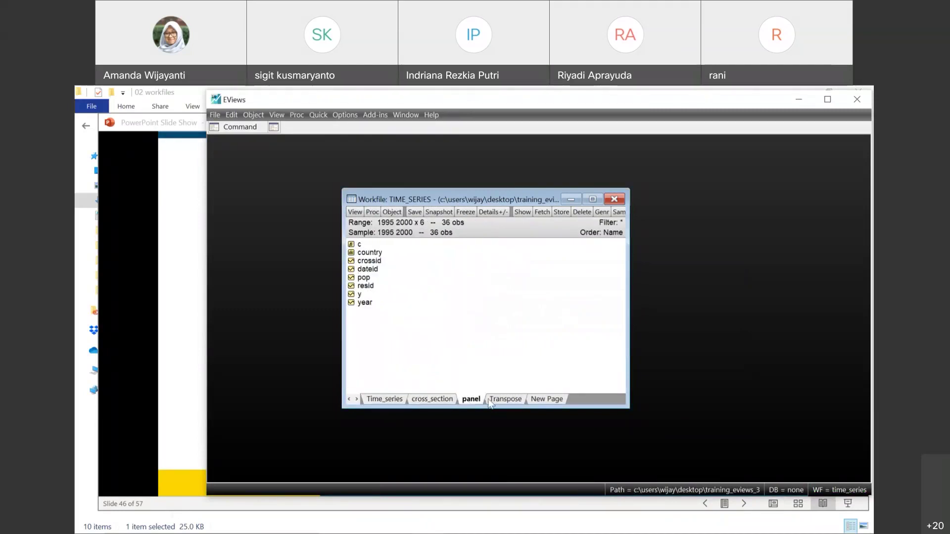
pyautogui.click(511, 400)
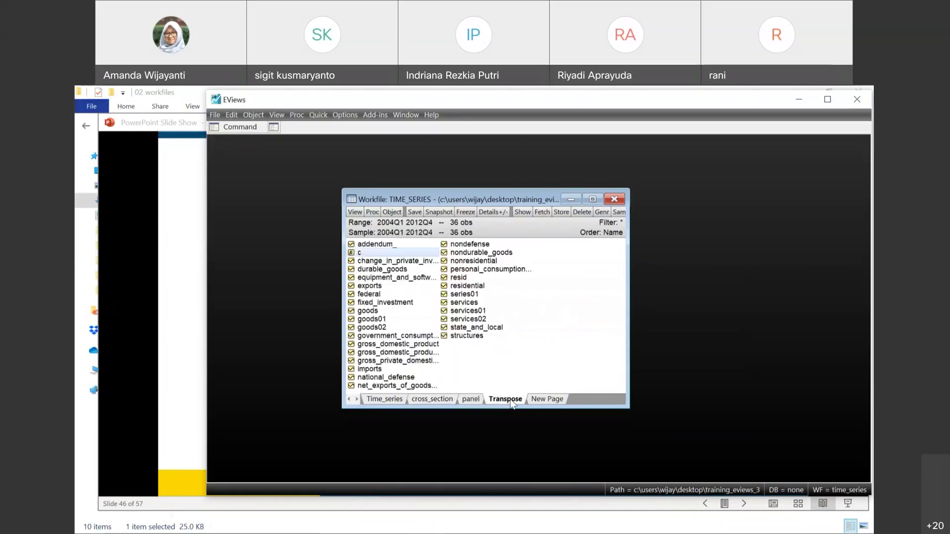
# Switch to the e_module_02 slide show and review the new-page slides through Example 4 on copying or extracting from an existing page
pyautogui.click(168, 341)
pyautogui.click(168, 342)
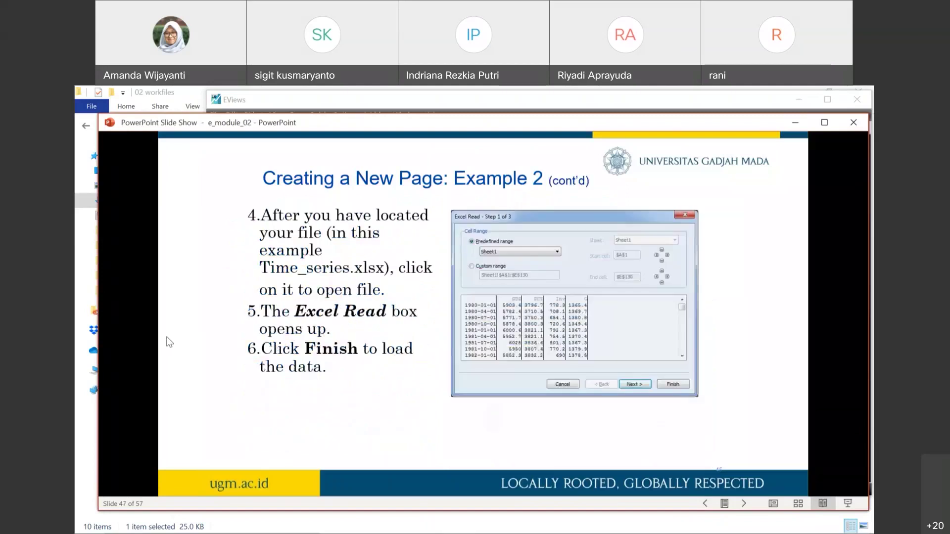
pyautogui.click(168, 341)
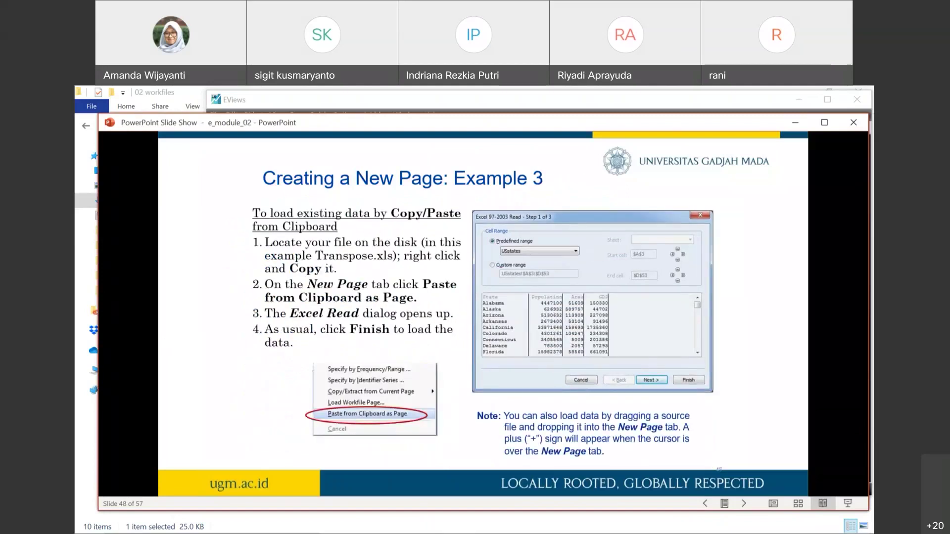
pyautogui.press('Right')
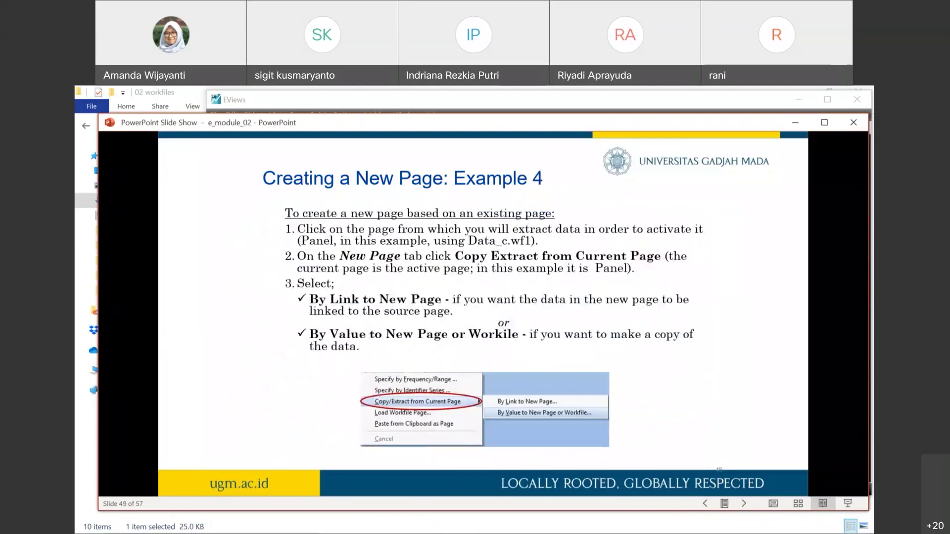
pyautogui.press('Right')
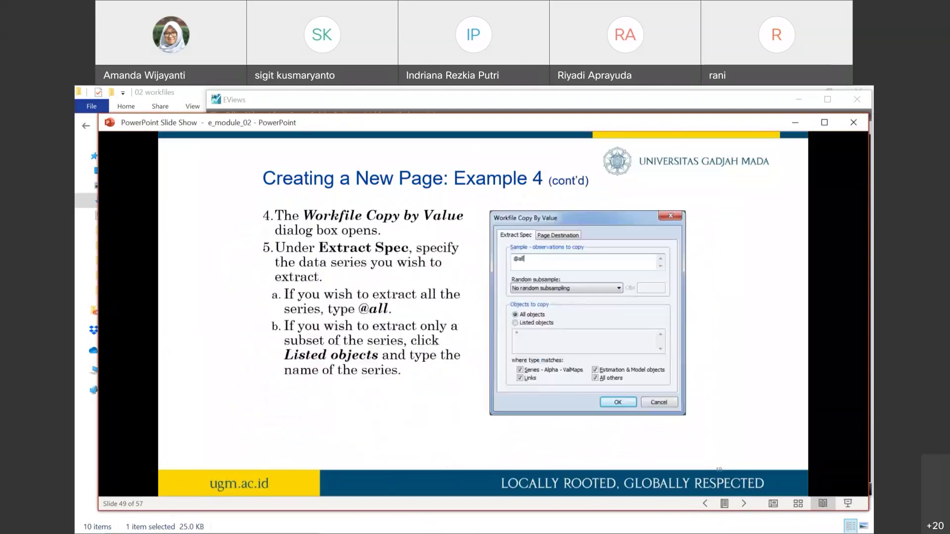
pyautogui.press('Right')
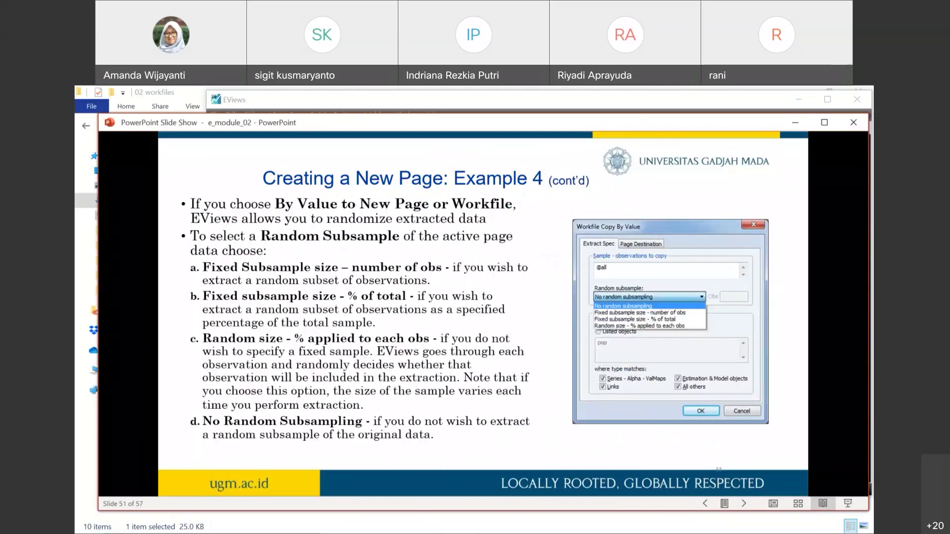
pyautogui.press('Left')
pyautogui.press('Left')
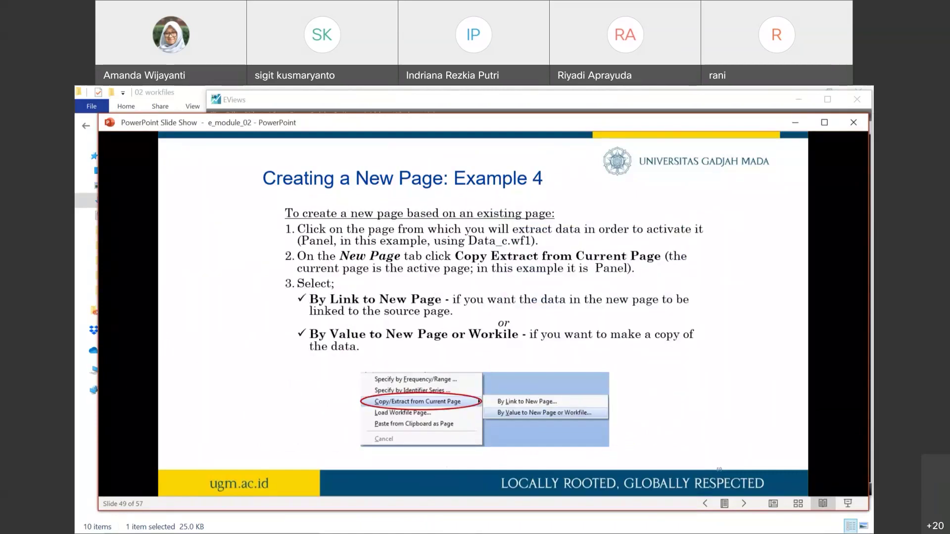
pyautogui.press('Right')
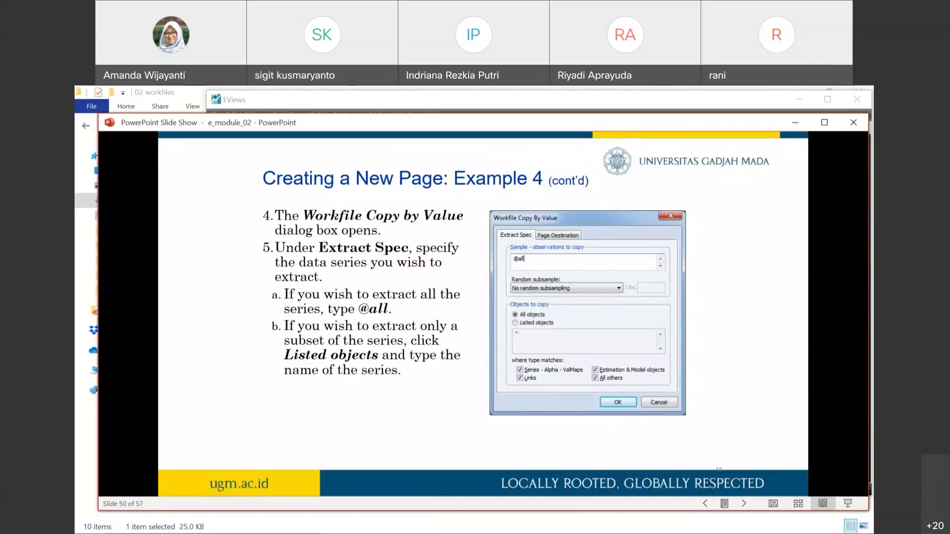
# Return to the Example 2 slides on loading data and read through to Example 3 on pasting from the clipboard
pyautogui.press('Left')
pyautogui.press('Left')
pyautogui.press('Left')
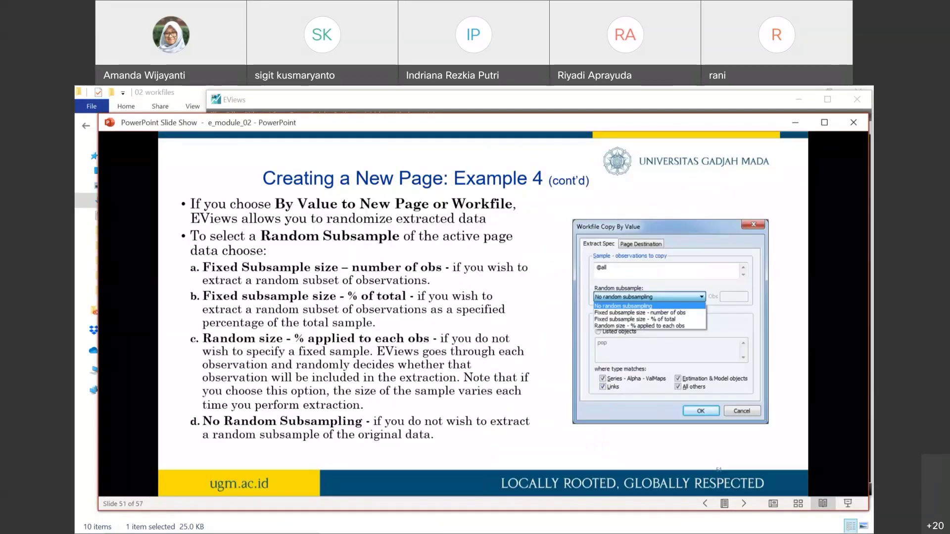
pyautogui.press('Left')
pyautogui.press('Left')
pyautogui.press('Right')
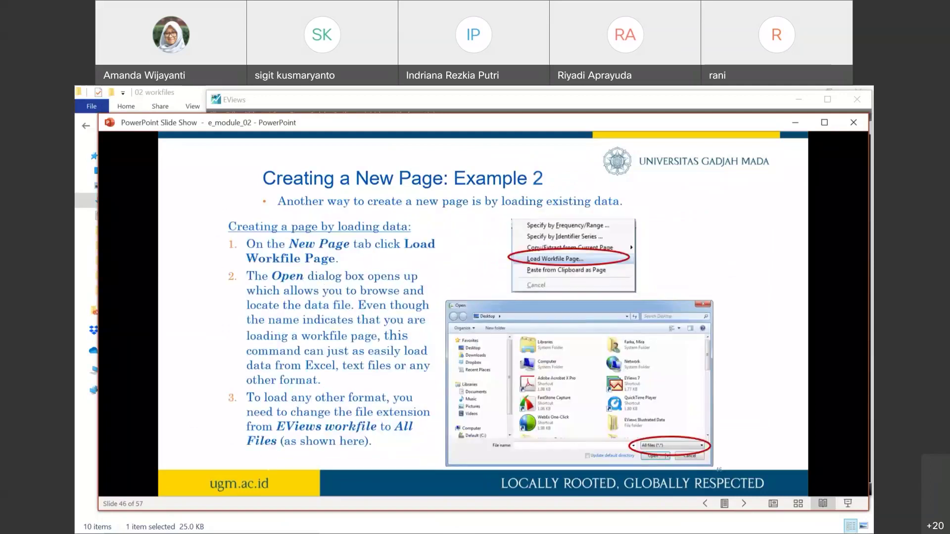
pyautogui.press('Right')
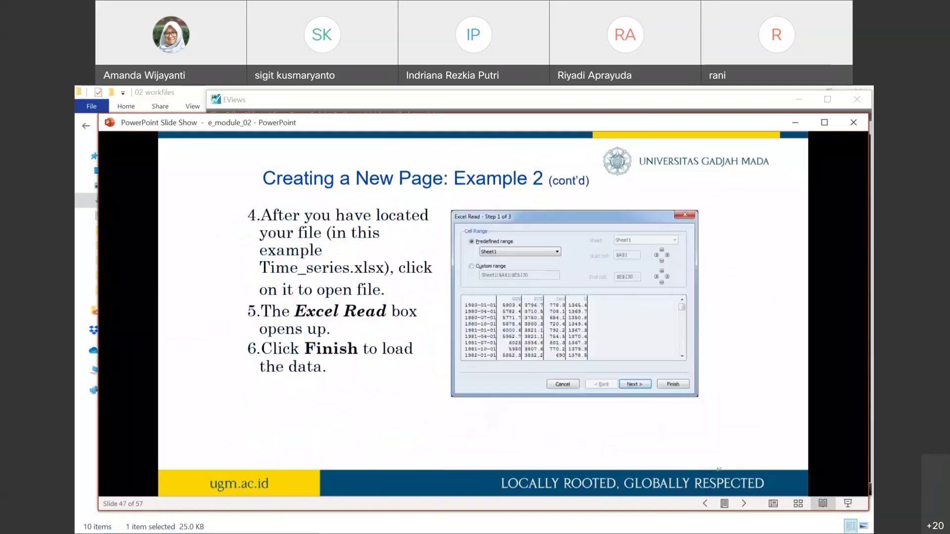
pyautogui.press('Right')
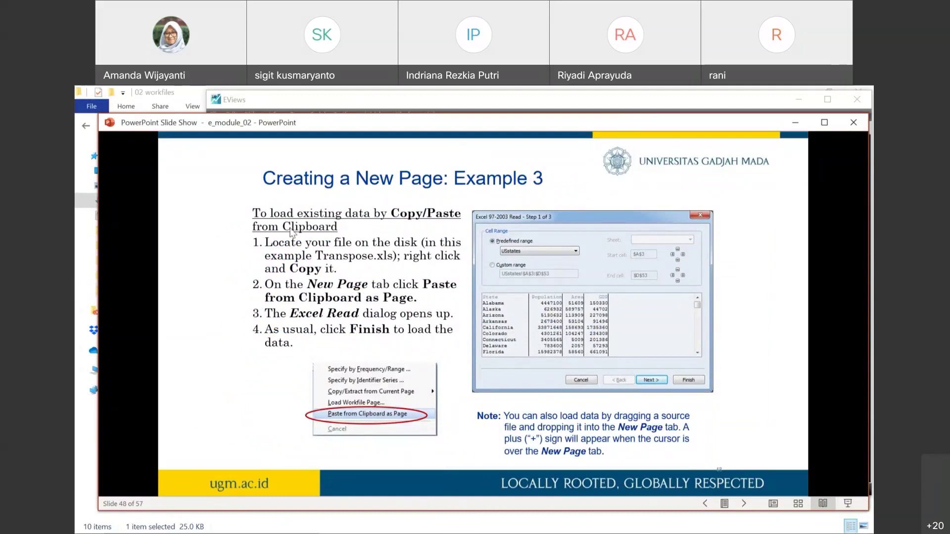
# Switch to EViews and delete the cross_section page from the TIME_SERIES workfile
pyautogui.click(307, 100)
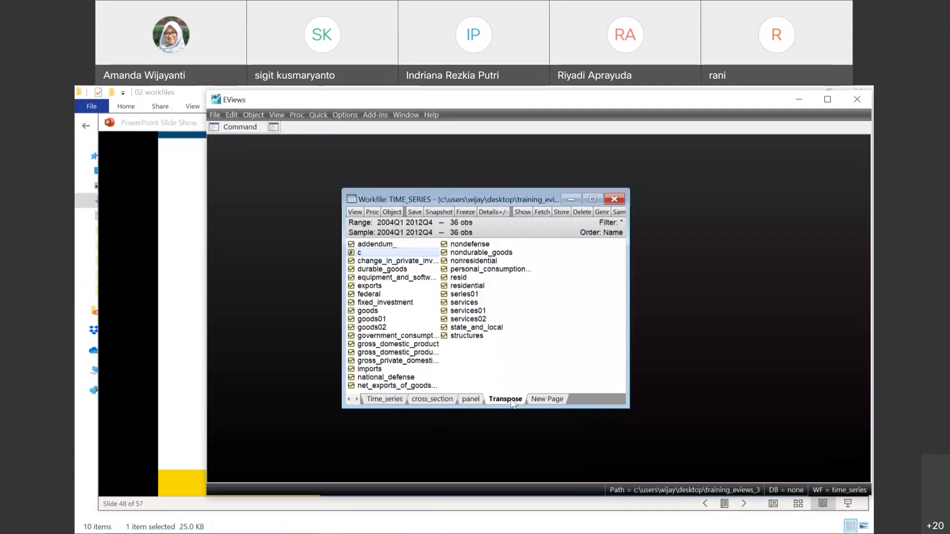
pyautogui.click(430, 399)
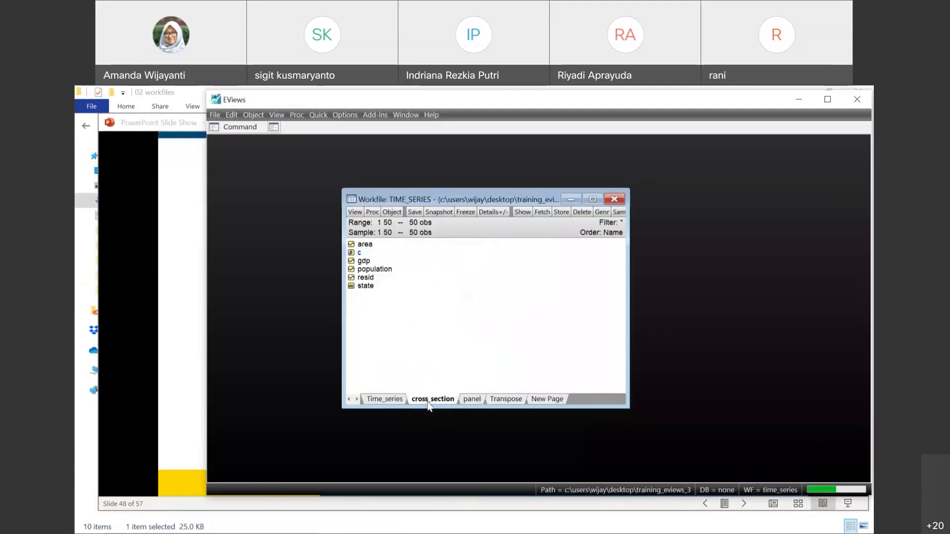
pyautogui.rightClick(430, 404)
pyautogui.click(474, 419)
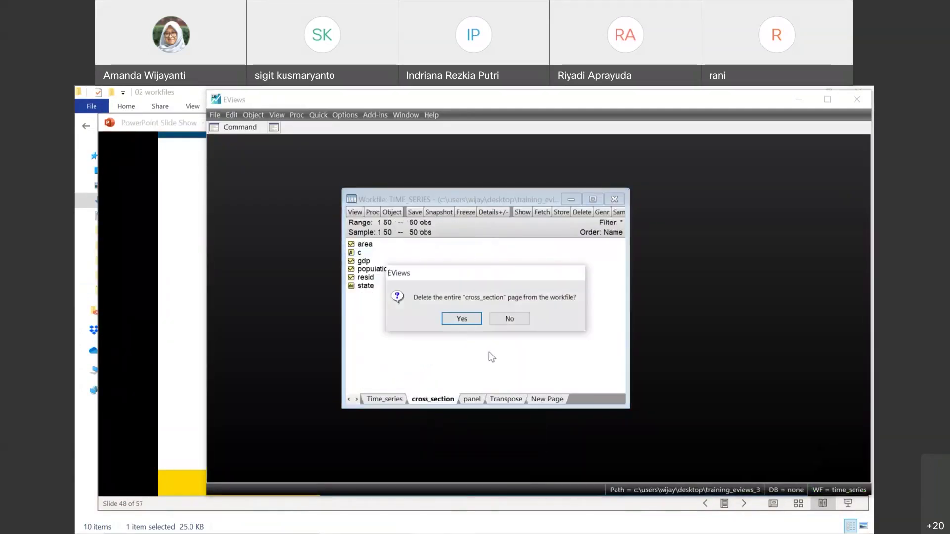
pyautogui.click(462, 320)
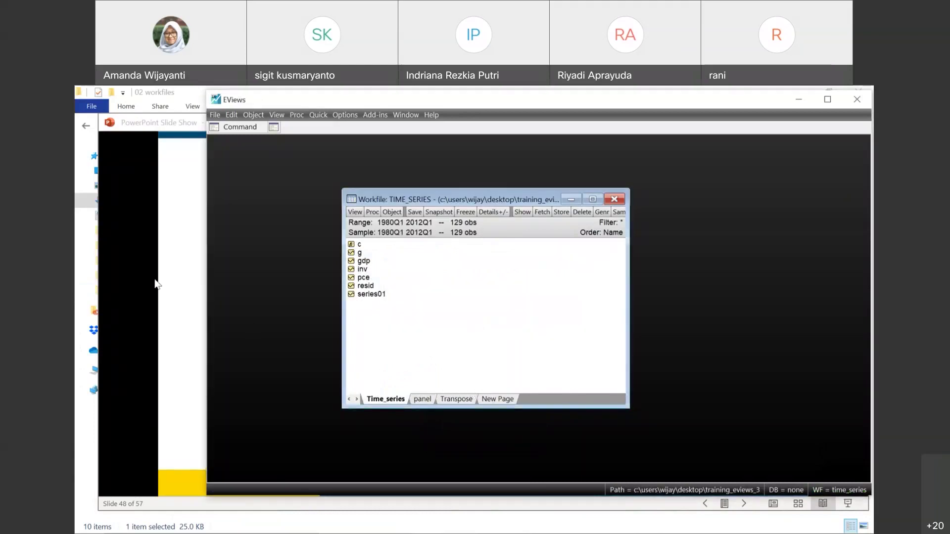
# Switch to File Explorer and copy the Cross_Section Excel file in the 02 workfiles folder to the clipboard
pyautogui.click(87, 202)
pyautogui.doubleClick(238, 192)
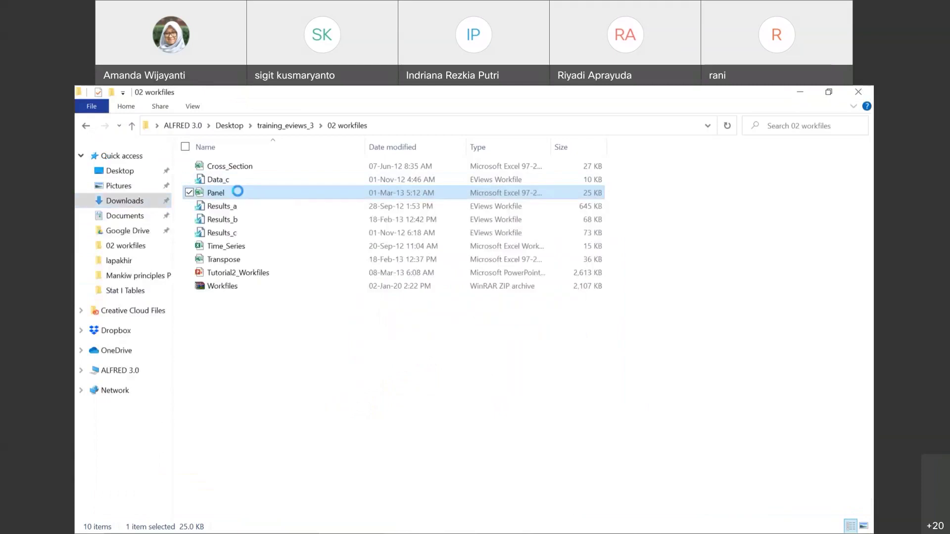
pyautogui.click(225, 170)
pyautogui.rightClick(226, 174)
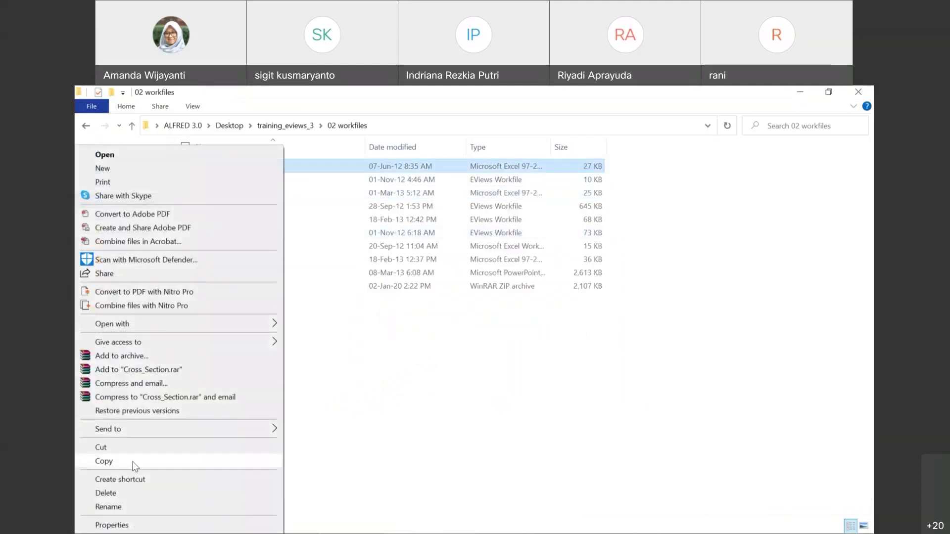
pyautogui.click(104, 461)
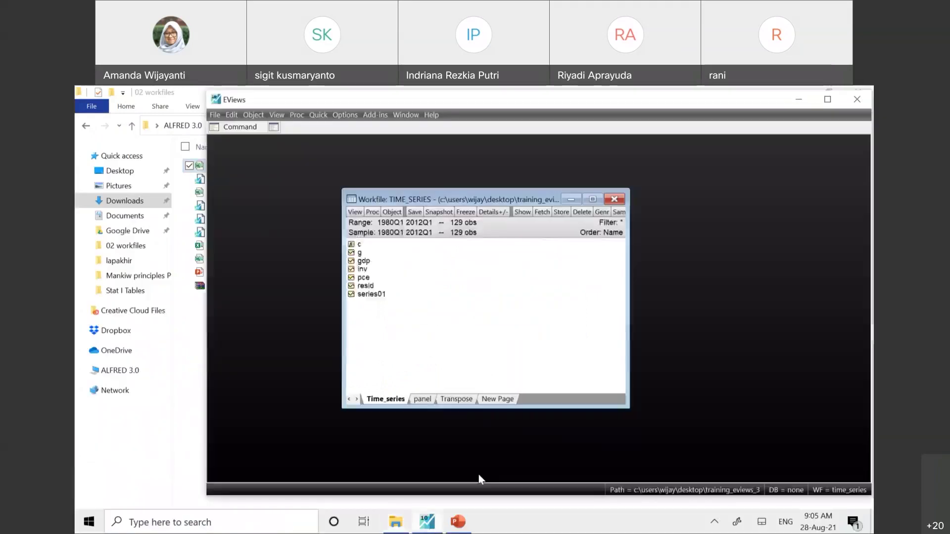
# Paste the clipboard file into the EViews workfile as a new page, using the predefined USstates range without linking to the source
pyautogui.click(499, 401)
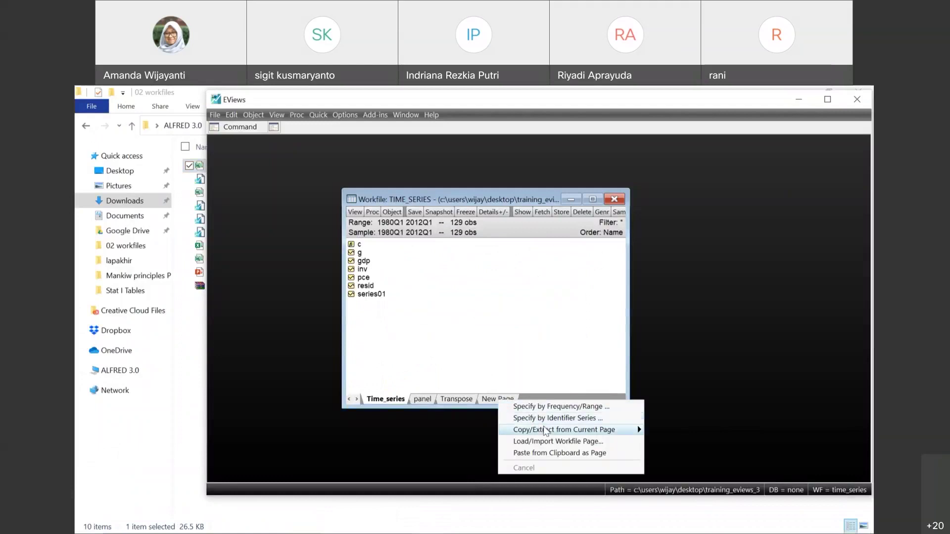
pyautogui.moveTo(547, 430)
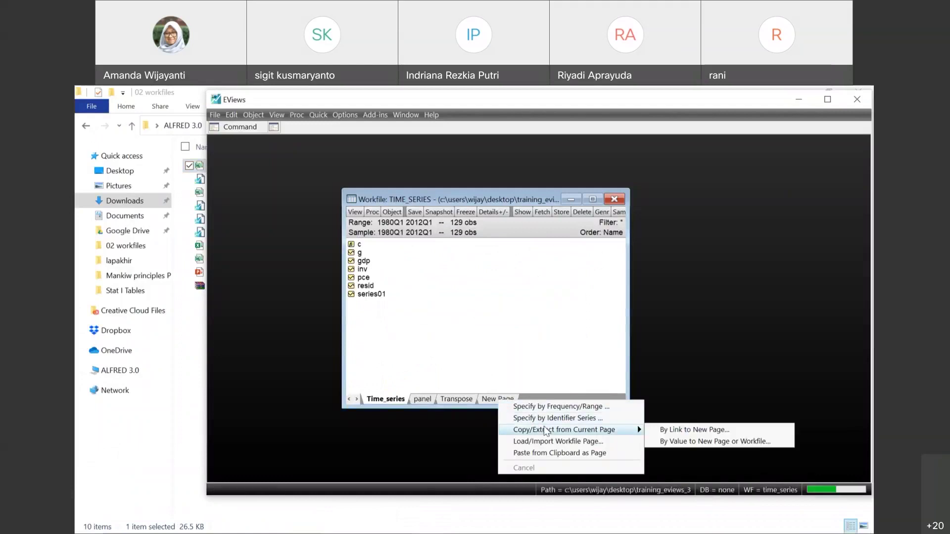
pyautogui.click(546, 454)
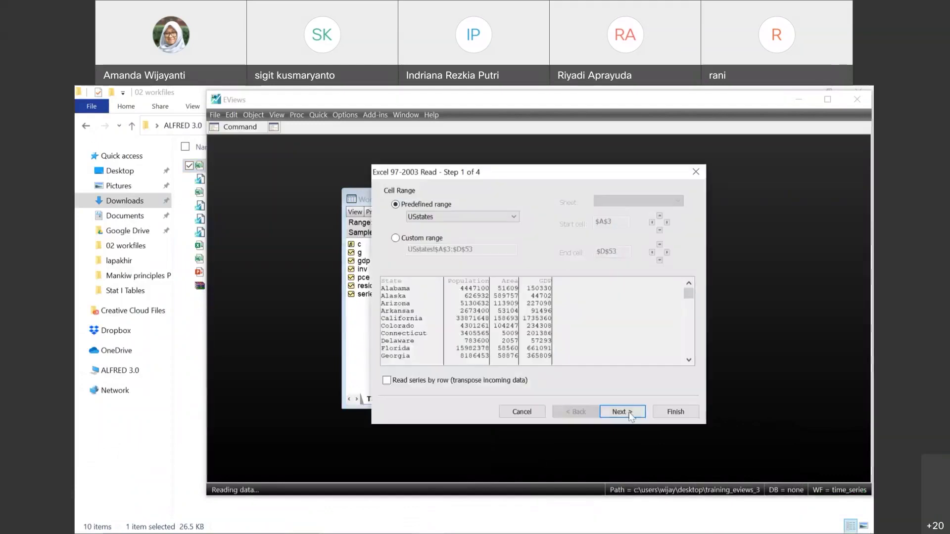
pyautogui.click(677, 416)
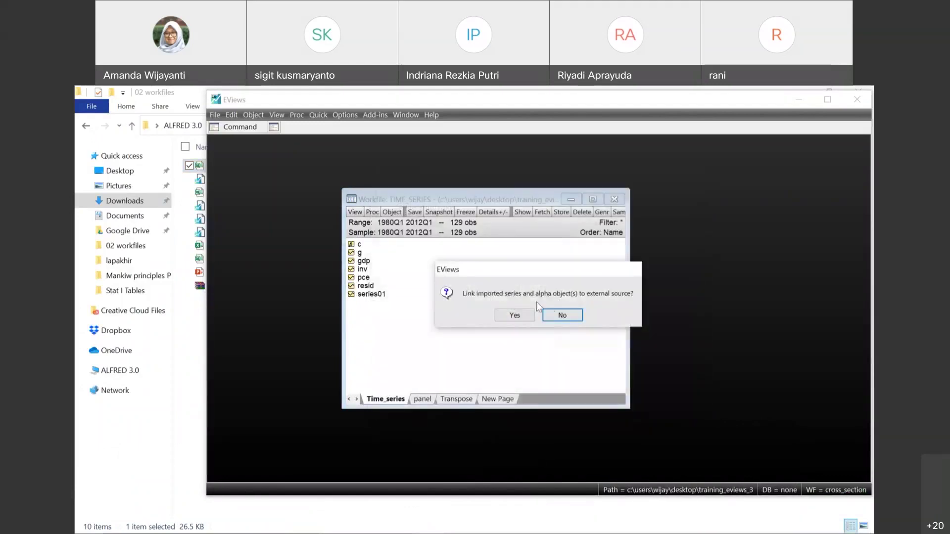
pyautogui.click(559, 316)
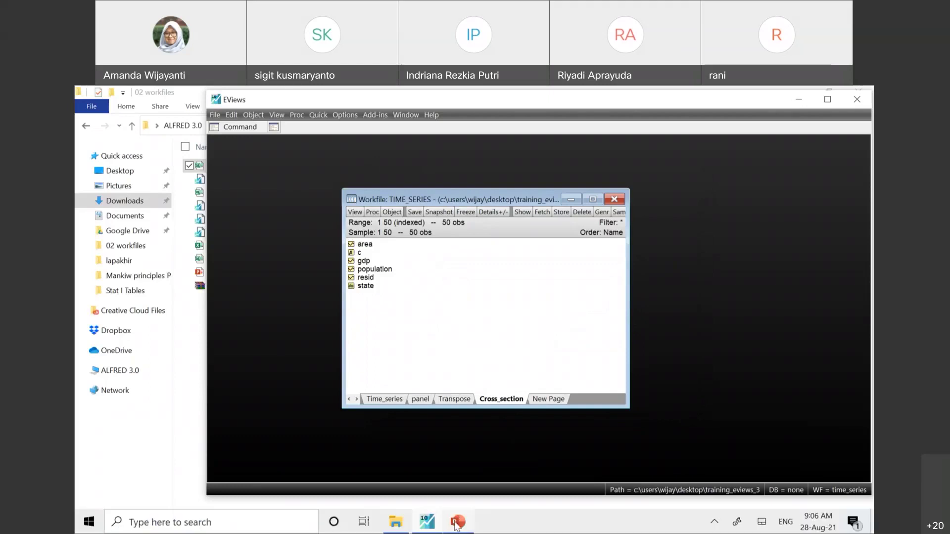
# Read the Example 4 slides on copying from an existing page and check the Untitled page in the EViews workfile against them
pyautogui.click(456, 525)
pyautogui.click(527, 271)
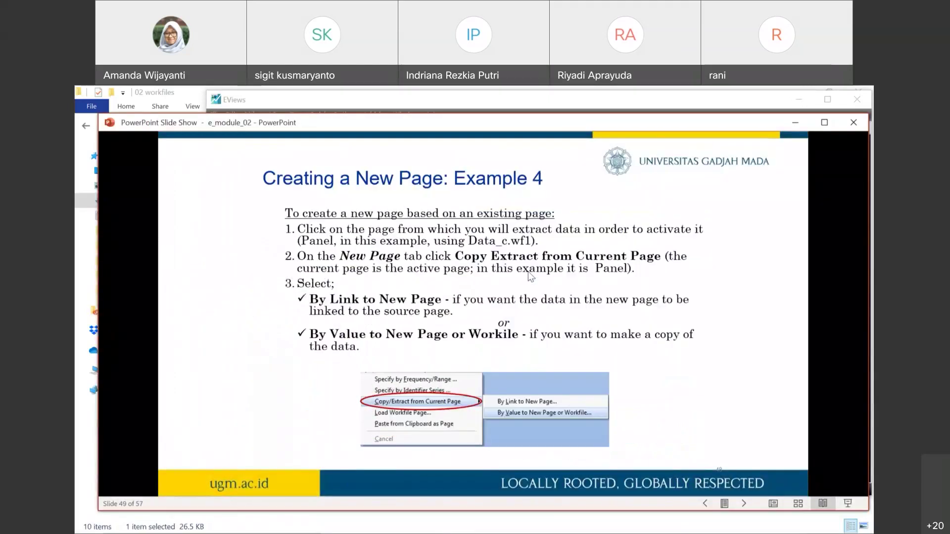
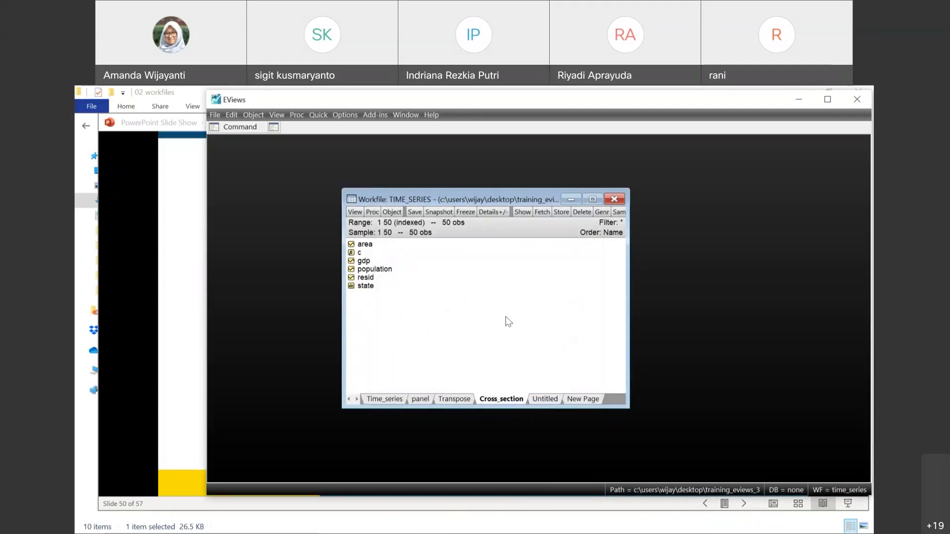
pyautogui.click(546, 399)
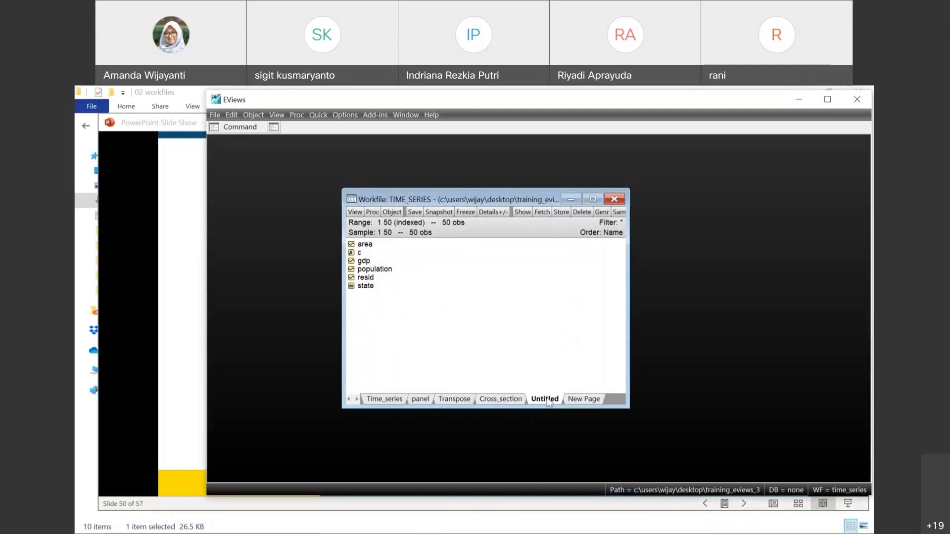
pyautogui.rightClick(548, 400)
pyautogui.click(583, 400)
pyautogui.click(129, 285)
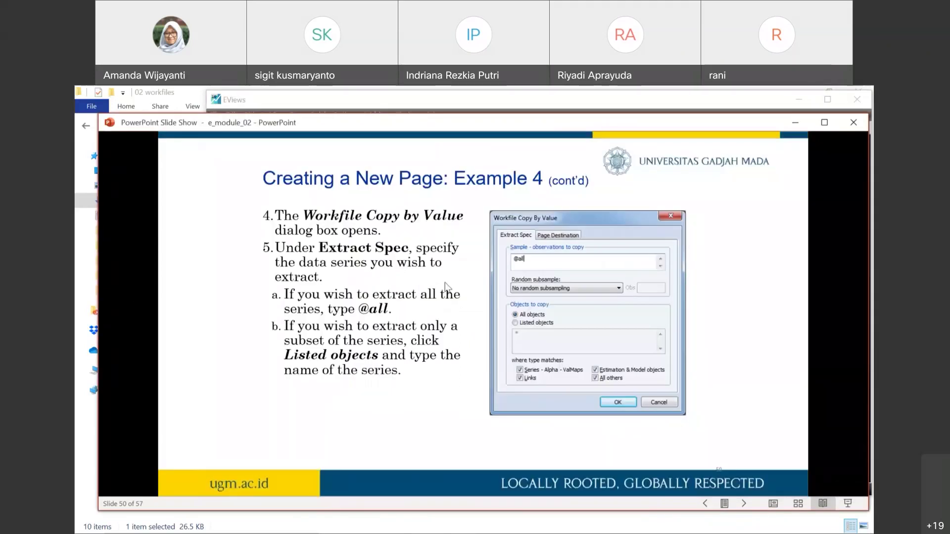
pyautogui.click(333, 97)
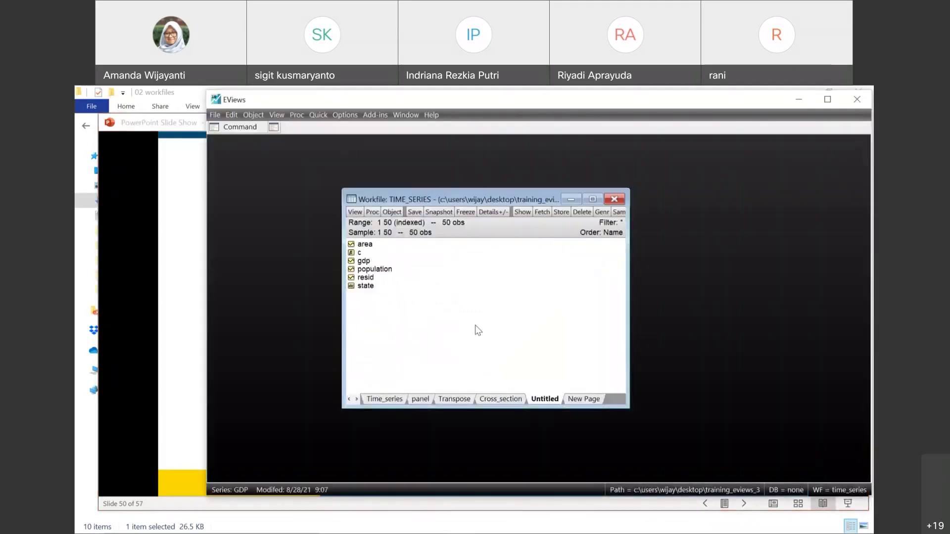
pyautogui.click(421, 399)
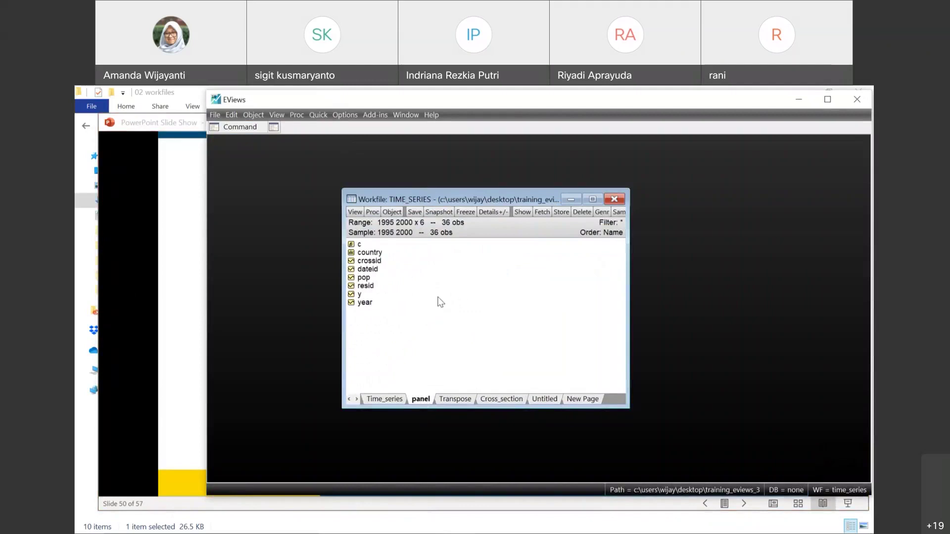
pyautogui.click(588, 401)
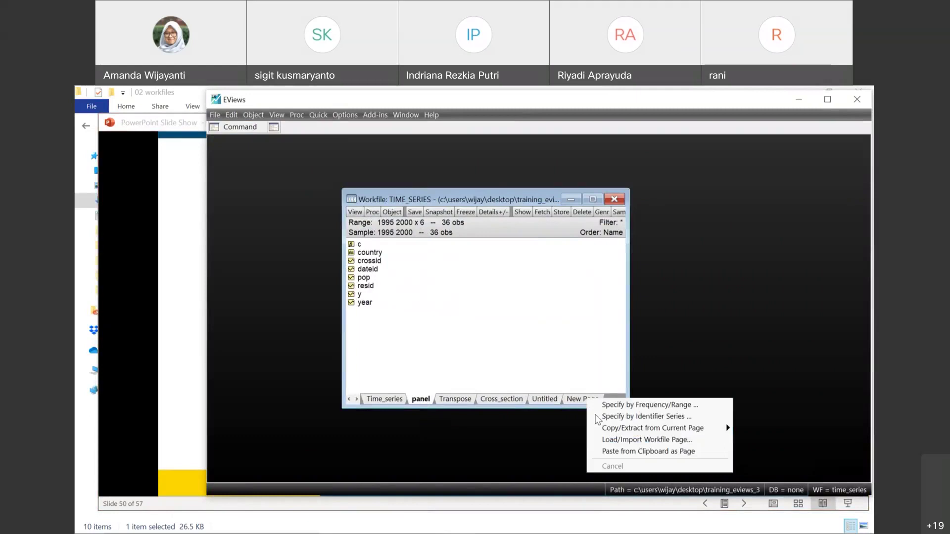
pyautogui.moveTo(605, 434)
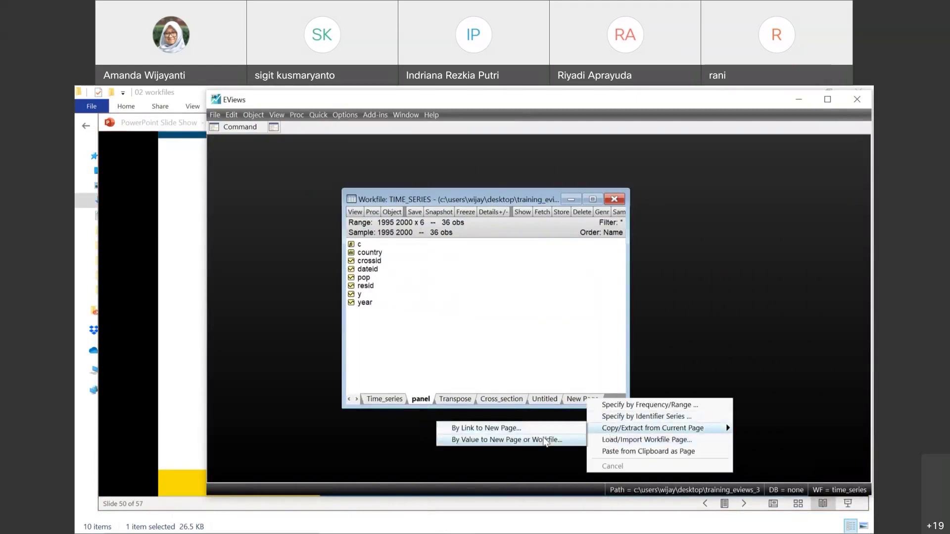
pyautogui.click(545, 440)
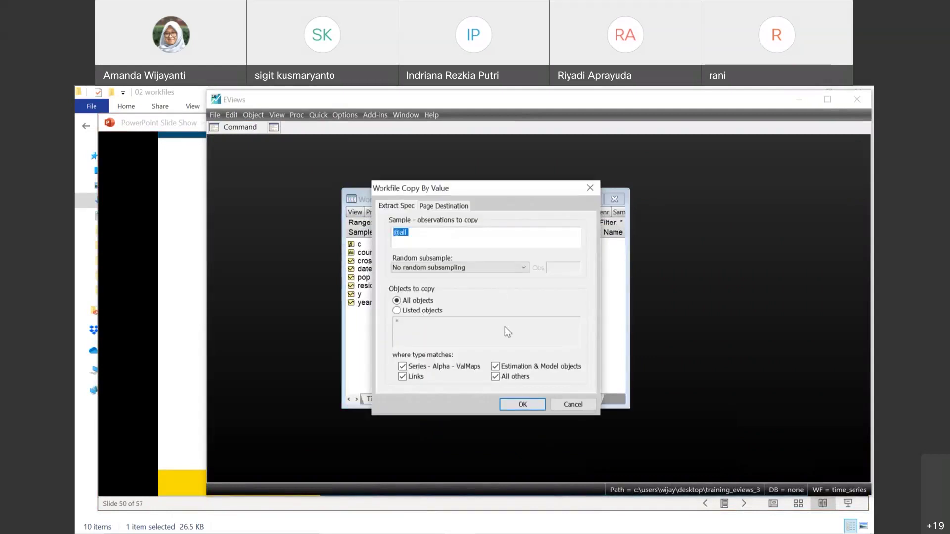
pyautogui.click(425, 233)
pyautogui.click(397, 311)
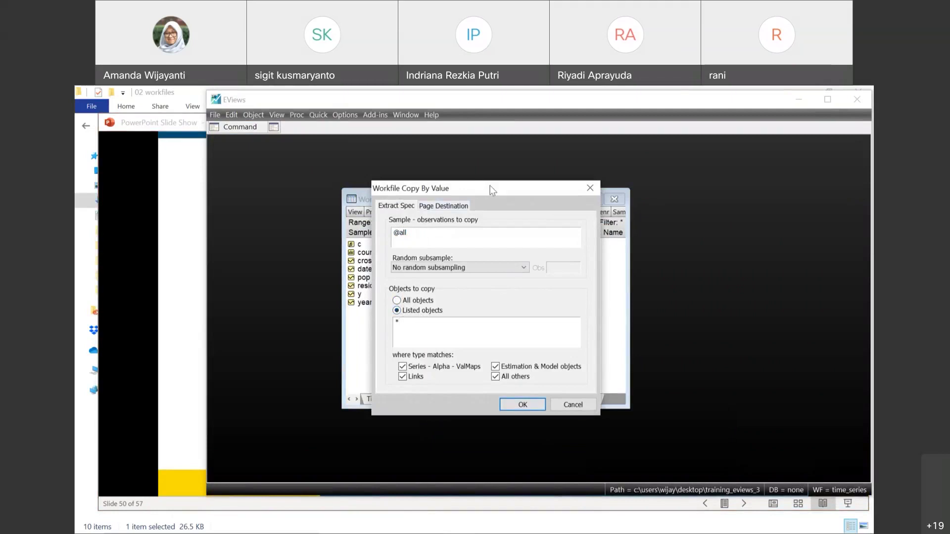
pyautogui.moveTo(490, 186); pyautogui.dragTo(564, 174)
pyautogui.click(537, 314)
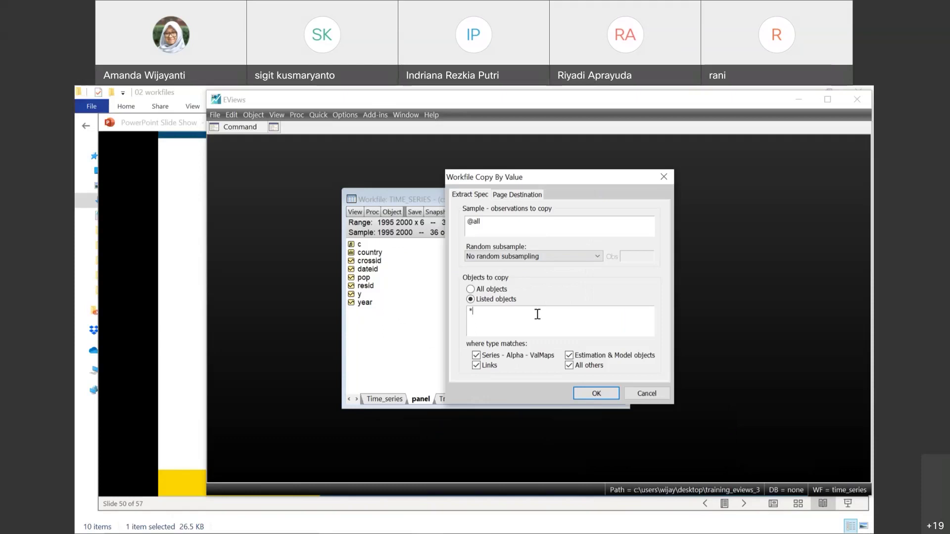
pyautogui.press('BackSpace')
pyautogui.write('@pop')
pyautogui.click(590, 393)
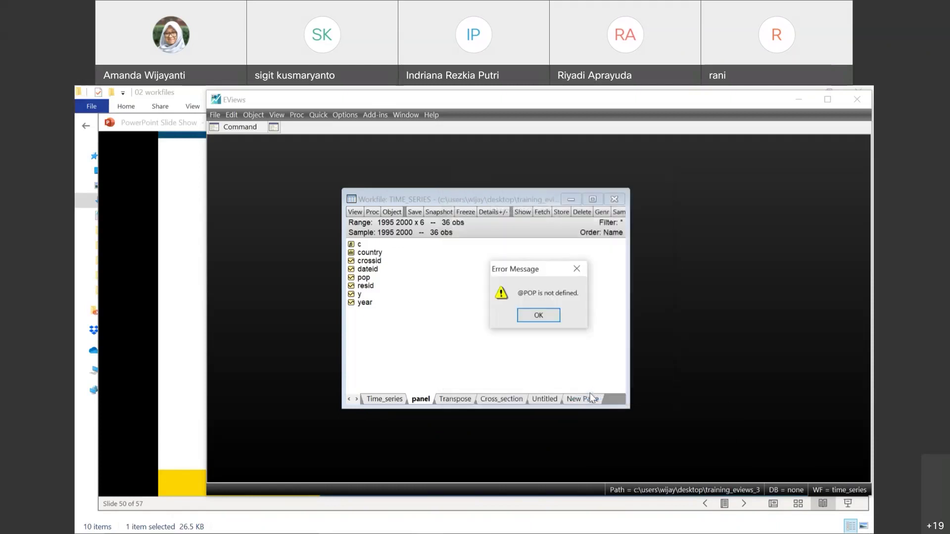
pyautogui.click(540, 317)
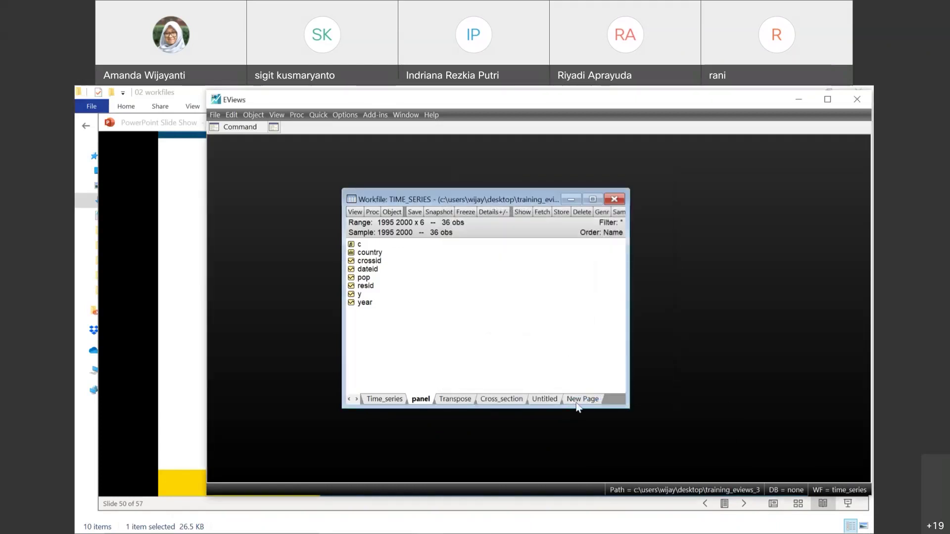
pyautogui.click(576, 400)
pyautogui.moveTo(693, 432)
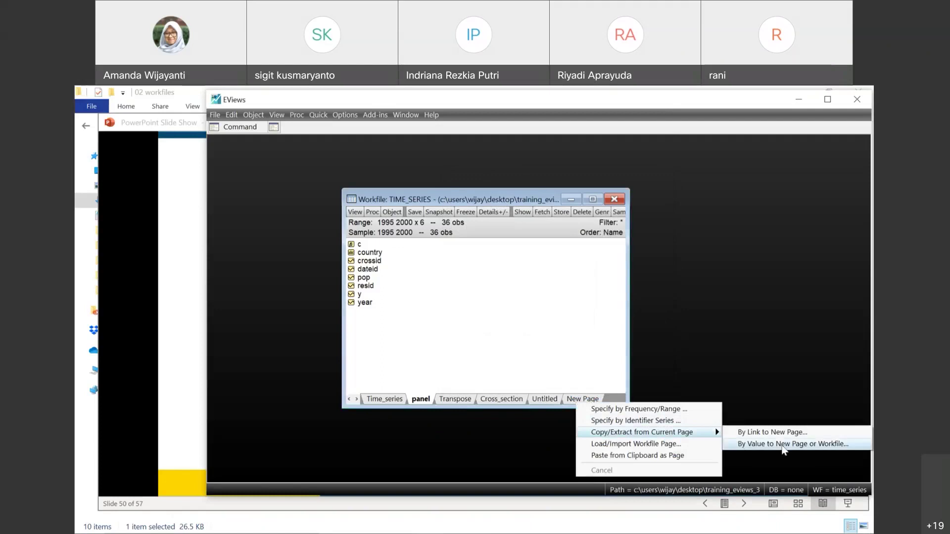
pyautogui.click(506, 320)
pyautogui.click(382, 401)
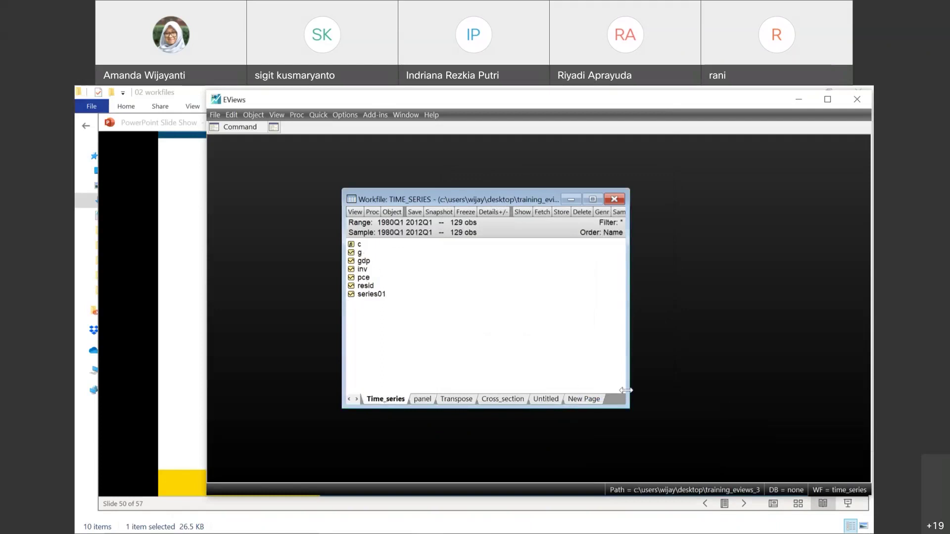
pyautogui.click(582, 403)
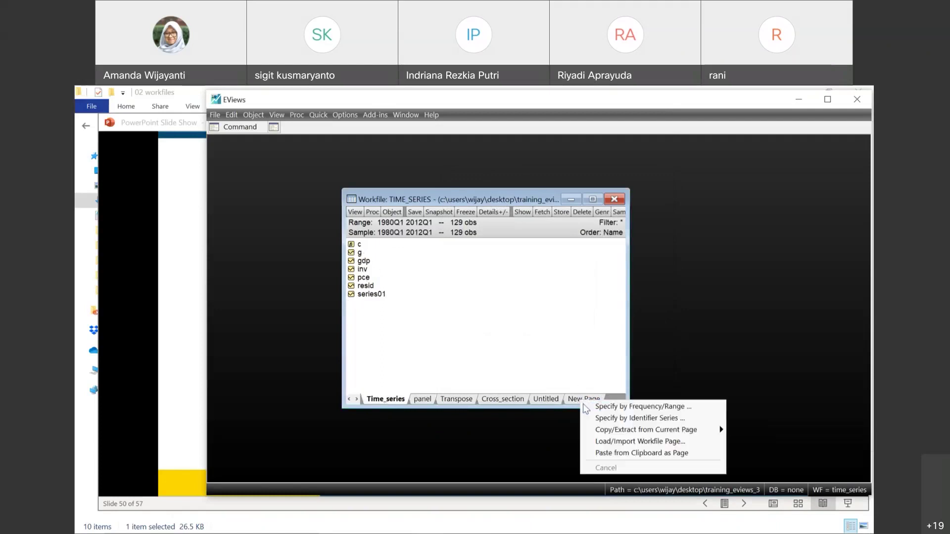
pyautogui.moveTo(592, 429)
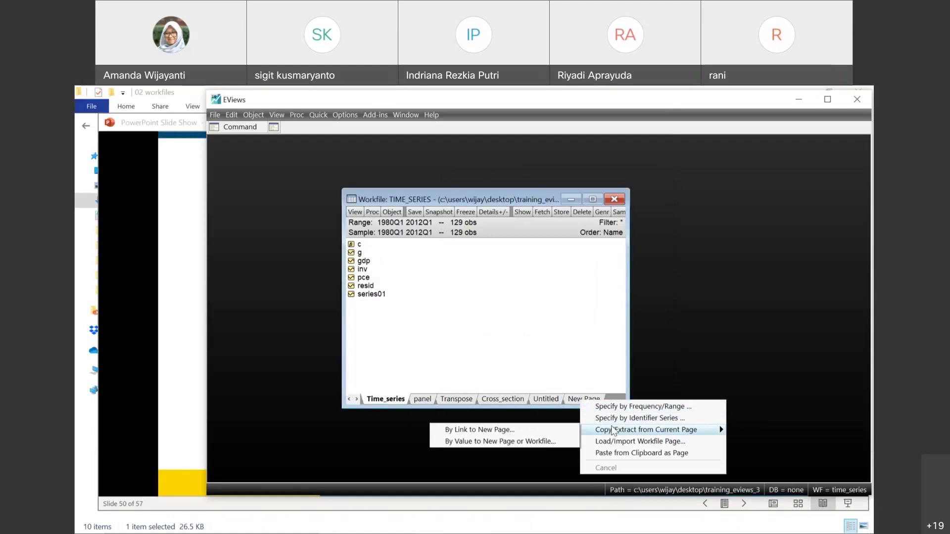
pyautogui.click(525, 442)
pyautogui.click(401, 311)
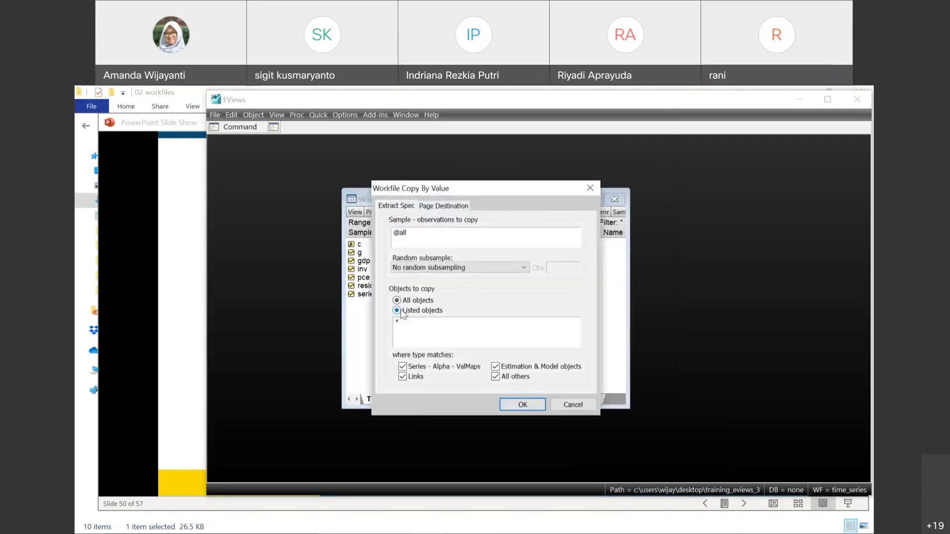
pyautogui.write('in')
pyautogui.press('BackSpace')
pyautogui.write('v')
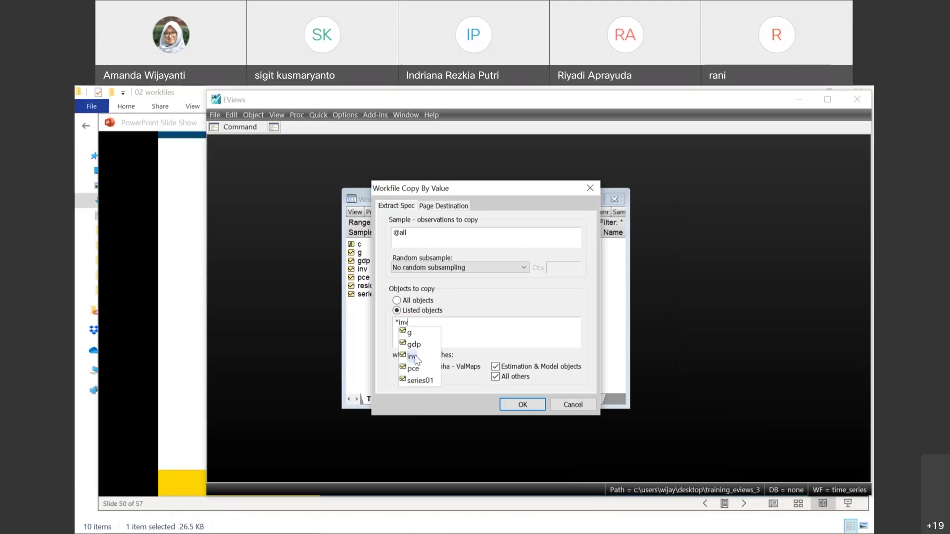
pyautogui.click(415, 354)
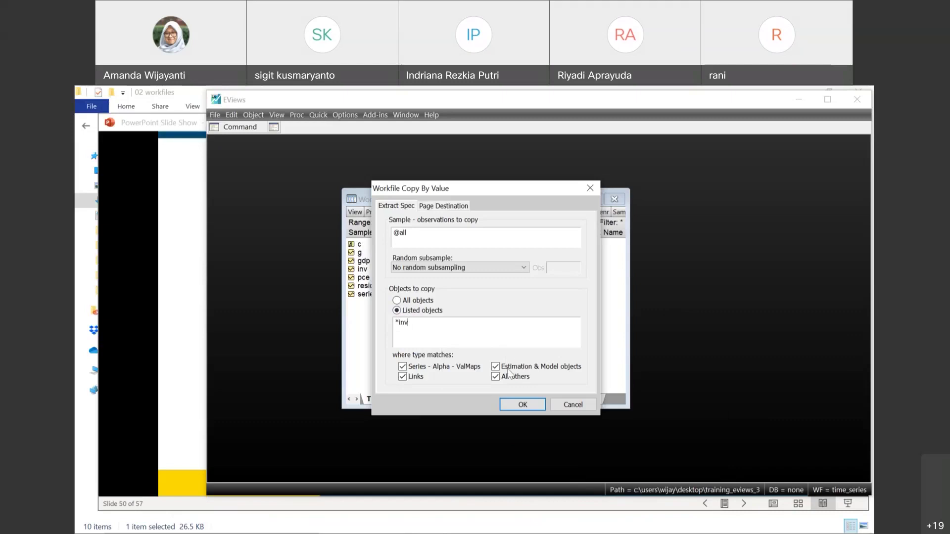
pyautogui.click(522, 405)
# Inspect the inv series values on the extracted page, close the series and return to the slide show
pyautogui.doubleClick(363, 252)
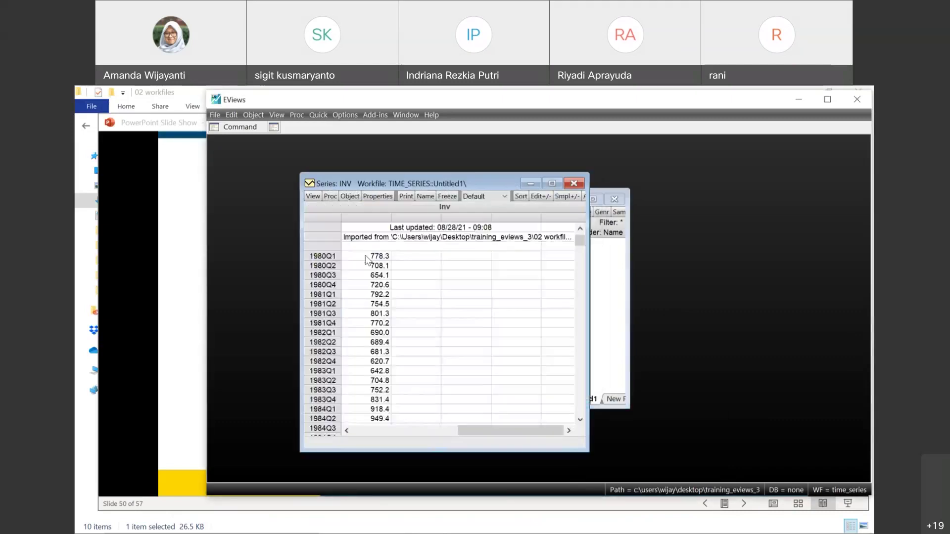
pyautogui.click(573, 183)
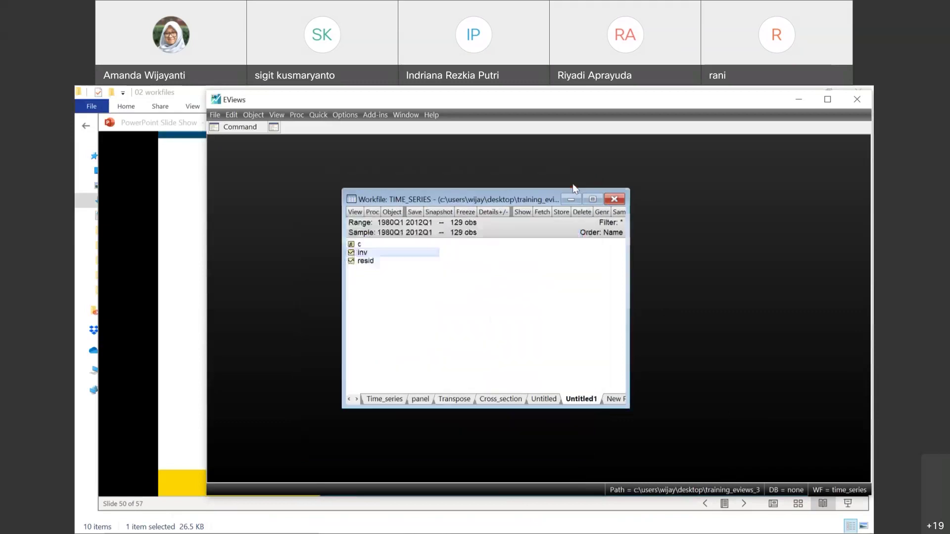
pyautogui.click(130, 226)
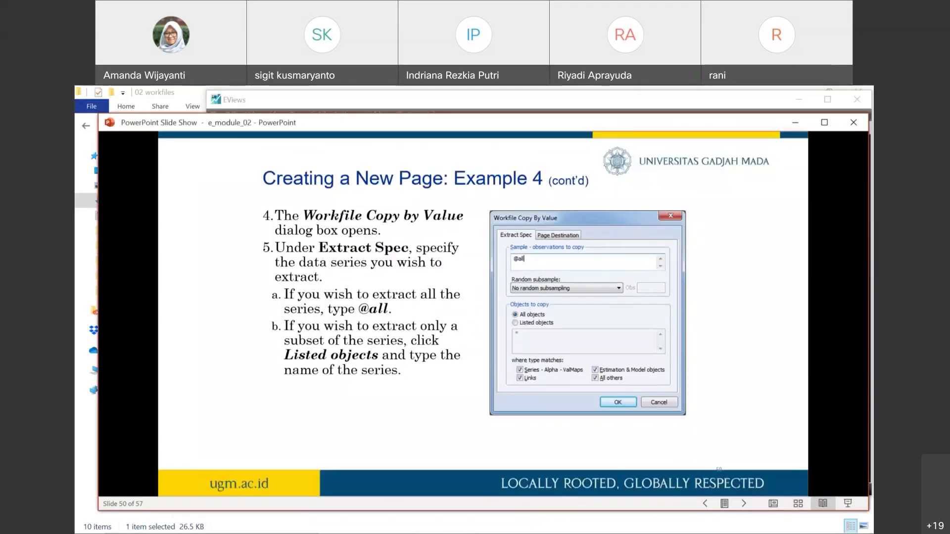
# Read the remaining slides on page destination and on creating a new page by identifier series (Example 5), through to the end of the show
pyautogui.press('Right')
pyautogui.press('Right')
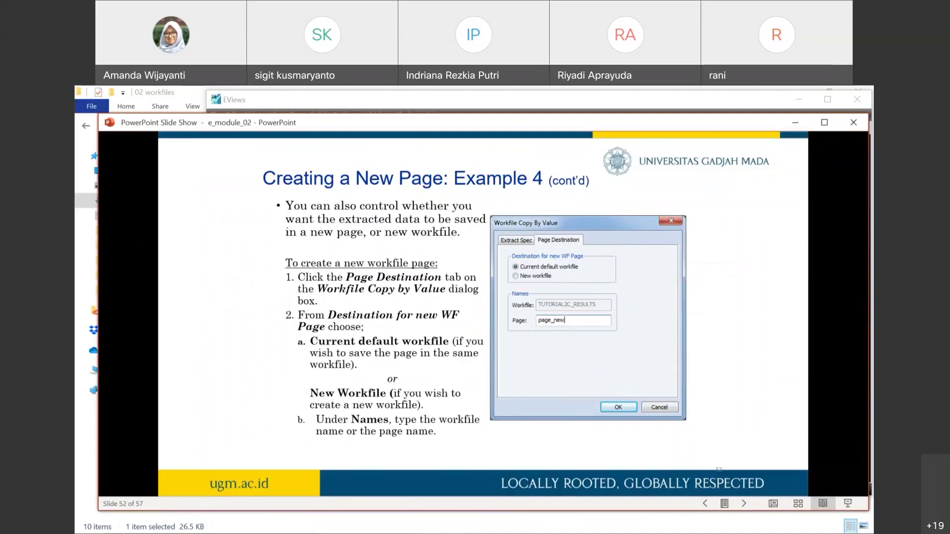
pyautogui.press('Right')
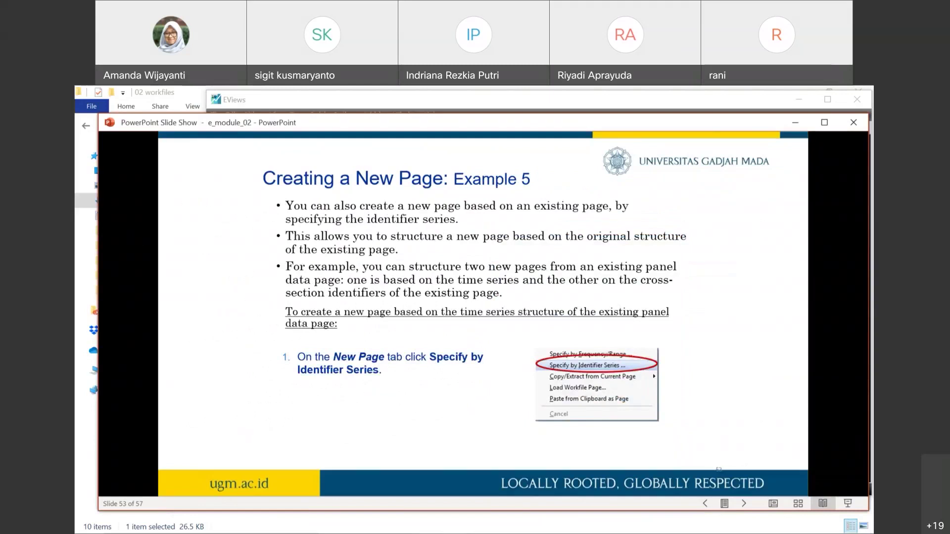
pyautogui.press('Right')
pyautogui.press('Right')
pyautogui.press('Right')
pyautogui.press('Right')
pyautogui.press('Right')
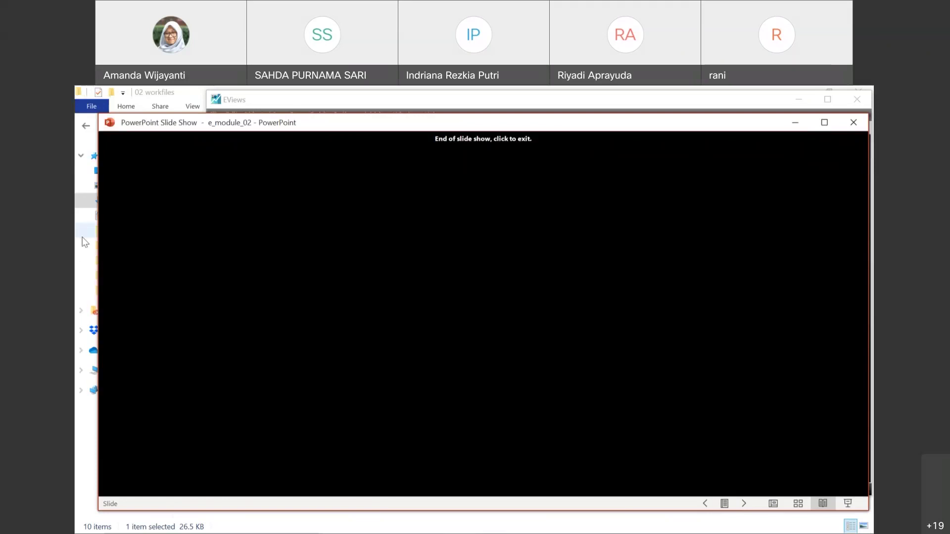
# Minimize the slide show and EViews windows to get back to the 02 workfiles folder
pyautogui.click(312, 103)
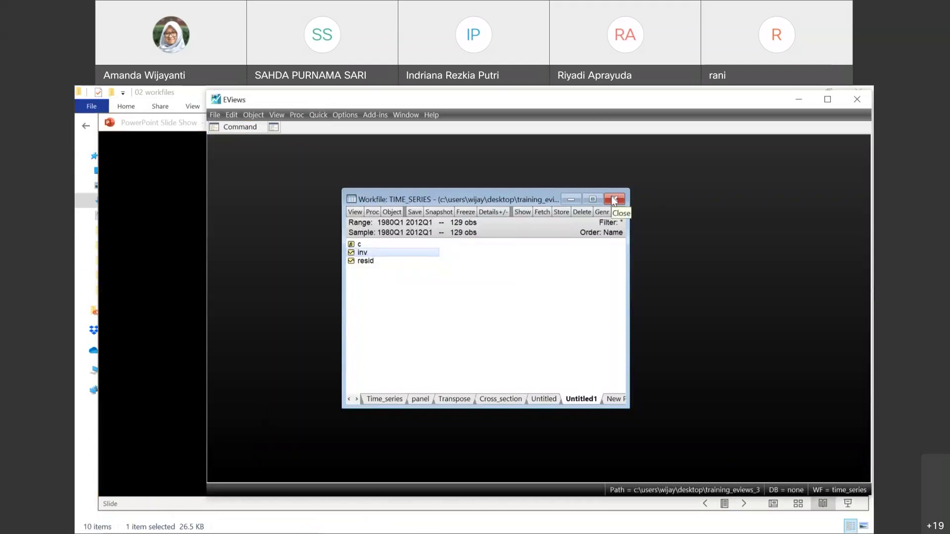
pyautogui.click(176, 183)
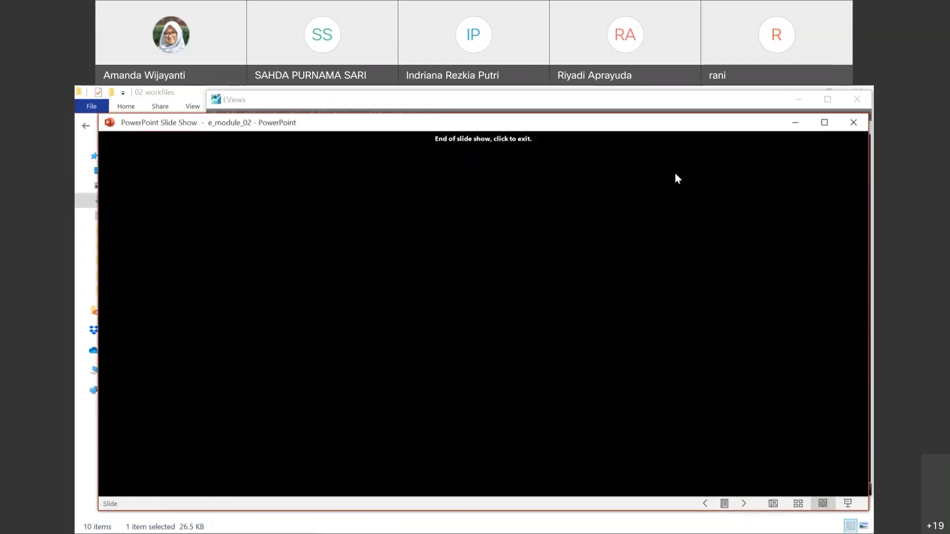
pyautogui.click(794, 119)
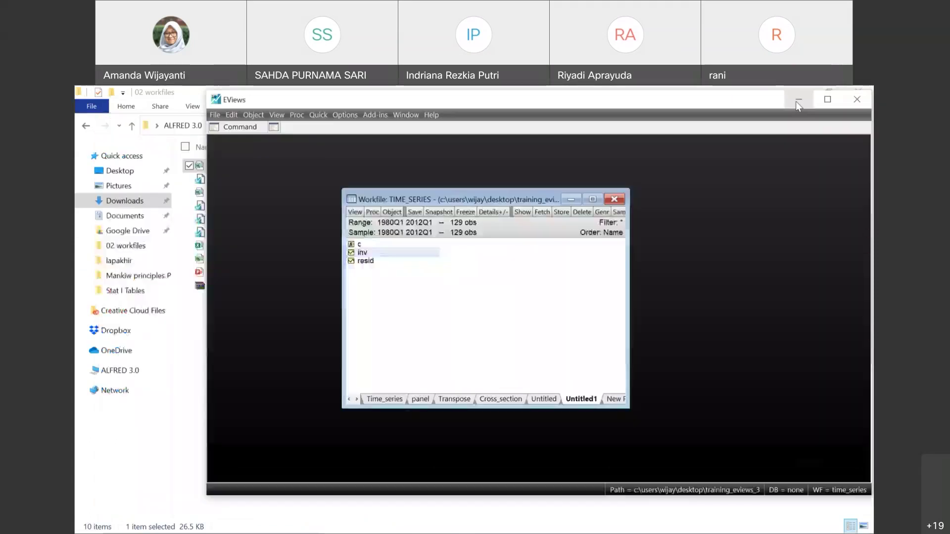
pyautogui.click(796, 102)
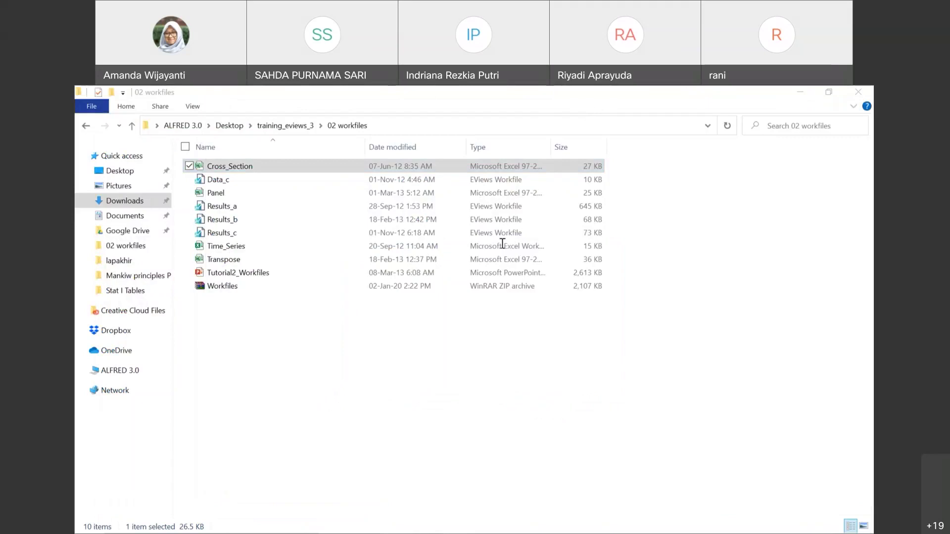
# Open the eviews module folder inside training_eviews_3 and close the finished e_module_02 slide show
pyautogui.click(366, 337)
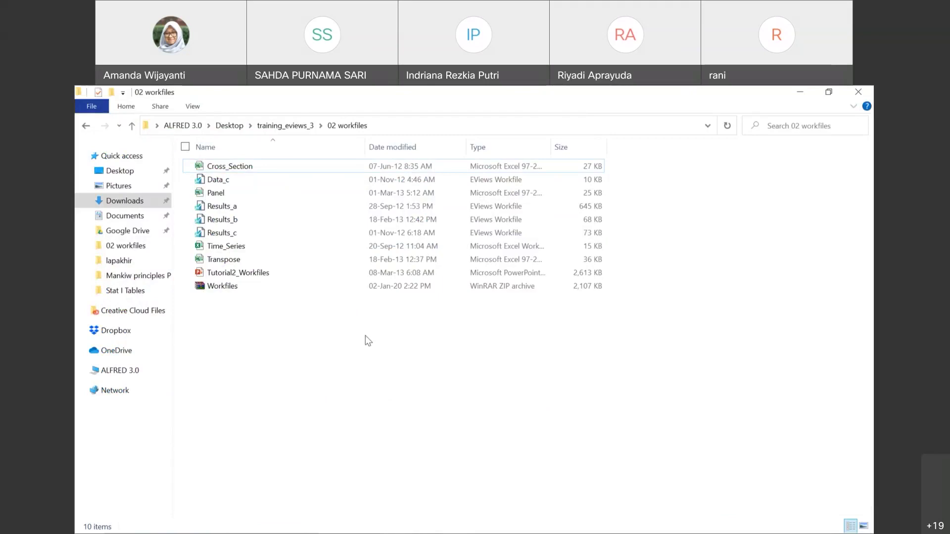
pyautogui.click(291, 130)
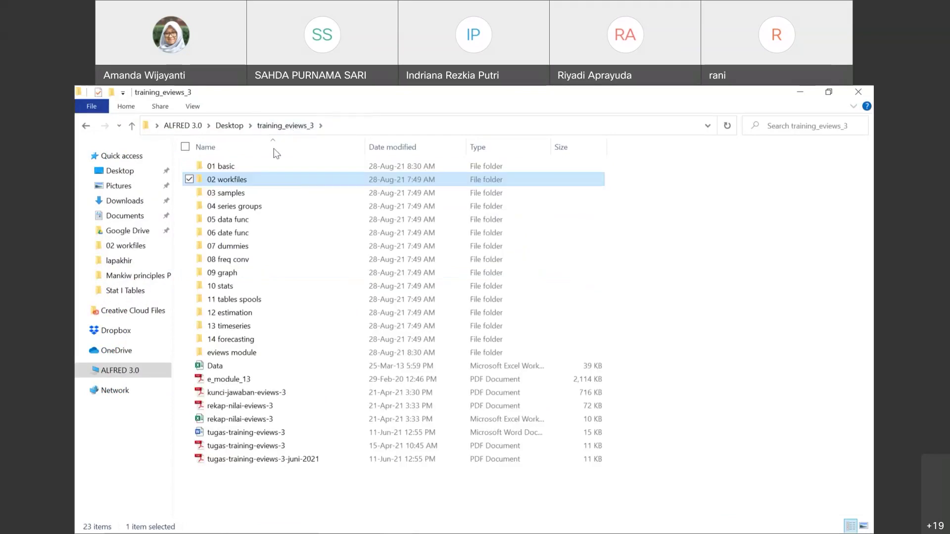
pyautogui.click(236, 353)
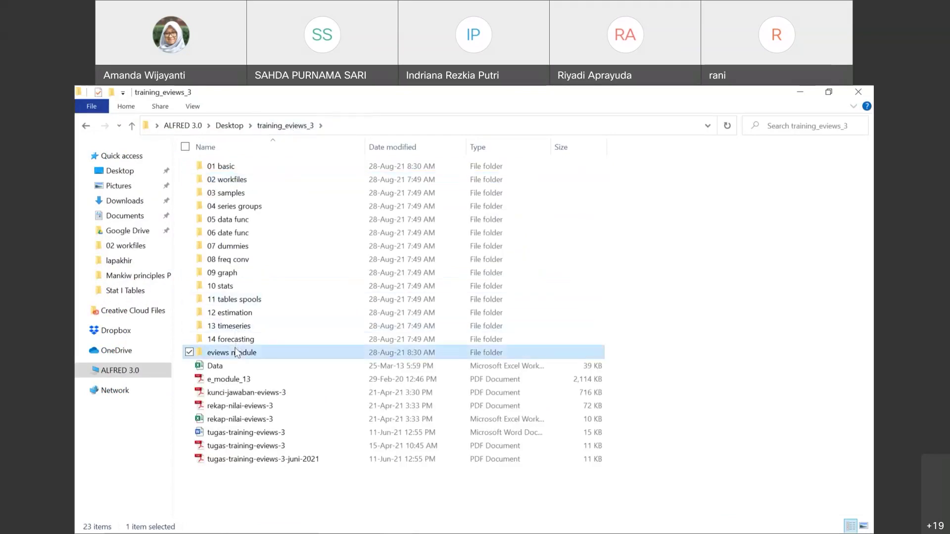
pyautogui.doubleClick(237, 352)
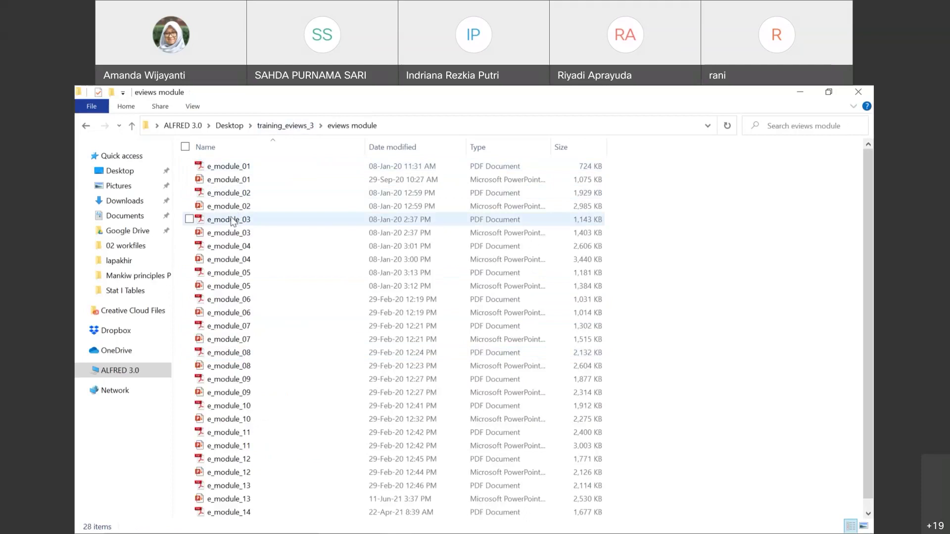
pyautogui.click(458, 529)
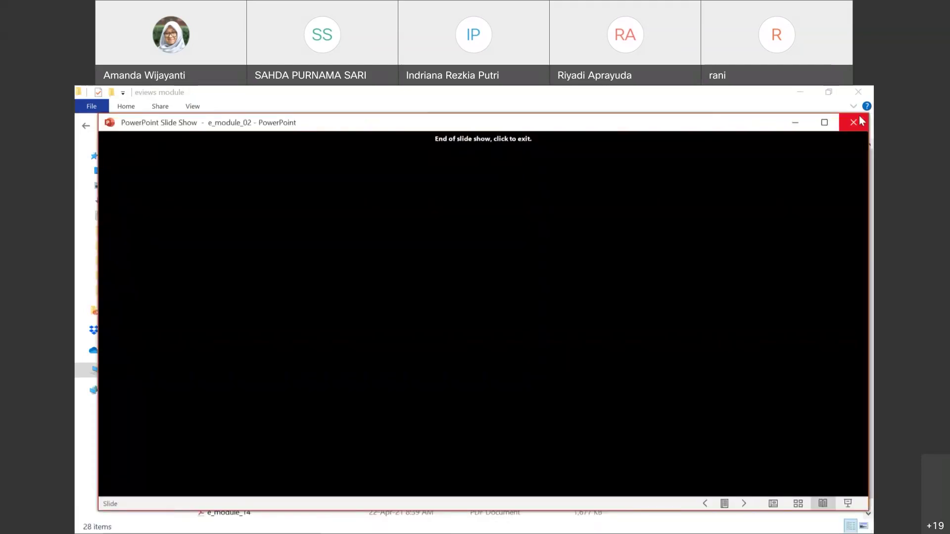
pyautogui.click(854, 122)
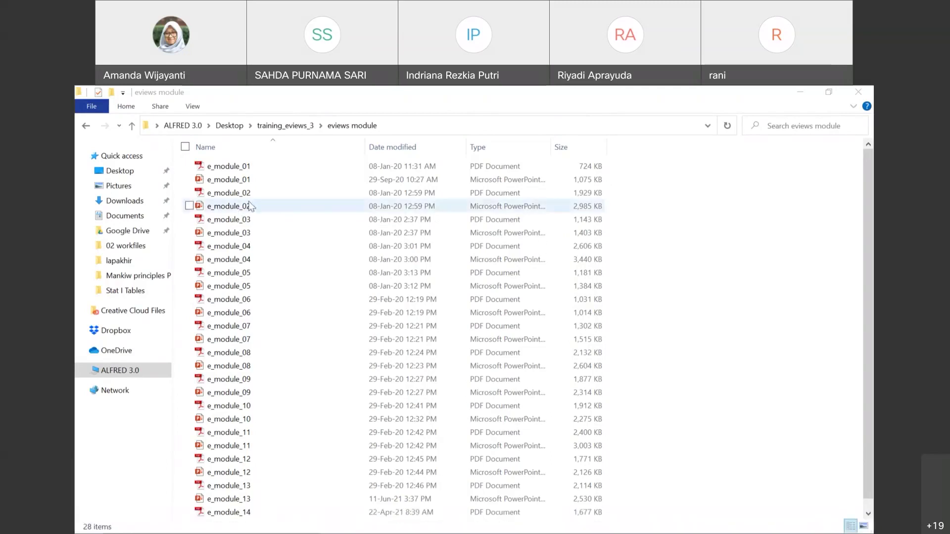
# Open the e_module_03 PowerPoint presentation and go to its Data and Workfile Documentation slide
pyautogui.click(235, 233)
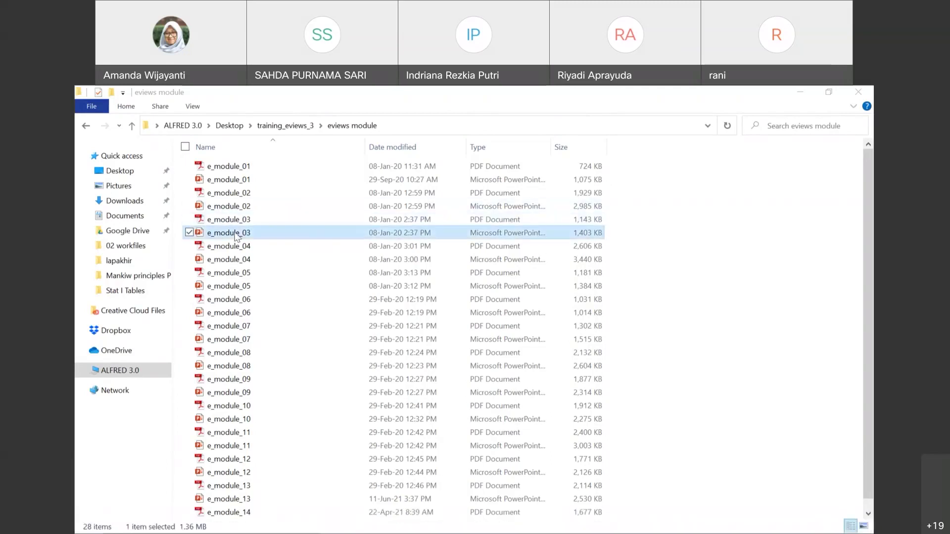
pyautogui.doubleClick(239, 233)
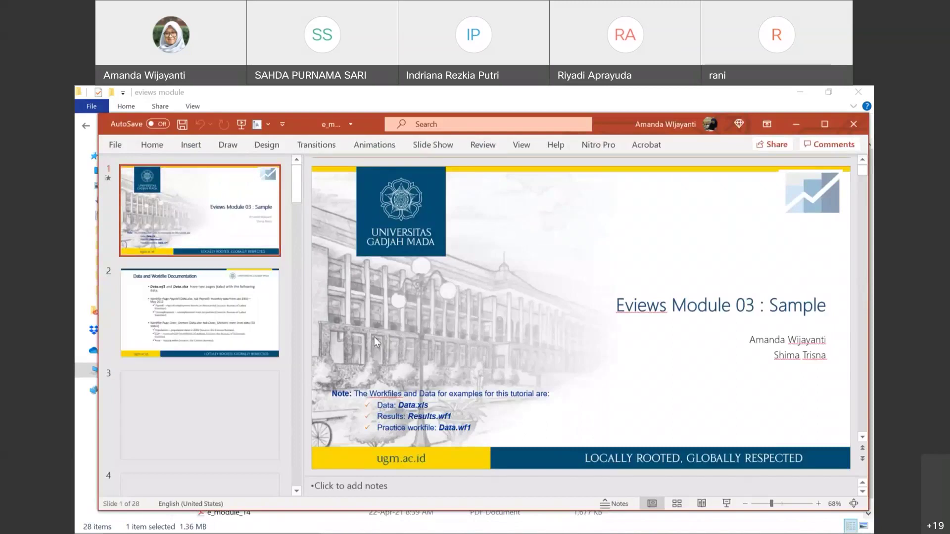
pyautogui.click(222, 337)
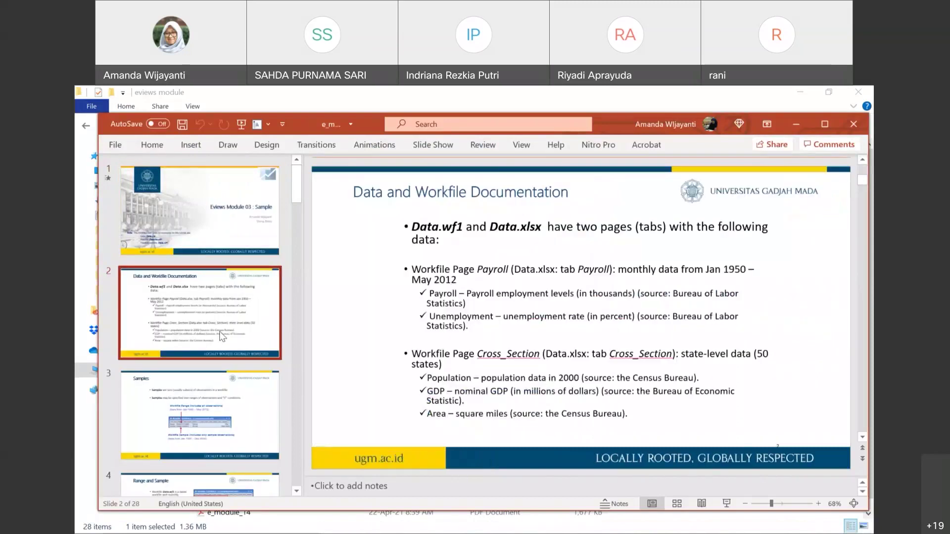
# Skim the Module 03 slides on changing the sample, sample keywords and If statements, and return to the title slide
pyautogui.press('Down')
pyautogui.press('Down')
pyautogui.press('Down')
pyautogui.press('Down')
pyautogui.press('Down')
pyautogui.press('Down')
pyautogui.press('Down')
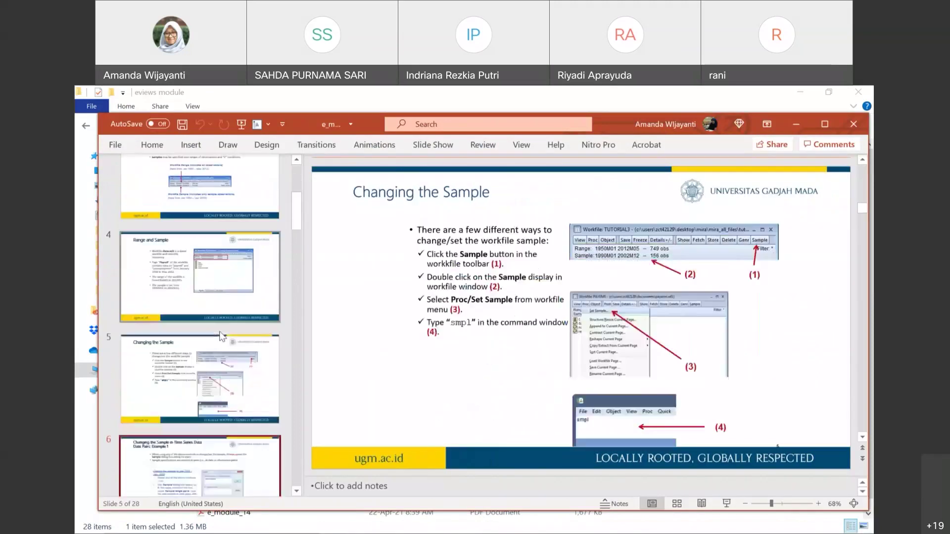
pyautogui.press('Down')
pyautogui.press('Down')
pyautogui.press('Down')
pyautogui.press('Down')
pyautogui.press('Down')
pyautogui.press('Down')
pyautogui.press('Down')
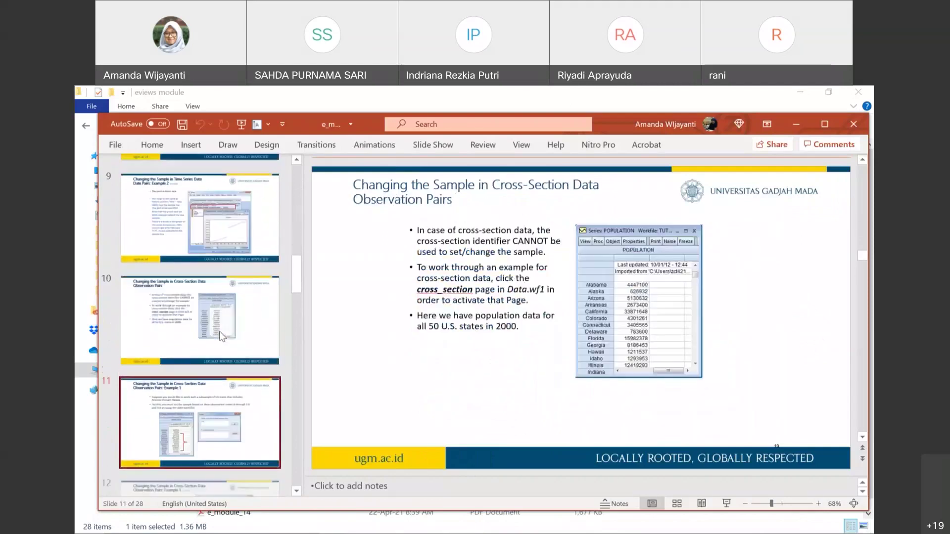
pyautogui.press('Down')
pyautogui.press('Down')
pyautogui.press('Down')
pyautogui.press('Down')
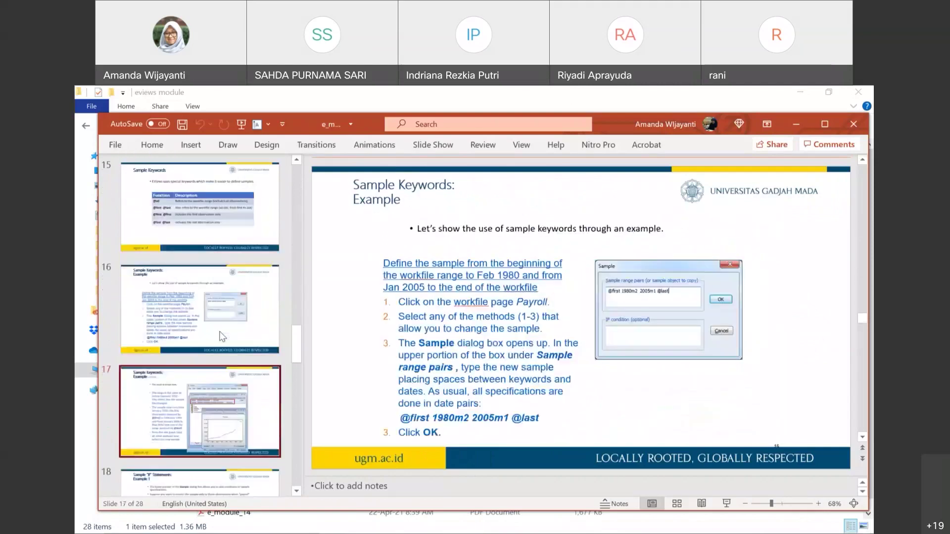
pyautogui.press('Up')
pyautogui.press('Up')
pyautogui.press('Up')
pyautogui.press('Up')
pyautogui.press('Up')
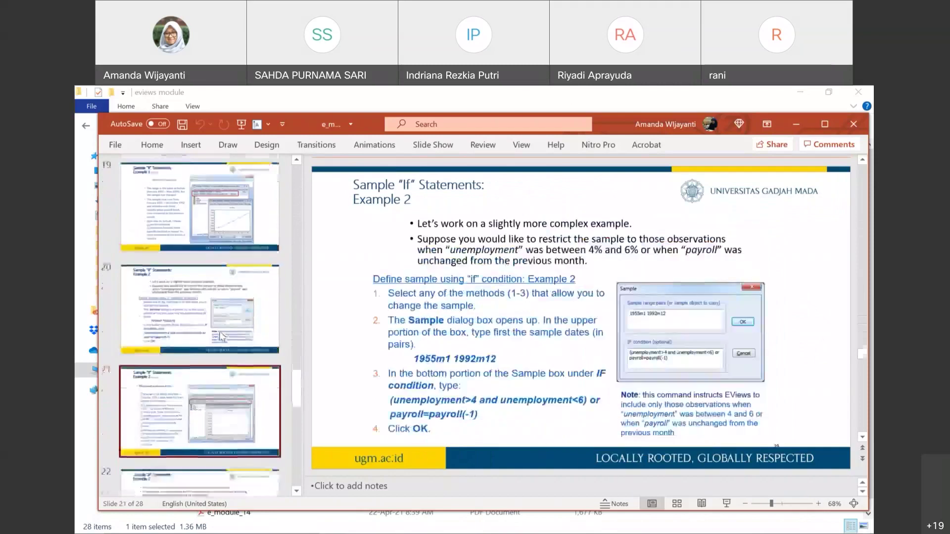
pyautogui.press('Home')
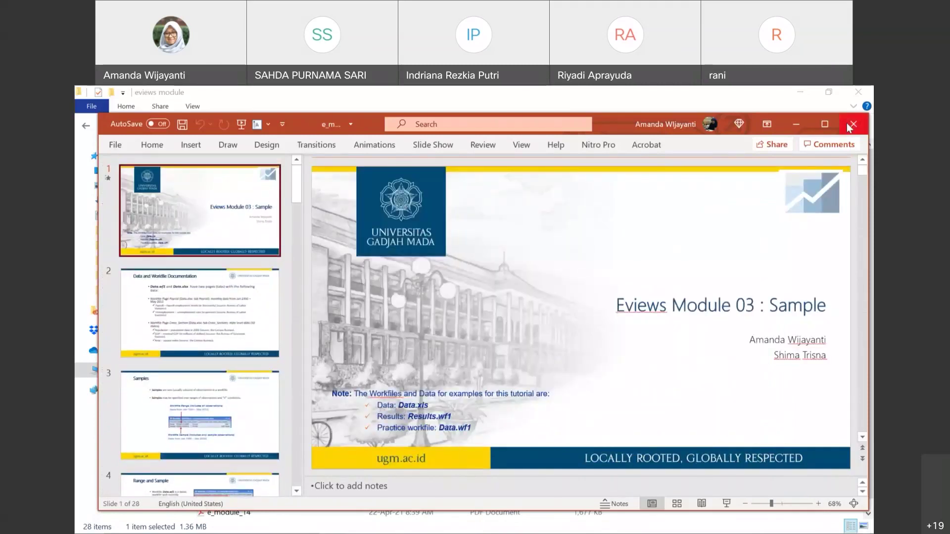
# Review the Data and Workfile Documentation slide on the Payroll and Cross_Section pages, and close the presentation
pyautogui.click(269, 340)
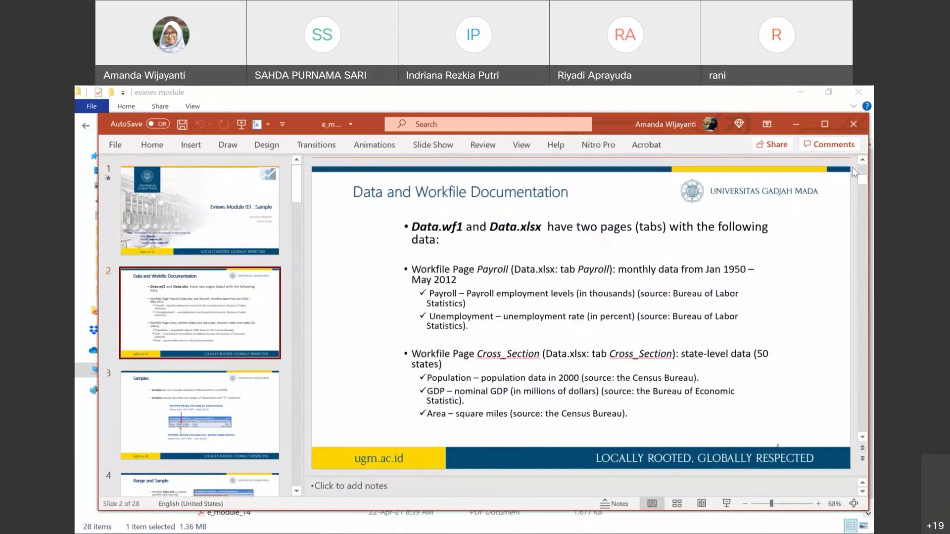
pyautogui.click(852, 124)
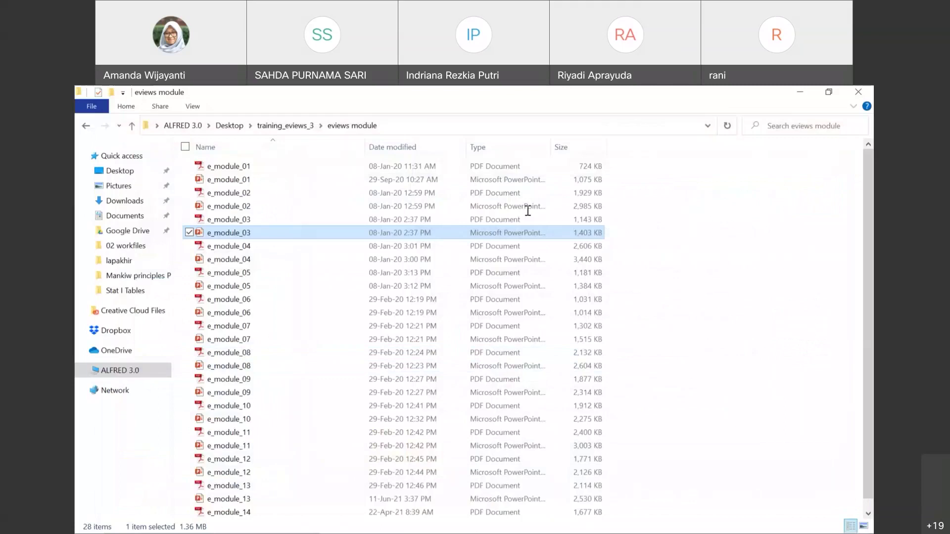
# Clear the file selection in the eviews module folder and switch to EViews with the TIME_SERIES workfile
pyautogui.click(526, 246)
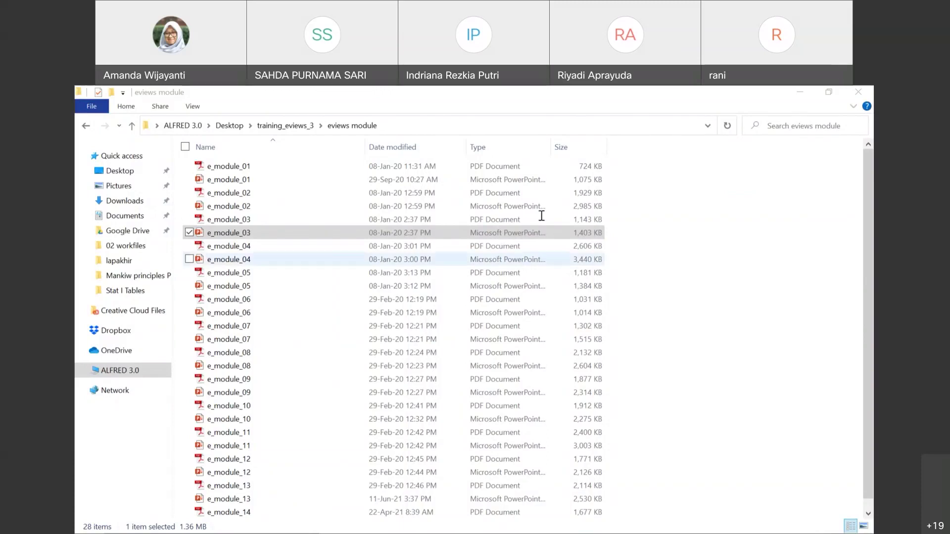
pyautogui.click(707, 206)
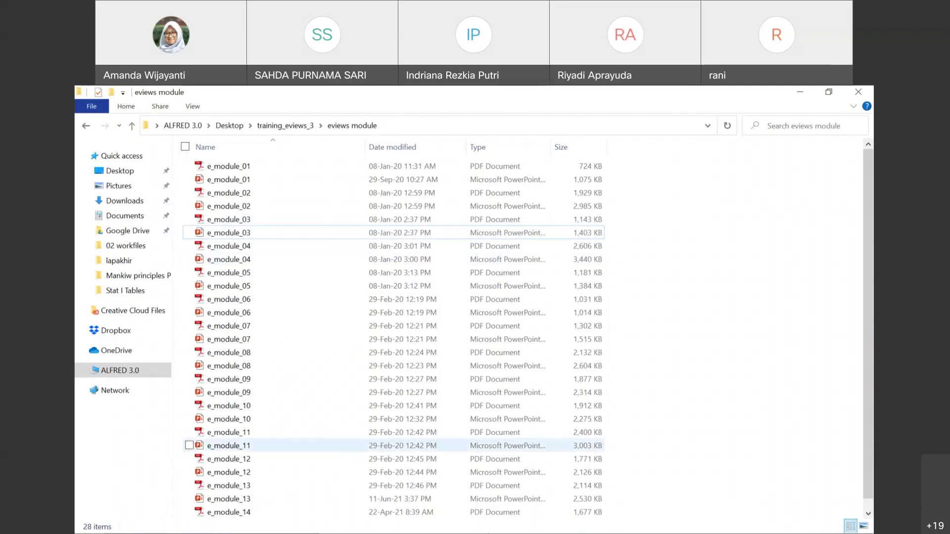
pyautogui.moveTo(435, 522)
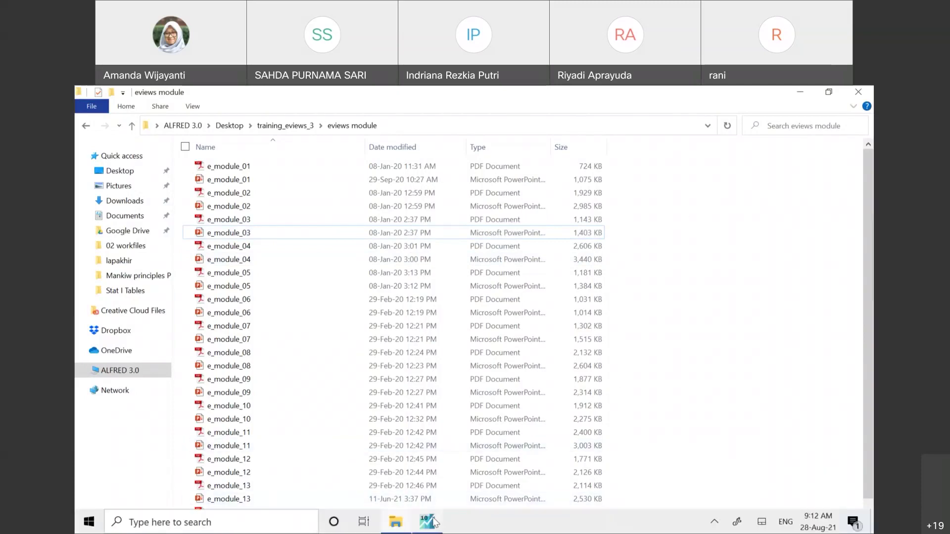
pyautogui.click(433, 521)
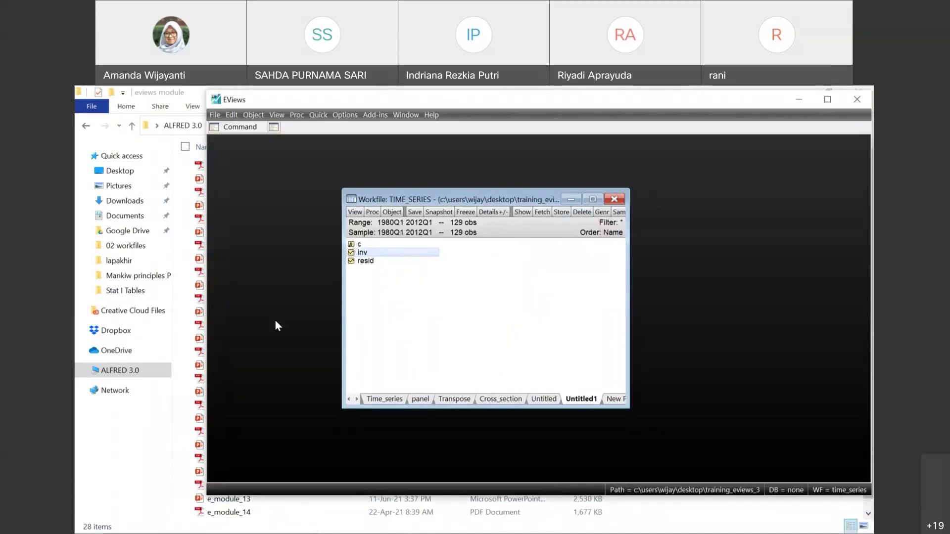